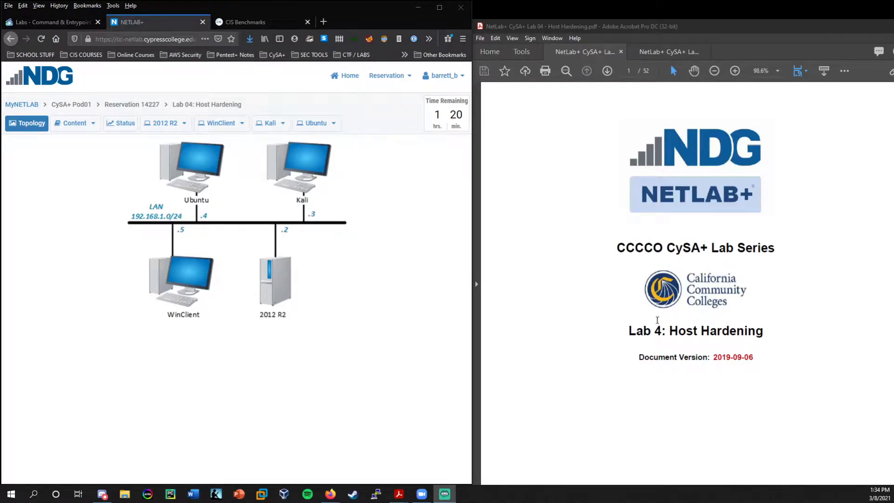
# Scroll the Lab 04 Host Hardening PDF from its title page to the page 2 Contents.
pyautogui.click(763, 332)
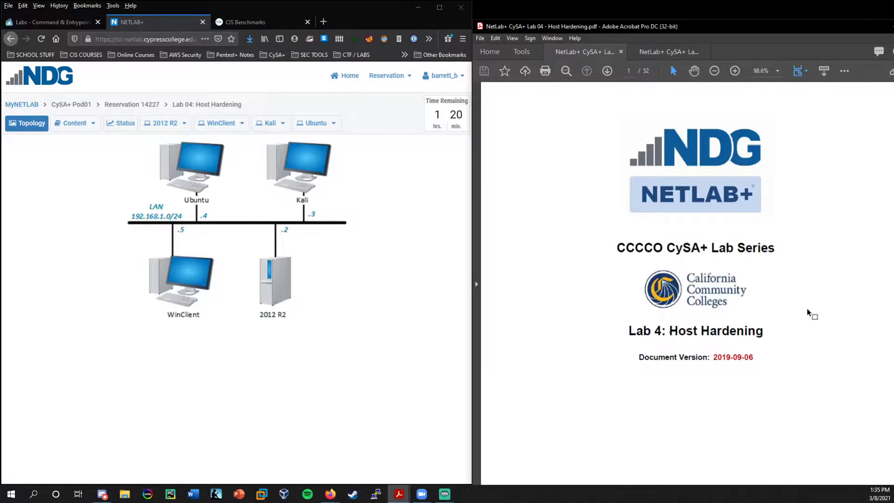
pyautogui.scroll(-2, 814, 314)
pyautogui.scroll(-7, 631, 324)
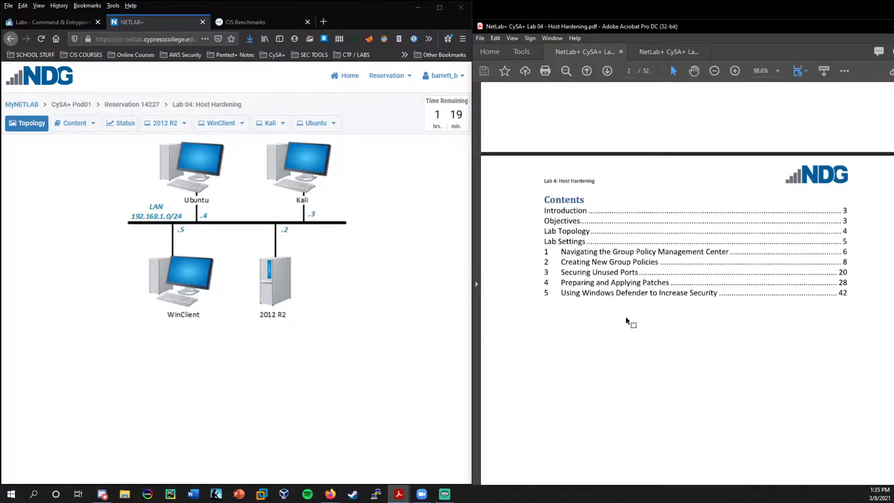
# Scroll past Lab Topology and Lab Settings to page 6, Navigating the Group Policy Management Center.
pyautogui.scroll(-10, 615, 322)
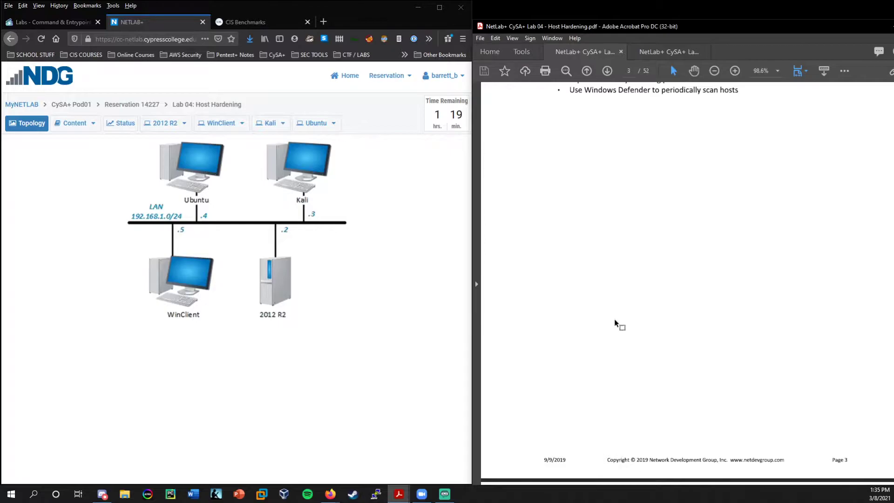
pyautogui.scroll(-5, 615, 321)
pyautogui.scroll(15, 614, 321)
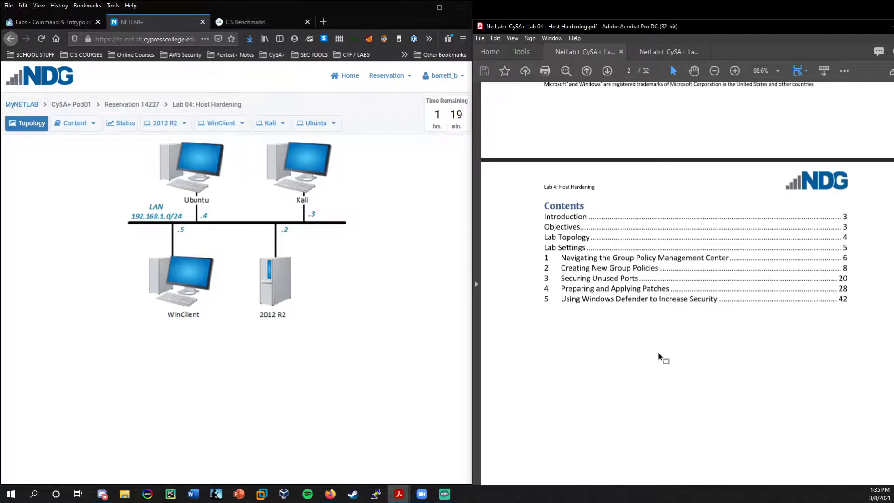
pyautogui.scroll(-15, 654, 356)
pyautogui.scroll(-14, 648, 354)
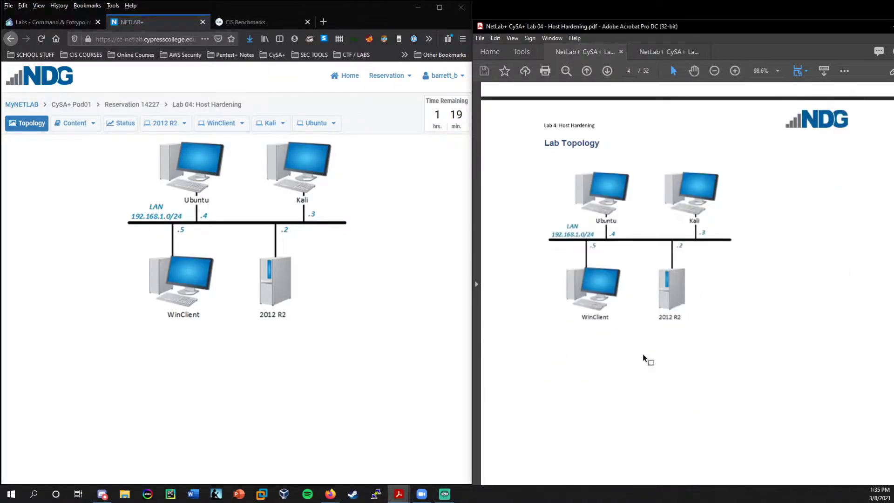
pyautogui.scroll(-13, 643, 357)
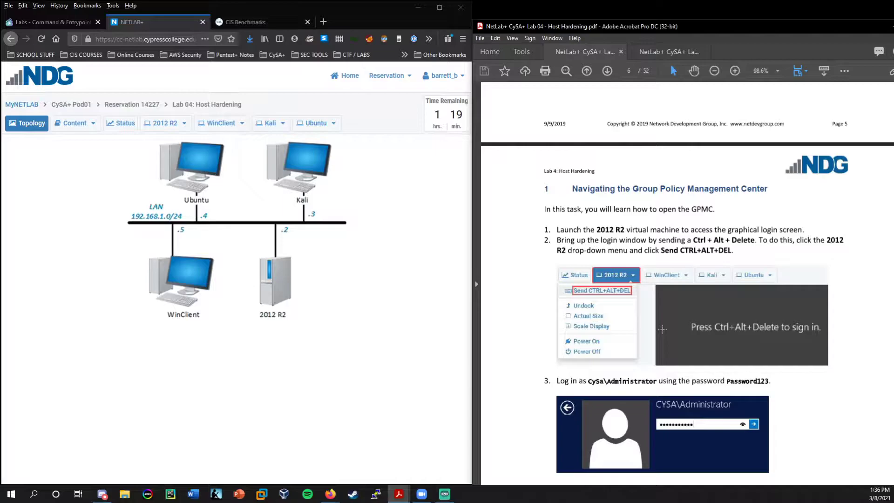
pyautogui.click(263, 24)
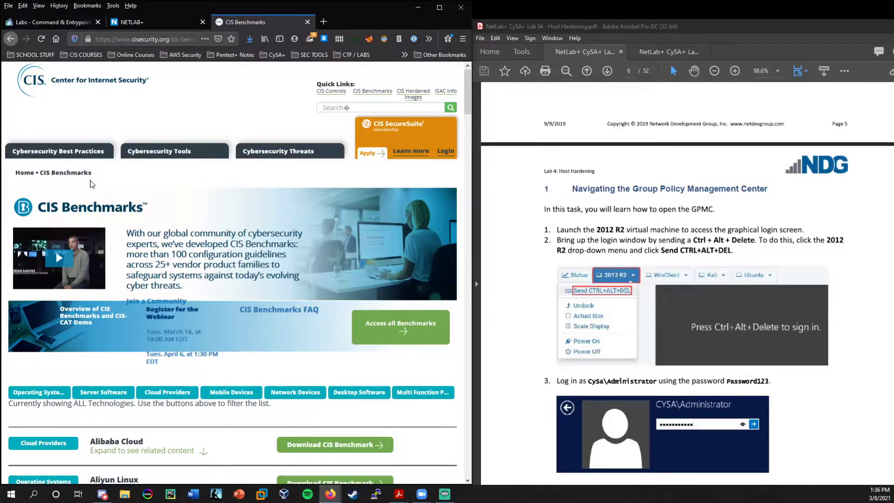
pyautogui.moveTo(470, 89); pyautogui.dragTo(475, 118)
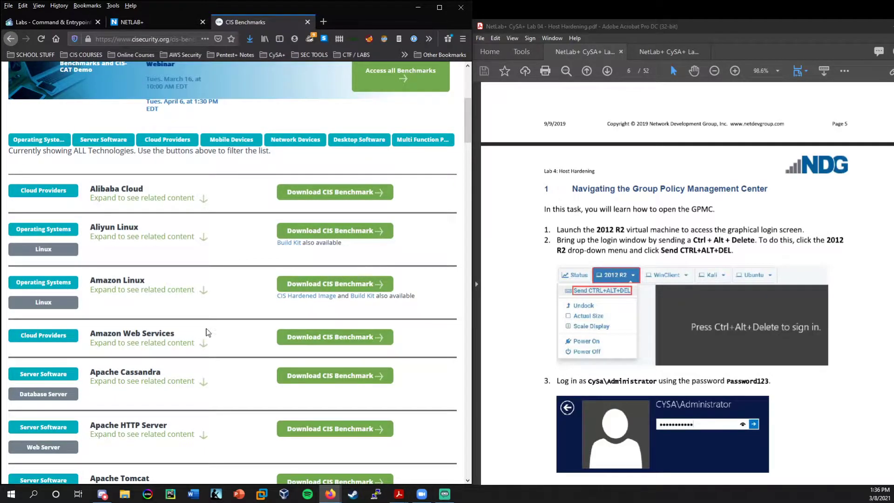
pyautogui.scroll(-2, 207, 328)
pyautogui.scroll(-1, 228, 272)
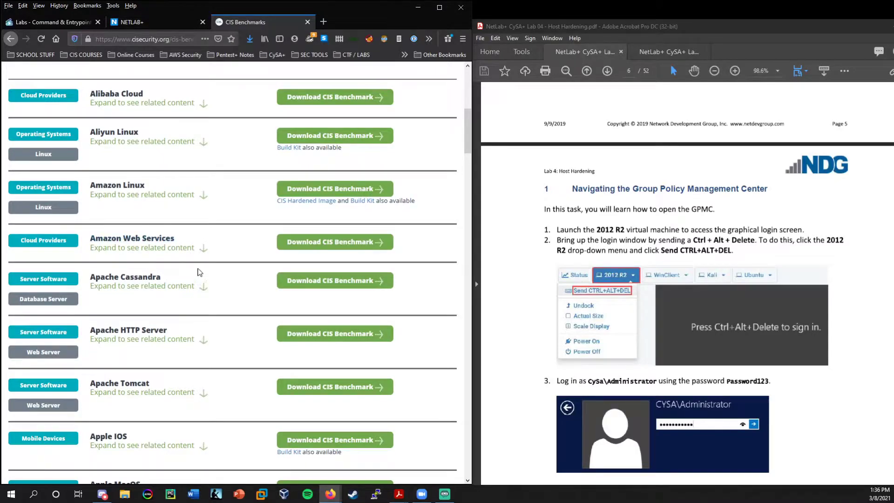
pyautogui.scroll(-3, 136, 198)
pyautogui.scroll(-5, 169, 267)
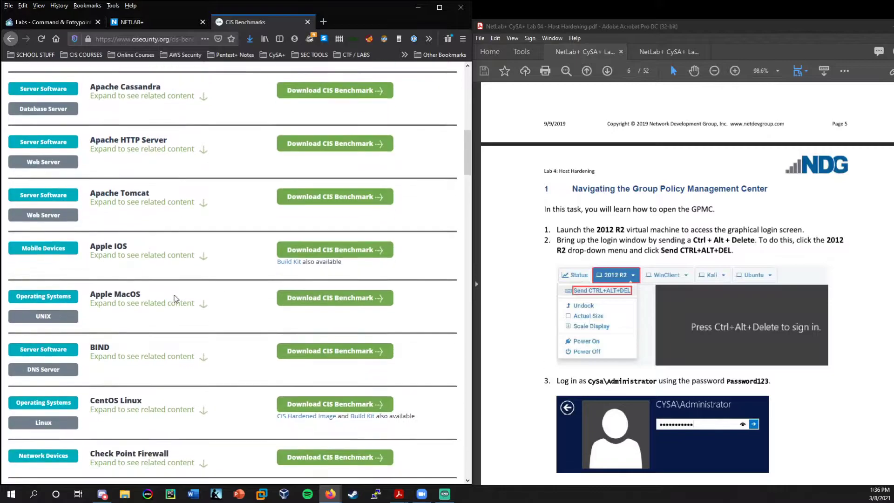
pyautogui.scroll(-3, 190, 260)
pyautogui.scroll(-3, 196, 303)
pyautogui.scroll(-7, 194, 303)
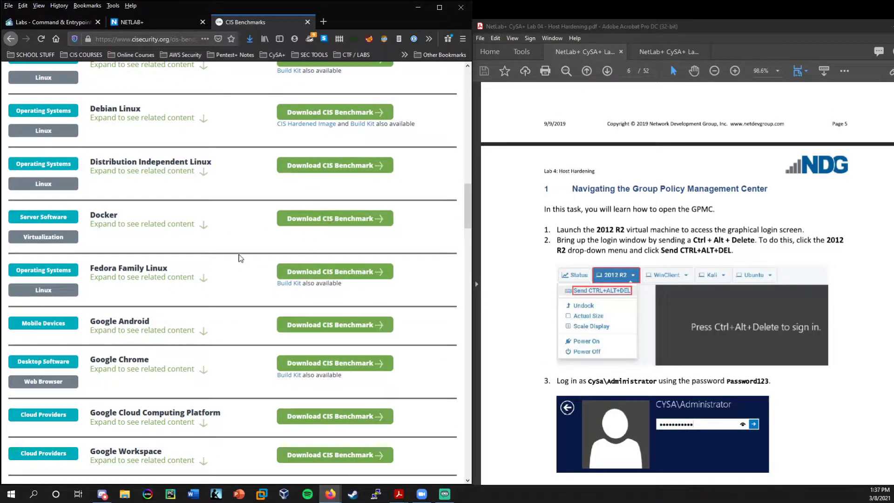
pyautogui.scroll(-6, 209, 228)
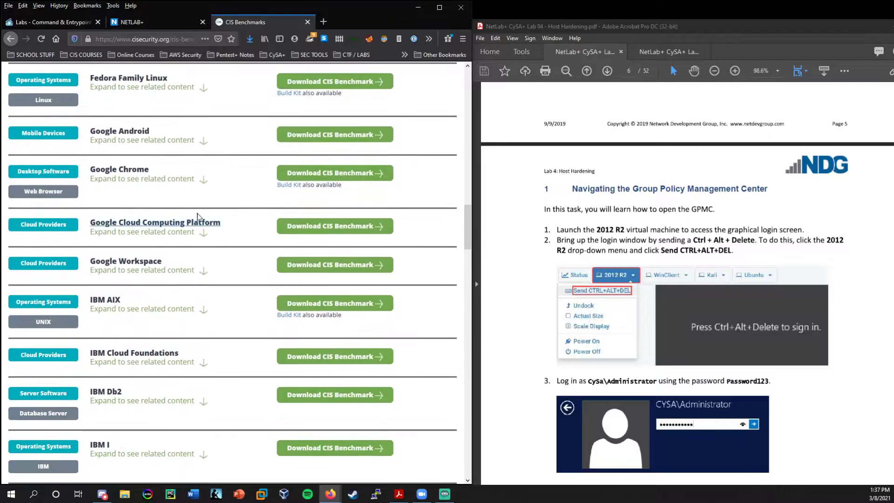
pyautogui.scroll(-10, 193, 211)
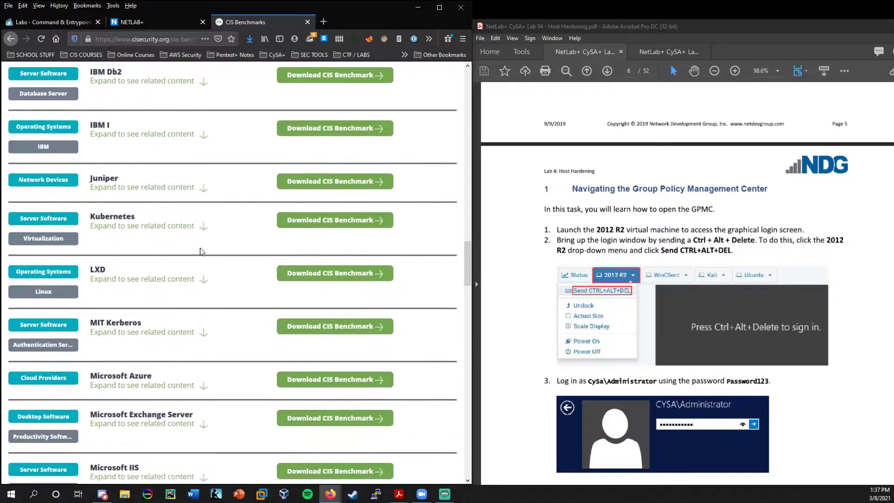
pyautogui.scroll(-5, 202, 251)
pyautogui.scroll(-8, 176, 372)
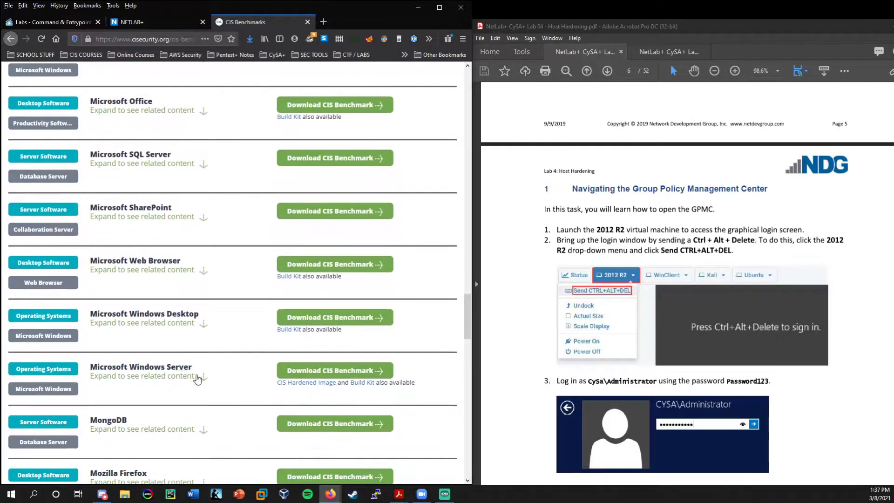
pyautogui.scroll(-8, 205, 354)
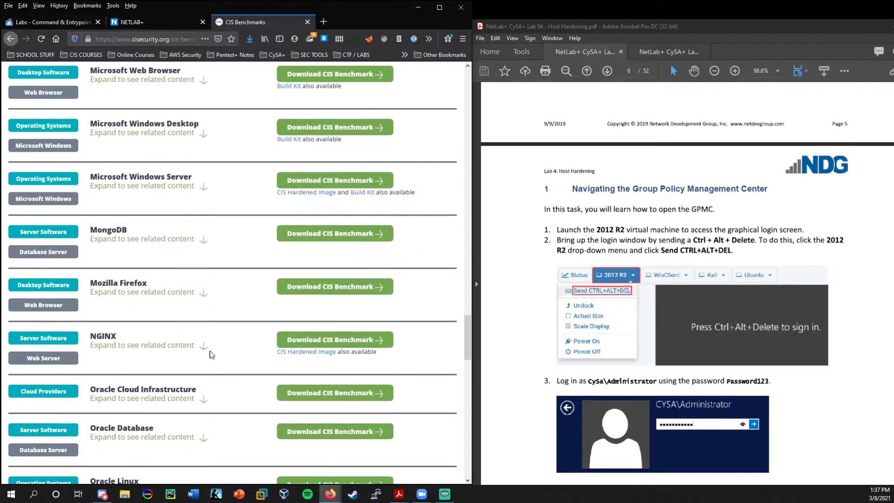
pyautogui.scroll(-6, 205, 368)
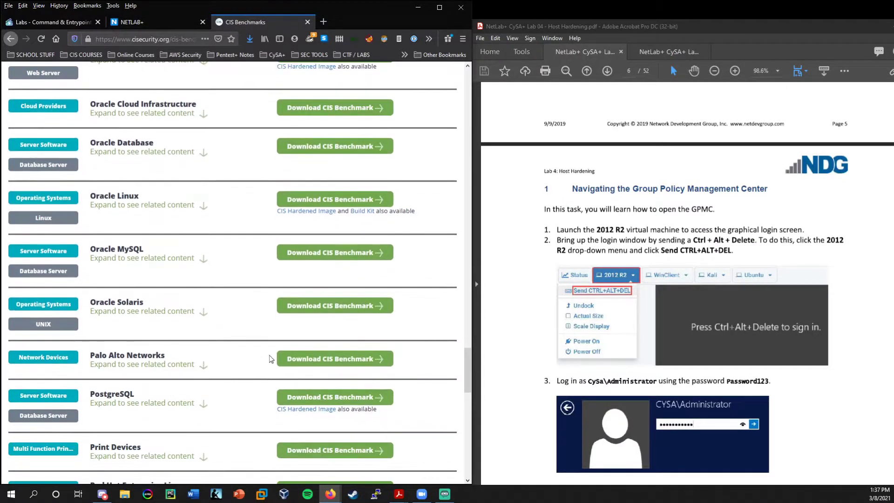
pyautogui.scroll(-4, 282, 361)
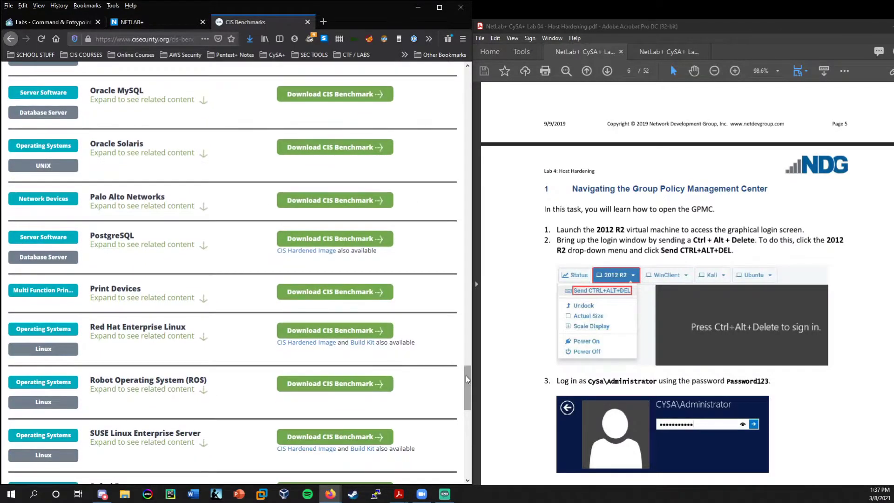
pyautogui.moveTo(466, 375); pyautogui.dragTo(419, 116)
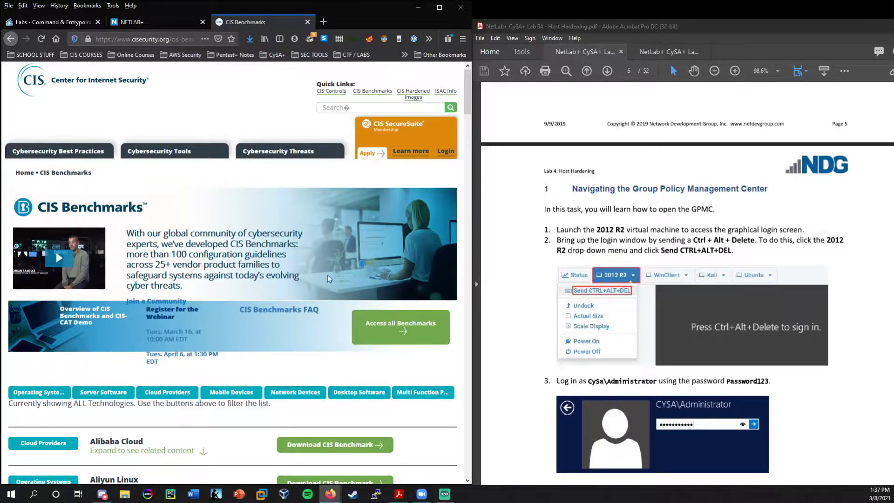
pyautogui.scroll(-3, 342, 299)
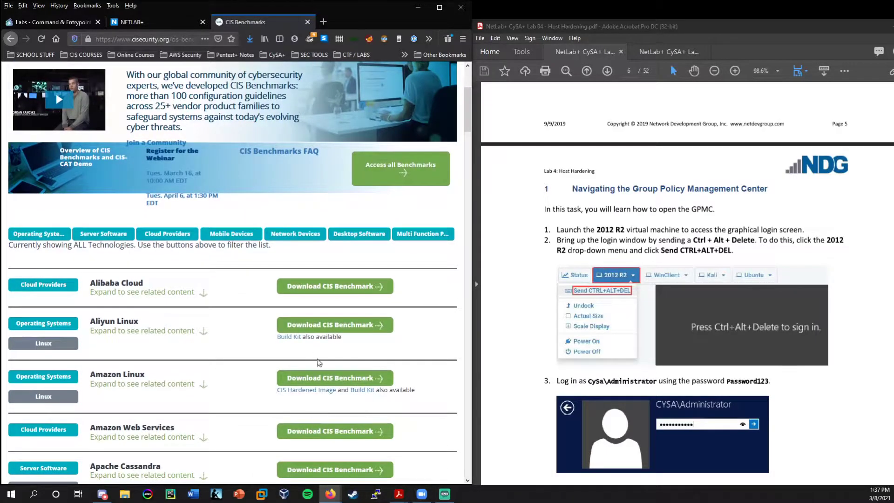
pyautogui.scroll(-2, 317, 361)
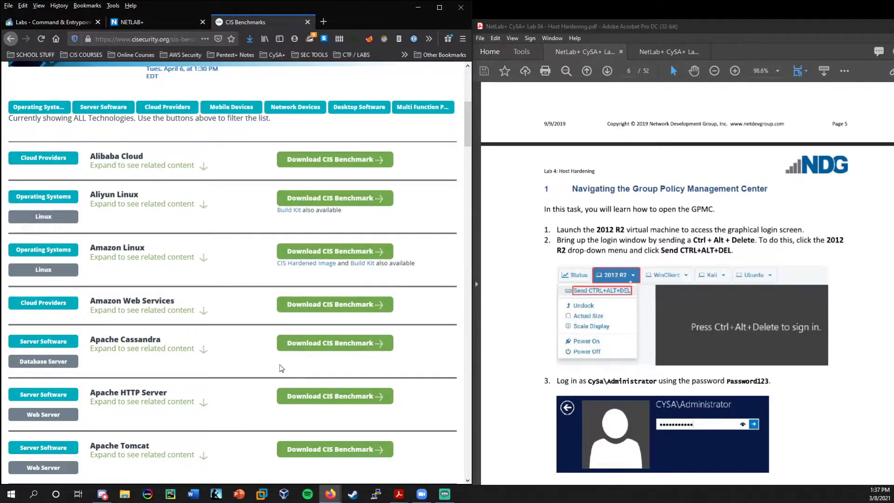
pyautogui.scroll(5, 302, 356)
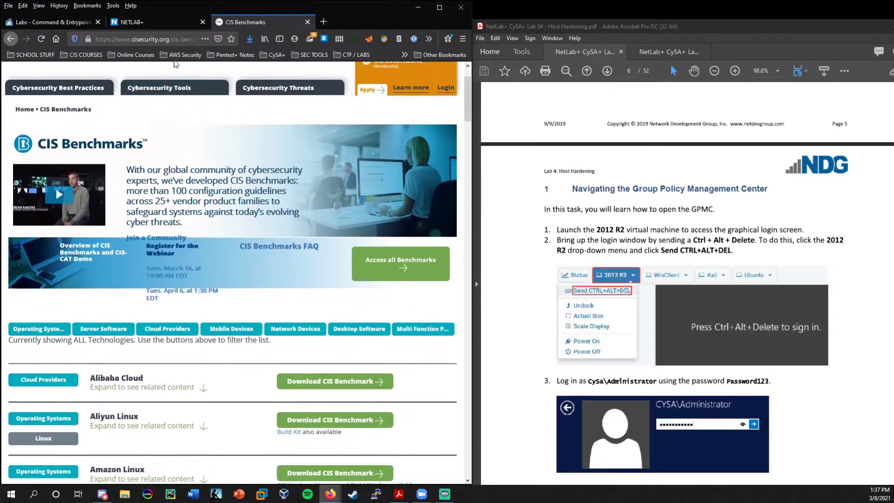
pyautogui.click(162, 26)
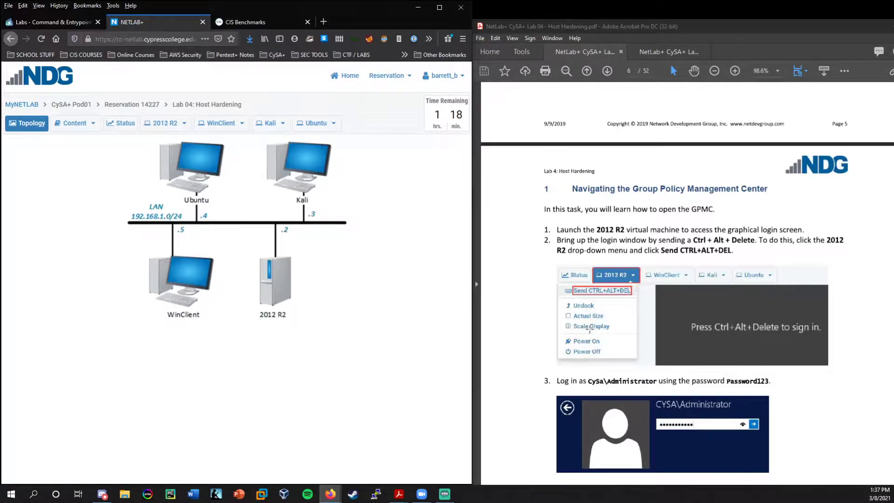
# Open the 2012 R2 console, send Ctrl+Alt+Del, and sign in with the administrator password.
pyautogui.click(278, 281)
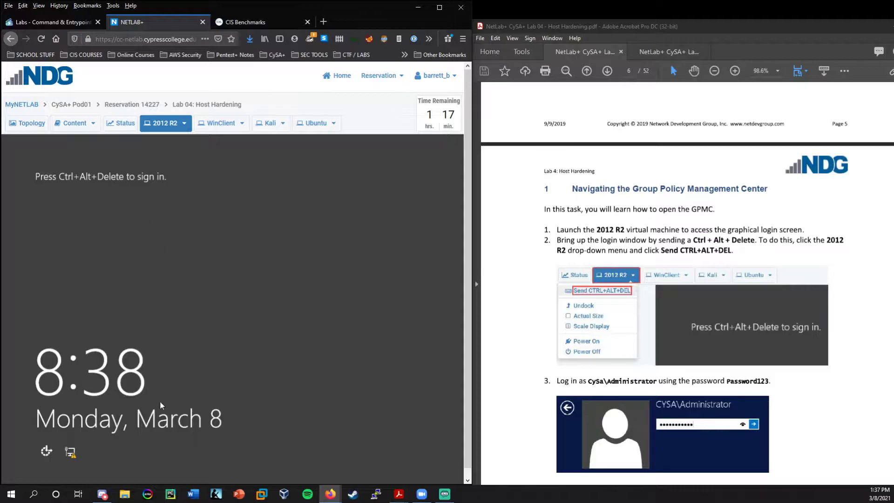
pyautogui.click(184, 124)
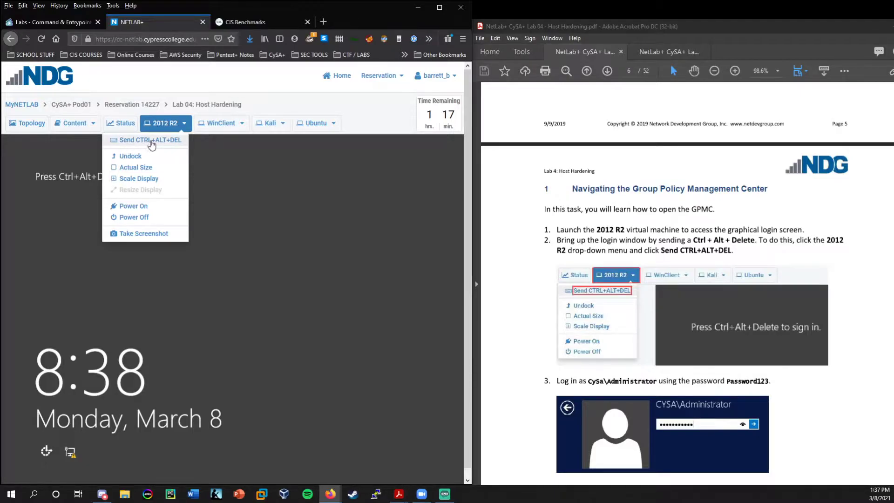
pyautogui.click(152, 142)
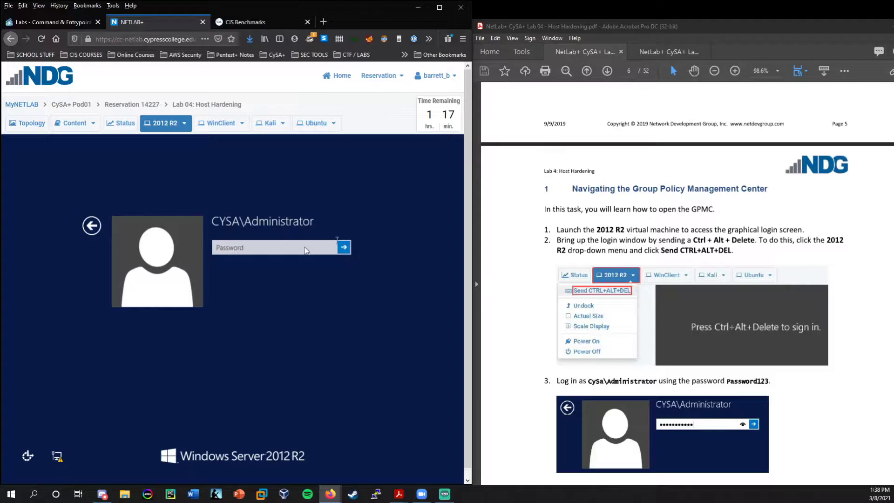
pyautogui.click(266, 248)
pyautogui.write('Password123')
pyautogui.press('Return')
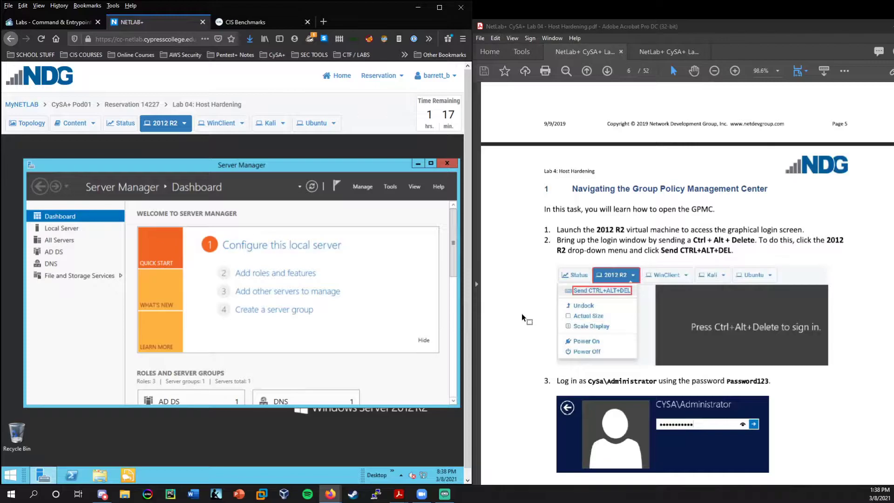
# Close the Server Manager dashboard and bring up the Run dialog from the quick-access menu.
pyautogui.scroll(-8, 517, 310)
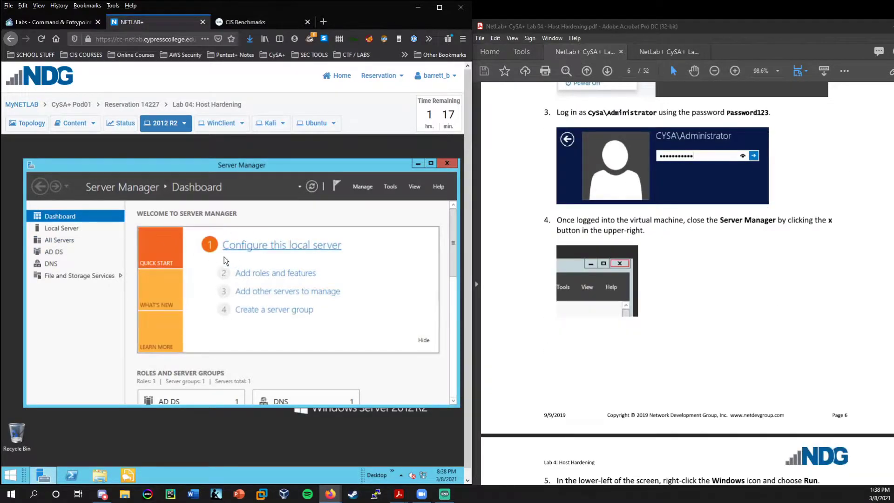
pyautogui.click(448, 164)
pyautogui.scroll(-5, 629, 255)
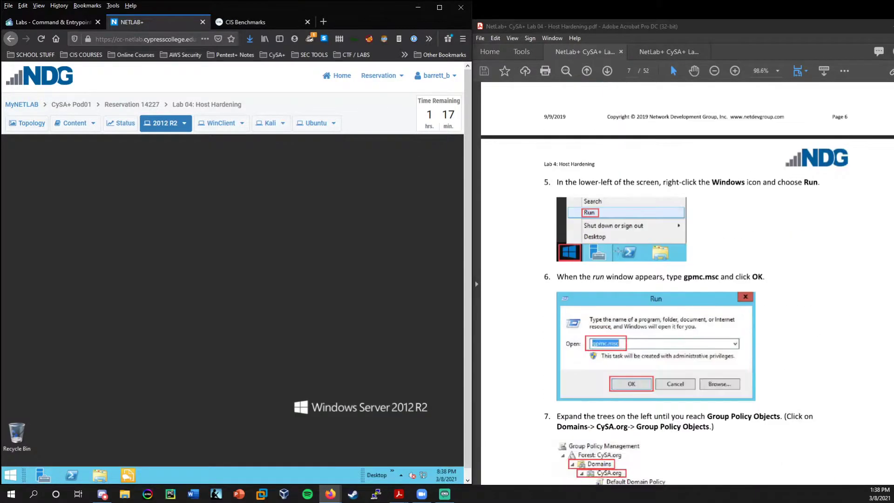
pyautogui.rightClick(8, 478)
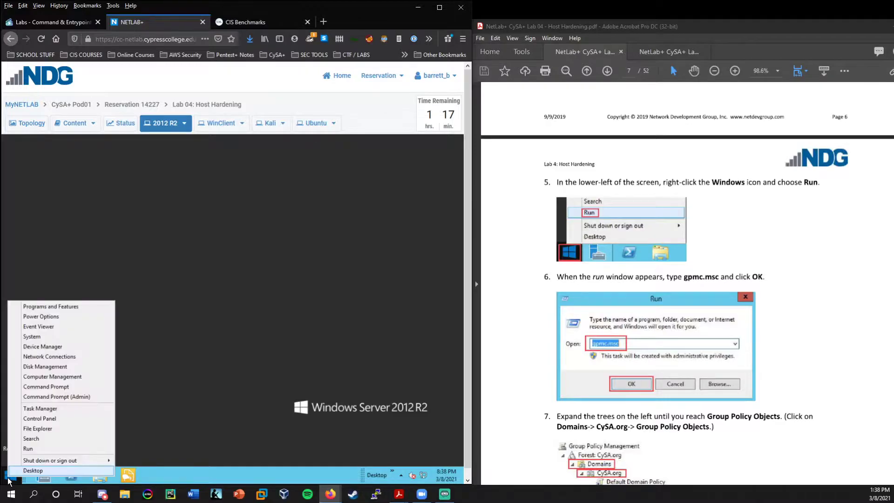
pyautogui.click(31, 448)
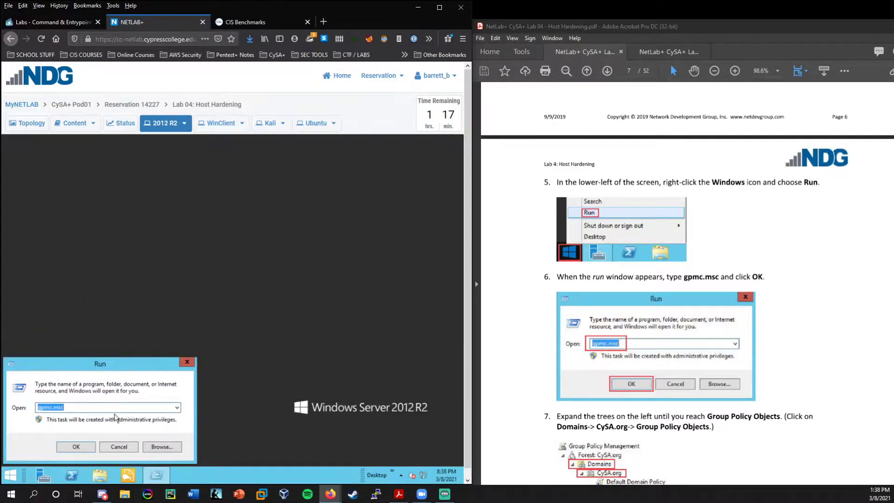
pyautogui.moveTo(126, 363); pyautogui.dragTo(195, 338)
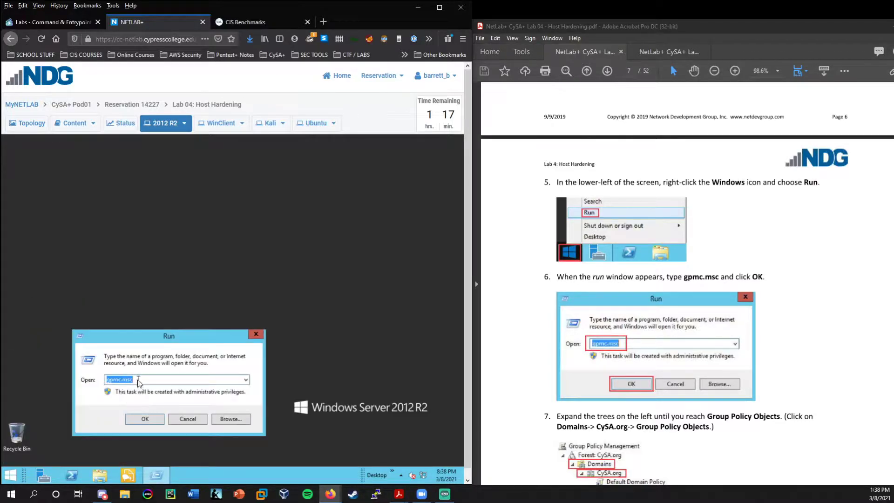
# Run gpmc.msc from the Run dialog to launch Group Policy Management.
pyautogui.click(161, 381)
pyautogui.scroll(-2, 521, 379)
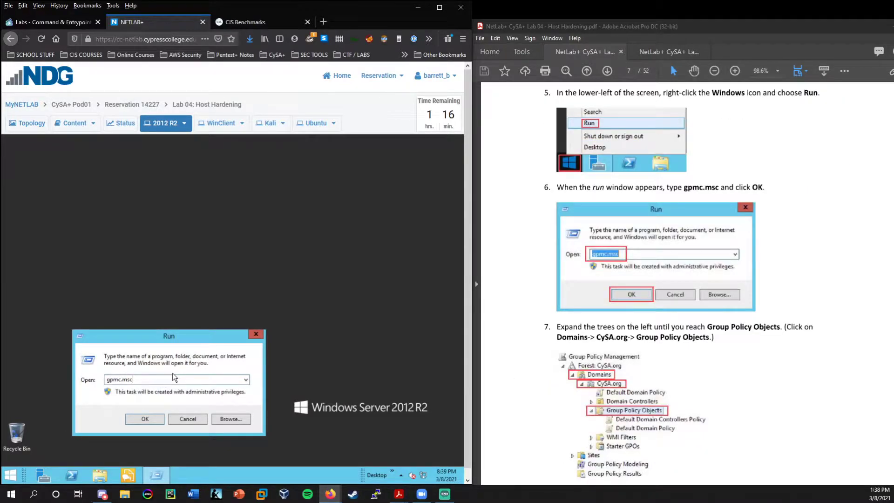
pyautogui.moveTo(145, 379); pyautogui.dragTo(100, 381)
pyautogui.click(146, 383)
pyautogui.click(146, 418)
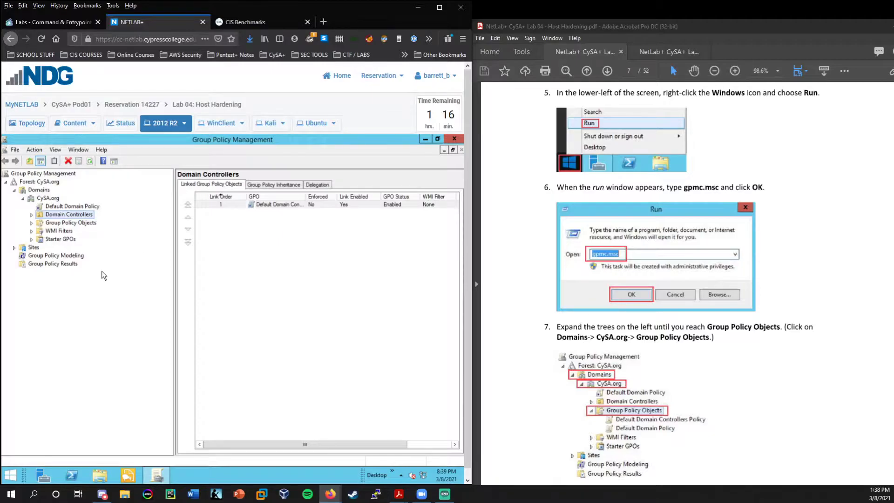
# Expand Domains > CySA.org > Group Policy Objects in the GPMC tree.
pyautogui.scroll(-3, 680, 338)
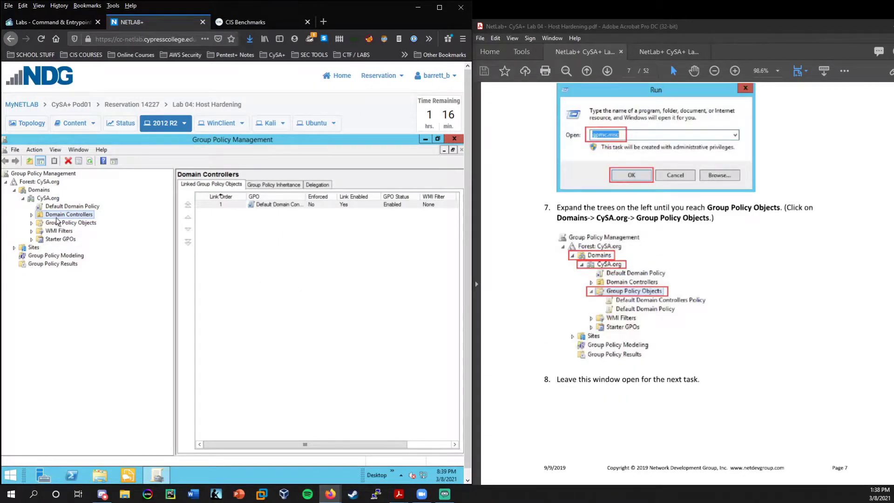
pyautogui.click(37, 190)
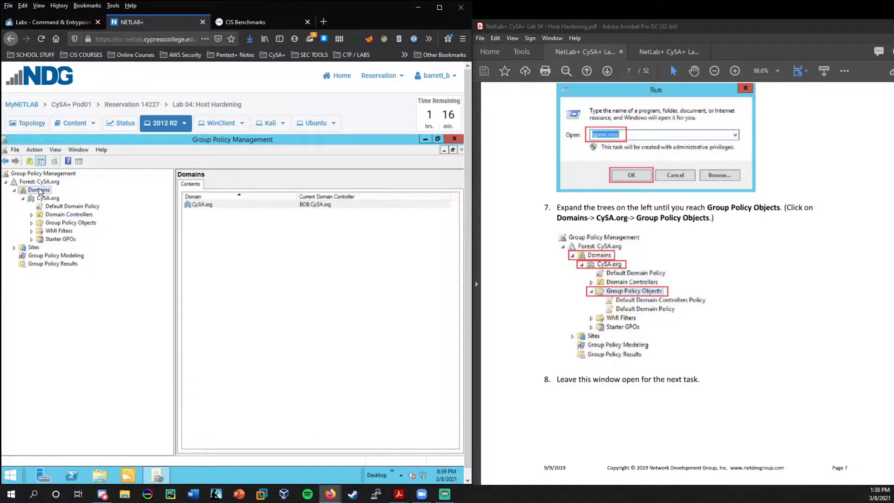
pyautogui.click(65, 223)
pyautogui.doubleClick(59, 225)
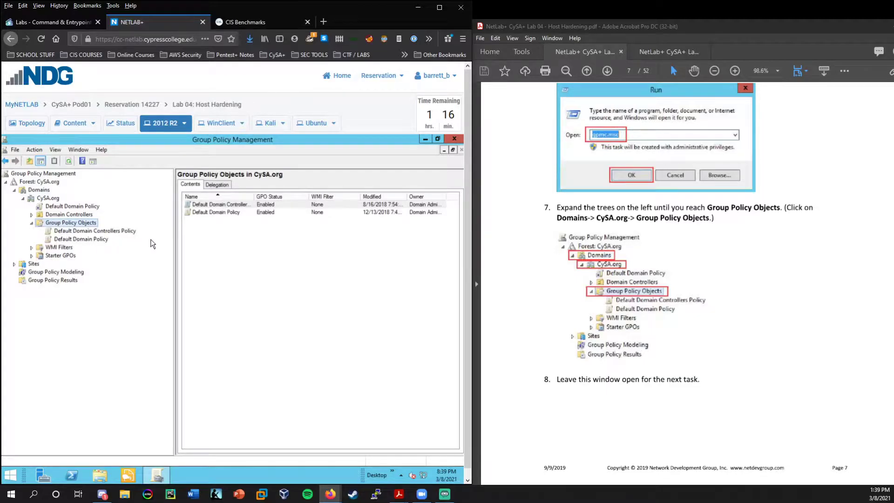
pyautogui.scroll(-3, 668, 240)
pyautogui.scroll(-3, 668, 240)
pyautogui.scroll(7, 668, 240)
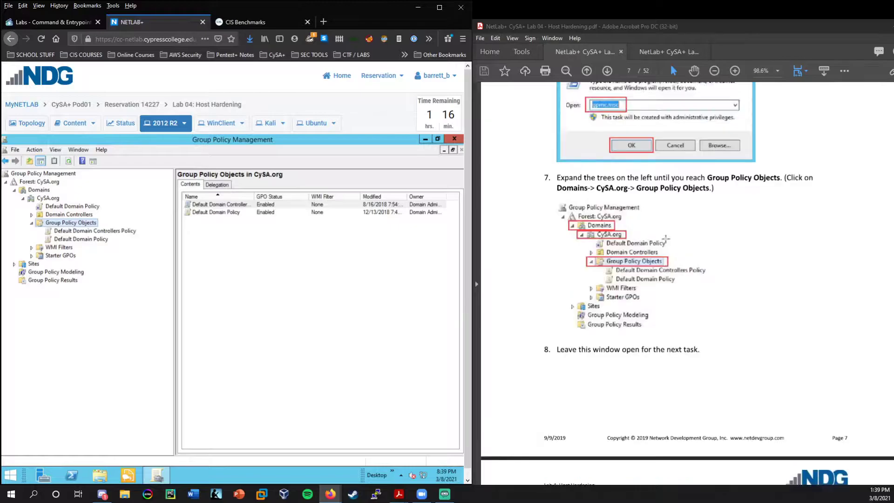
pyautogui.scroll(-10, 666, 242)
pyautogui.scroll(1, 665, 244)
pyautogui.scroll(-4, 666, 244)
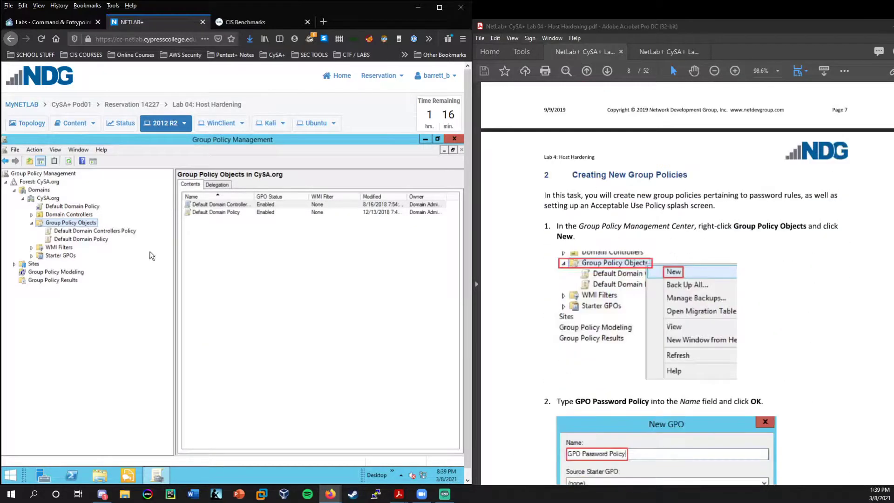
# Start a new GPO under Group Policy Objects, replacing the default name with 'GPO Password Policy'.
pyautogui.rightClick(62, 223)
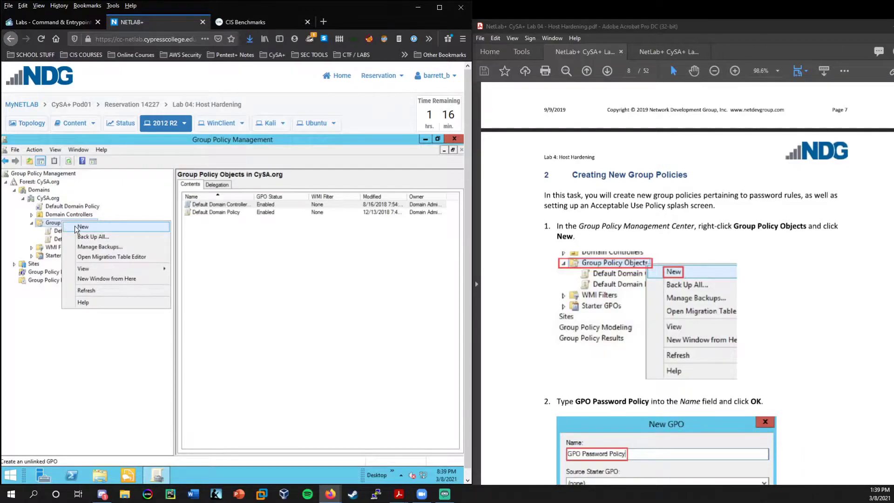
pyautogui.click(80, 227)
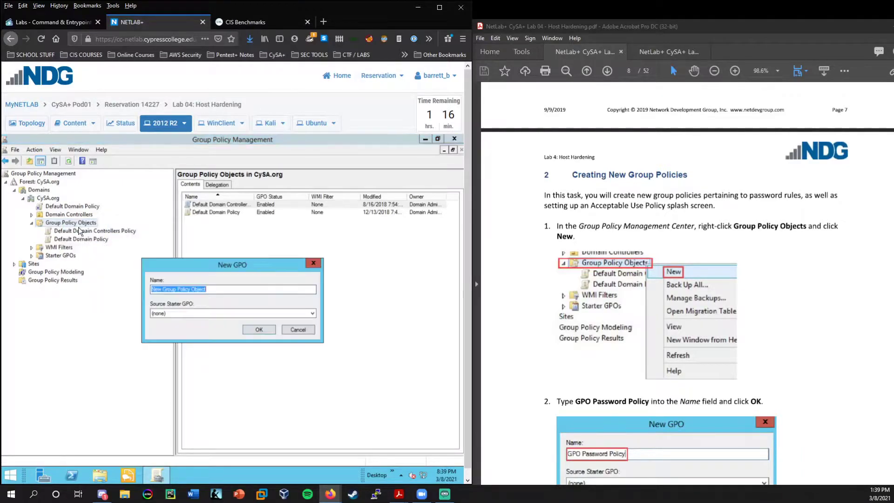
pyautogui.scroll(-5, 600, 258)
pyautogui.click(223, 290)
pyautogui.moveTo(222, 289); pyautogui.dragTo(135, 292)
pyautogui.write('GP')
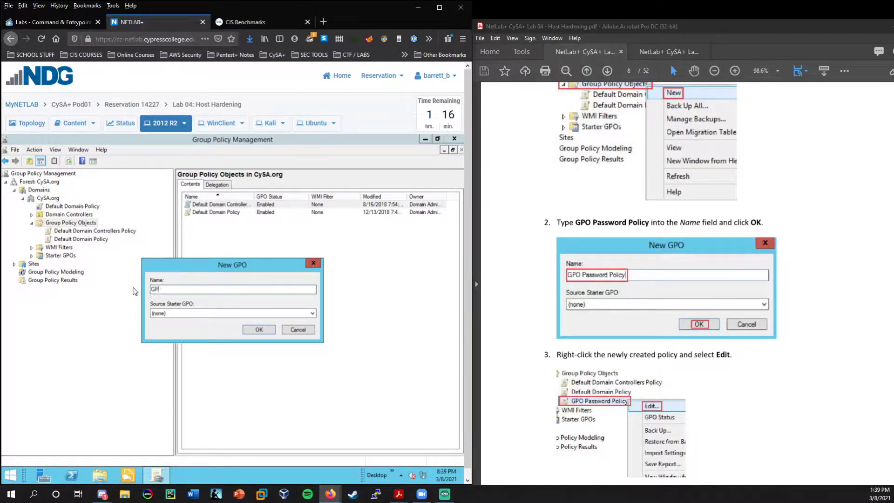
pyautogui.write('O Password Policy')
# Confirm the new GPO, open GPO Password Policy for editing, and shift the editor window right.
pyautogui.click(259, 329)
pyautogui.scroll(-5, 619, 291)
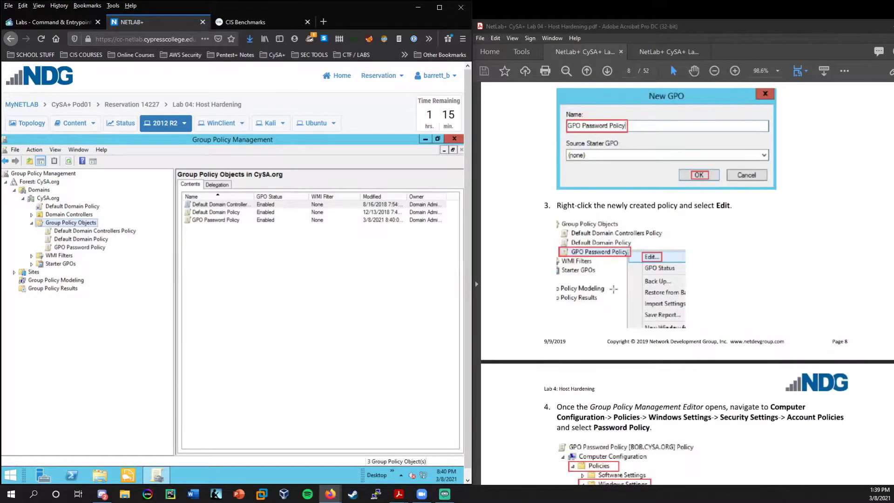
pyautogui.rightClick(81, 247)
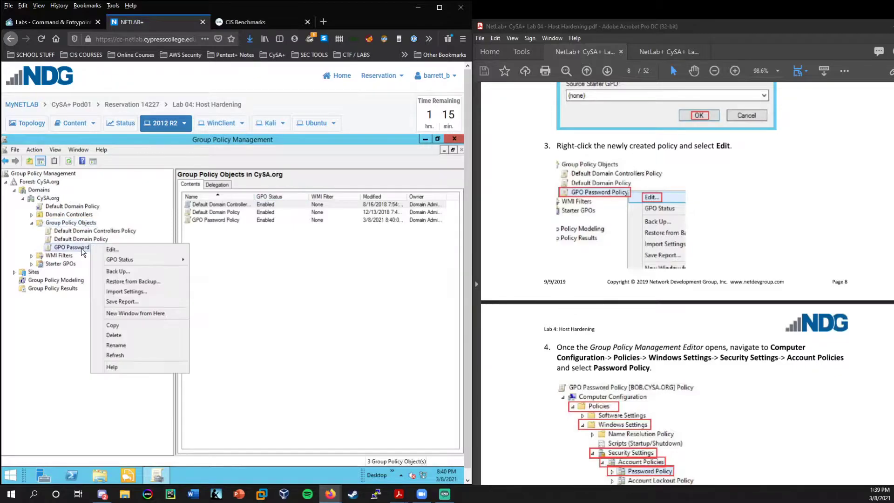
pyautogui.click(74, 247)
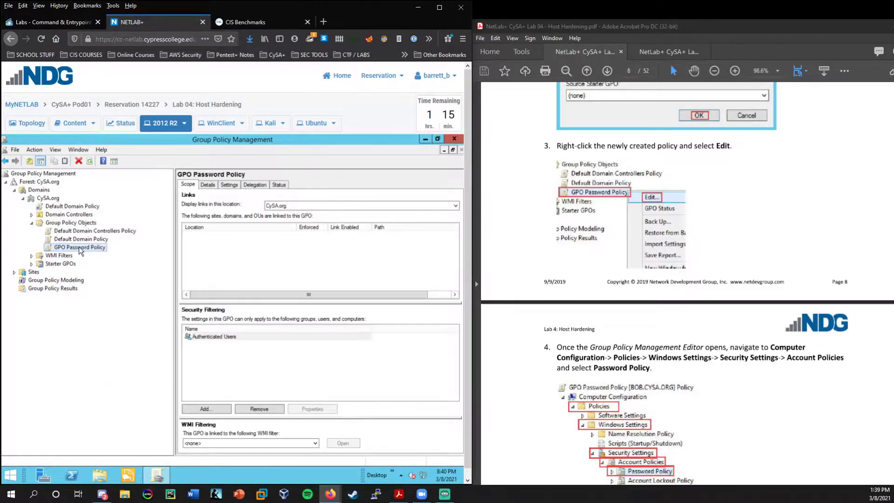
pyautogui.rightClick(80, 247)
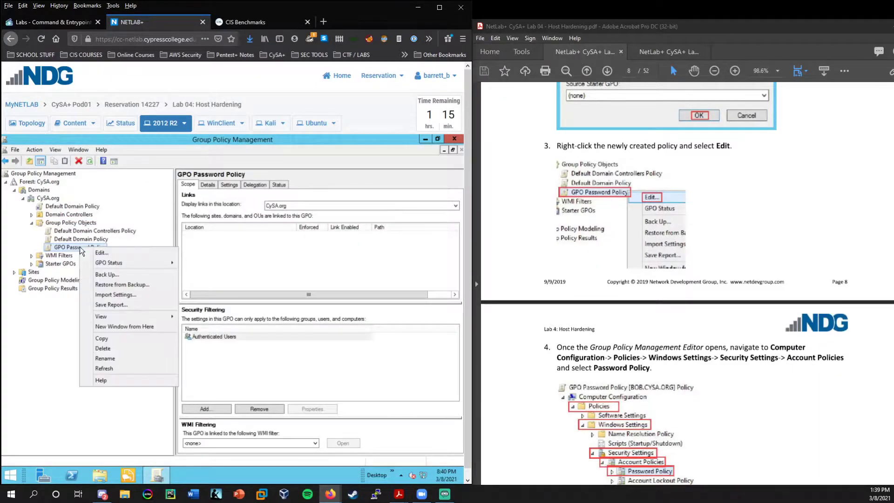
pyautogui.click(110, 253)
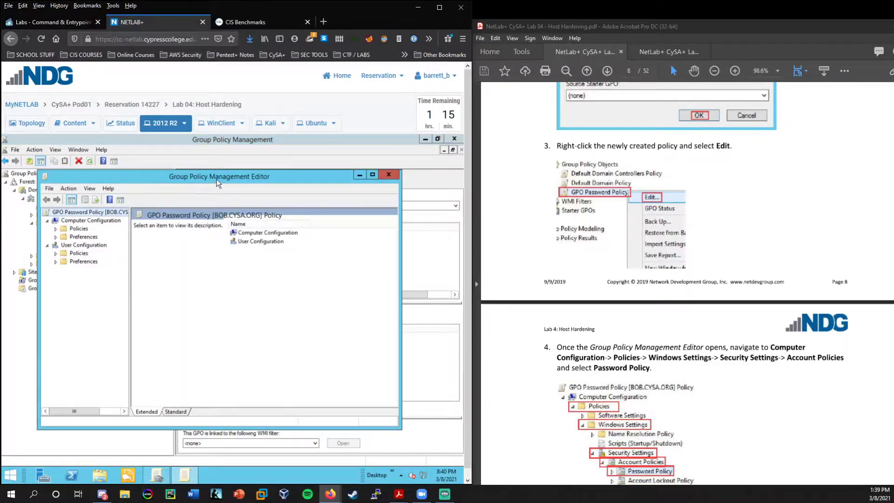
pyautogui.moveTo(222, 179); pyautogui.dragTo(257, 179)
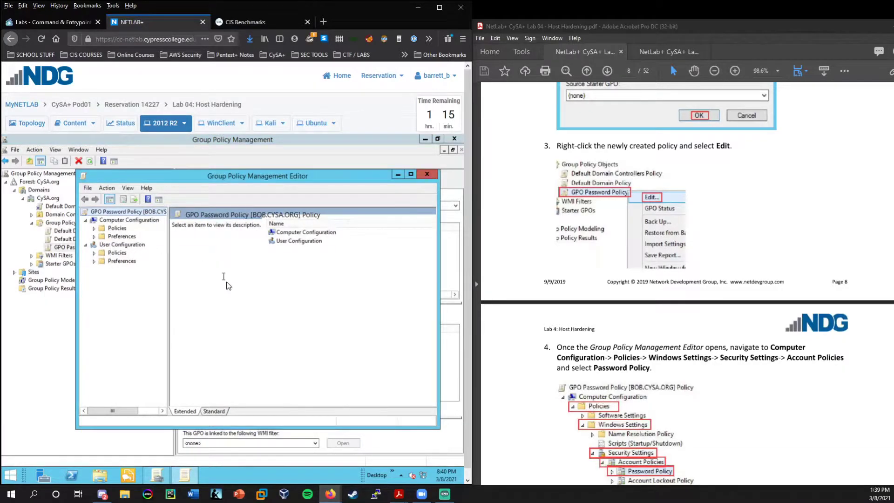
# Expand Computer Configuration > Policies > Windows Settings > Security Settings > Account Policies.
pyautogui.scroll(-3, 527, 313)
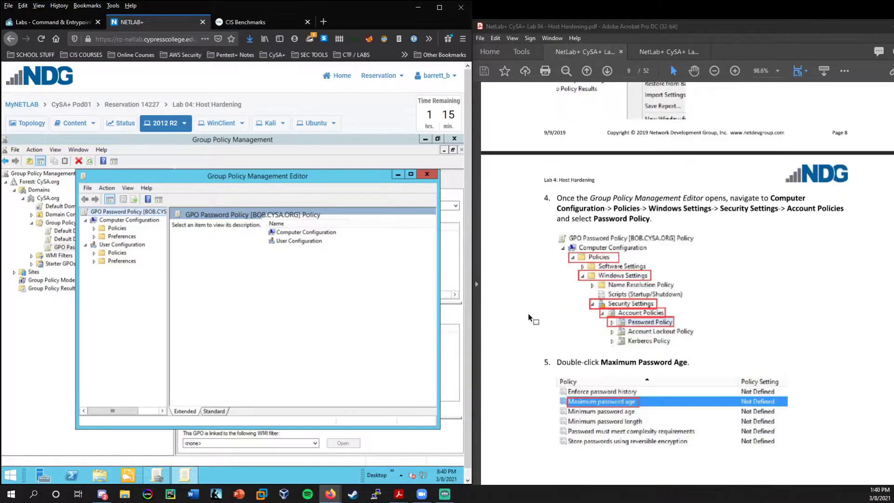
pyautogui.scroll(-1, 678, 363)
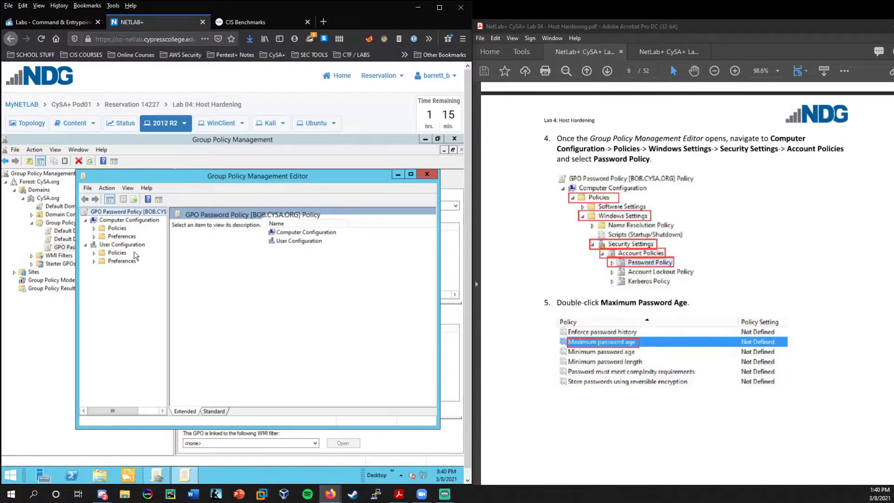
pyautogui.doubleClick(117, 228)
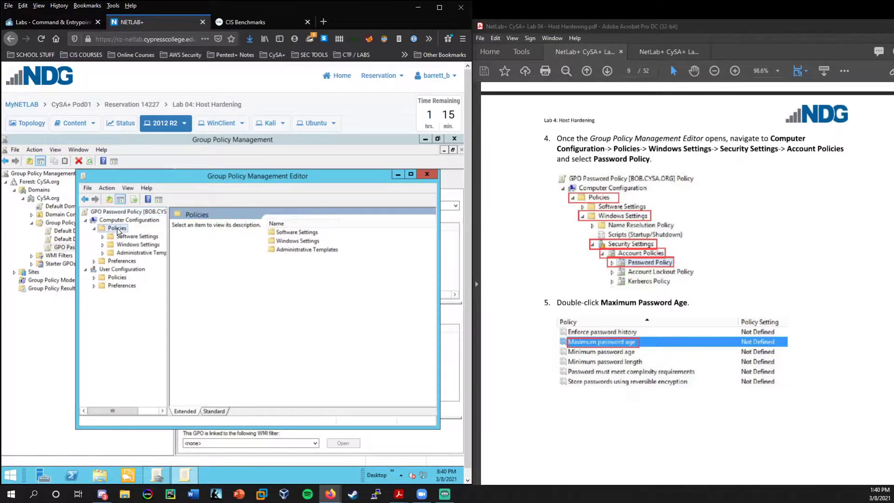
pyautogui.doubleClick(132, 252)
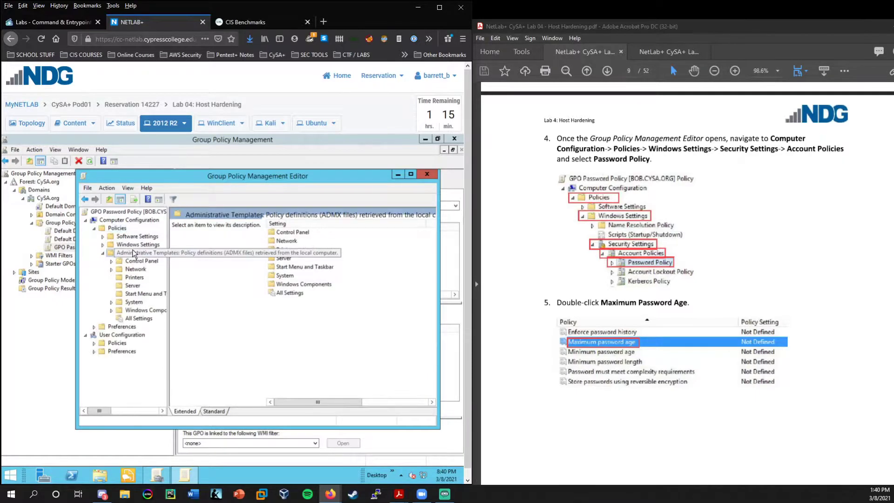
pyautogui.doubleClick(133, 252)
pyautogui.click(129, 245)
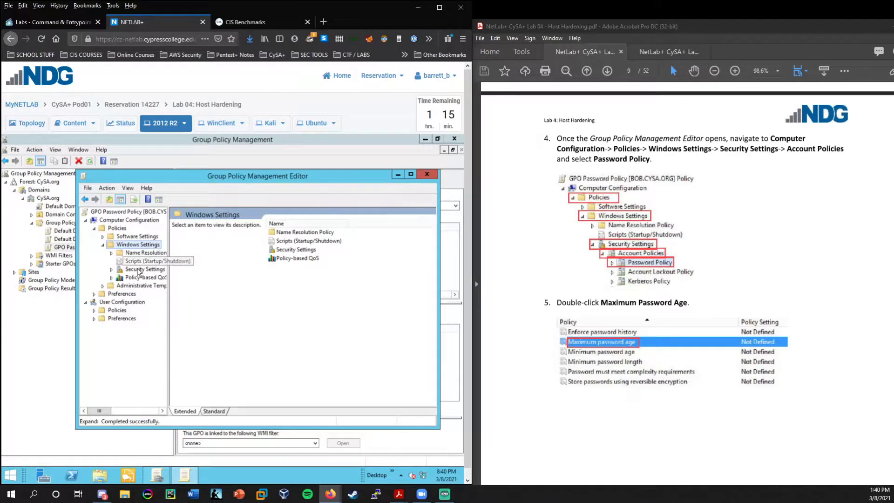
pyautogui.click(142, 270)
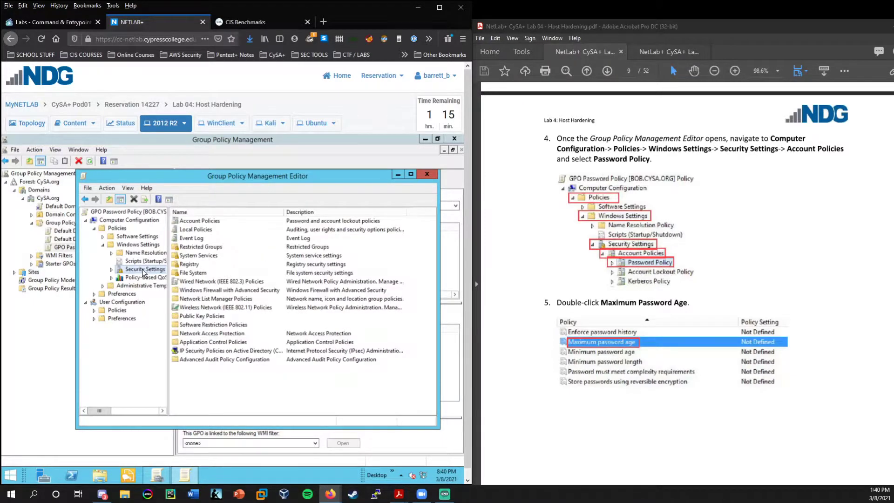
pyautogui.doubleClick(143, 273)
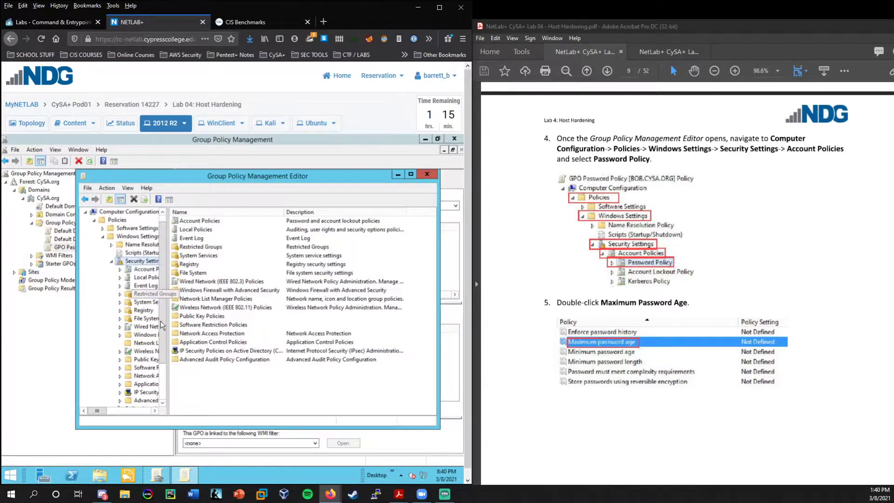
pyautogui.doubleClick(142, 274)
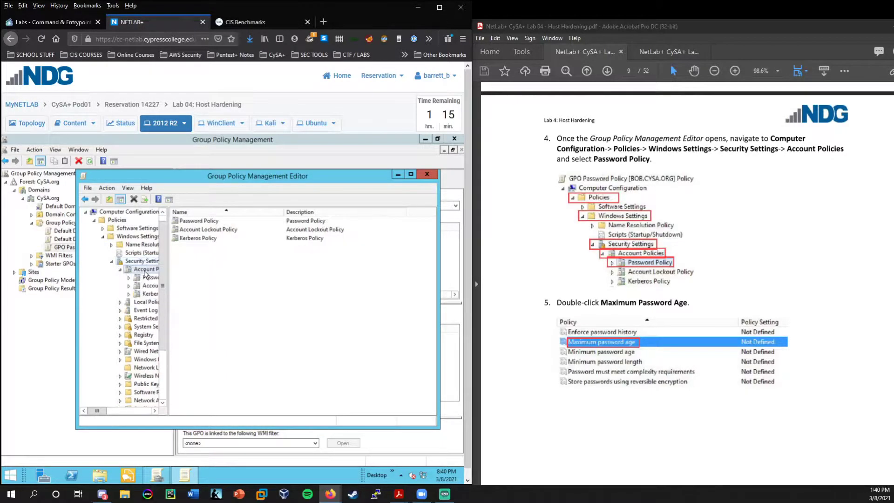
pyautogui.click(205, 222)
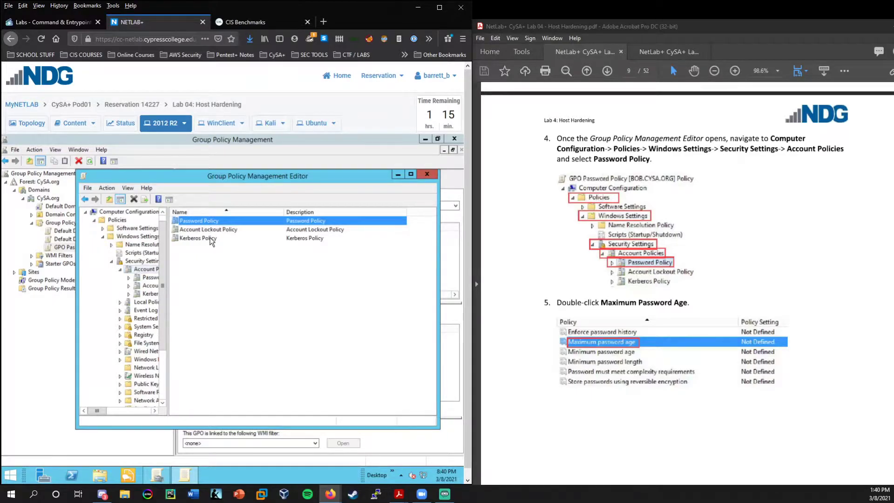
pyautogui.click(206, 230)
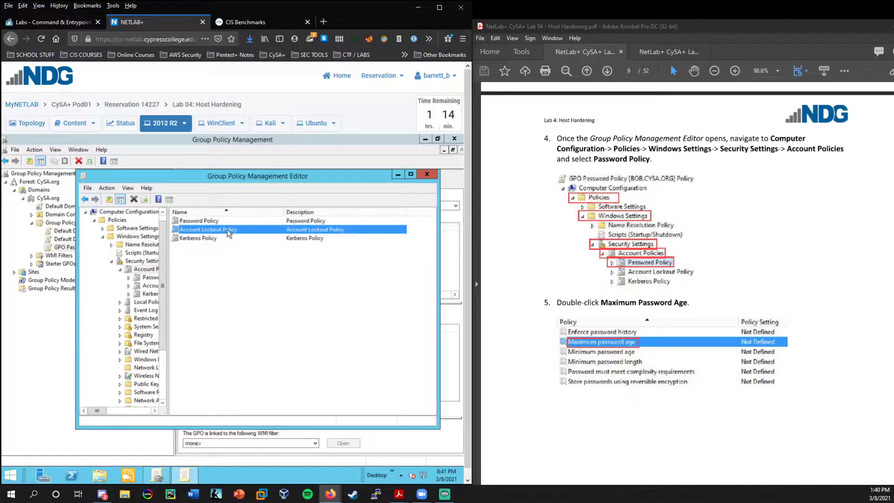
pyautogui.click(205, 221)
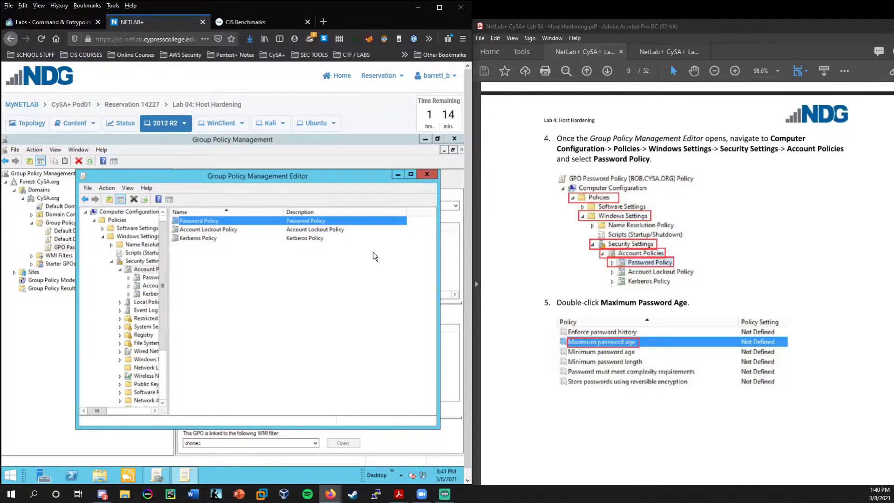
pyautogui.doubleClick(197, 222)
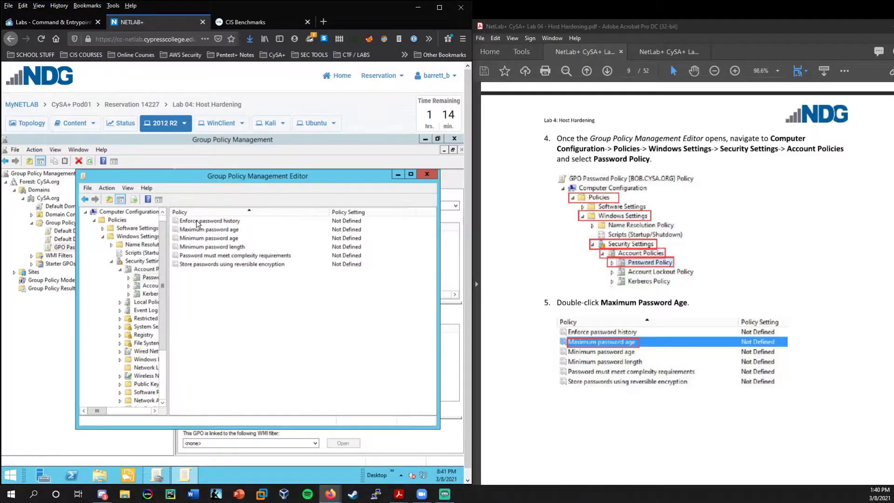
pyautogui.moveTo(204, 183); pyautogui.dragTo(209, 189)
pyautogui.click(219, 227)
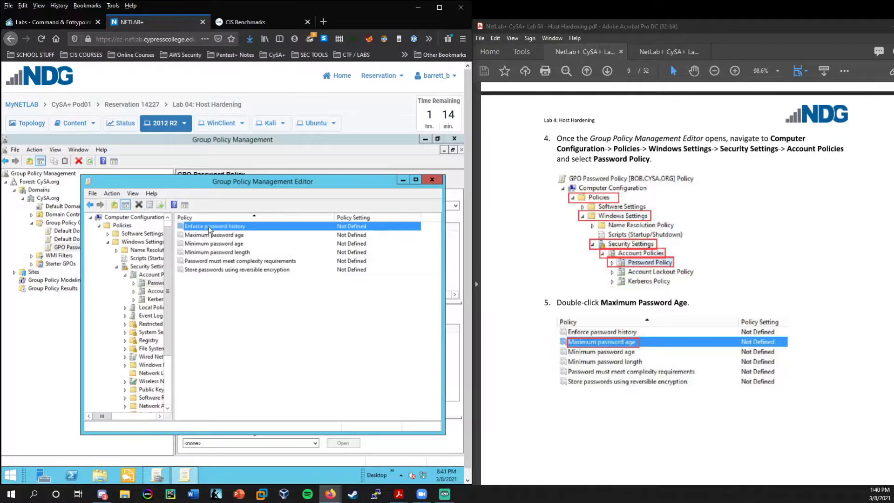
pyautogui.click(228, 237)
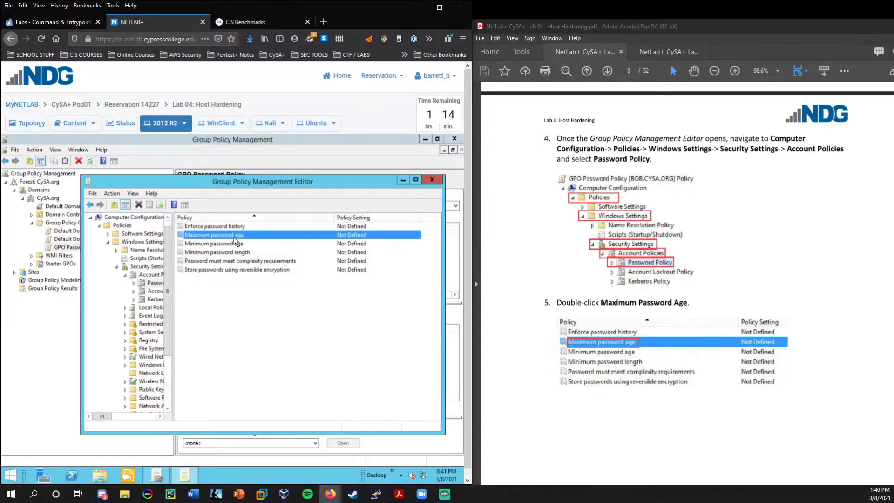
pyautogui.click(228, 244)
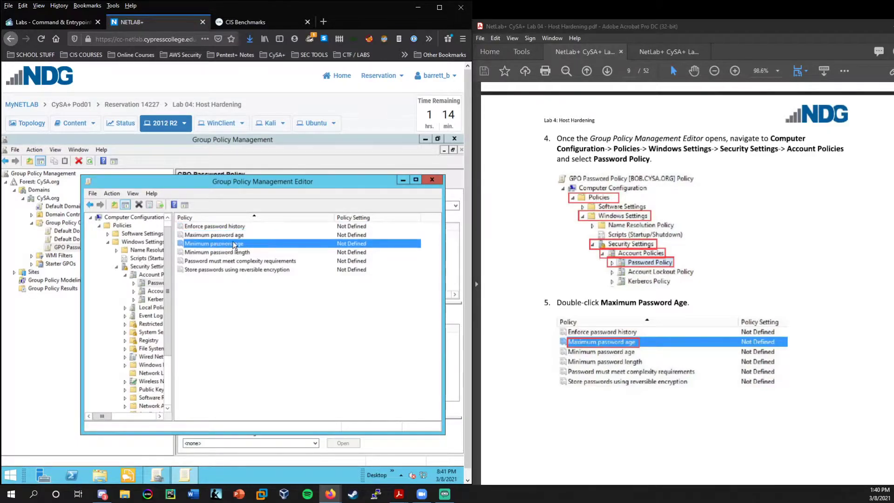
pyautogui.click(229, 253)
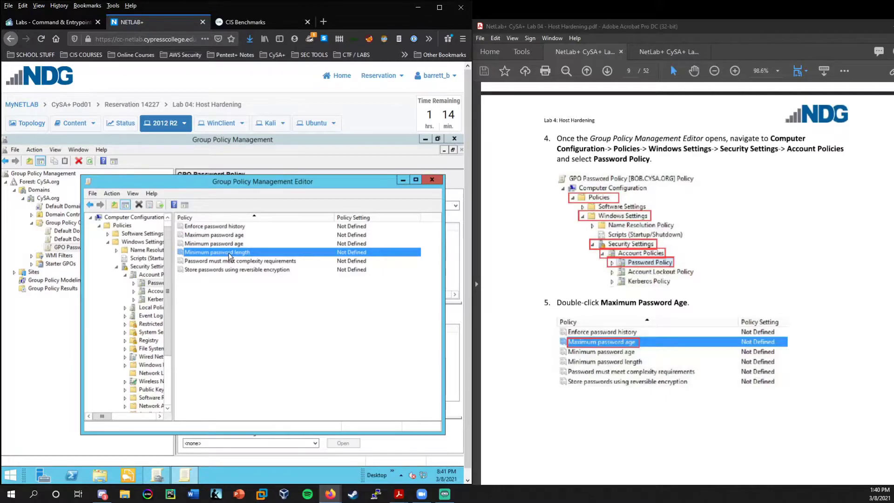
pyautogui.click(235, 264)
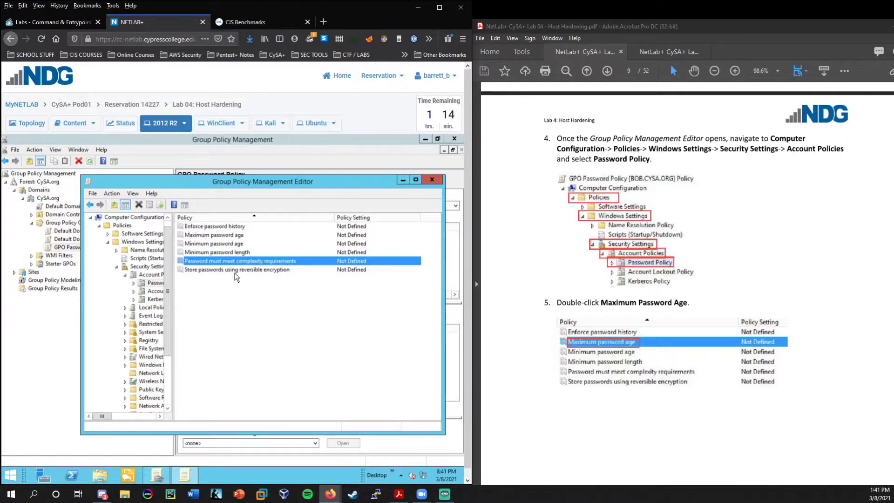
pyautogui.click(218, 272)
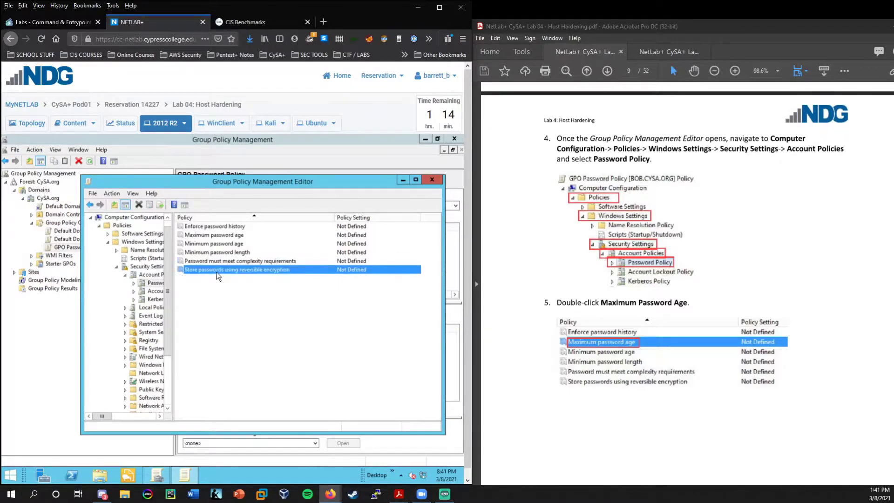
pyautogui.doubleClick(272, 270)
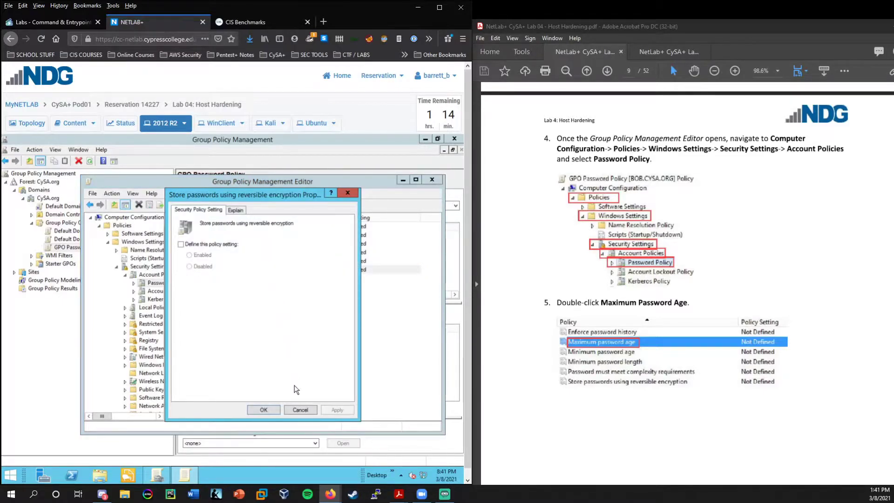
pyautogui.click(299, 409)
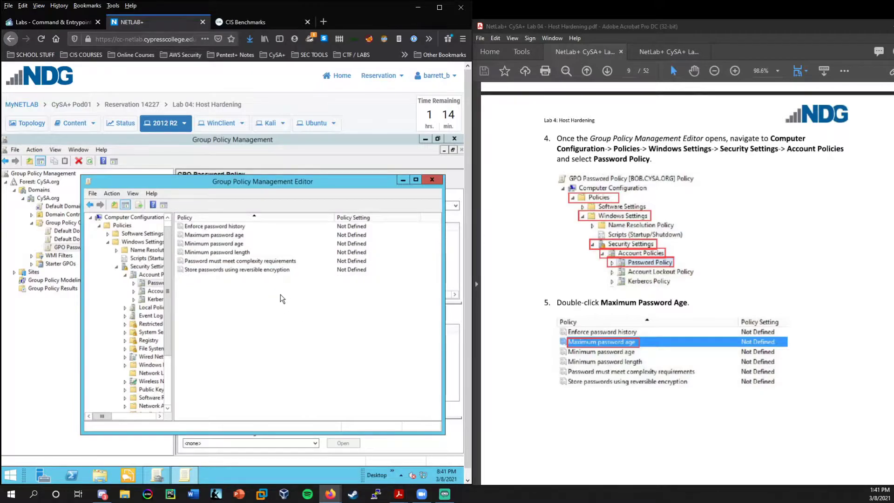
pyautogui.scroll(-10, 554, 337)
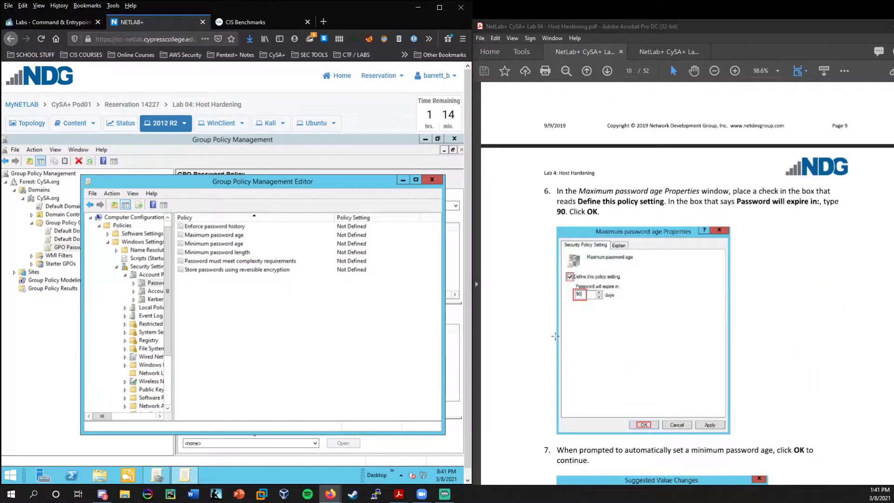
# Define Maximum password age as 90 days, replacing the 42-day value.
pyautogui.doubleClick(234, 236)
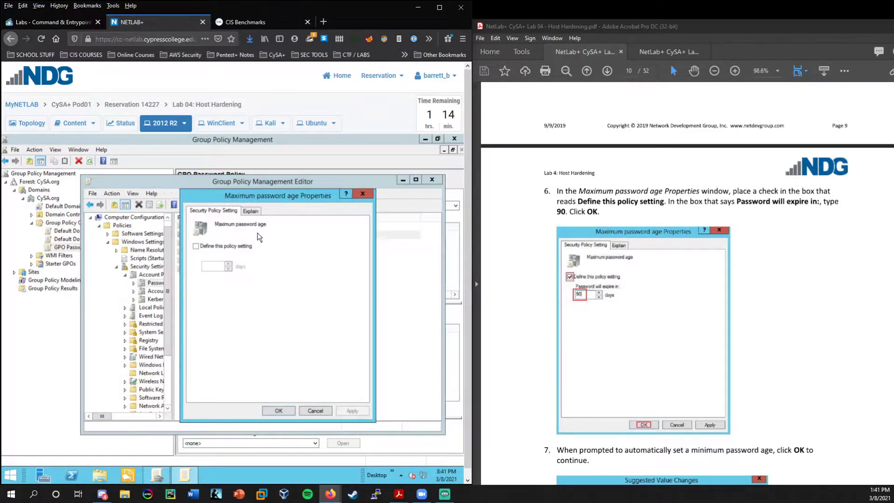
pyautogui.click(232, 246)
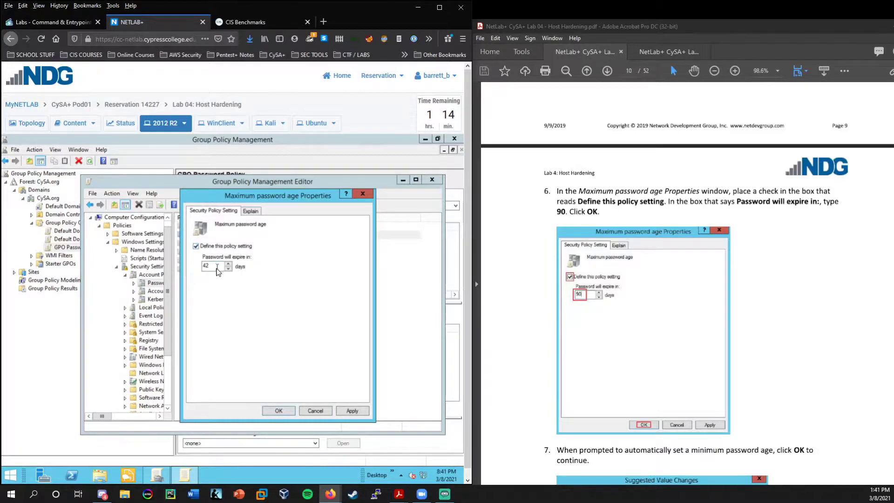
pyautogui.moveTo(217, 267); pyautogui.dragTo(190, 266)
pyautogui.write('90')
pyautogui.click(251, 211)
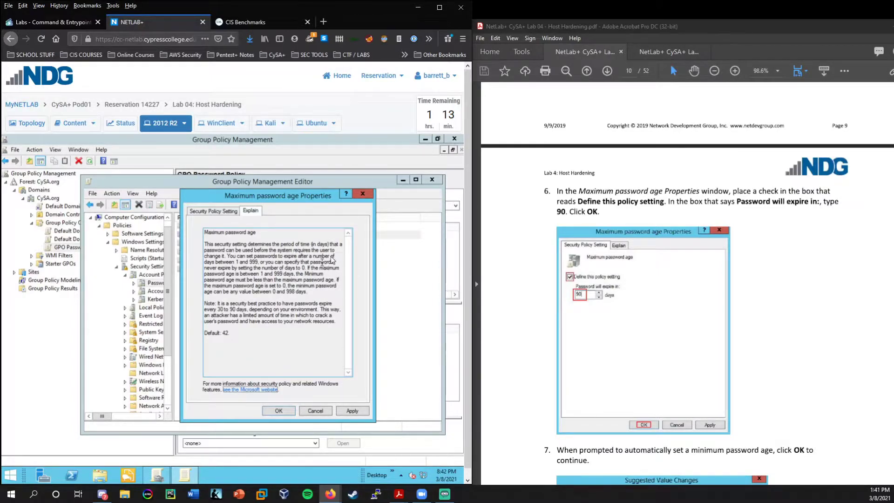
pyautogui.click(223, 212)
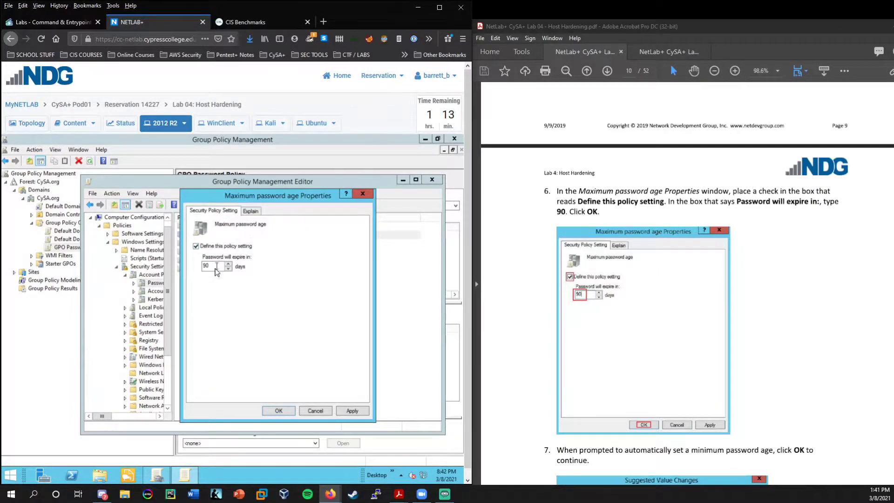
pyautogui.moveTo(215, 267); pyautogui.dragTo(193, 268)
pyautogui.click(285, 410)
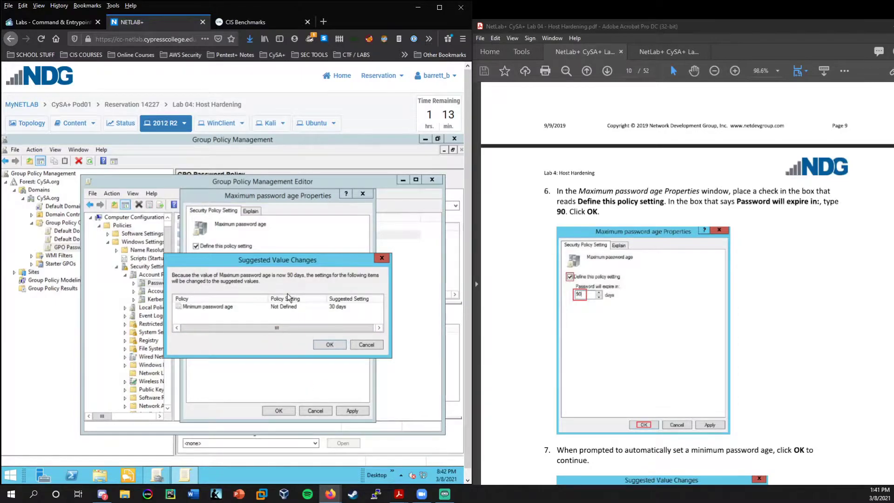
# Accept the suggested 30-day Minimum password age change.
pyautogui.click(218, 309)
pyautogui.scroll(-5, 549, 303)
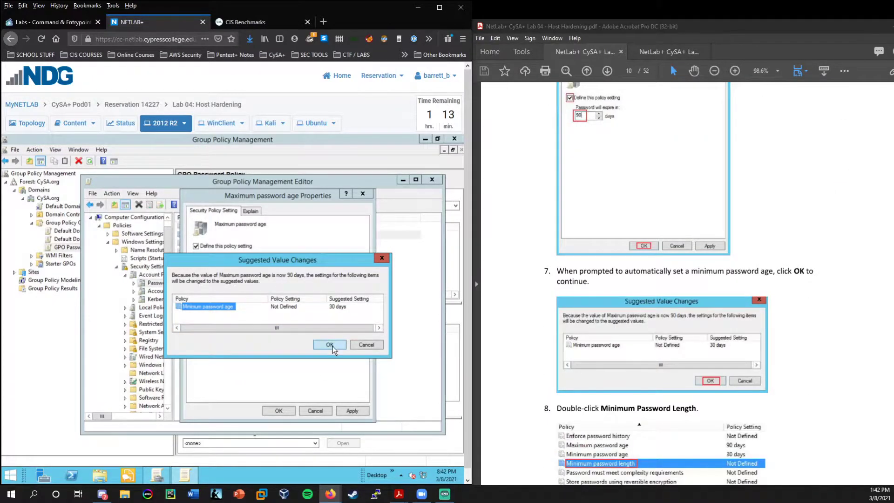
pyautogui.click(330, 345)
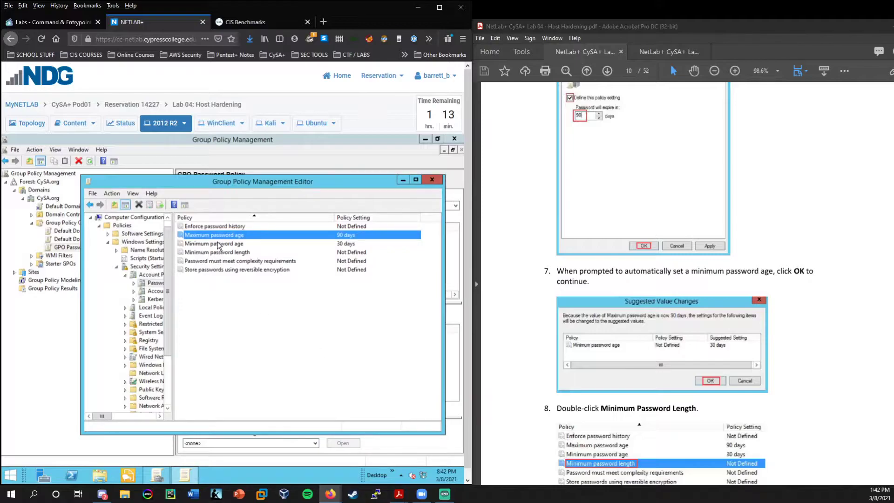
pyautogui.doubleClick(218, 243)
pyautogui.moveTo(275, 196); pyautogui.dragTo(305, 210)
pyautogui.click(281, 225)
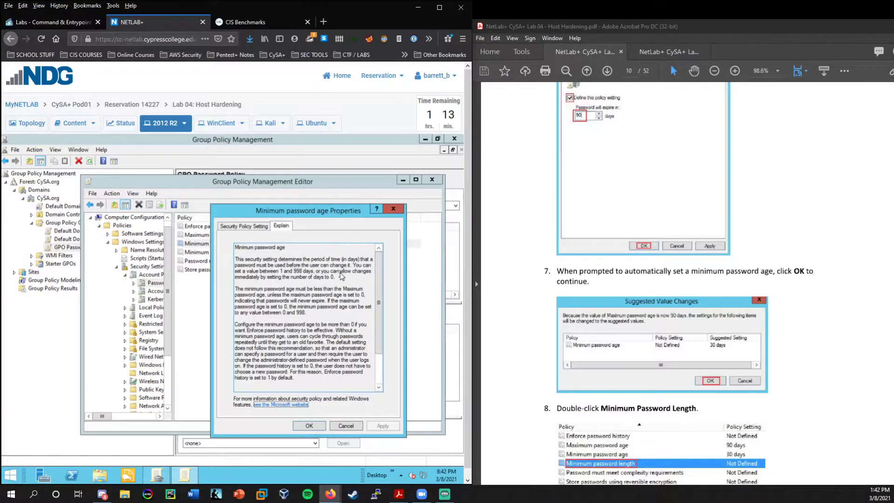
pyautogui.click(309, 426)
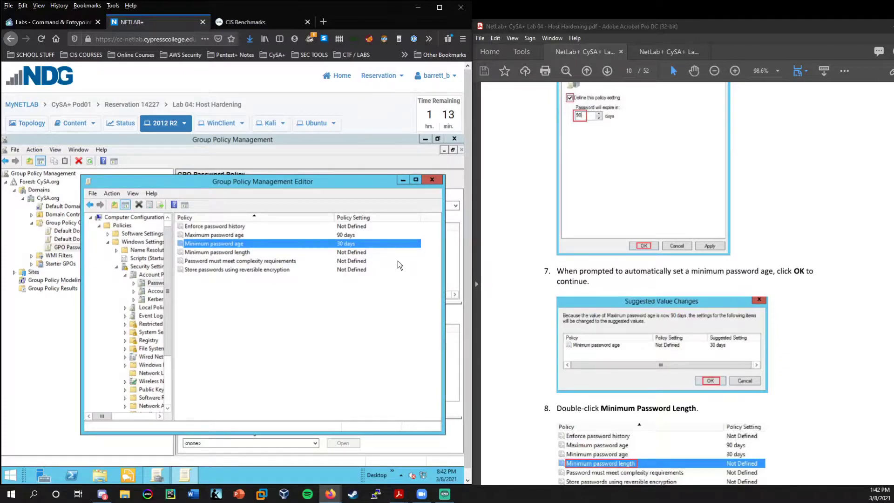
# Define Minimum password length as 8 characters.
pyautogui.doubleClick(219, 254)
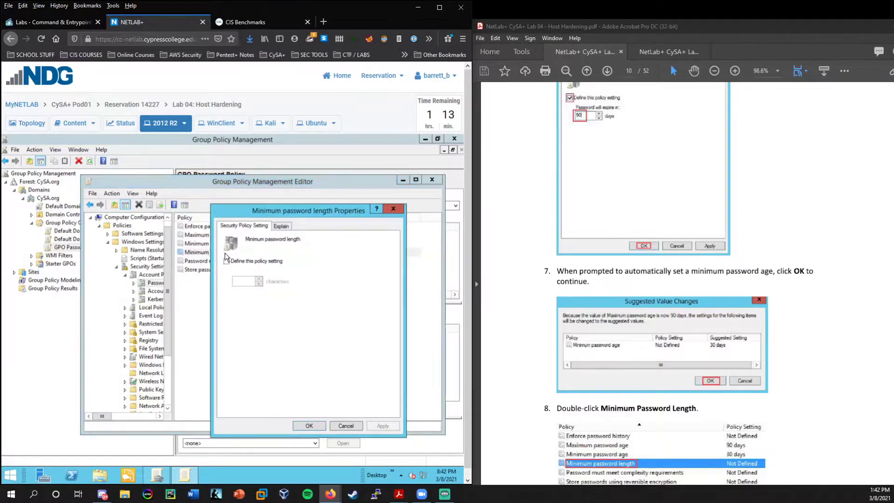
pyautogui.scroll(-3, 663, 287)
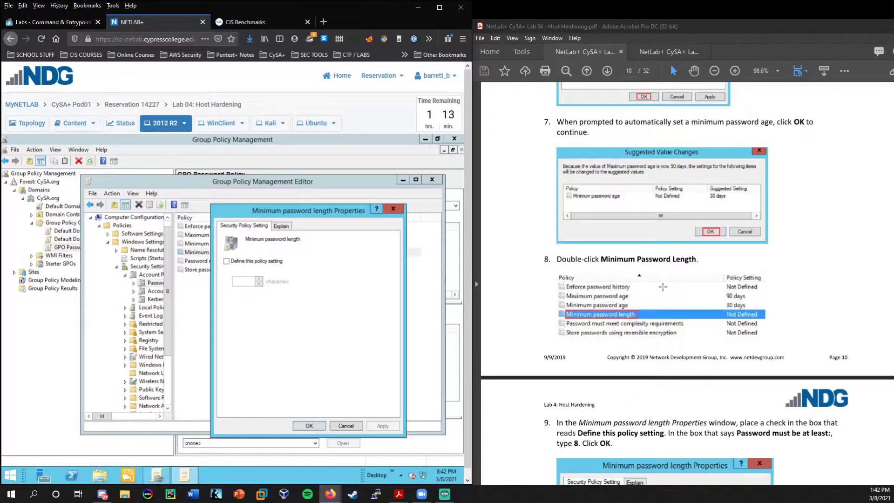
pyautogui.scroll(-4, 663, 287)
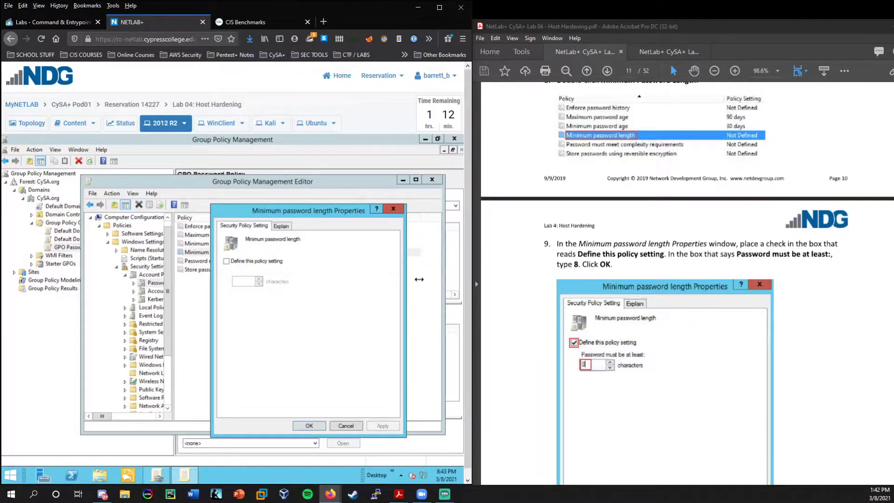
pyautogui.click(243, 262)
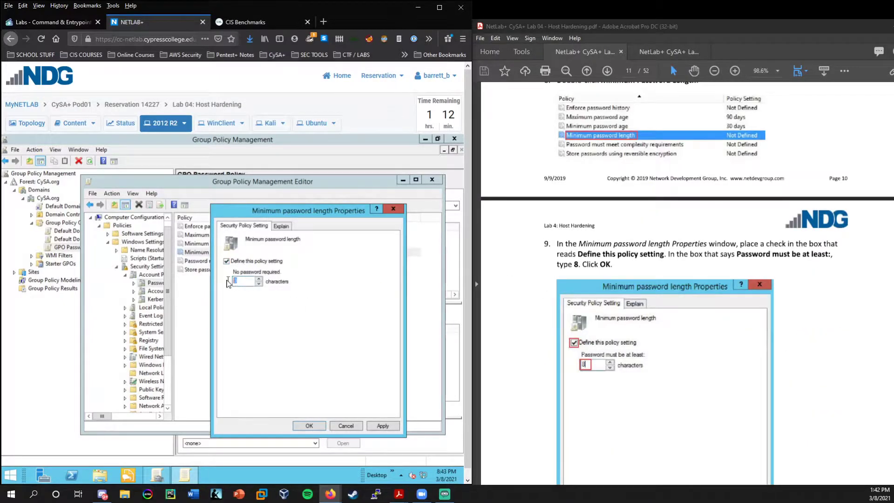
pyautogui.write('8')
pyautogui.moveTo(311, 214)
pyautogui.mouseDown()
pyautogui.moveTo(320, 215)
pyautogui.moveTo(225, 267)
pyautogui.moveTo(304, 205)
pyautogui.mouseUp()
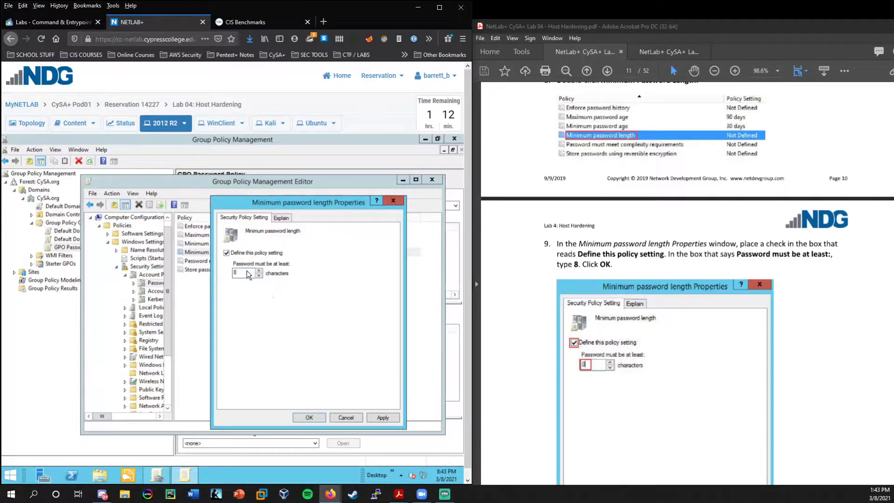
pyautogui.click(308, 417)
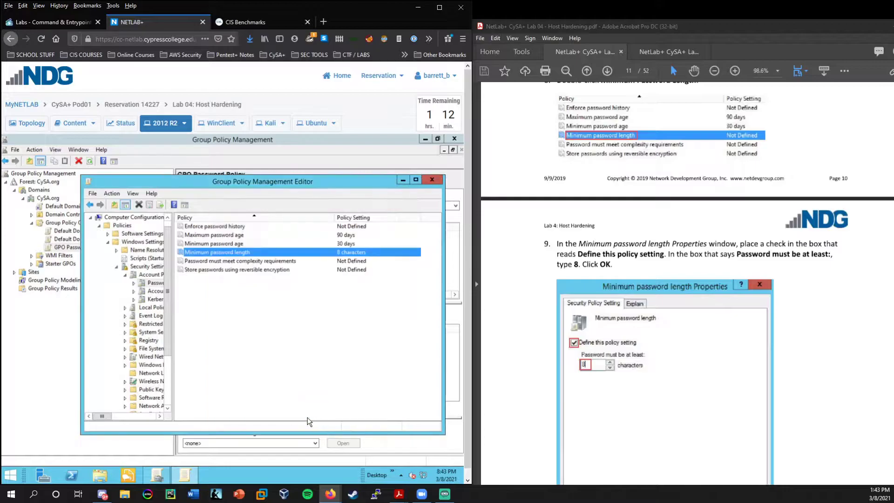
# Define 'Password must meet complexity requirements' as Enabled.
pyautogui.scroll(-5, 549, 311)
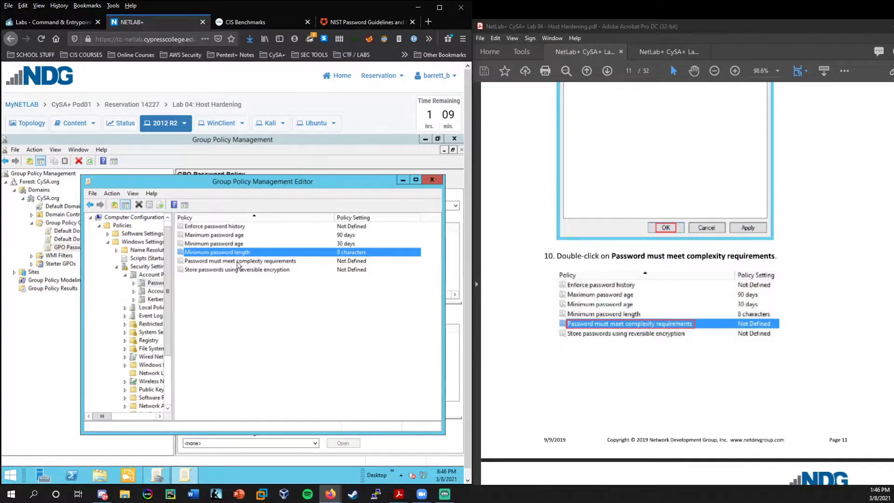
pyautogui.doubleClick(246, 262)
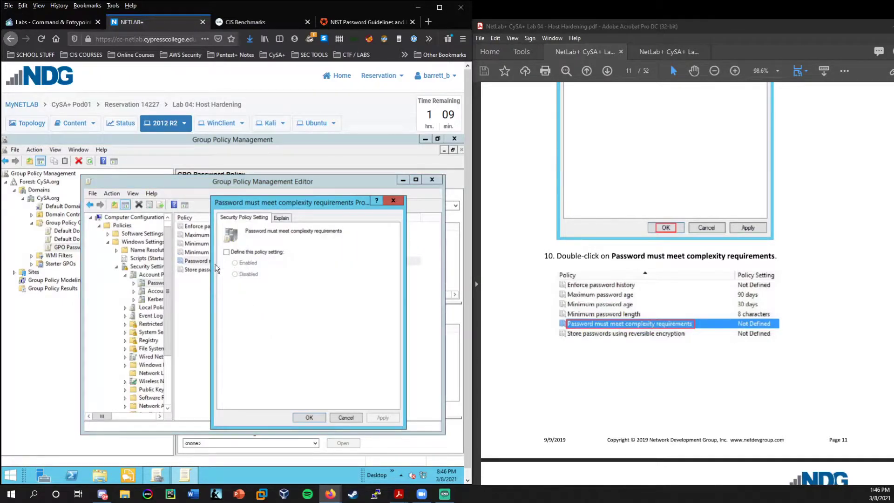
pyautogui.click(251, 254)
pyautogui.click(254, 264)
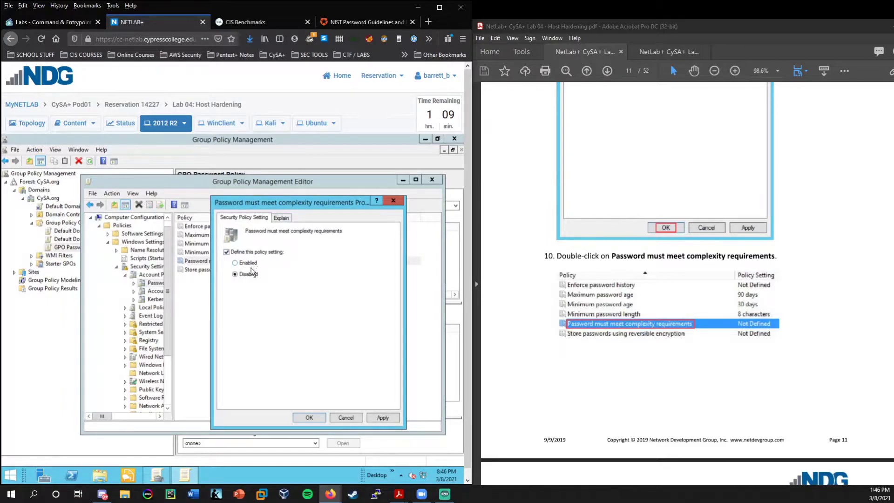
# Review the Explain tab's complexity rules: uppercase, digits, non-alphabetic characters, six-character length.
pyautogui.click(285, 220)
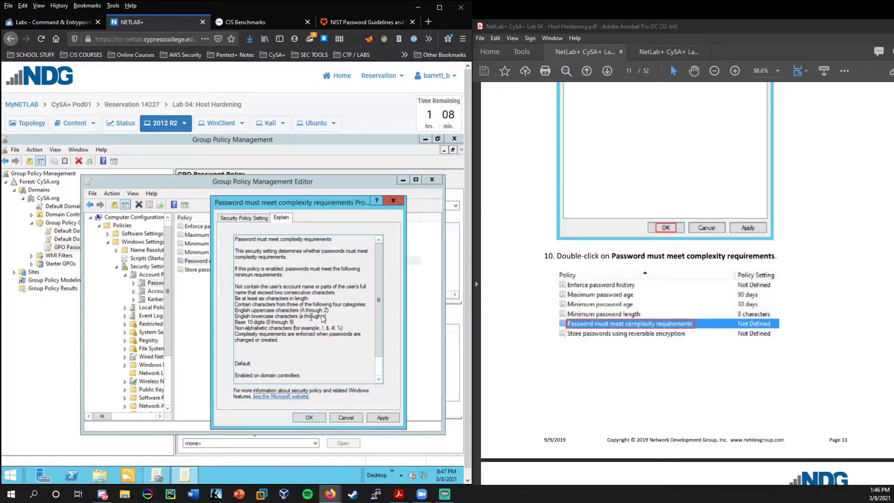
pyautogui.moveTo(325, 313); pyautogui.dragTo(230, 315)
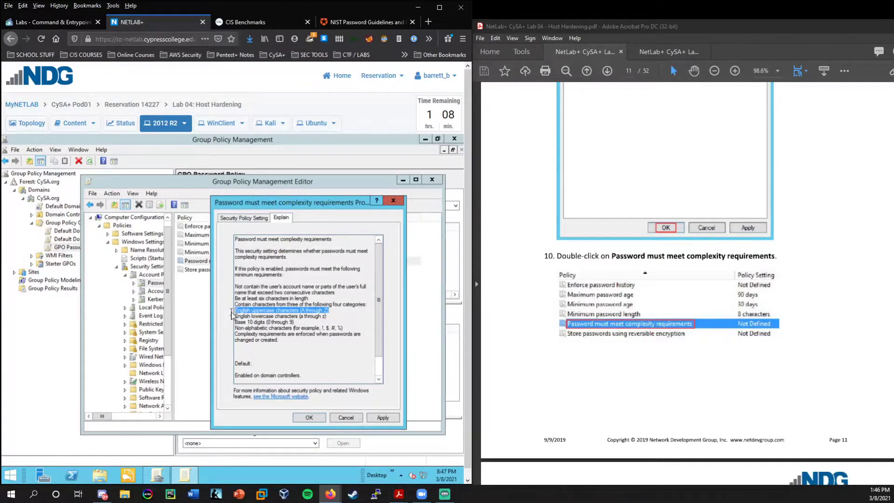
pyautogui.moveTo(332, 319); pyautogui.dragTo(230, 324)
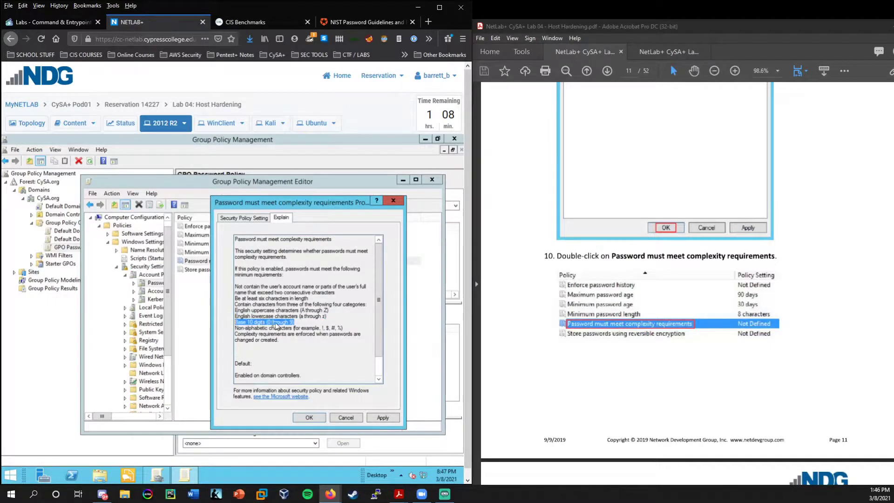
pyautogui.moveTo(348, 329); pyautogui.dragTo(234, 330)
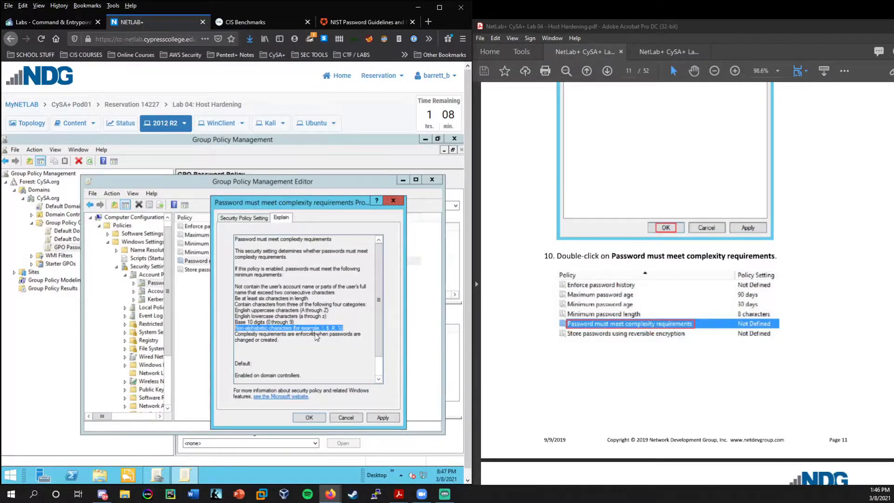
pyautogui.click(344, 328)
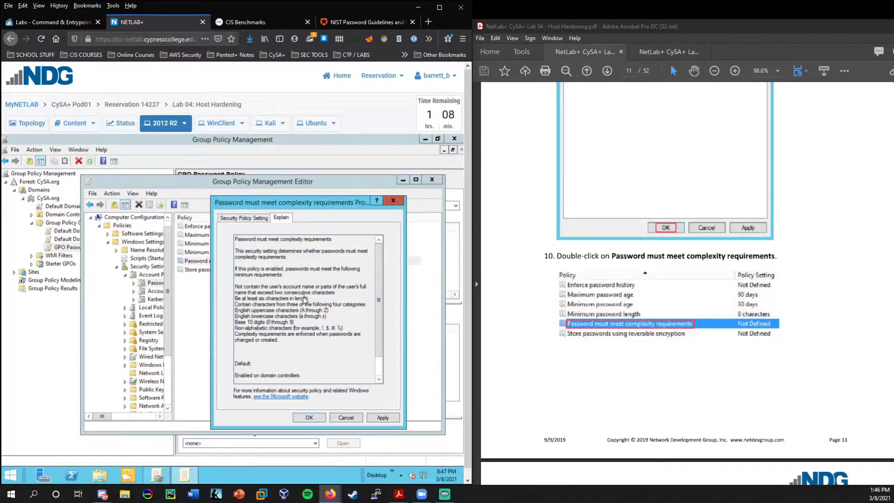
pyautogui.moveTo(309, 298); pyautogui.dragTo(227, 302)
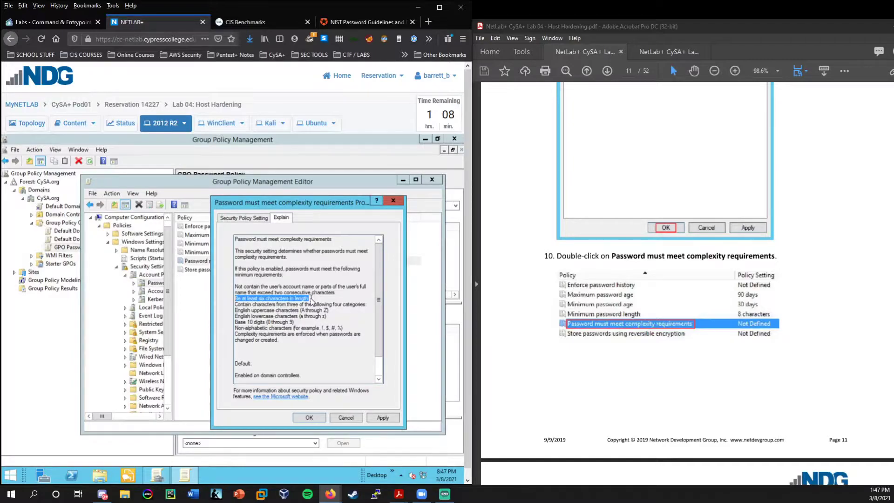
pyautogui.moveTo(311, 301); pyautogui.dragTo(225, 304)
# Switch to the Auth0 NIST password guidelines article and scroll down to section 6.
pyautogui.click(361, 24)
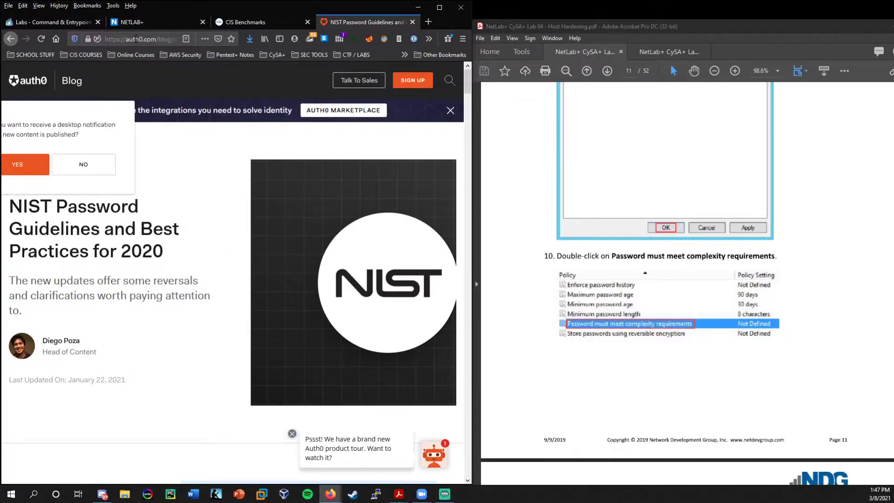
pyautogui.scroll(-5, 192, 244)
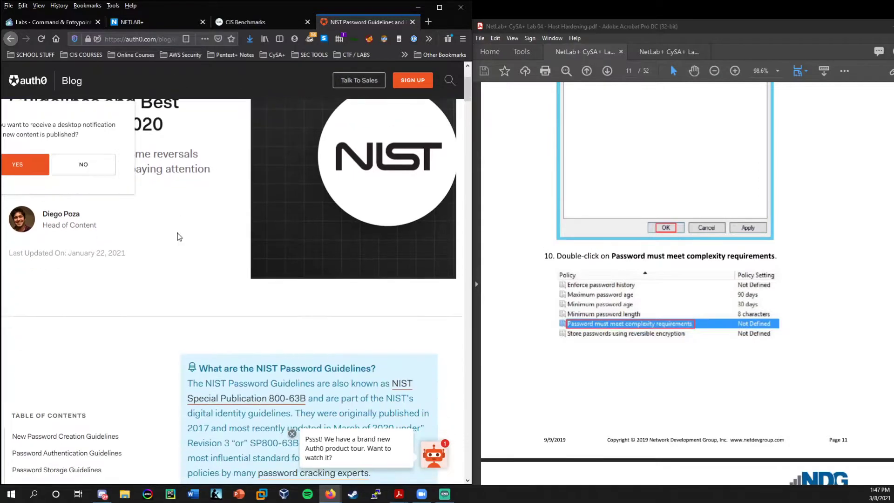
pyautogui.scroll(-7, 177, 236)
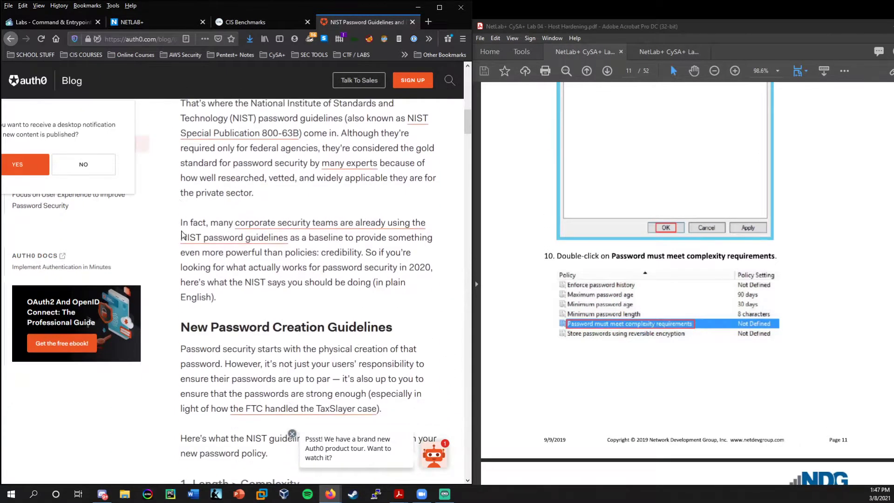
pyautogui.scroll(-6, 182, 232)
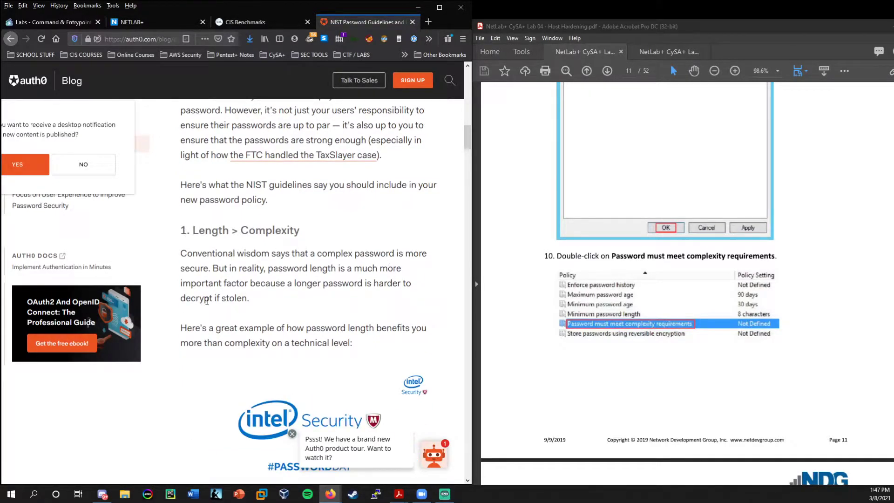
pyautogui.scroll(-1, 293, 318)
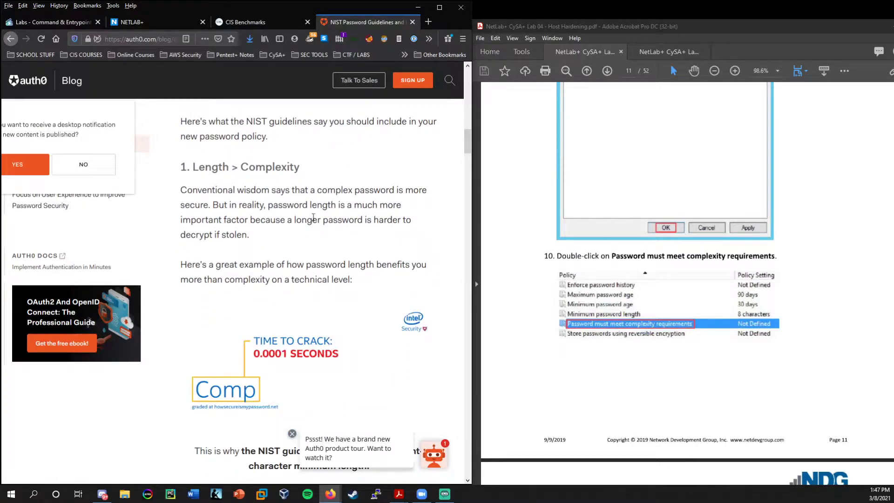
pyautogui.scroll(-3, 313, 216)
pyautogui.scroll(-10, 313, 216)
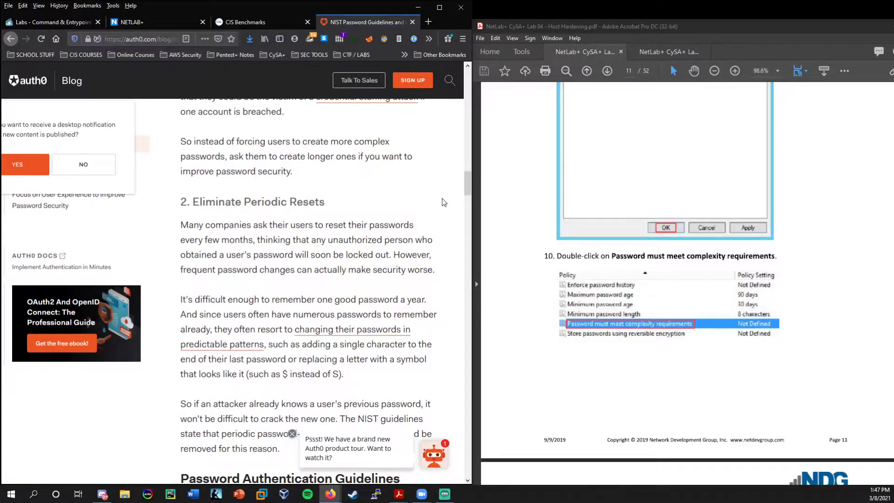
pyautogui.scroll(-3, 410, 205)
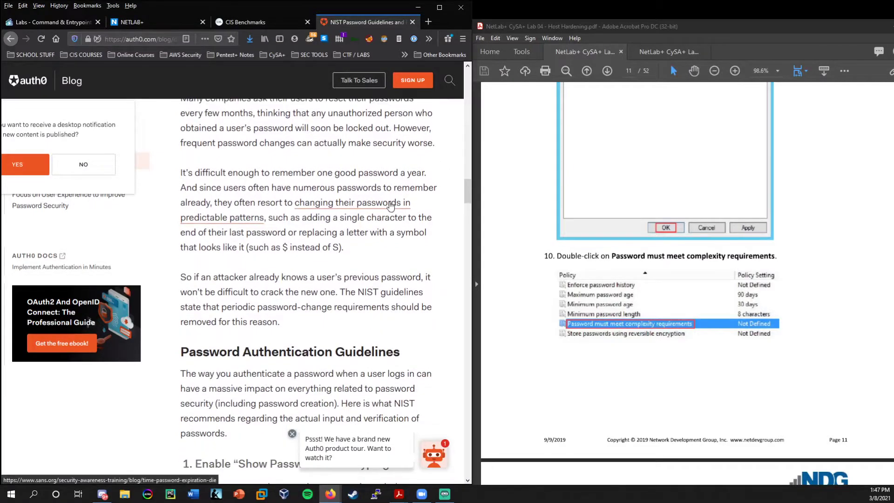
pyautogui.scroll(-2, 390, 205)
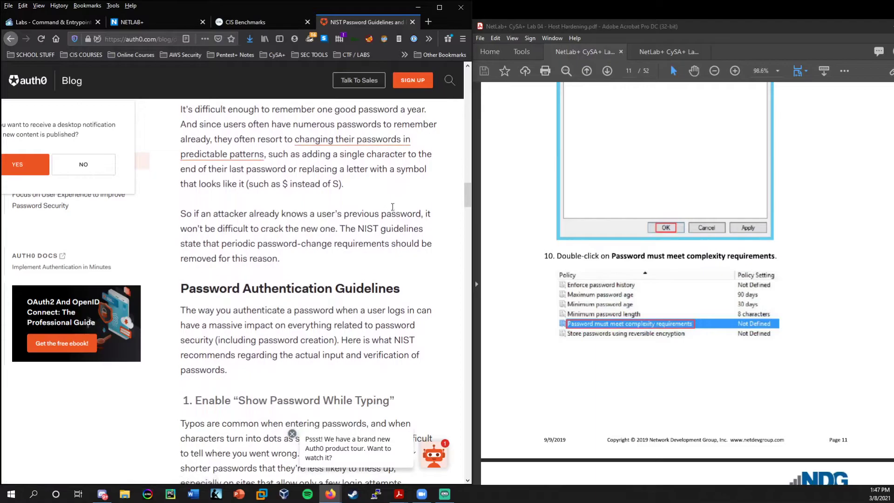
pyautogui.scroll(-1, 424, 207)
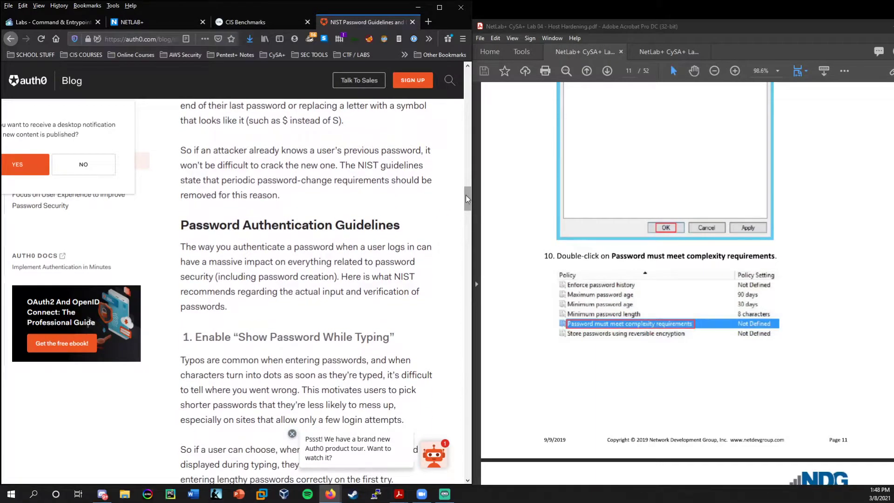
pyautogui.moveTo(467, 196); pyautogui.dragTo(462, 268)
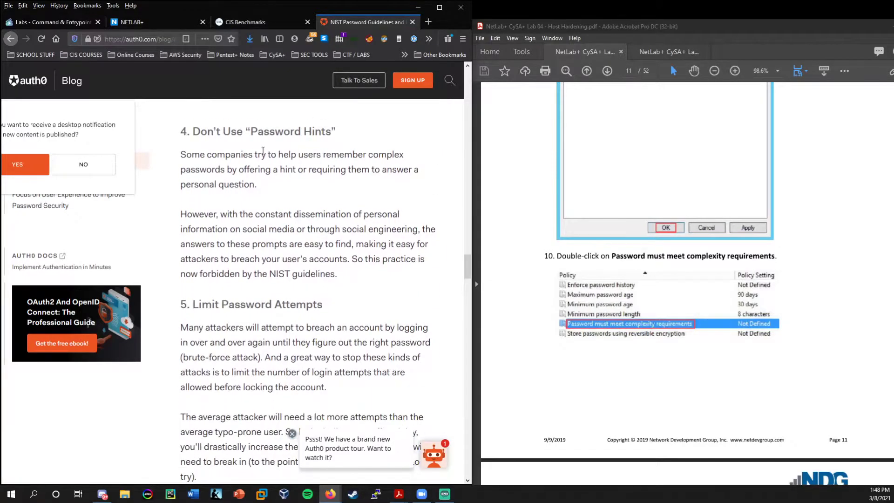
pyautogui.scroll(-6, 358, 248)
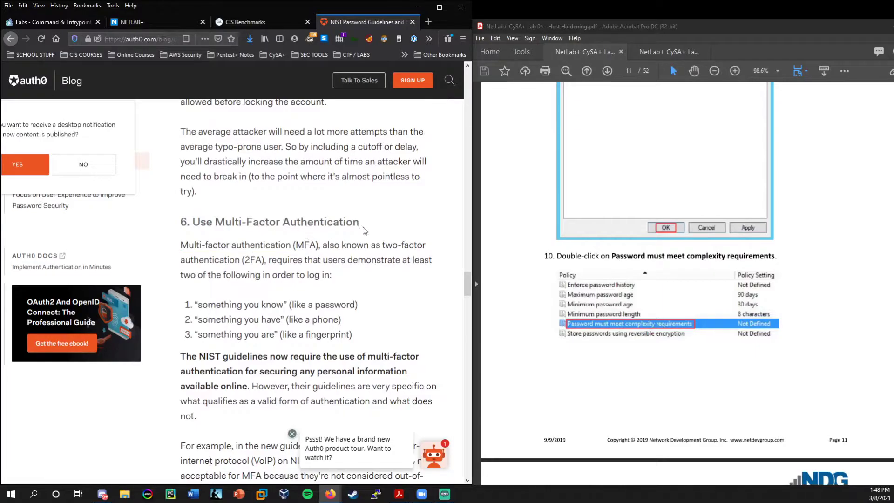
# Highlight the 'Use Multi-Factor Authentication' heading, then clear the highlight.
pyautogui.moveTo(365, 231); pyautogui.dragTo(218, 228)
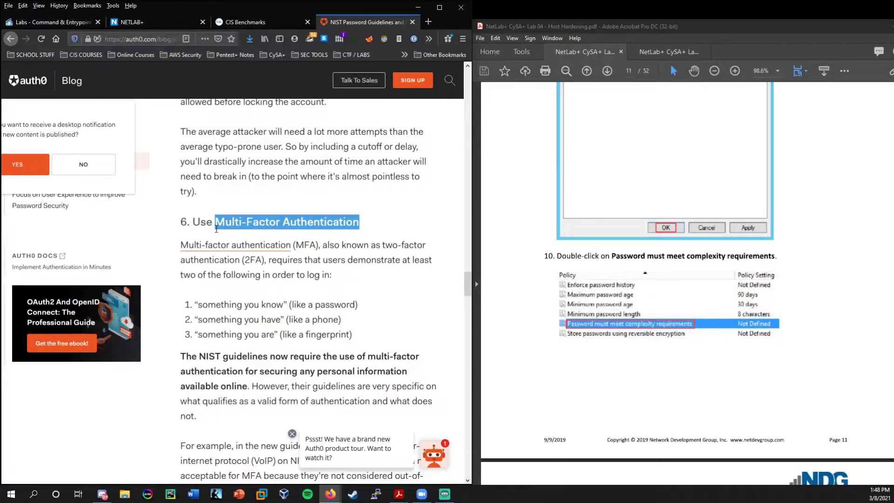
pyautogui.click(380, 255)
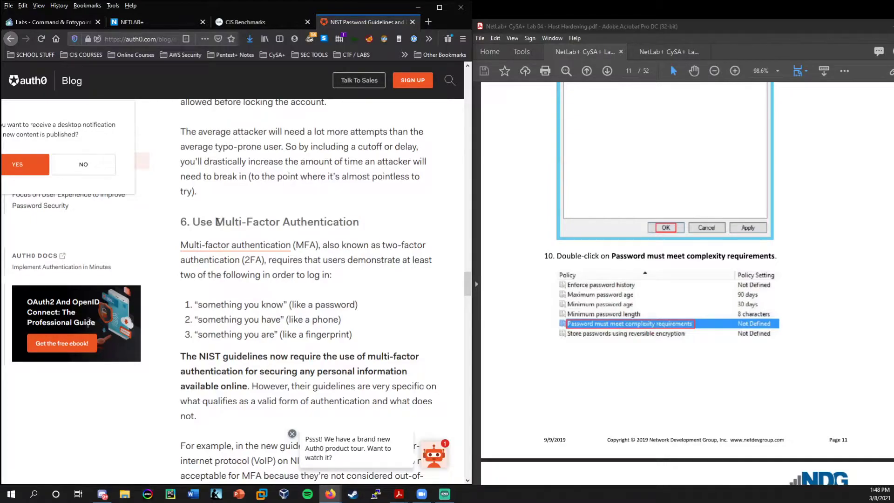
pyautogui.moveTo(217, 222); pyautogui.dragTo(368, 226)
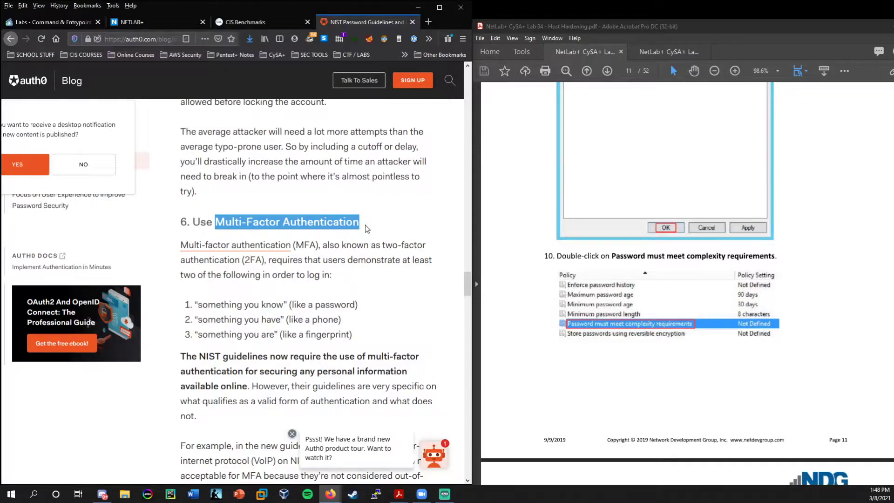
pyautogui.click(366, 247)
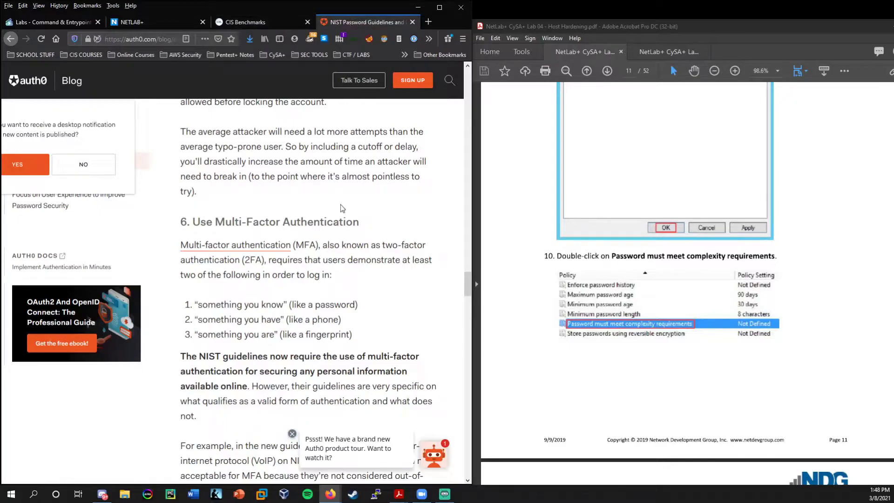
# Back in NETLAB+, review the six-character length rule and confirm enabling password complexity requirements.
pyautogui.click(161, 25)
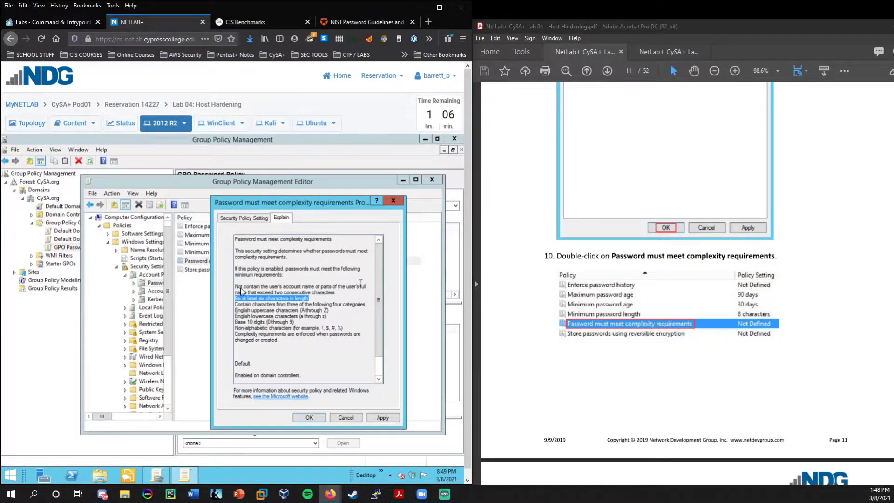
pyautogui.click(314, 315)
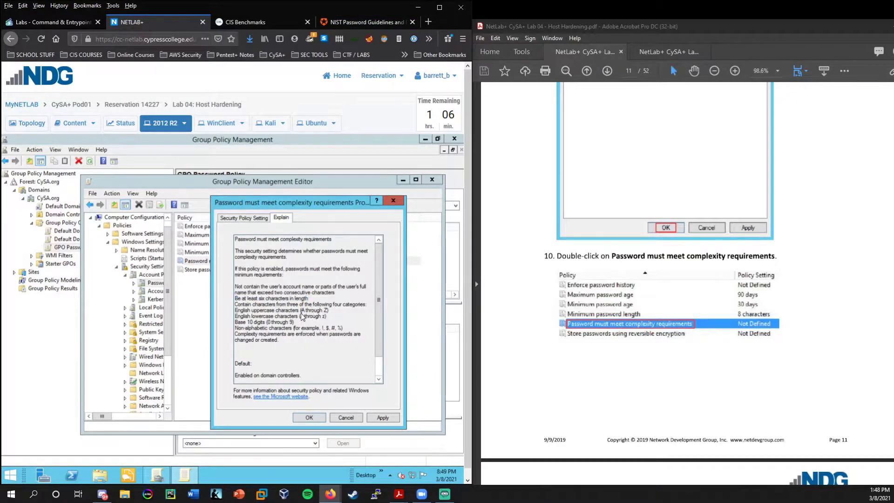
pyautogui.tripleClick(251, 299)
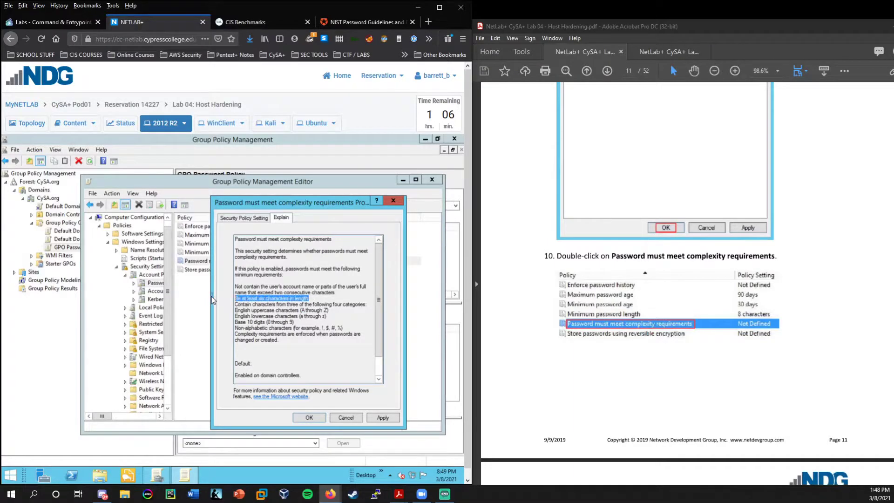
pyautogui.click(309, 418)
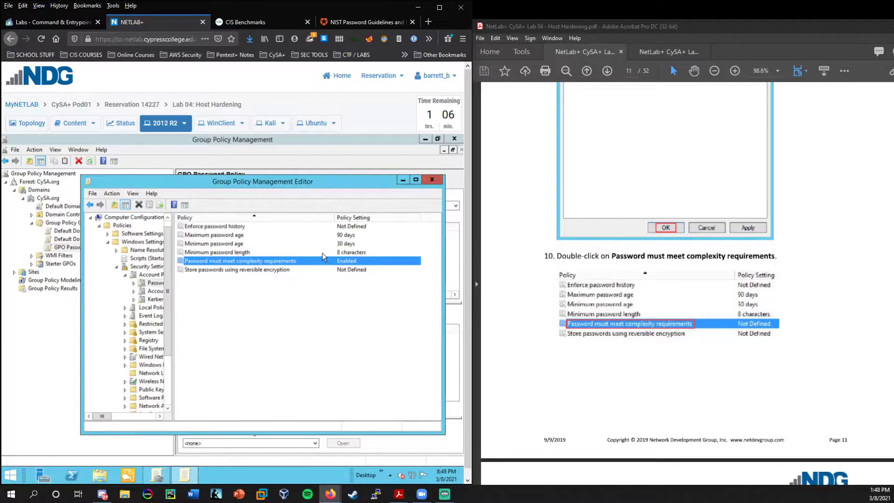
# Select the Minimum password length policy and widen the policy tree pane.
pyautogui.click(323, 252)
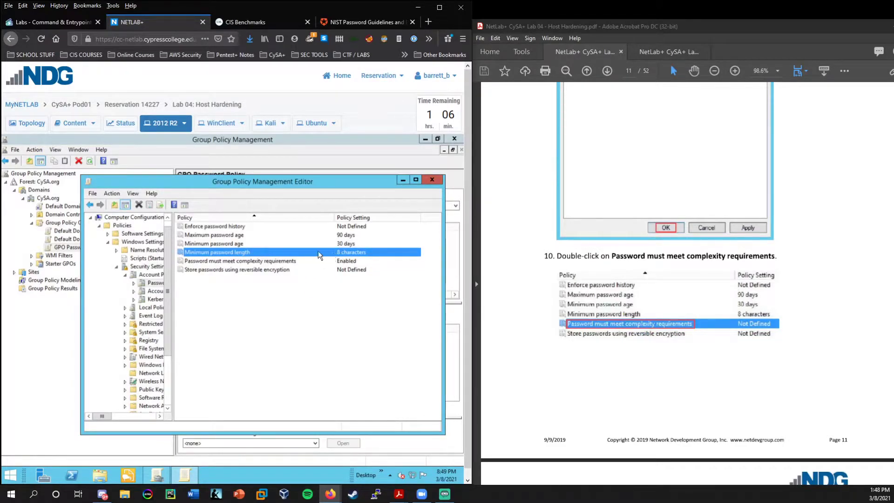
pyautogui.scroll(-5, 687, 279)
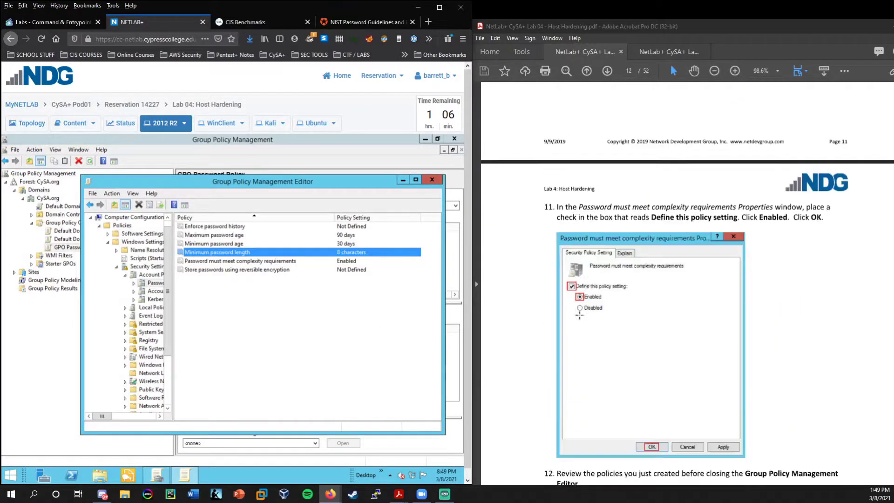
pyautogui.scroll(-3, 579, 315)
pyautogui.scroll(-3, 579, 285)
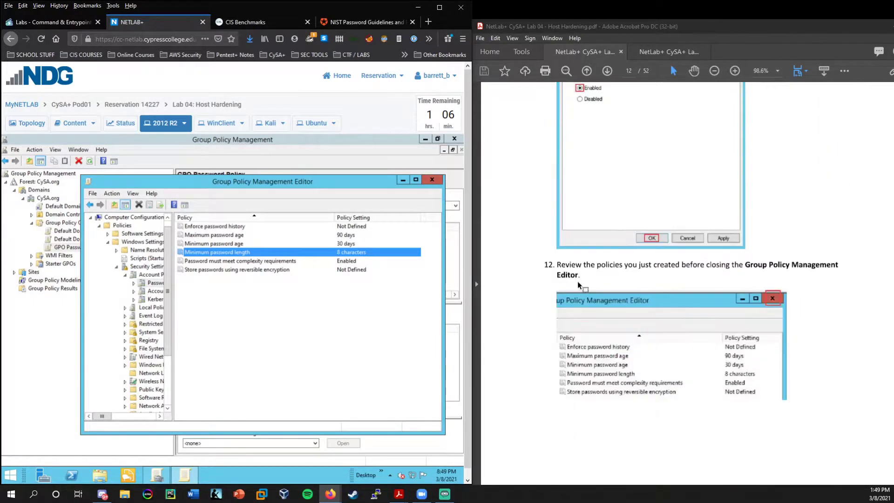
pyautogui.scroll(-3, 579, 285)
pyautogui.scroll(-3, 678, 224)
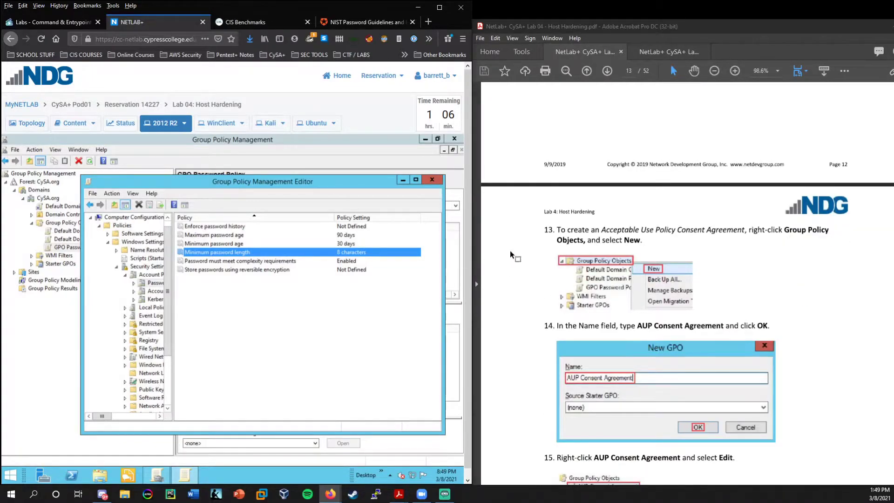
pyautogui.scroll(-1, 509, 250)
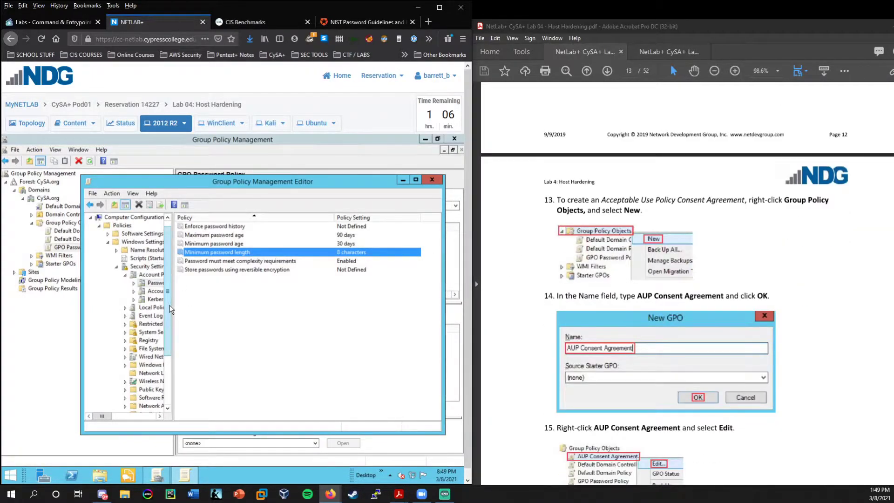
pyautogui.moveTo(173, 304); pyautogui.dragTo(209, 306)
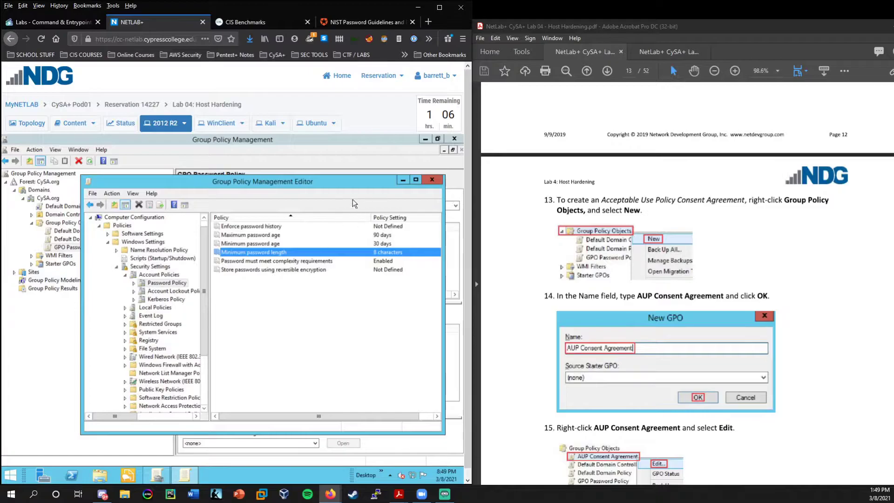
# Close the Group Policy Management Editor and list the existing Group Policy Objects.
pyautogui.click(432, 180)
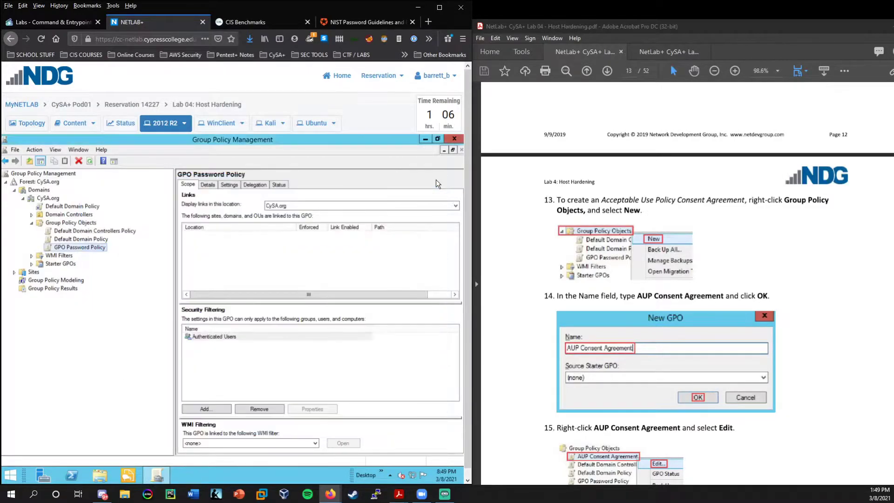
pyautogui.rightClick(68, 223)
pyautogui.click(69, 224)
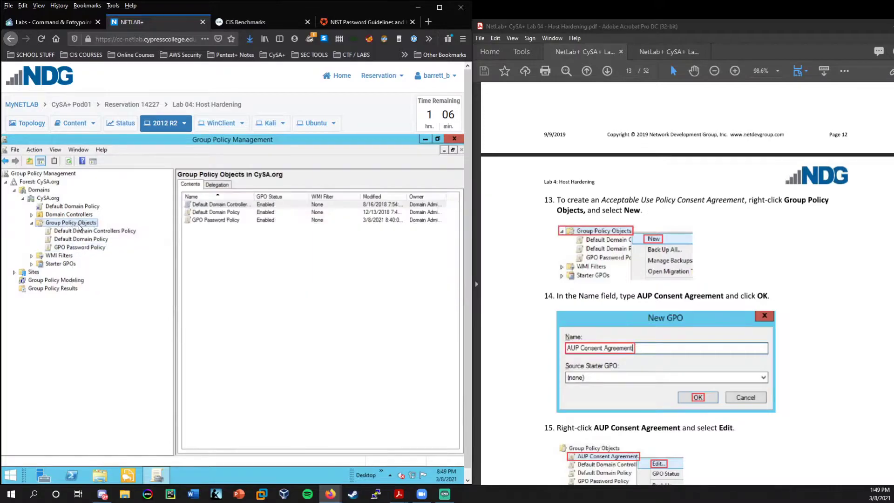
# Create a new GPO named 'AUP Consent Agreement' under Group Policy Objects.
pyautogui.rightClick(73, 227)
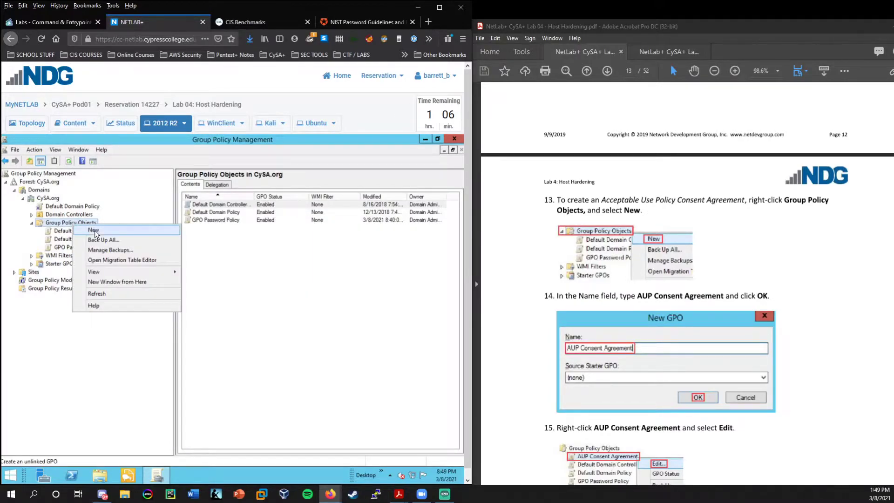
pyautogui.click(96, 229)
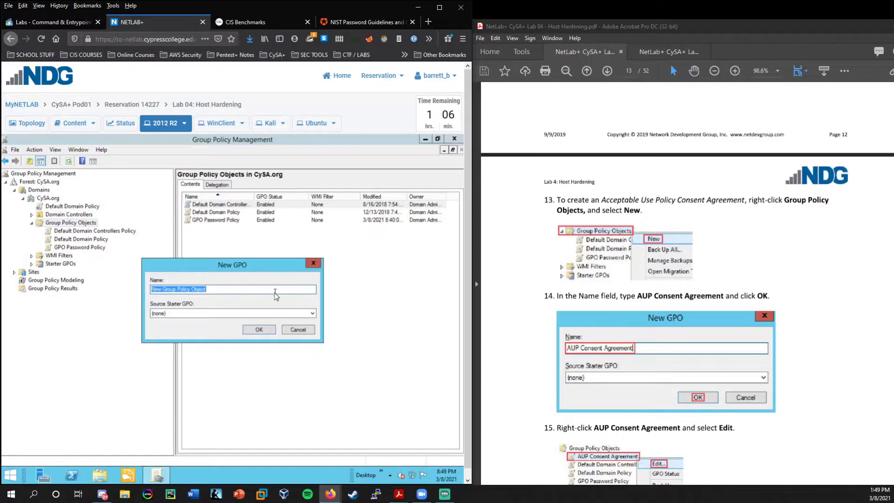
pyautogui.write('AUP Consent Agreement')
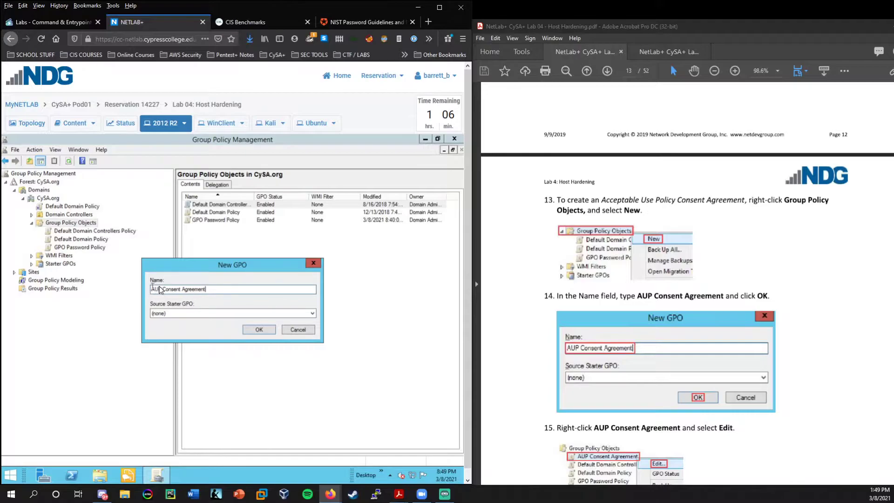
pyautogui.click(259, 329)
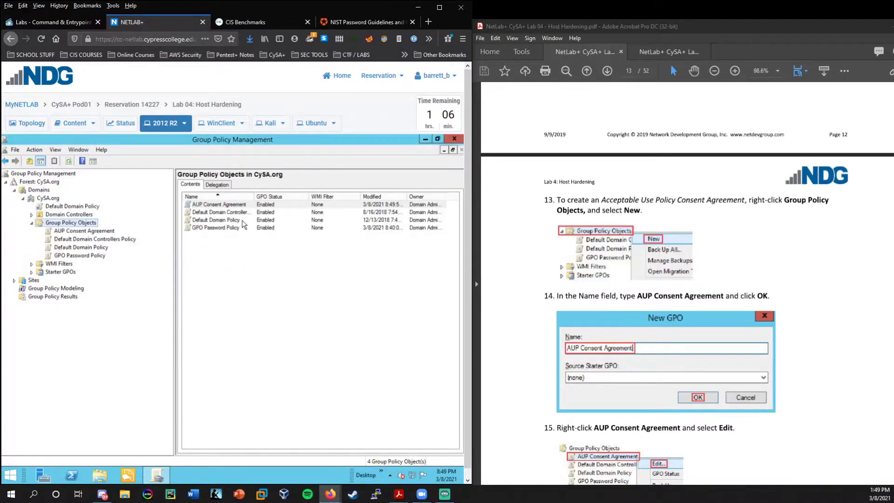
pyautogui.scroll(-5, 535, 280)
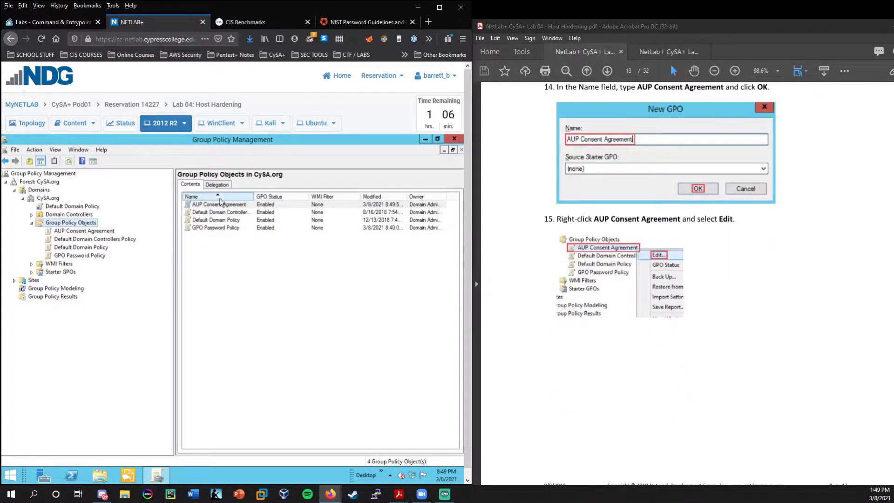
# Edit the AUP Consent Agreement GPO and navigate to Security Settings > Local Policies > Security Options.
pyautogui.rightClick(208, 205)
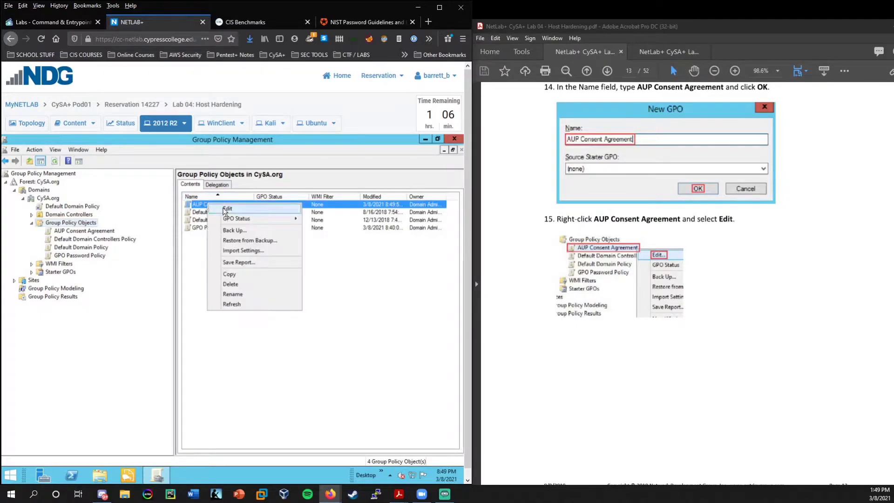
pyautogui.click(227, 209)
pyautogui.scroll(-8, 687, 279)
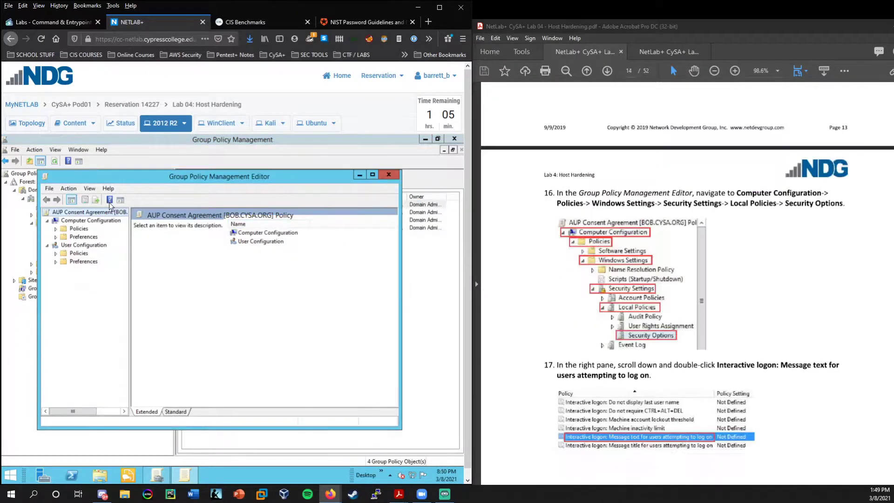
pyautogui.click(55, 228)
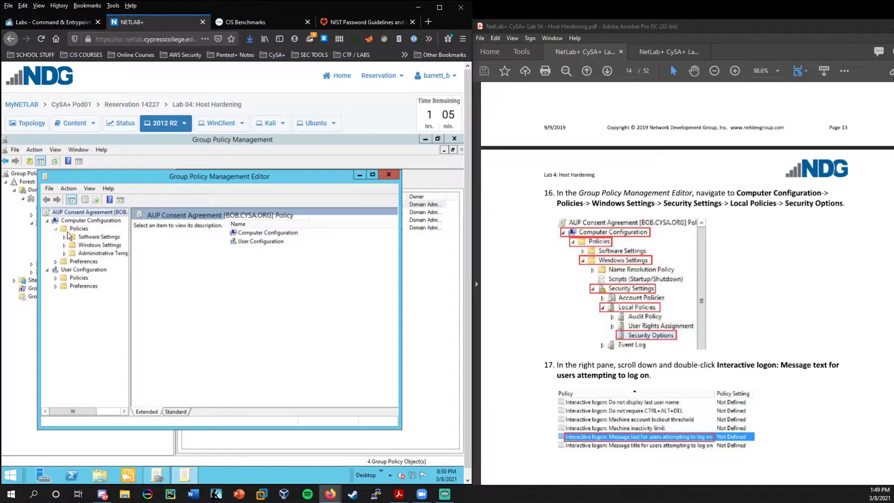
pyautogui.doubleClick(87, 245)
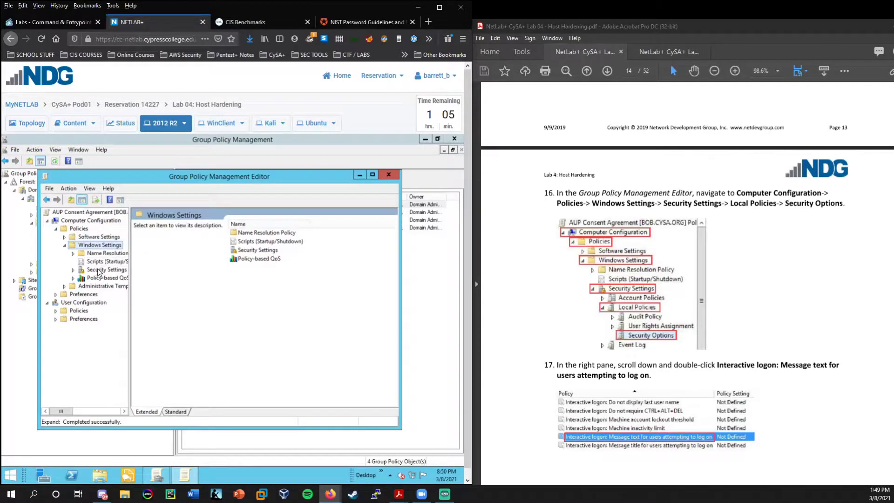
pyautogui.doubleClick(97, 269)
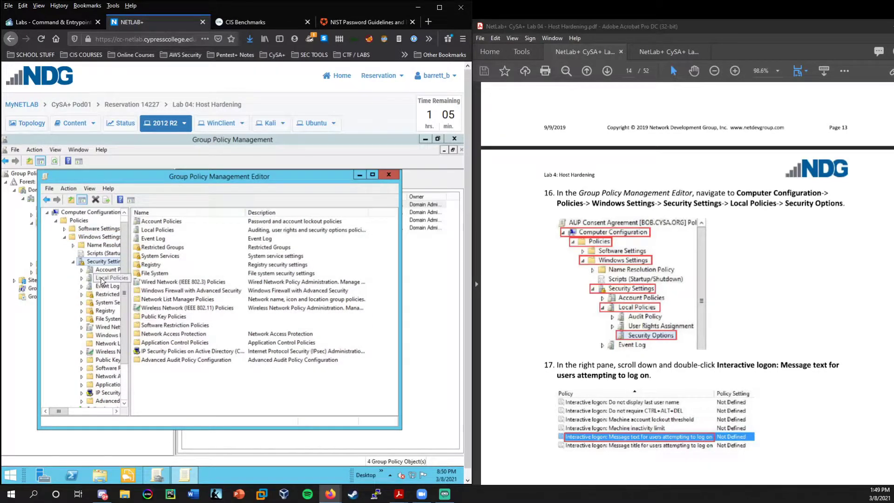
pyautogui.doubleClick(106, 281)
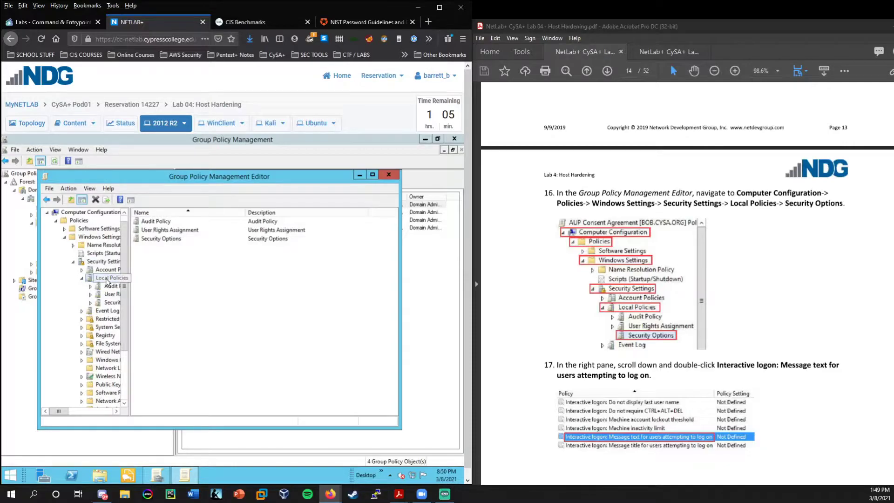
pyautogui.doubleClick(168, 240)
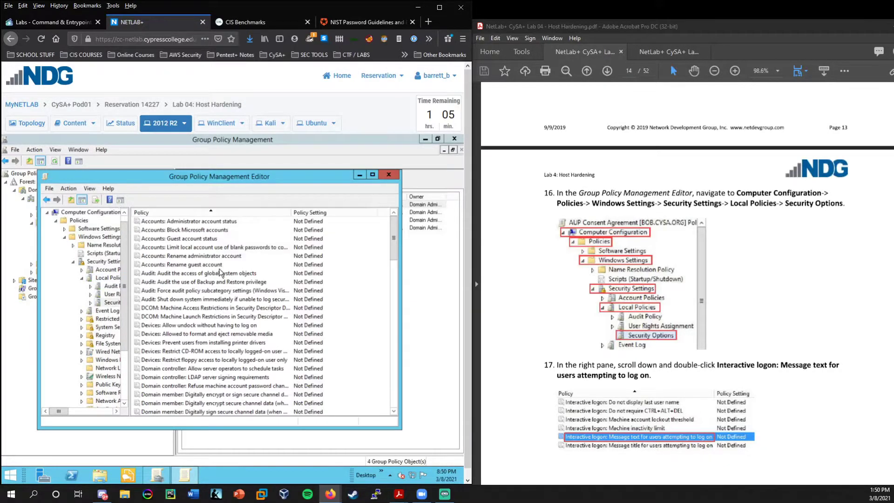
# Select the logon message text policy, maximize the editor, and widen the policy name column.
pyautogui.scroll(-6, 777, 254)
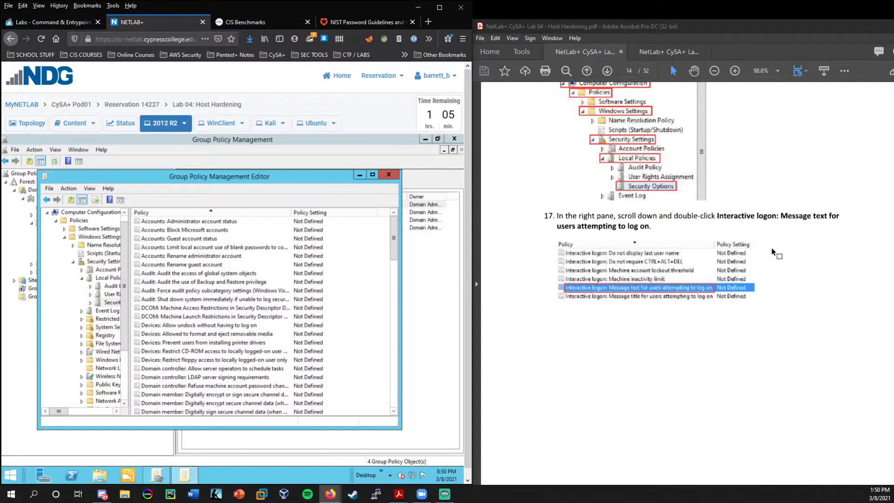
pyautogui.scroll(-7, 170, 241)
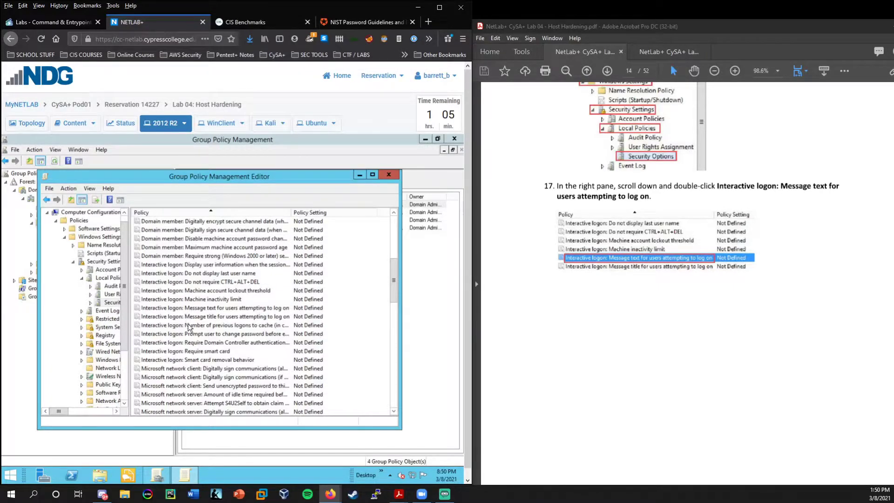
pyautogui.click(333, 309)
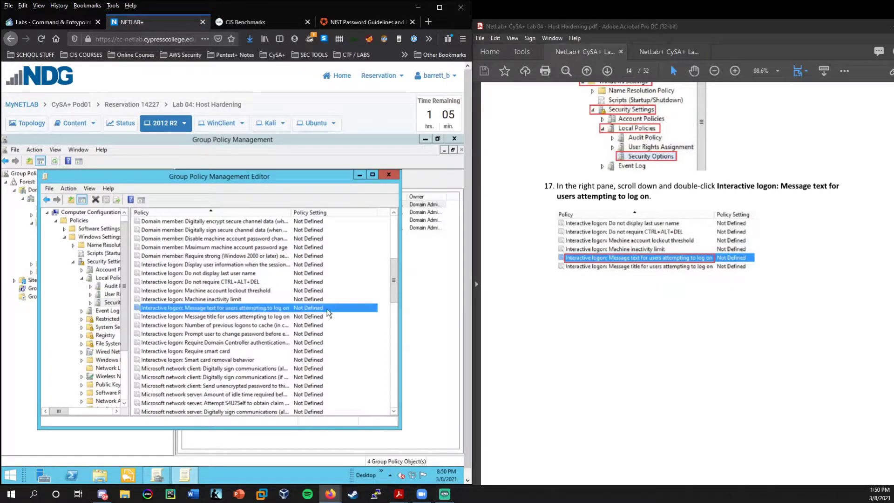
pyautogui.click(409, 309)
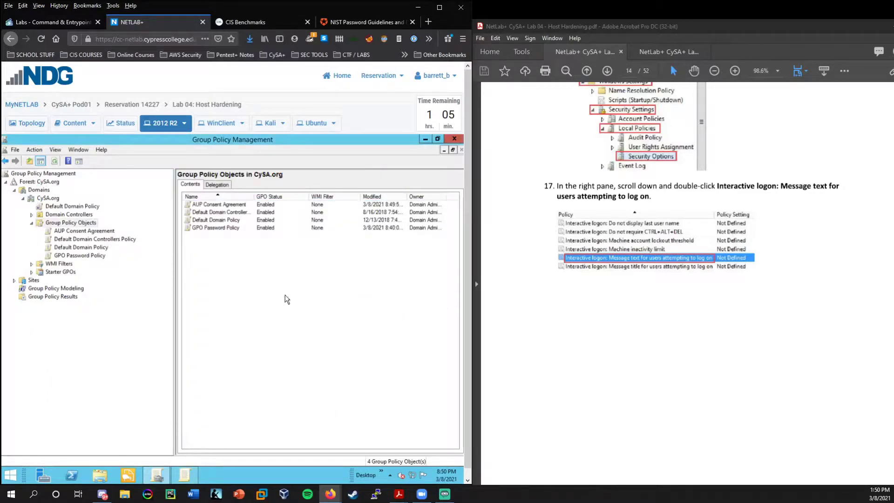
pyautogui.click(186, 475)
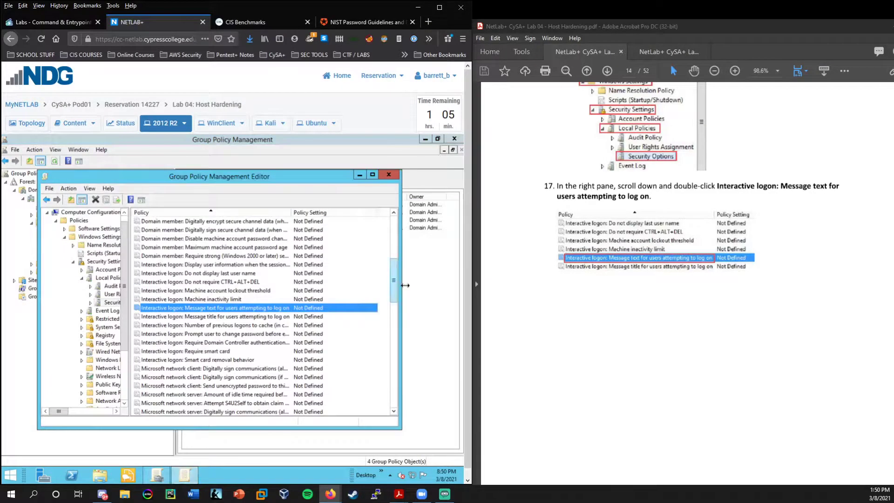
pyautogui.moveTo(404, 285); pyautogui.dragTo(460, 285)
pyautogui.click(430, 174)
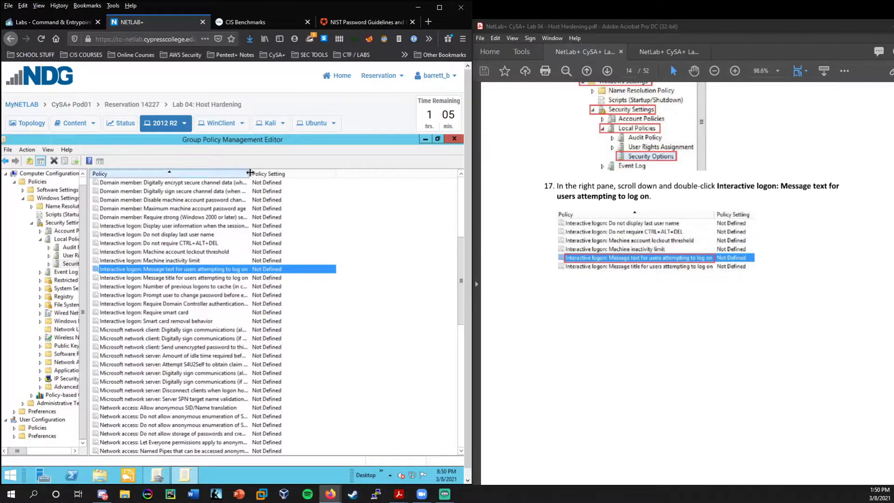
pyautogui.moveTo(250, 174); pyautogui.dragTo(297, 173)
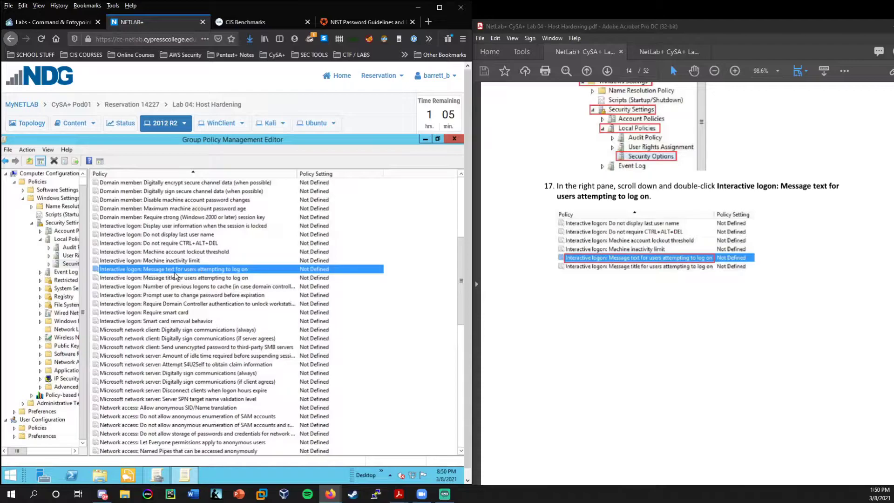
# Reselect 'Interactive logon: Message text for users attempting to log on' in the list.
pyautogui.click(175, 277)
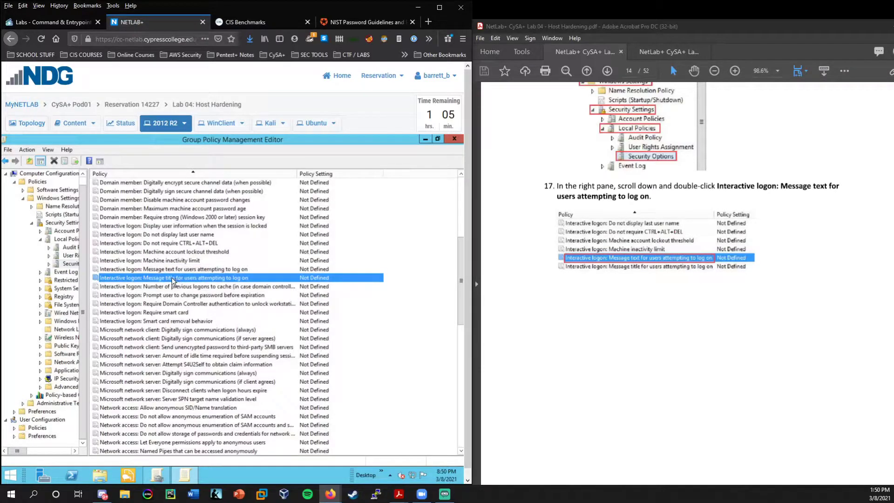
pyautogui.click(180, 270)
pyautogui.scroll(-7, 456, 287)
pyautogui.scroll(6, 392, 274)
pyautogui.scroll(-5, 698, 303)
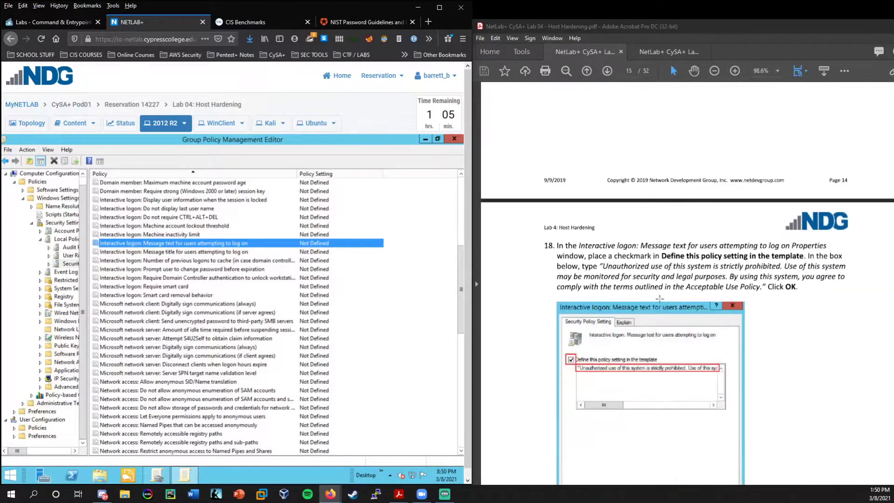
pyautogui.scroll(-1, 660, 299)
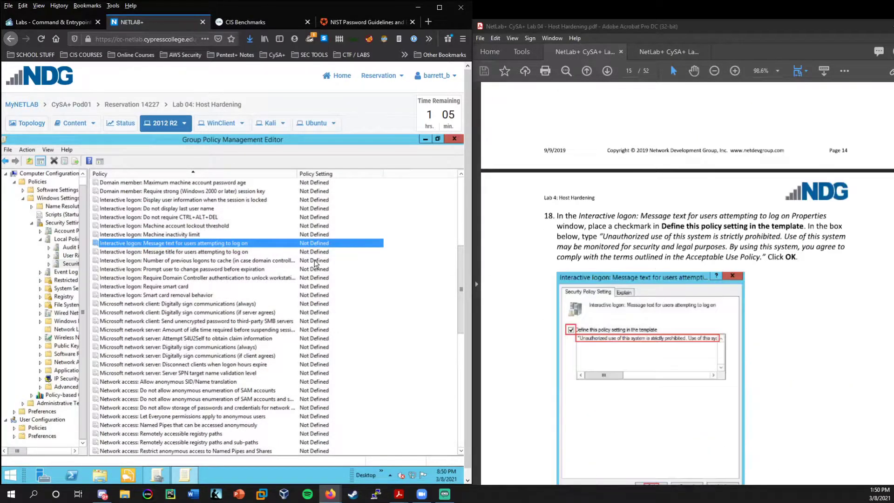
# Define the logon message text policy by pasting the unauthorized-use warning banner and confirming.
pyautogui.doubleClick(187, 247)
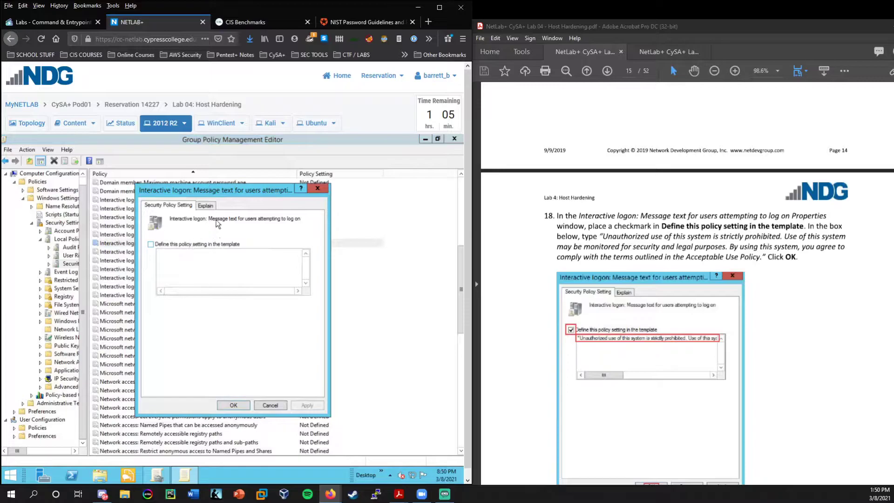
pyautogui.moveTo(254, 201); pyautogui.dragTo(274, 204)
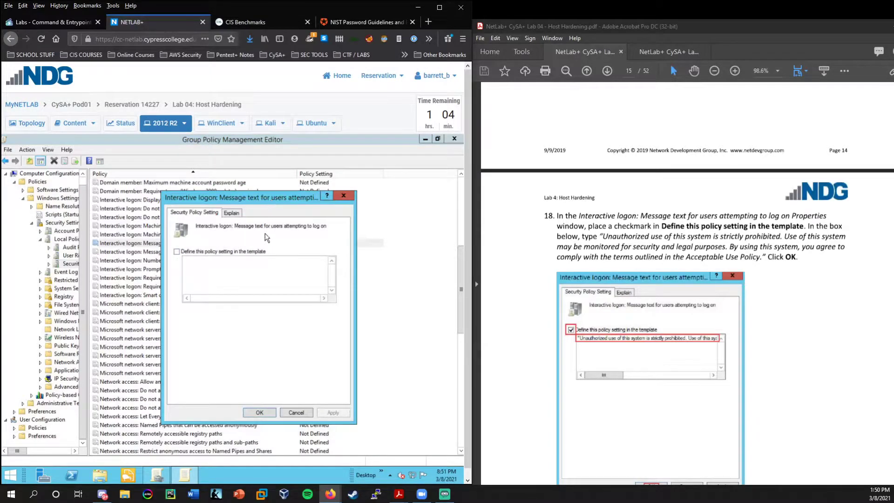
pyautogui.click(236, 254)
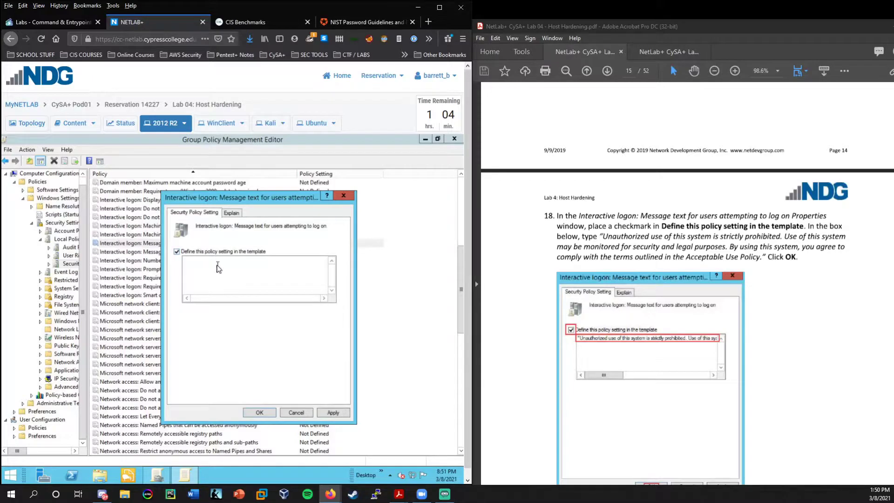
pyautogui.click(219, 267)
pyautogui.click(604, 237)
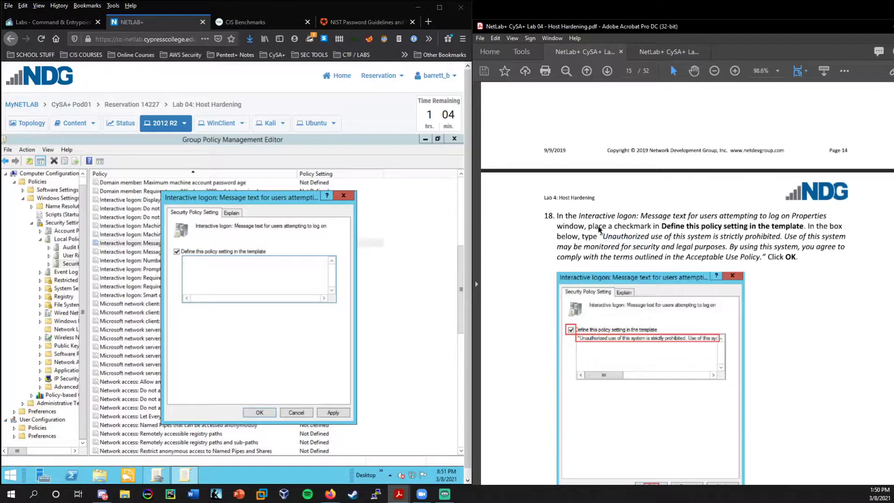
pyautogui.click(260, 268)
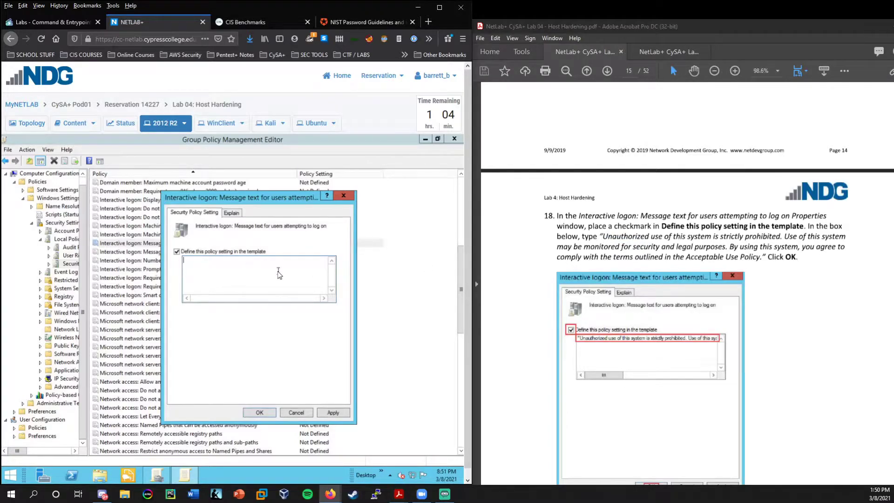
pyautogui.write('Unauthorized use of this system is strictly prohibited. Use of this system may be monitored for security and legal purposes. By using this system, you agree to comply with the terms outlined in the Acceptable Use Policy.')
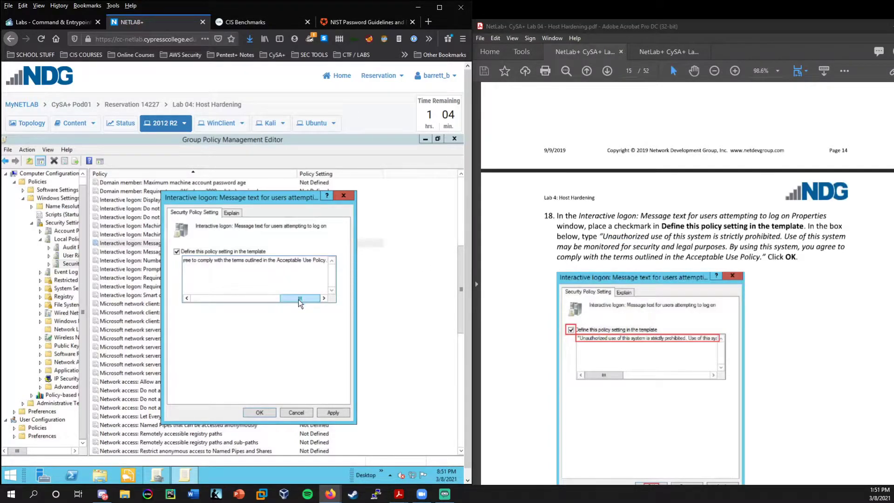
pyautogui.moveTo(300, 303)
pyautogui.mouseDown()
pyautogui.moveTo(199, 300)
pyautogui.moveTo(311, 304)
pyautogui.mouseUp()
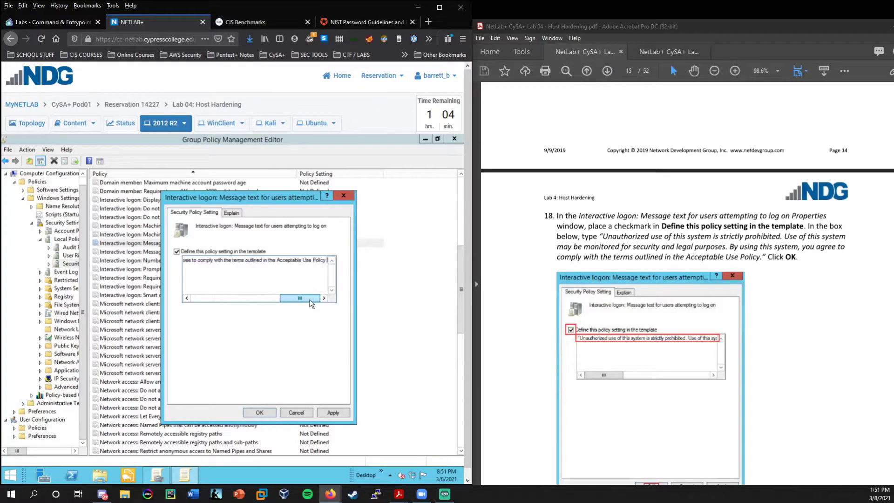
pyautogui.click(259, 413)
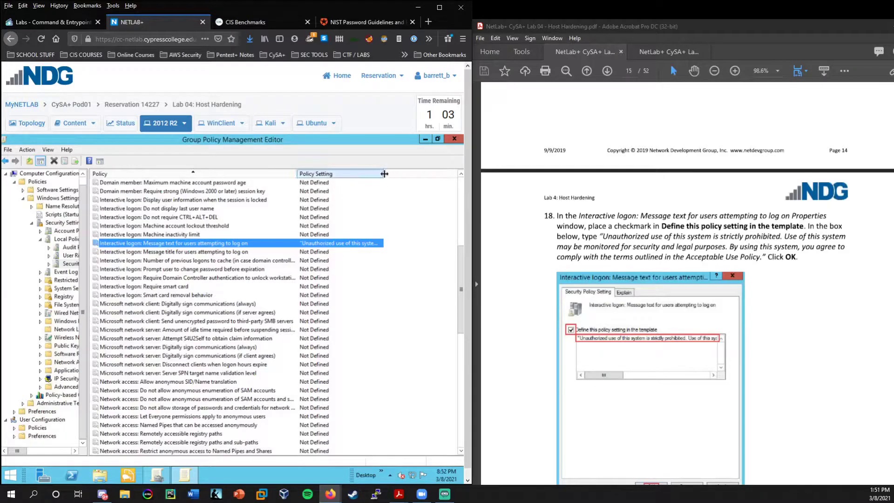
pyautogui.moveTo(384, 173); pyautogui.dragTo(439, 174)
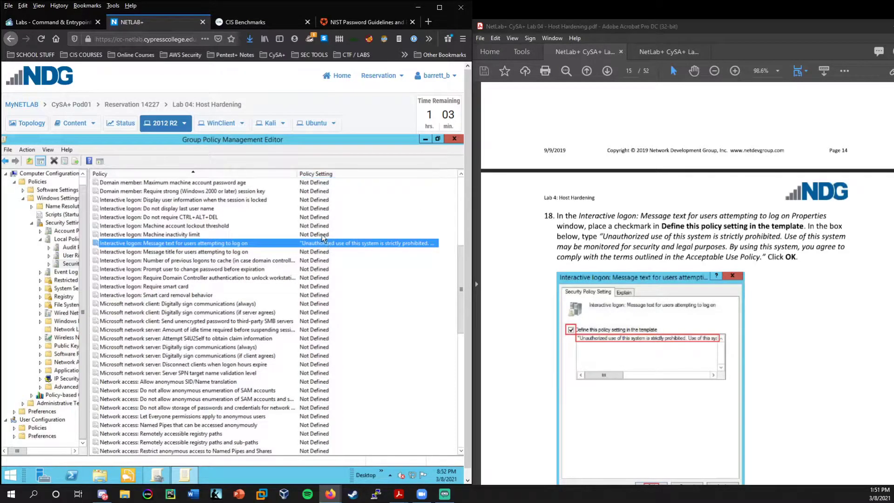
pyautogui.scroll(-5, 598, 278)
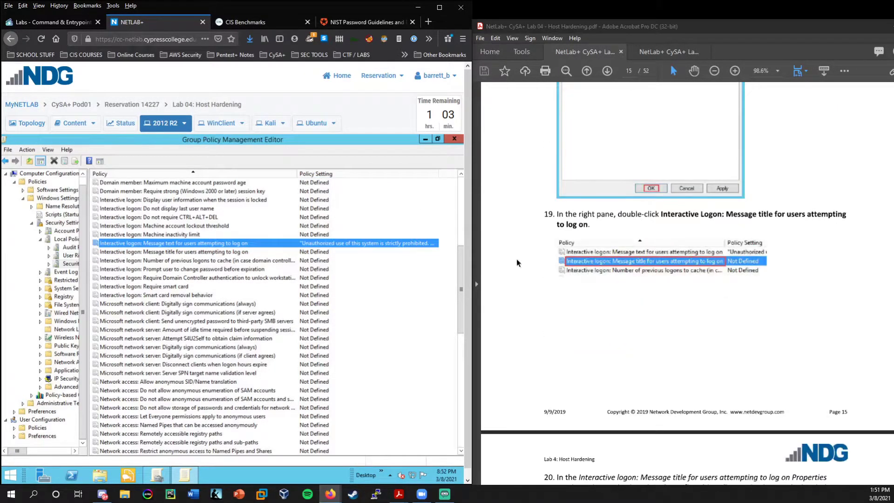
# Define the logon message title policy as 'AUP Consent Agreement', fixing a typo before confirming.
pyautogui.click(175, 252)
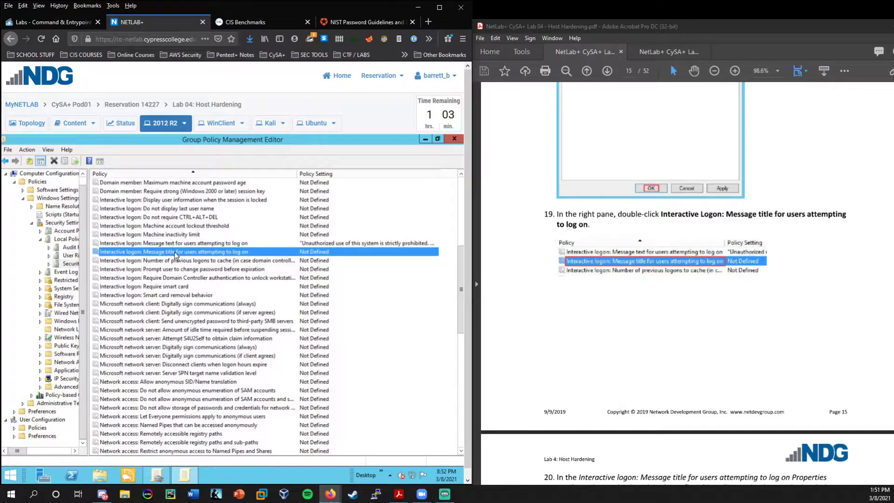
pyautogui.doubleClick(175, 251)
pyautogui.scroll(-5, 559, 254)
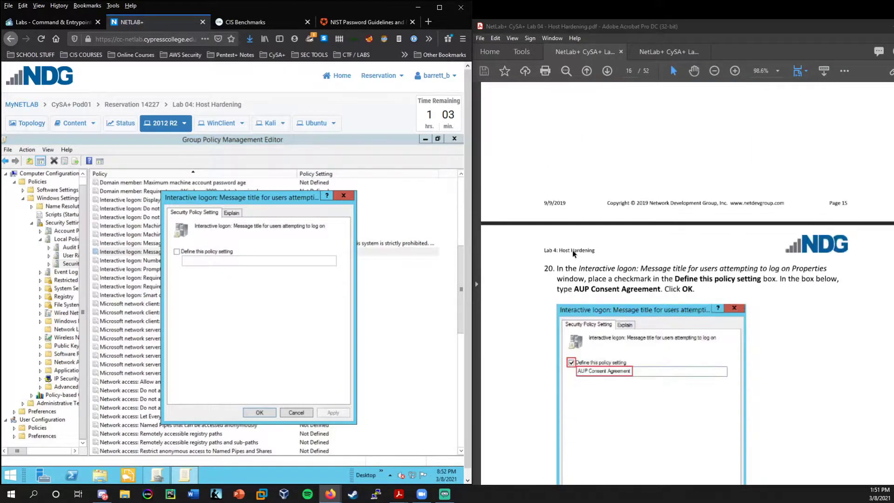
pyautogui.scroll(-3, 572, 253)
pyautogui.click(227, 253)
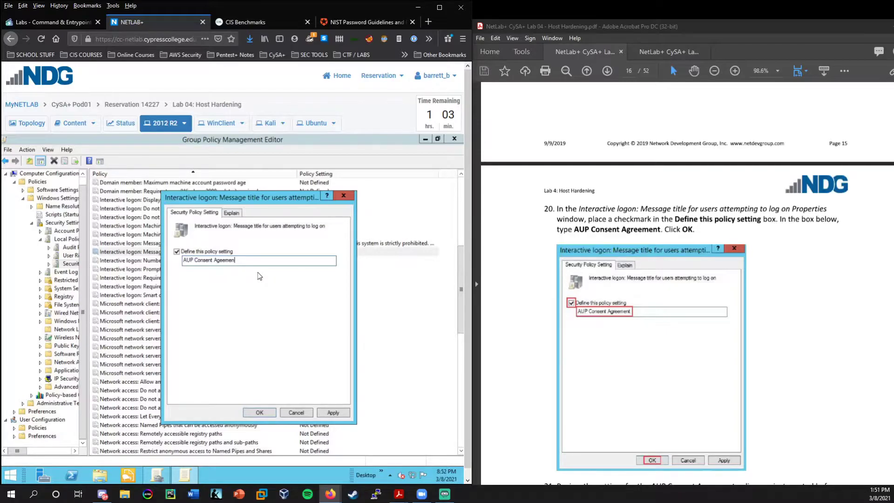
pyautogui.write('t')
pyautogui.click(219, 261)
pyautogui.write('r')
pyautogui.click(248, 259)
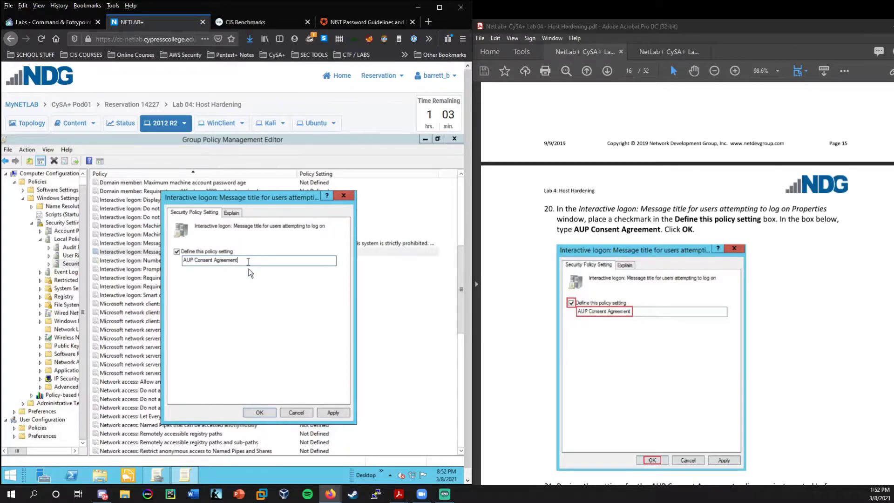
pyautogui.click(259, 412)
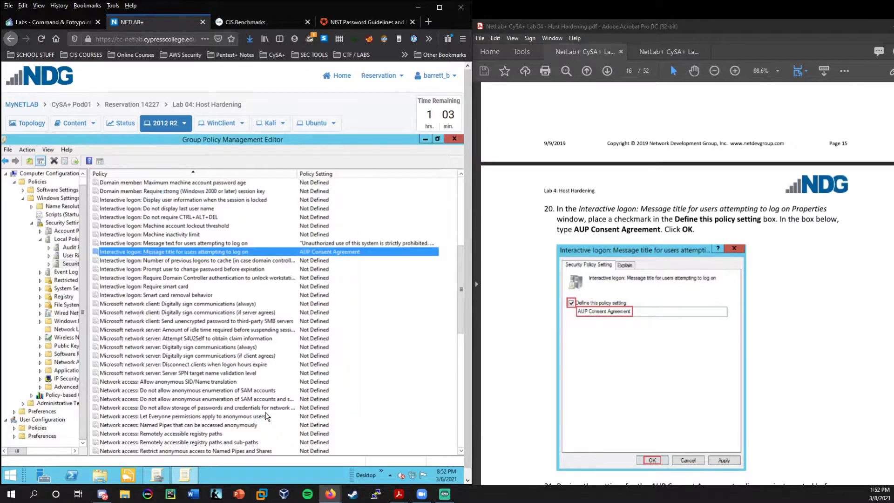
pyautogui.scroll(-5, 562, 313)
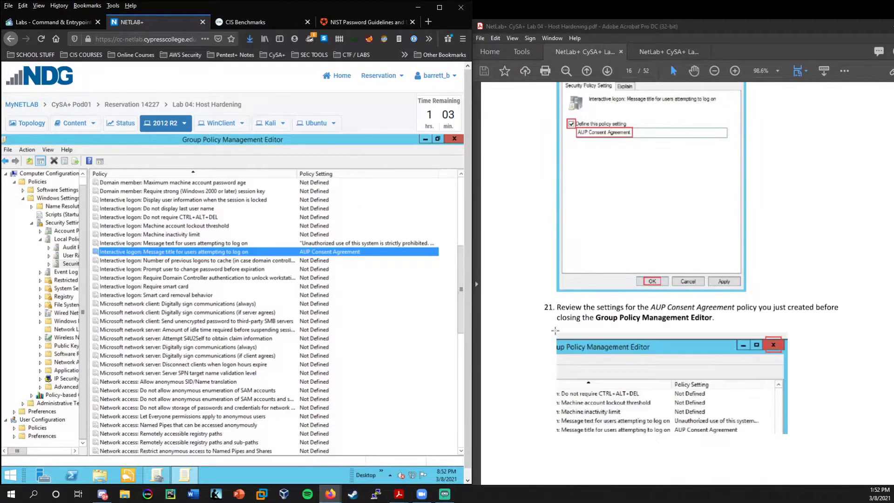
pyautogui.scroll(-2, 555, 330)
pyautogui.scroll(-10, 554, 331)
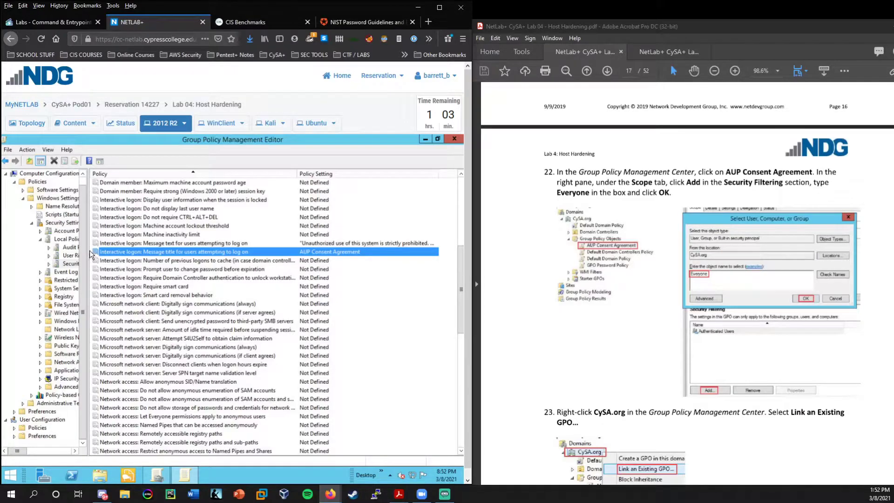
# Close the policy editor and view the AUP Consent Agreement GPO's scope details.
pyautogui.click(439, 139)
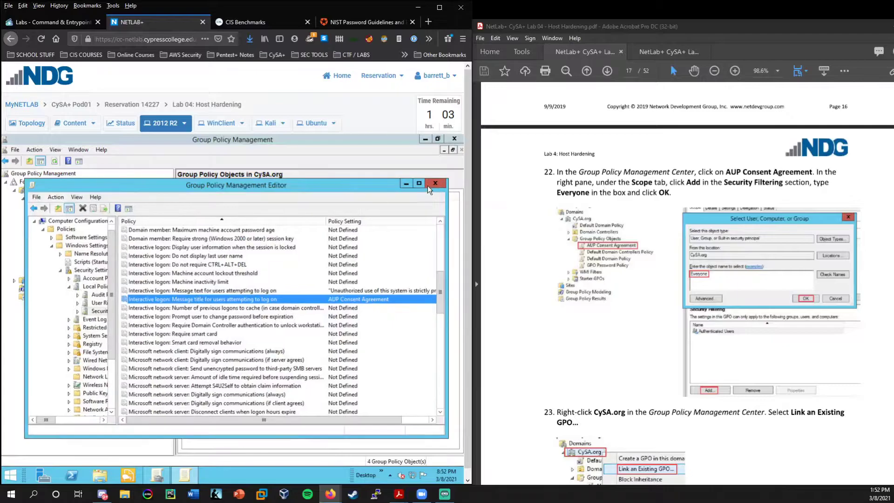
pyautogui.click(432, 183)
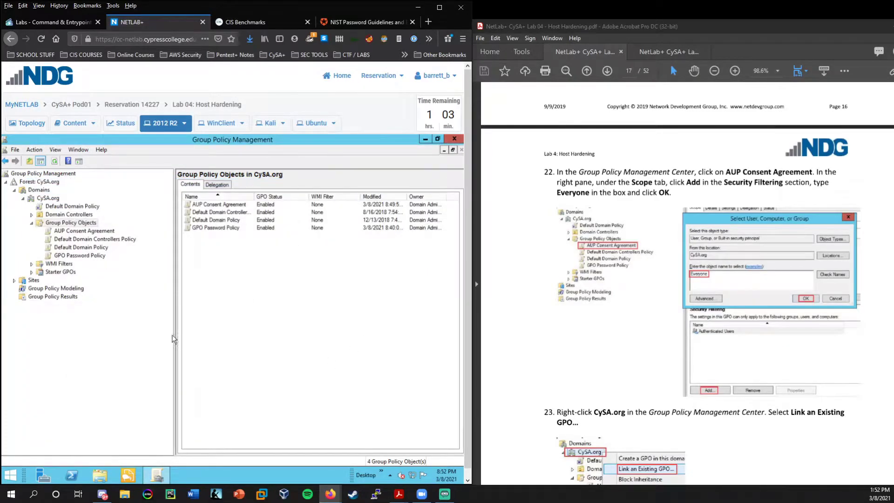
pyautogui.click(82, 229)
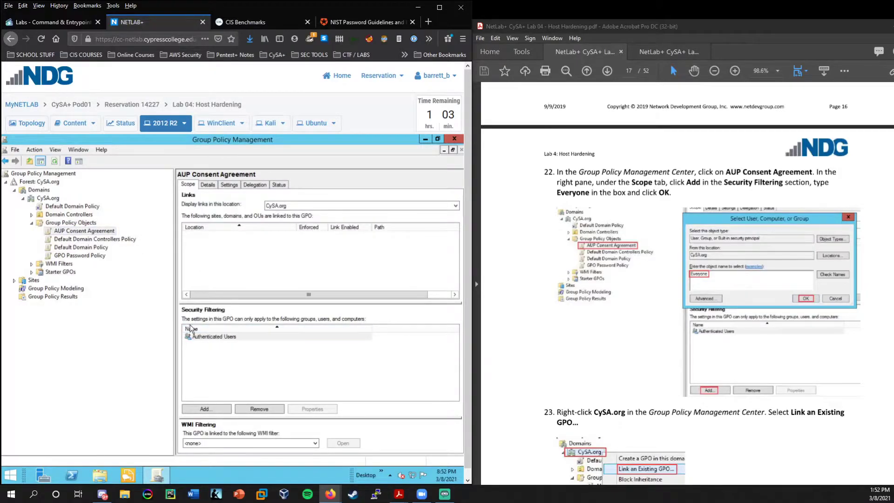
# Add 'Everyone' to the GPO's security filtering.
pyautogui.click(207, 410)
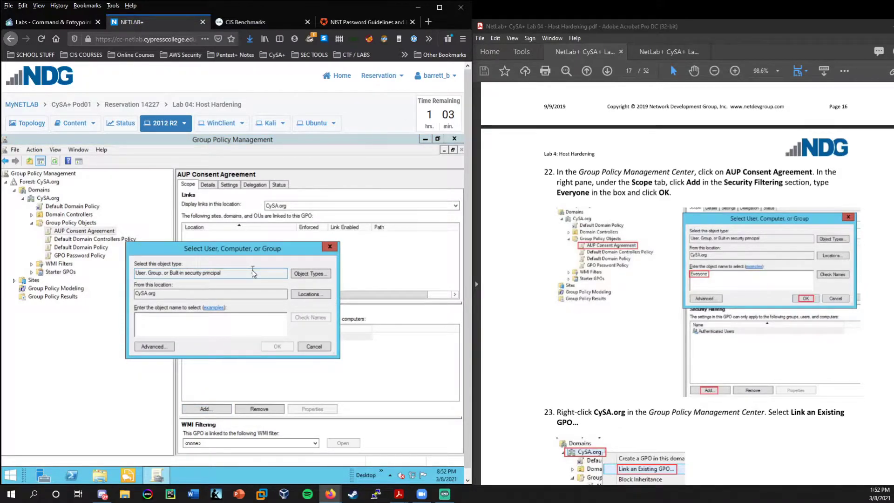
pyautogui.write('Everyone')
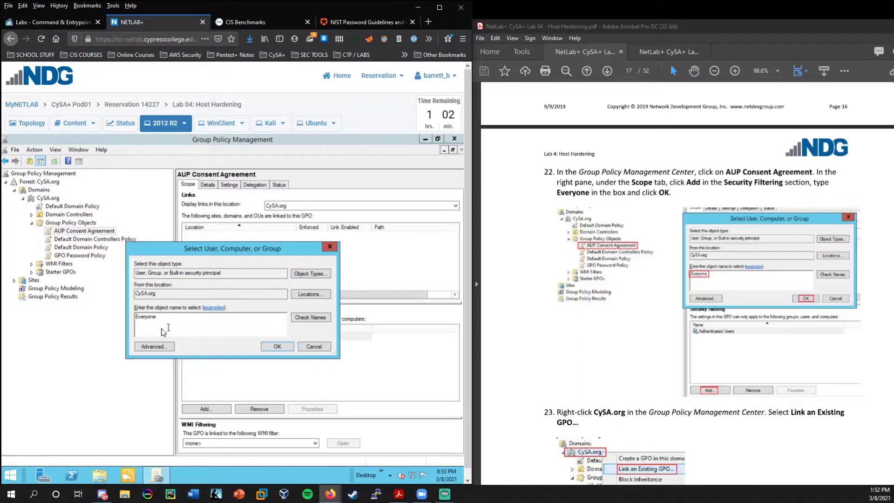
pyautogui.click(276, 347)
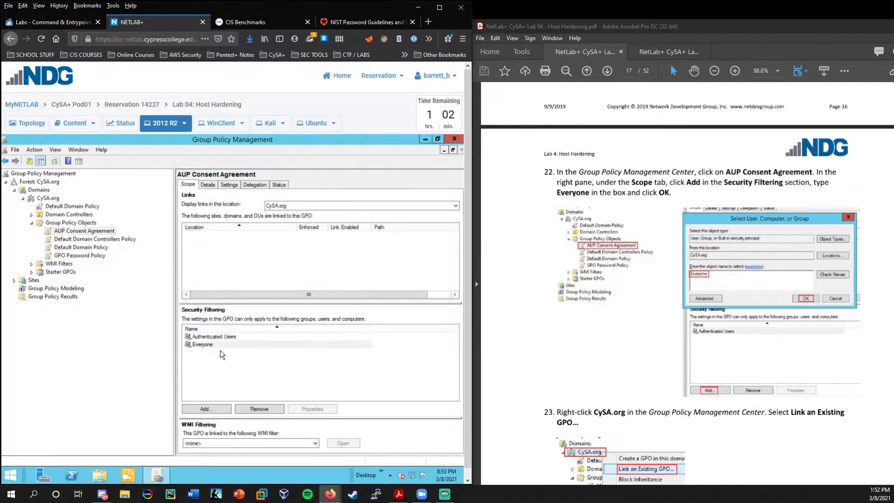
pyautogui.scroll(-3, 584, 311)
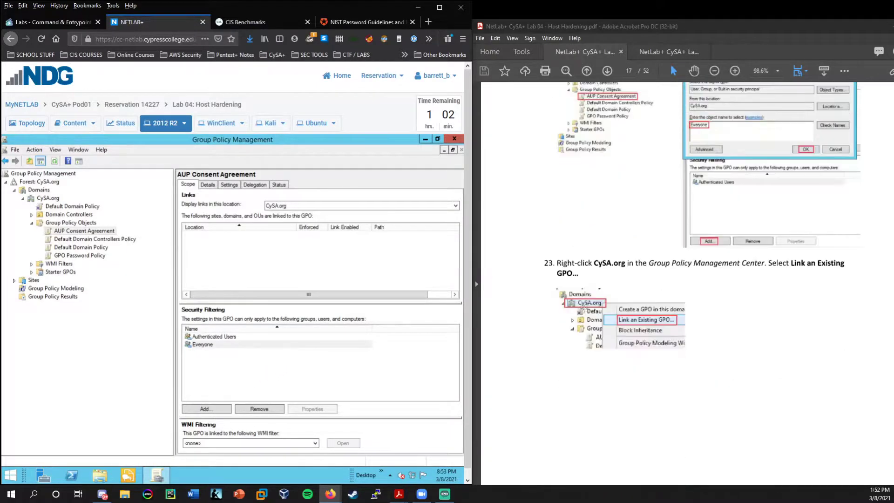
pyautogui.scroll(-1, 578, 302)
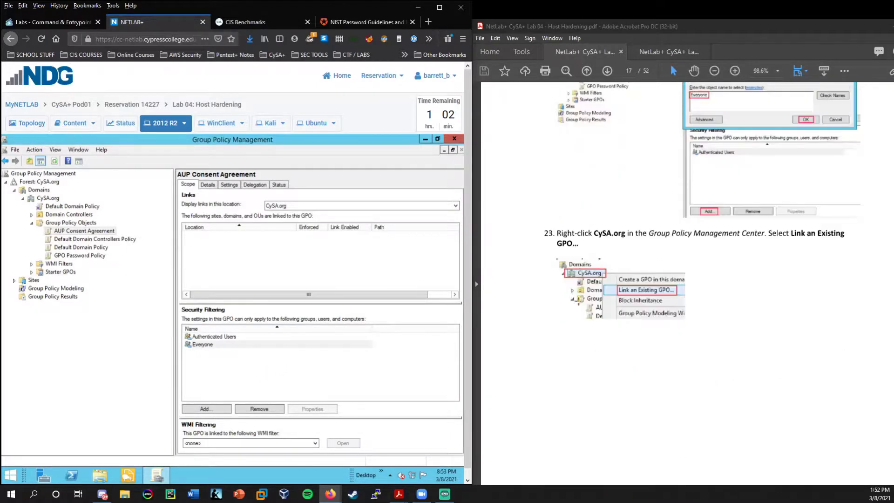
# Link the existing AUP Consent Agreement and GPO Password Policy GPOs to CySA.org.
pyautogui.rightClick(50, 199)
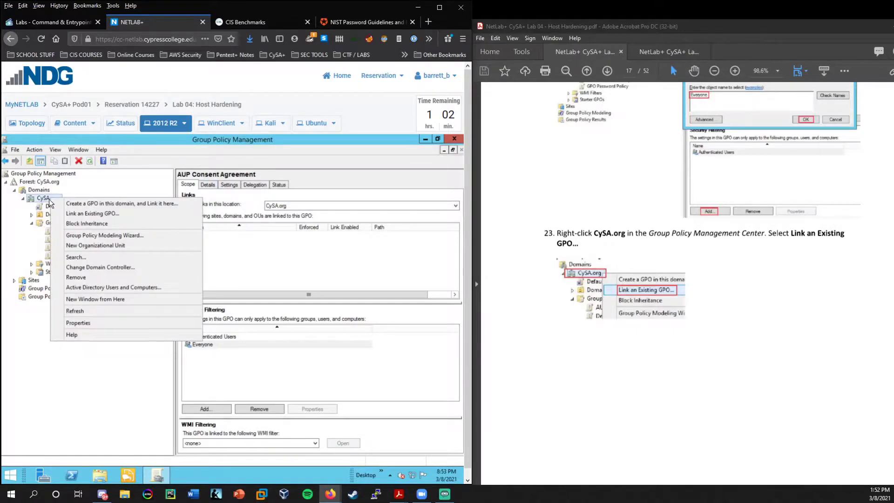
pyautogui.click(91, 214)
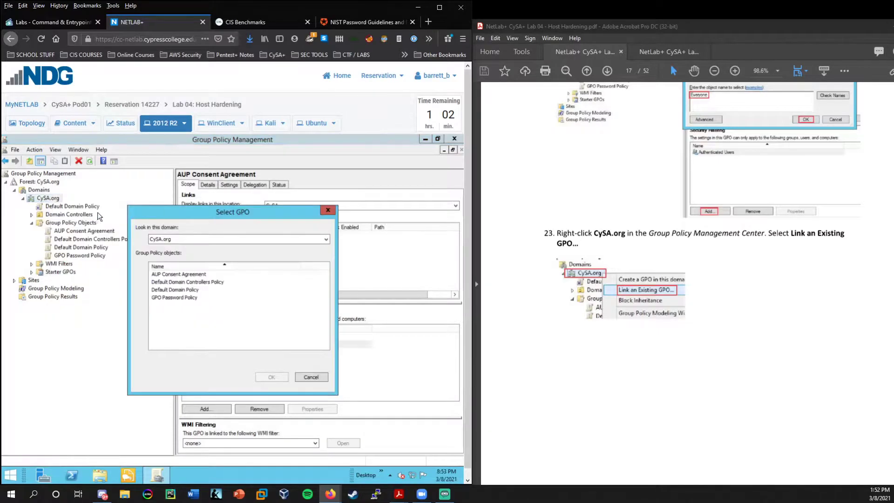
pyautogui.click(182, 274)
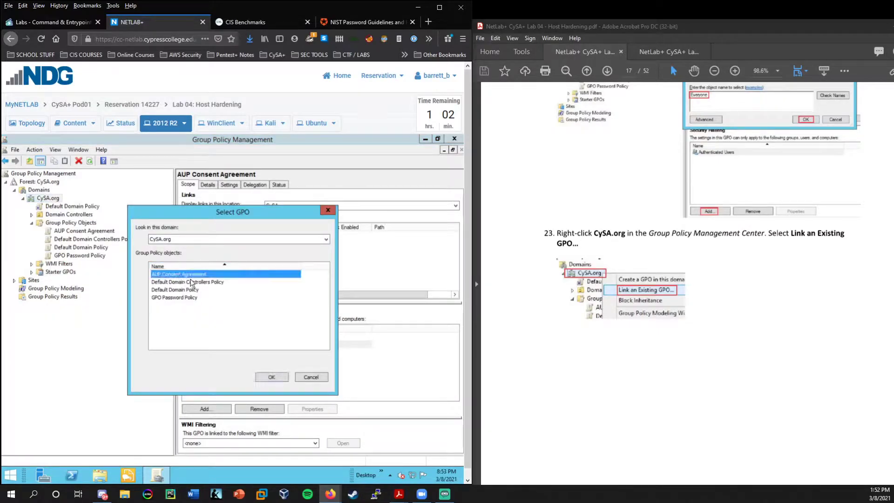
pyautogui.keyDown('ctrl'); pyautogui.click(190, 298); pyautogui.keyUp('ctrl')
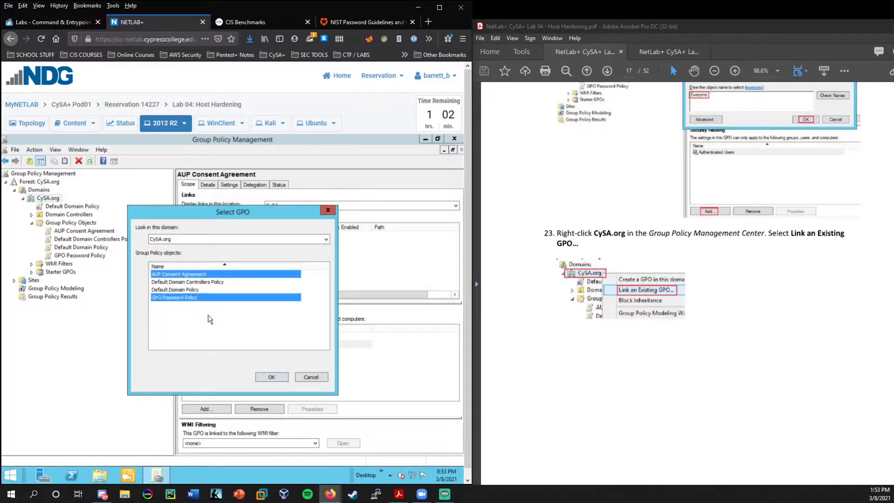
pyautogui.scroll(-8, 623, 326)
pyautogui.scroll(-3, 623, 325)
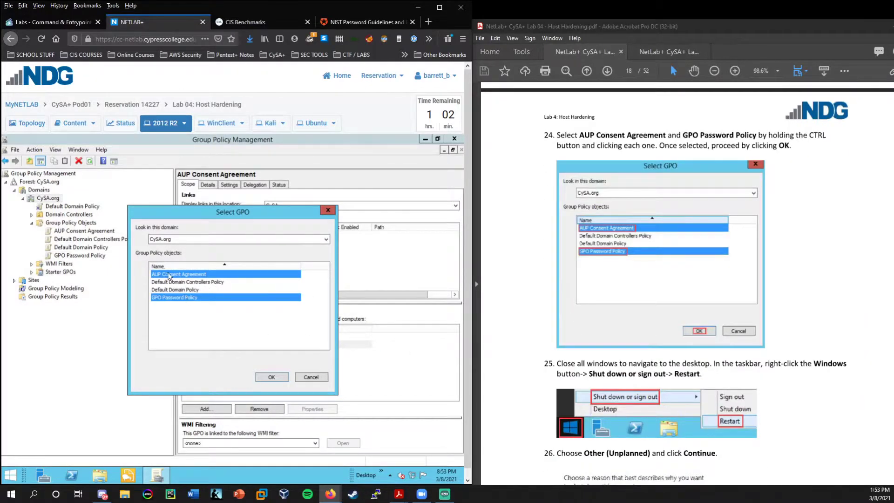
pyautogui.keyDown('ctrl'); pyautogui.click(176, 297); pyautogui.keyUp('ctrl')
pyautogui.keyDown('ctrl'); pyautogui.click(175, 298); pyautogui.keyUp('ctrl')
pyautogui.click(277, 375)
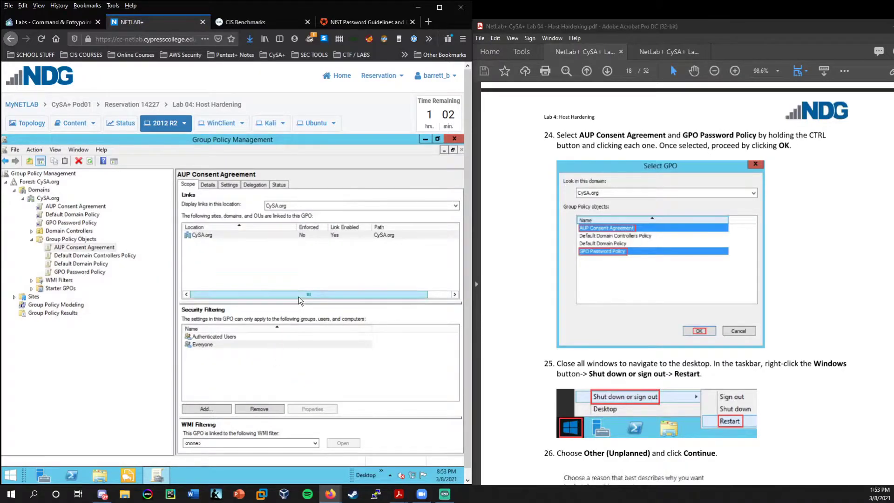
pyautogui.scroll(-3, 663, 342)
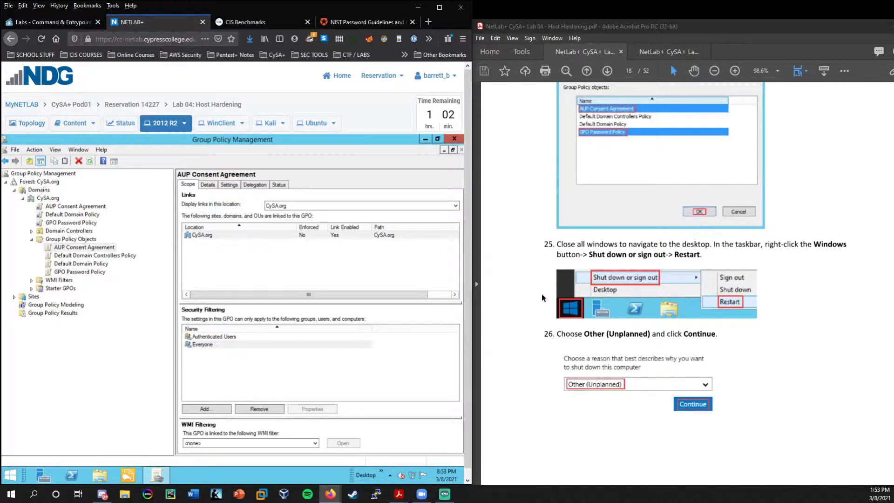
# Restart the server from the Start button menu with the Other (Unplanned) reason.
pyautogui.rightClick(11, 475)
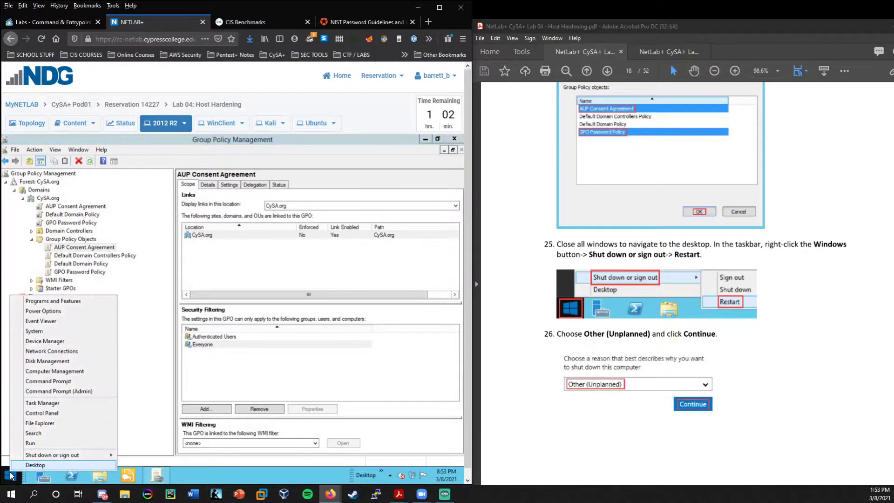
pyautogui.moveTo(45, 454)
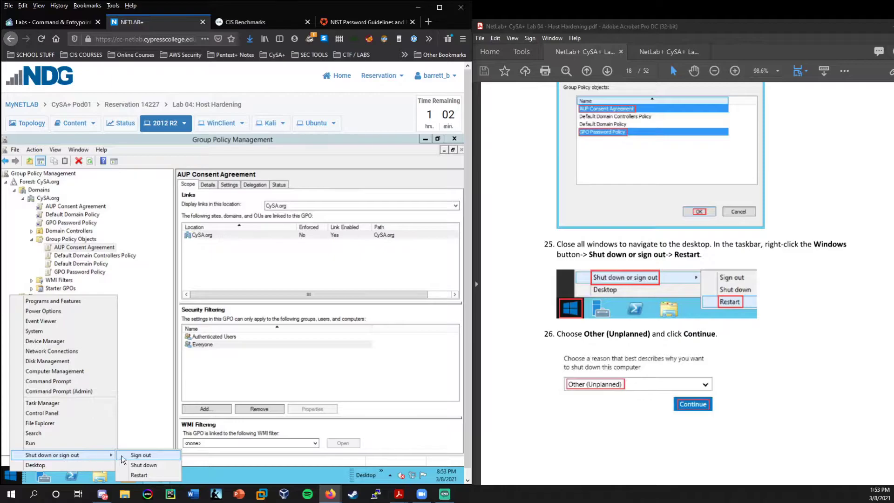
pyautogui.click(139, 475)
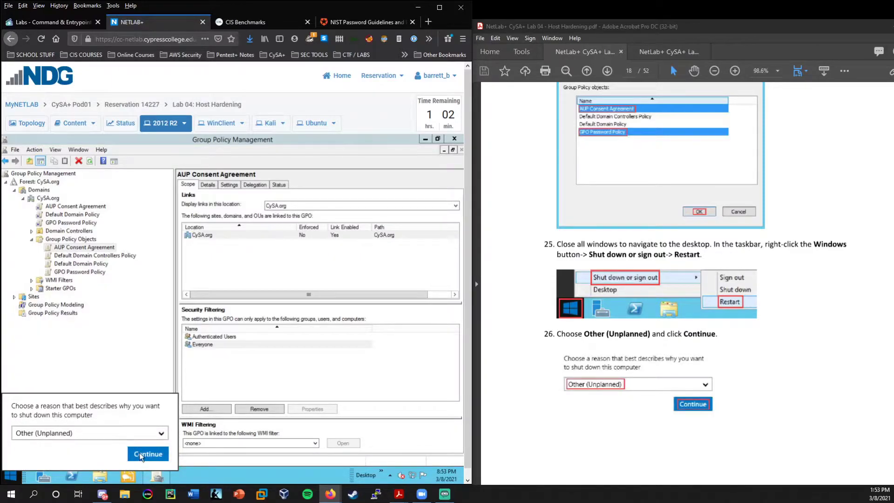
pyautogui.click(141, 454)
pyautogui.scroll(-8, 598, 368)
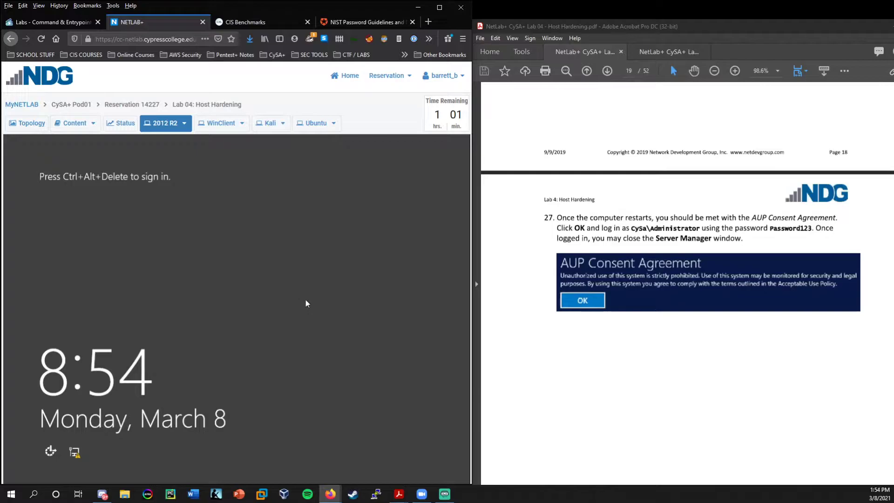
# Send Ctrl+Alt+Del, accept the AUP Consent Agreement notice, and sign in with the administrator password.
pyautogui.click(184, 123)
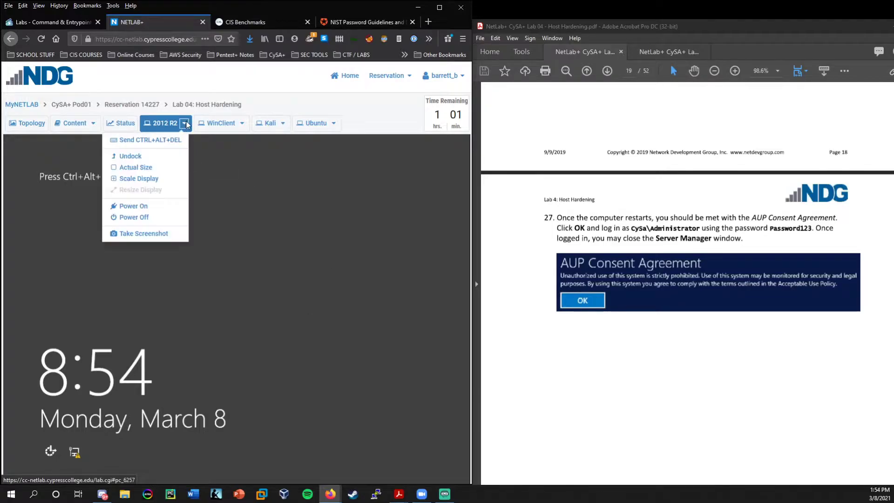
pyautogui.click(149, 140)
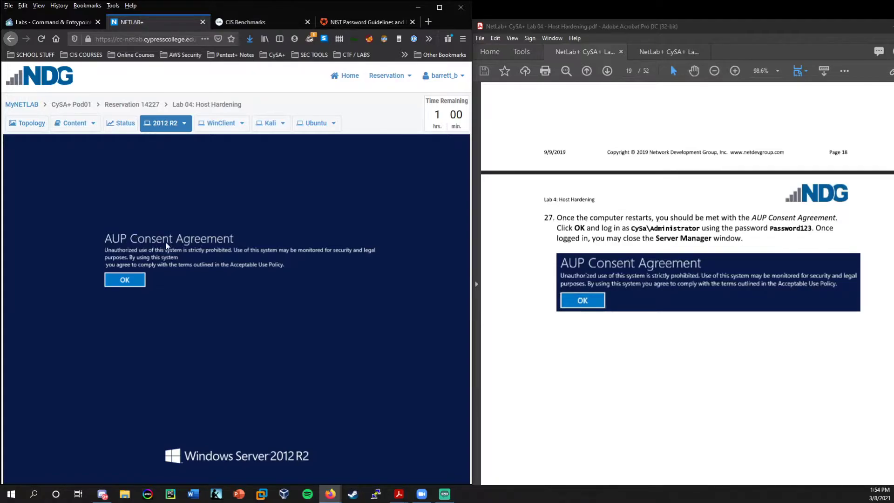
pyautogui.click(134, 283)
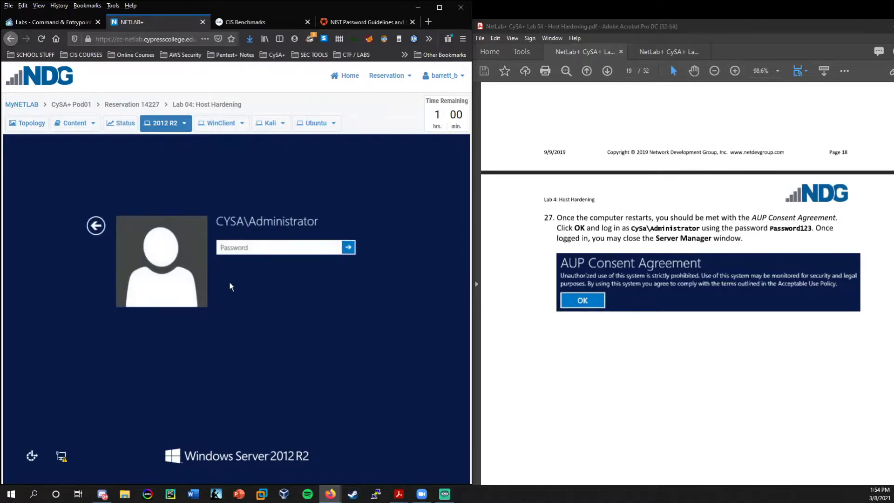
pyautogui.click(257, 247)
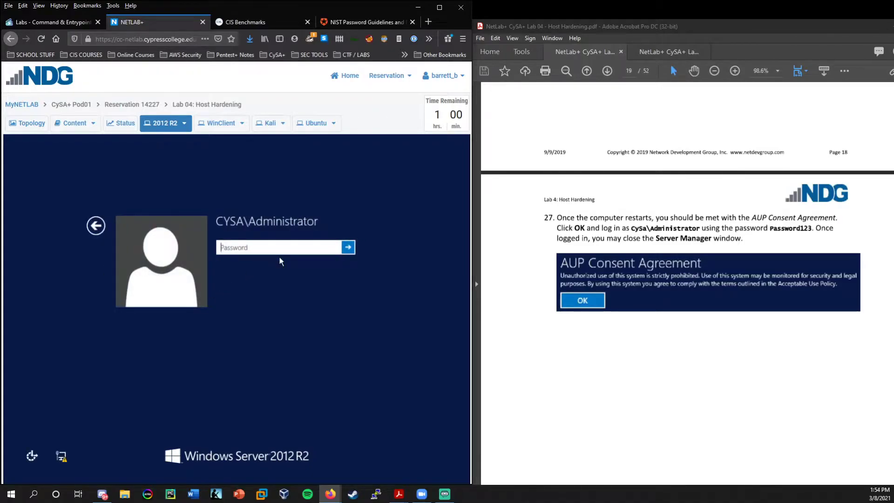
pyautogui.write('Password123')
pyautogui.press('Return')
# Close the Server Manager window on the Windows Server 2012 R2 desktop.
pyautogui.scroll(-10, 622, 313)
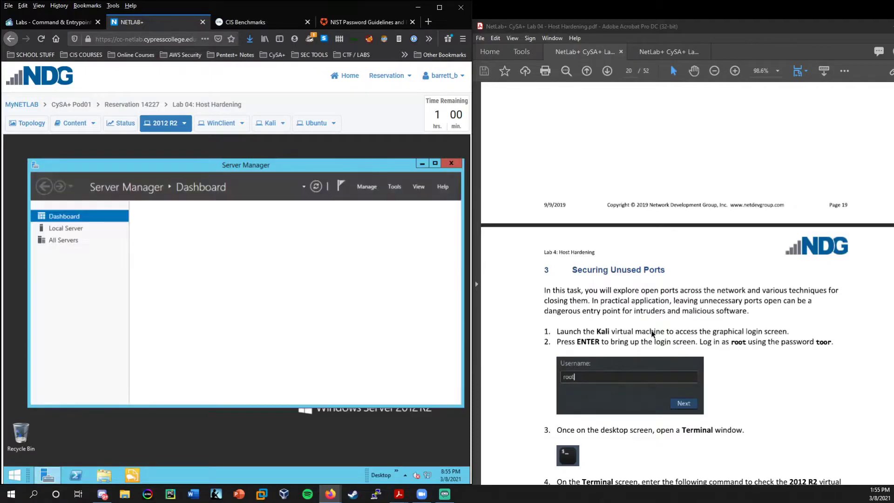
pyautogui.scroll(3, 574, 338)
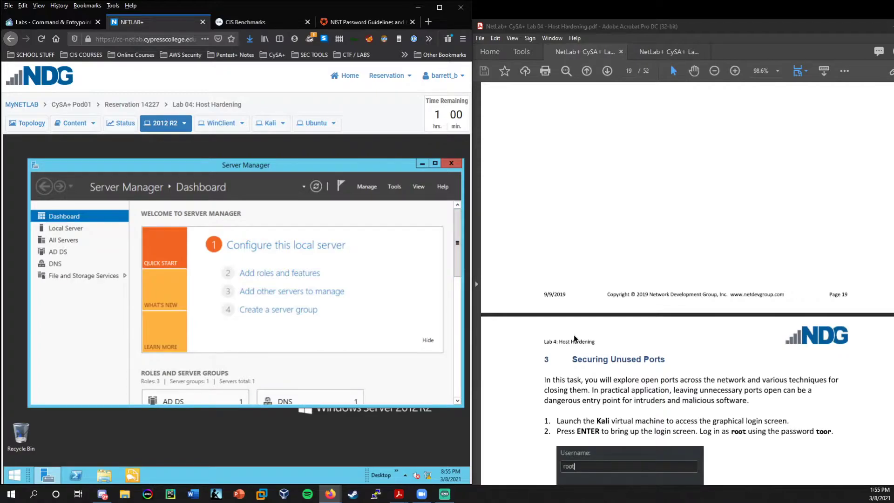
pyautogui.scroll(-6, 574, 334)
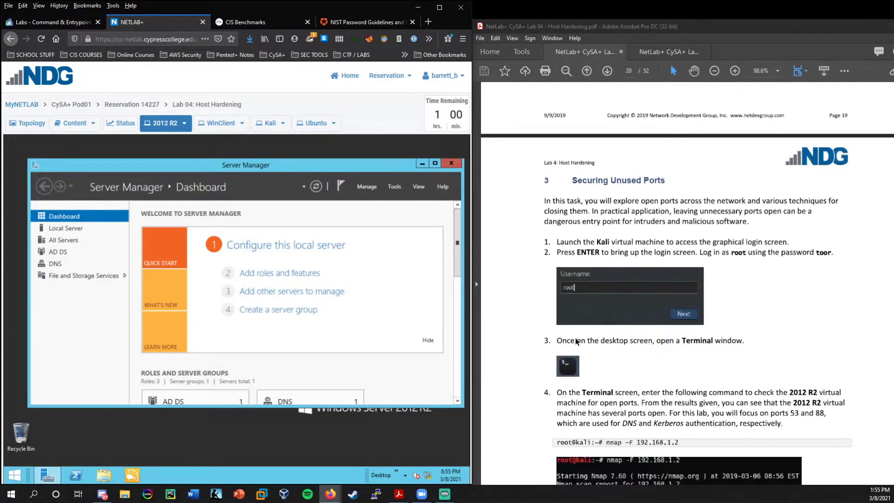
pyautogui.scroll(2, 534, 338)
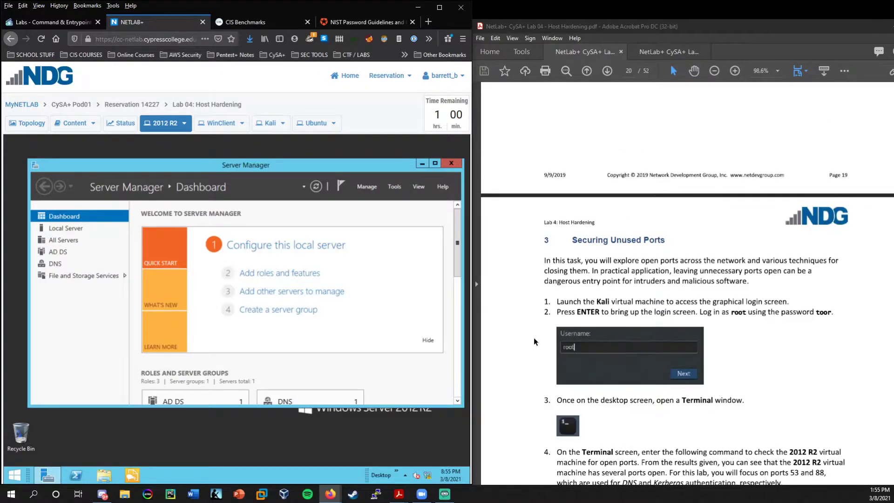
pyautogui.scroll(-3, 534, 337)
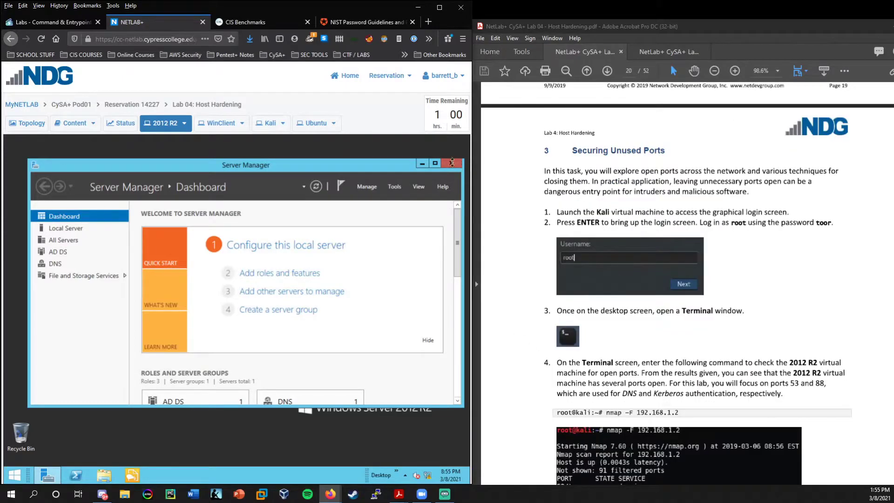
pyautogui.click(451, 164)
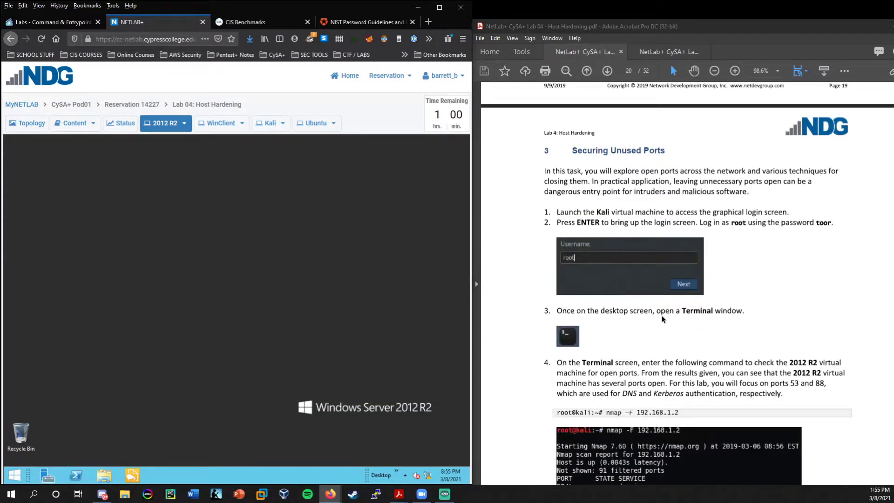
pyautogui.scroll(2, 589, 353)
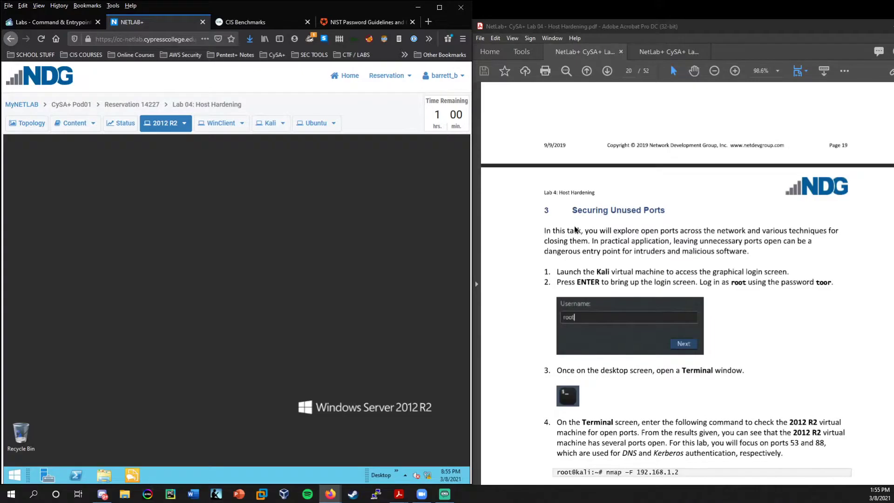
pyautogui.scroll(-1, 574, 232)
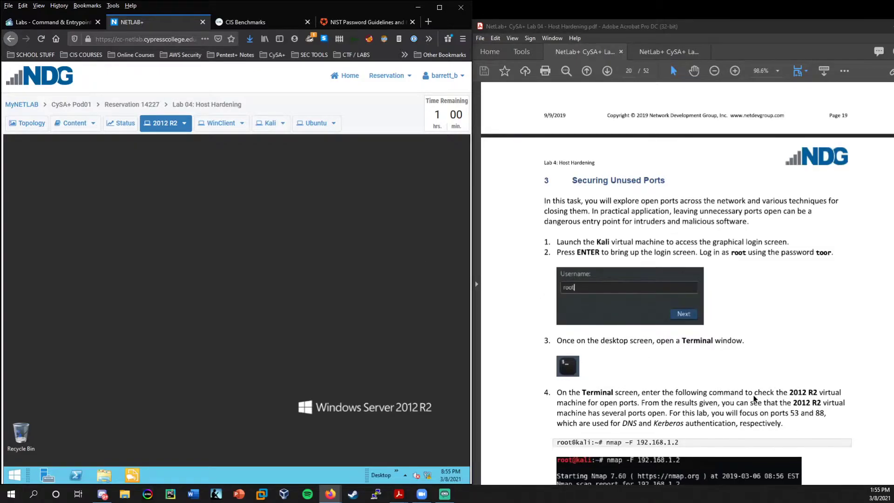
pyautogui.scroll(-1, 765, 397)
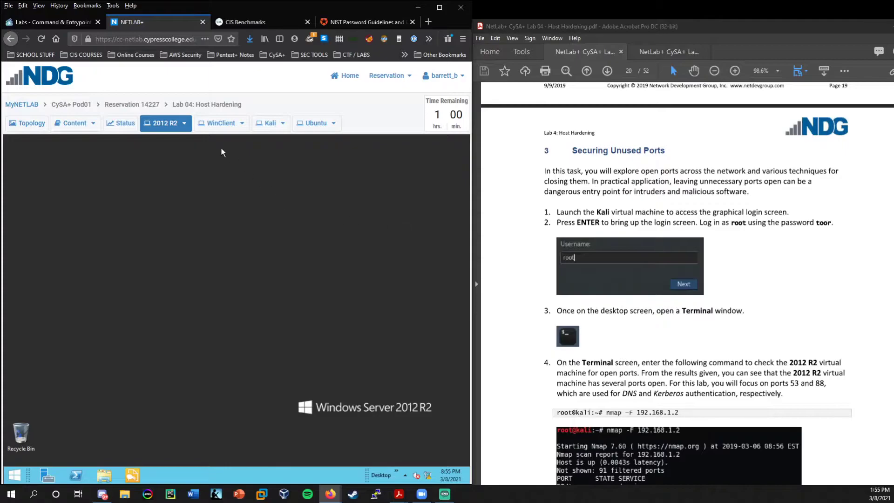
# Log in to the Kali Linux machine as root with its password.
pyautogui.click(269, 122)
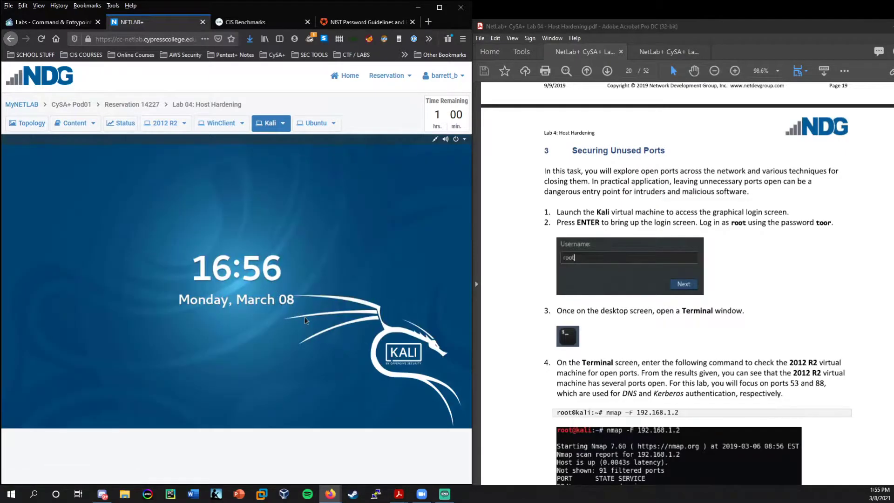
pyautogui.press('Return')
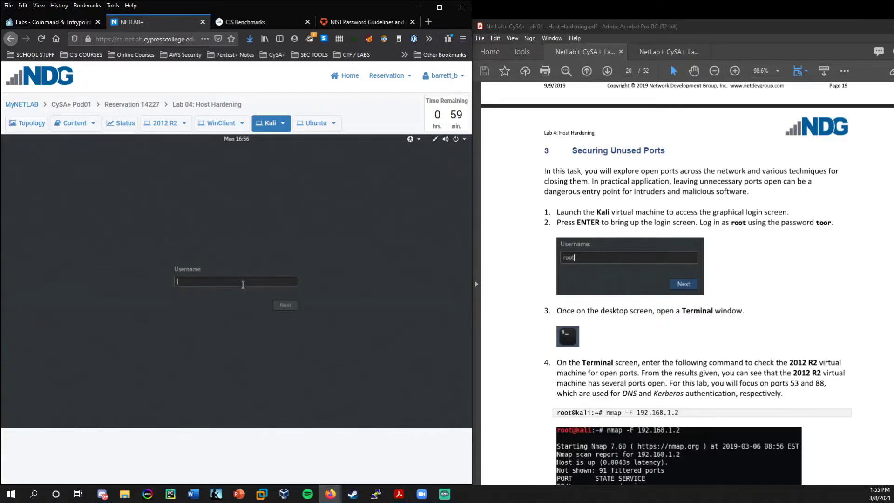
pyautogui.write('root')
pyautogui.press('Return')
pyautogui.write('toor')
pyautogui.press('Return')
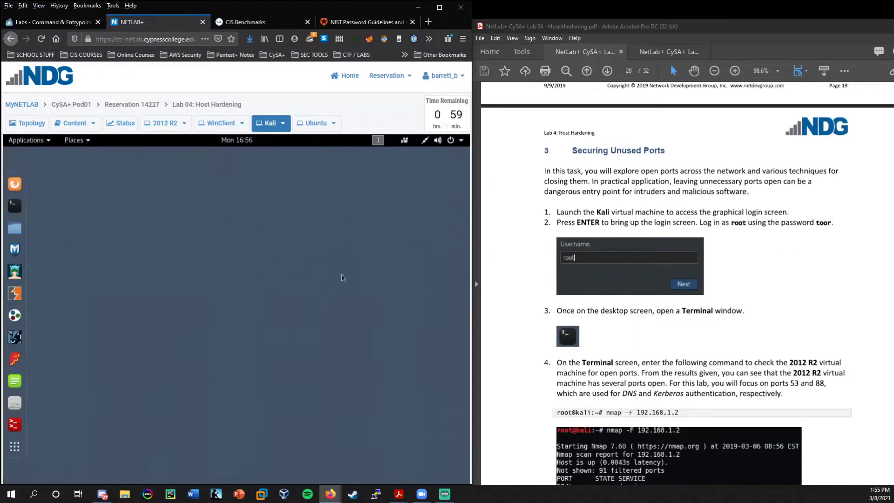
# Open a terminal and run nmap -F 192.168.1.2.
pyautogui.click(14, 206)
pyautogui.scroll(-3, 633, 290)
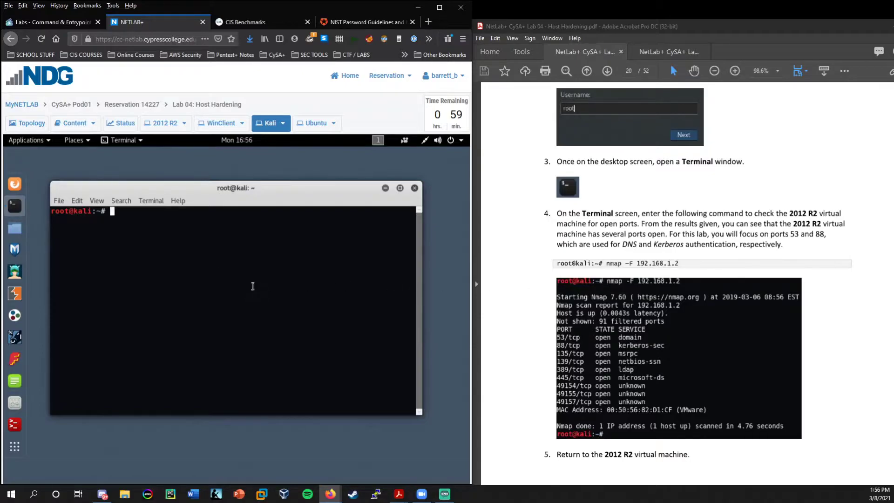
pyautogui.write('nmap -F 192.168.1.2')
pyautogui.press('Return')
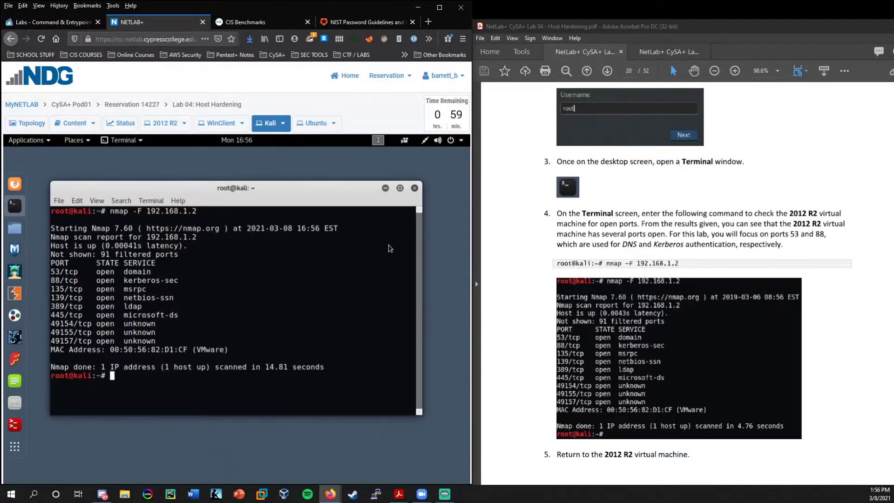
# Highlight the scan duration and the port 53 domain and port 88 kerberos-sec results.
pyautogui.moveTo(265, 367); pyautogui.dragTo(288, 367)
pyautogui.click(280, 368)
pyautogui.scroll(-3, 619, 307)
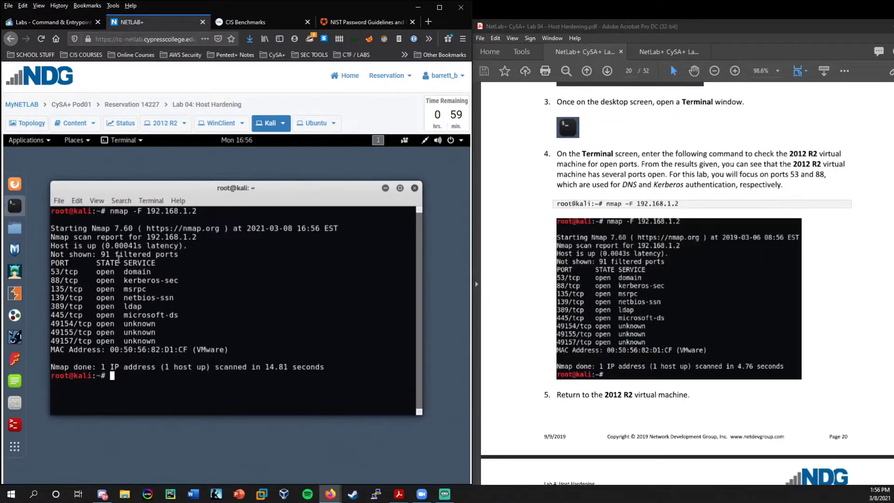
pyautogui.tripleClick(158, 271)
pyautogui.click(168, 280)
pyautogui.tripleClick(141, 279)
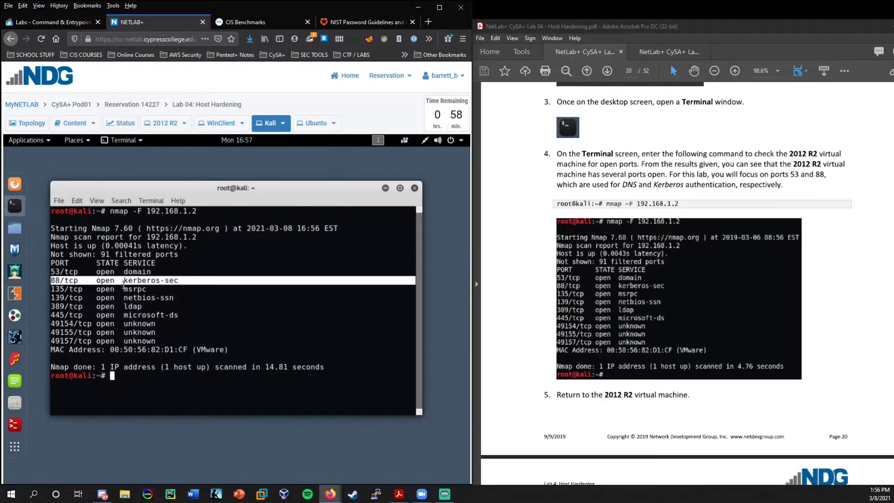
pyautogui.click(164, 283)
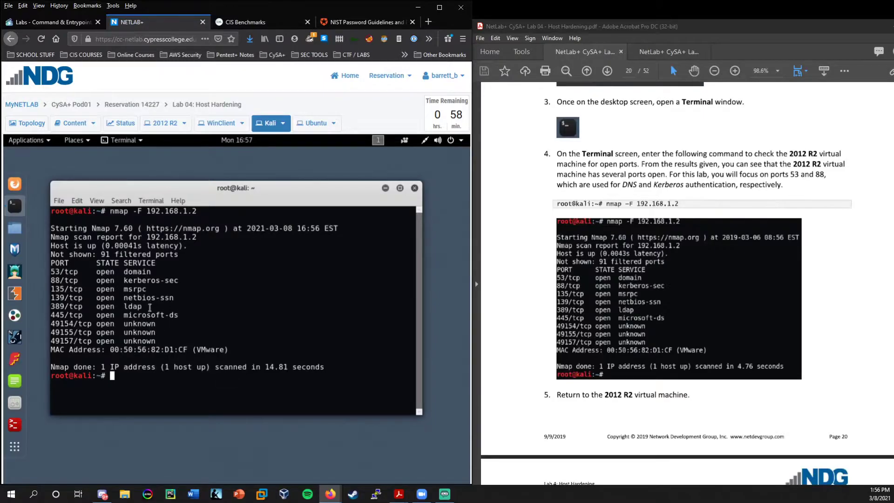
# Highlight the port 389 ldap result, then the port 53 and 88 lines together.
pyautogui.tripleClick(127, 308)
pyautogui.click(129, 333)
pyautogui.scroll(-6, 747, 293)
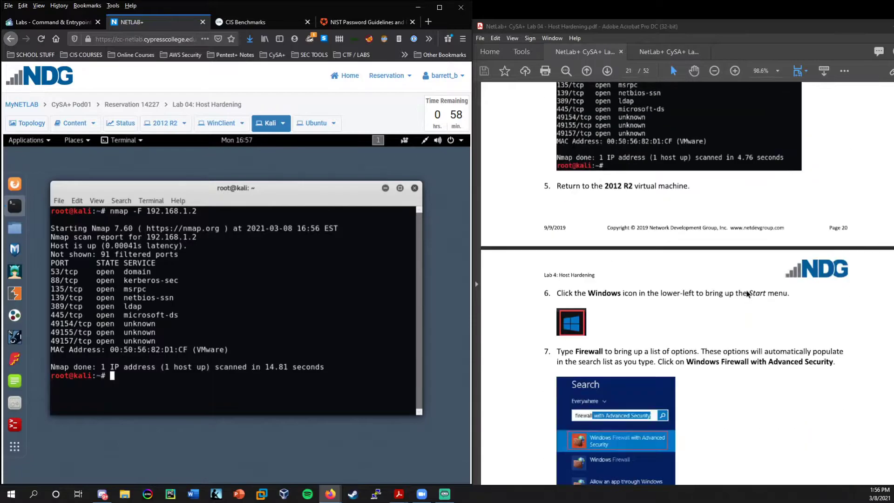
pyautogui.scroll(3, 747, 293)
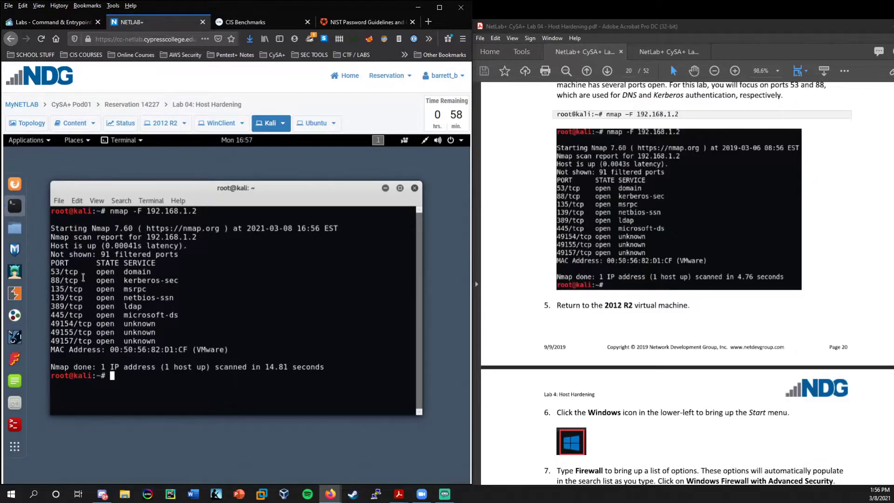
pyautogui.moveTo(181, 280); pyautogui.dragTo(44, 272)
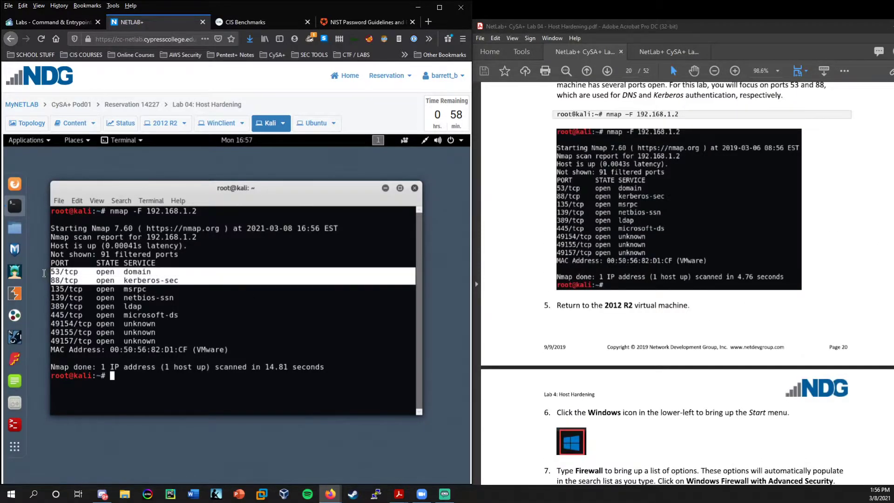
pyautogui.click(112, 376)
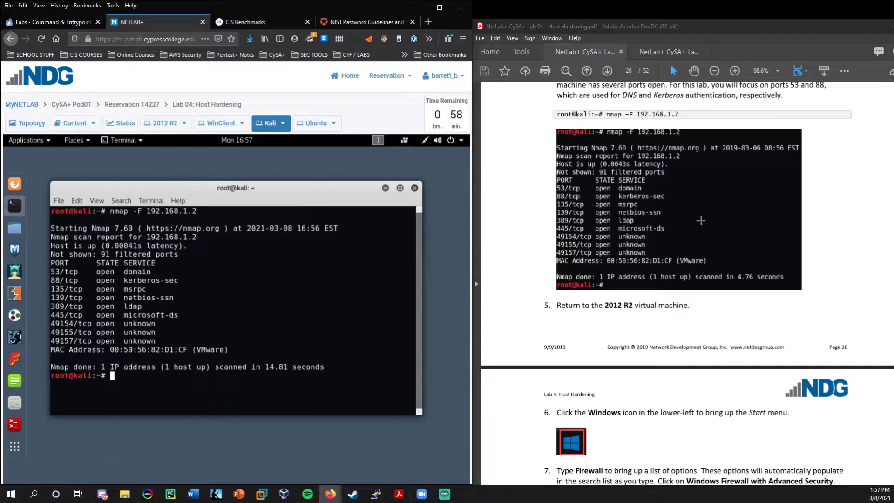
pyautogui.scroll(-4, 697, 221)
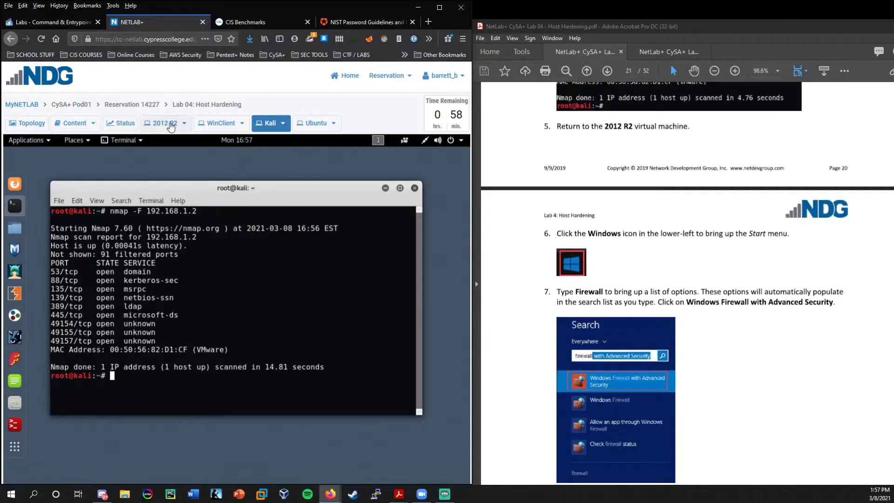
# On the 2012 R2 server, search for and launch Windows Firewall with Advanced Security.
pyautogui.click(164, 123)
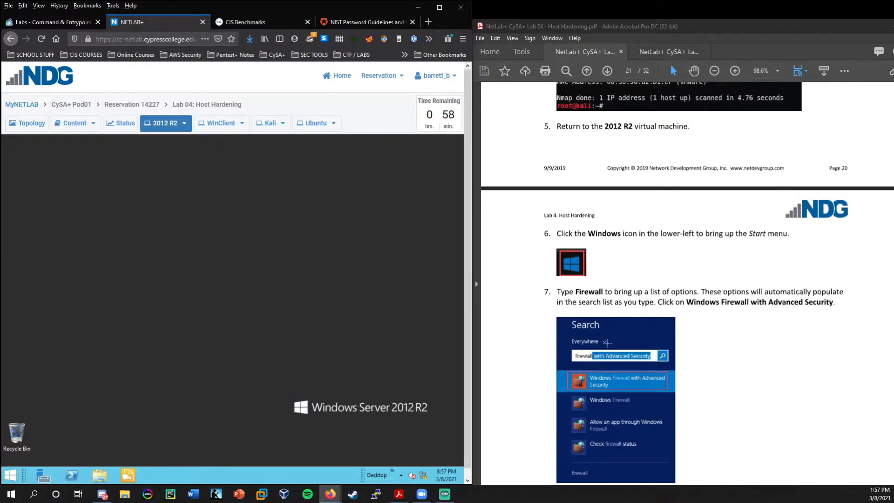
pyautogui.scroll(-3, 621, 336)
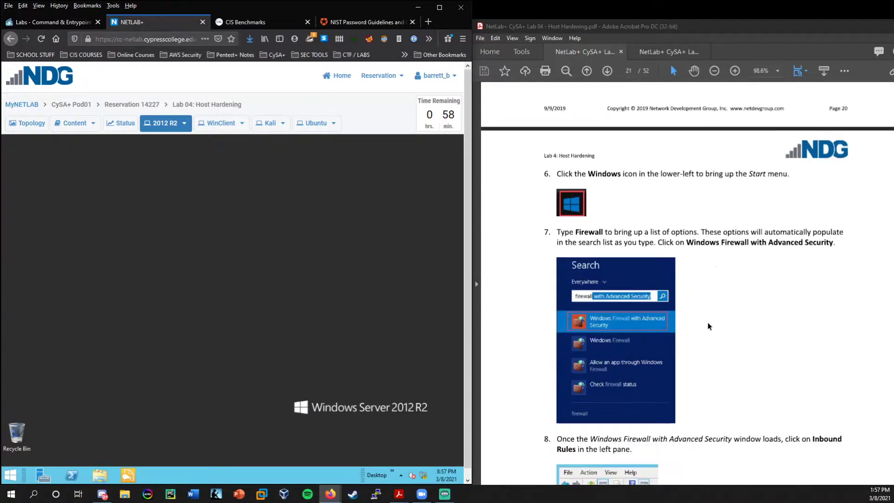
pyautogui.rightClick(11, 479)
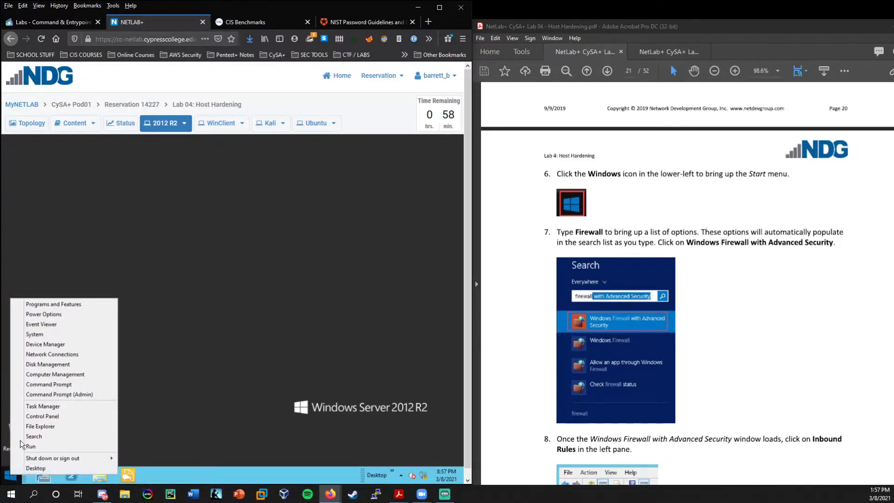
pyautogui.click(33, 437)
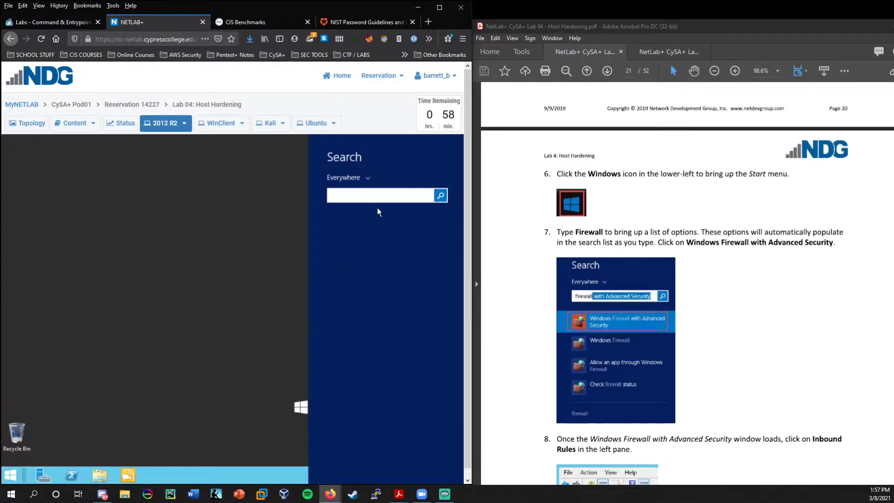
pyautogui.write('firewall with advancedd')
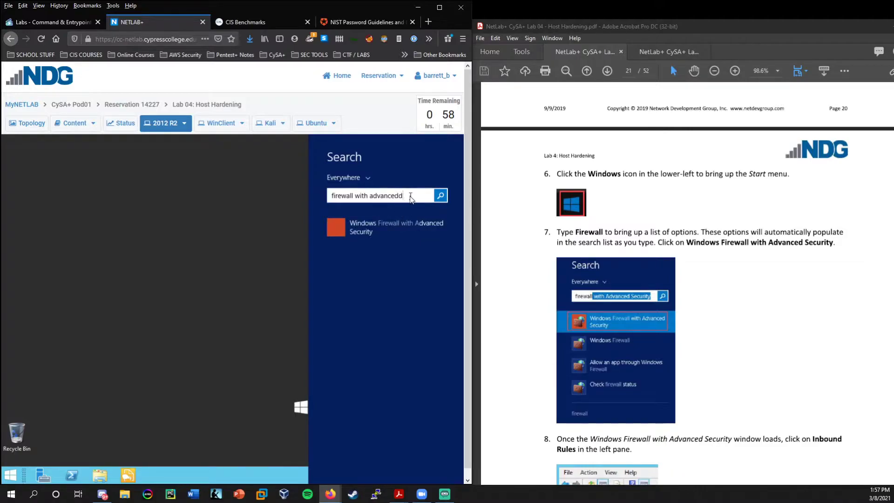
pyautogui.click(376, 227)
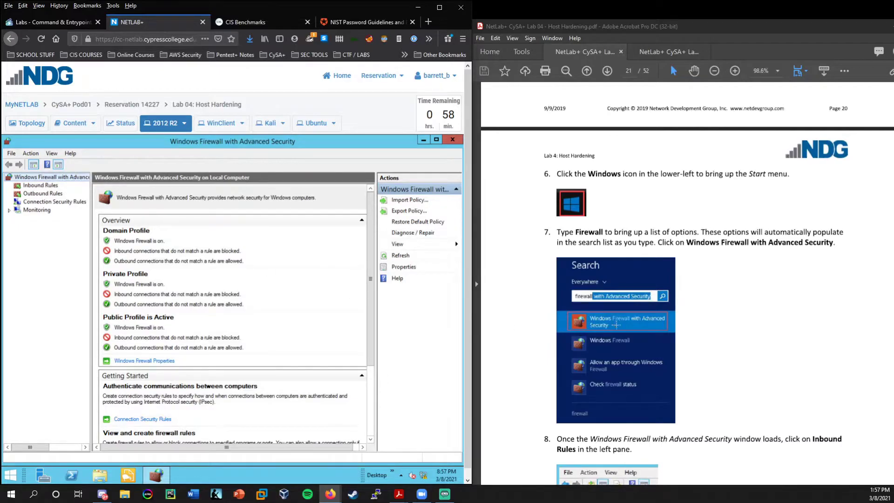
# Display the firewall's Inbound Rules list.
pyautogui.scroll(-3, 720, 321)
pyautogui.scroll(-2, 719, 321)
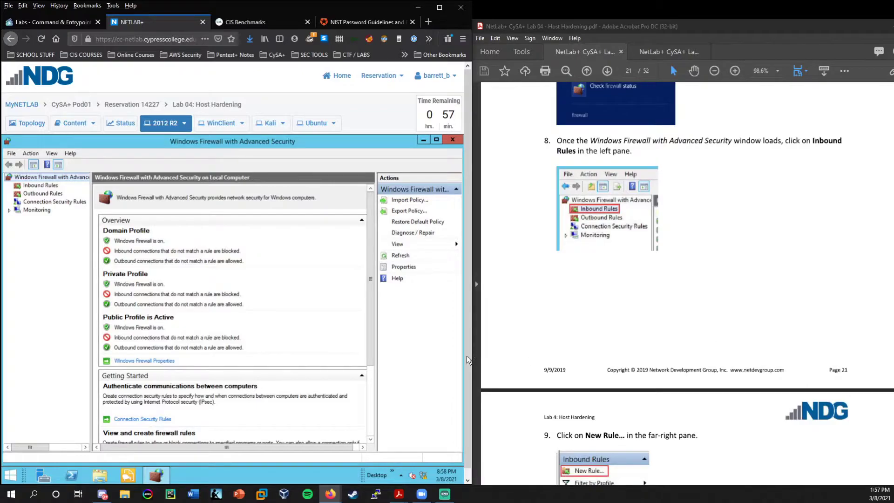
pyautogui.click(40, 185)
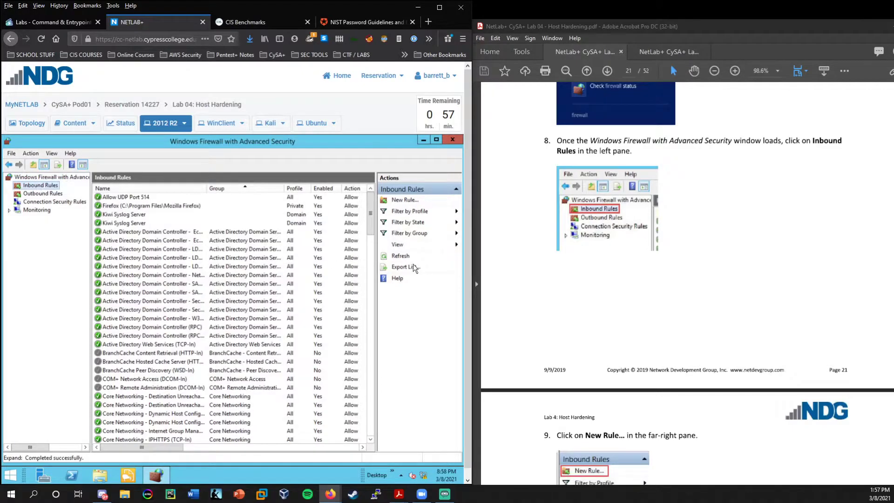
pyautogui.scroll(-3, 607, 265)
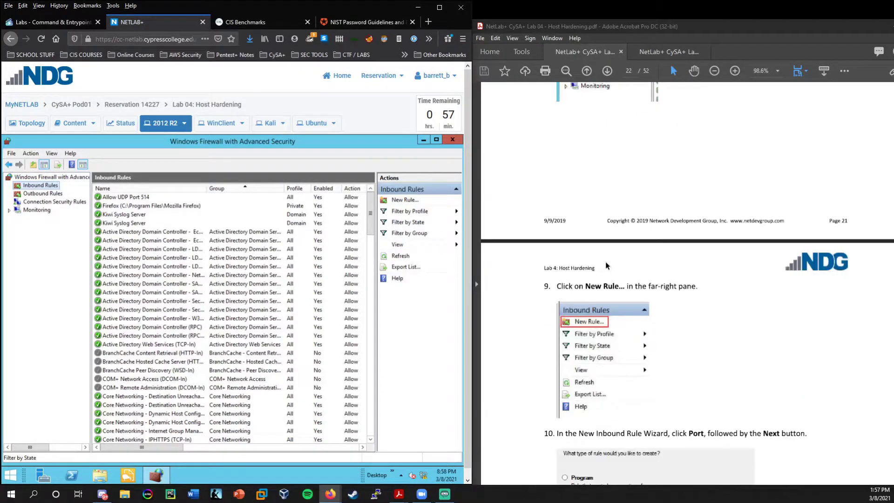
# Start a new inbound Port rule covering TCP ports 53 and 88.
pyautogui.click(399, 200)
pyautogui.scroll(-4, 526, 262)
pyautogui.scroll(-1, 524, 263)
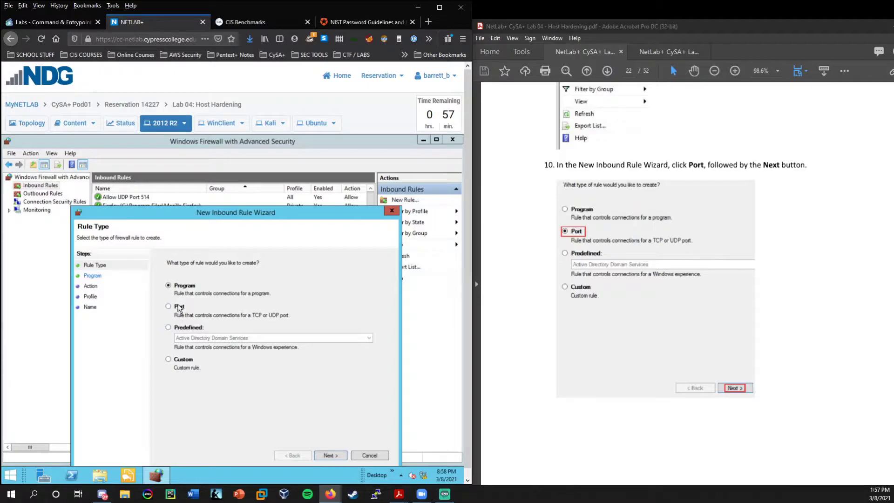
pyautogui.click(180, 307)
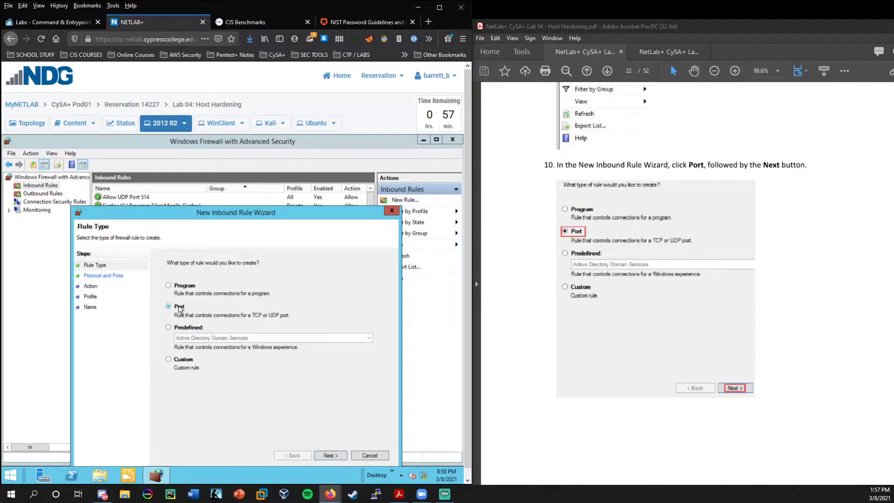
pyautogui.click(331, 454)
pyautogui.scroll(-5, 626, 292)
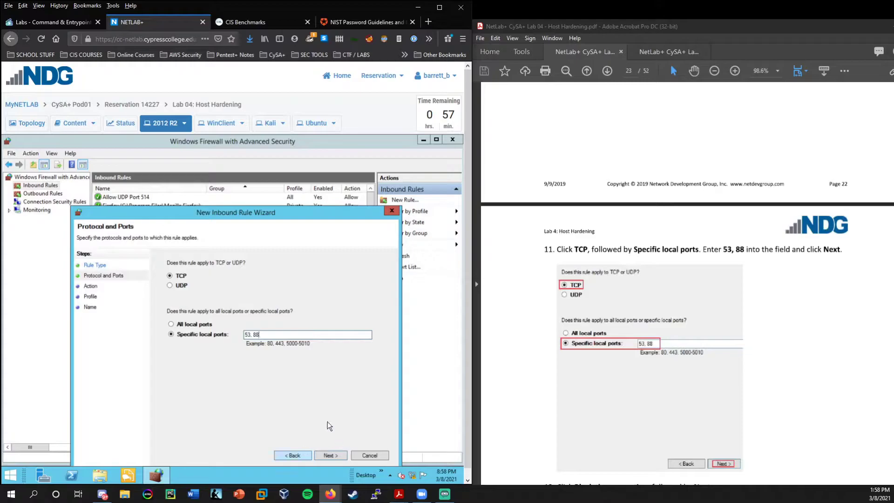
pyautogui.click(328, 454)
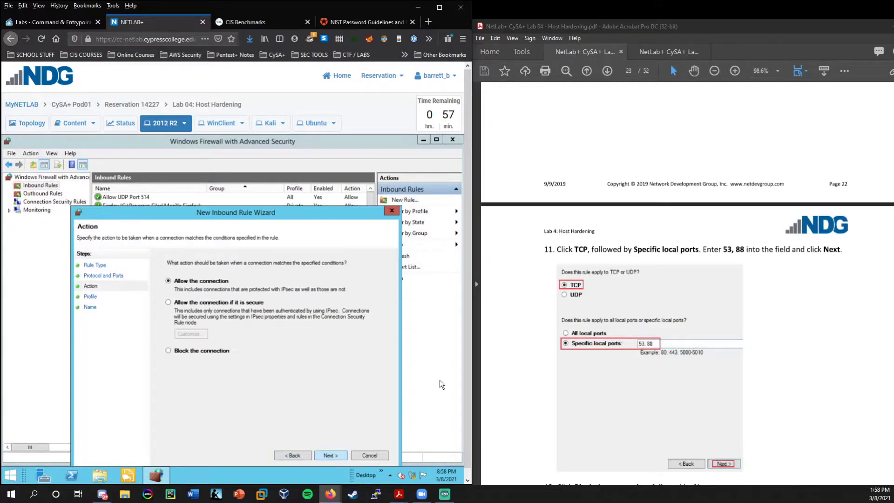
# Make the rule block connections on all three profiles and enter the name 'Block Ports (53 and 88'.
pyautogui.scroll(-6, 499, 364)
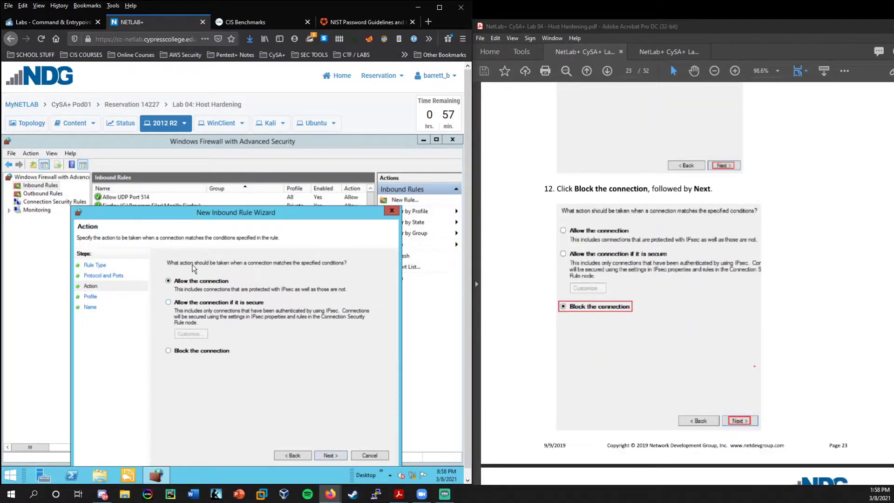
pyautogui.click(190, 356)
pyautogui.click(328, 455)
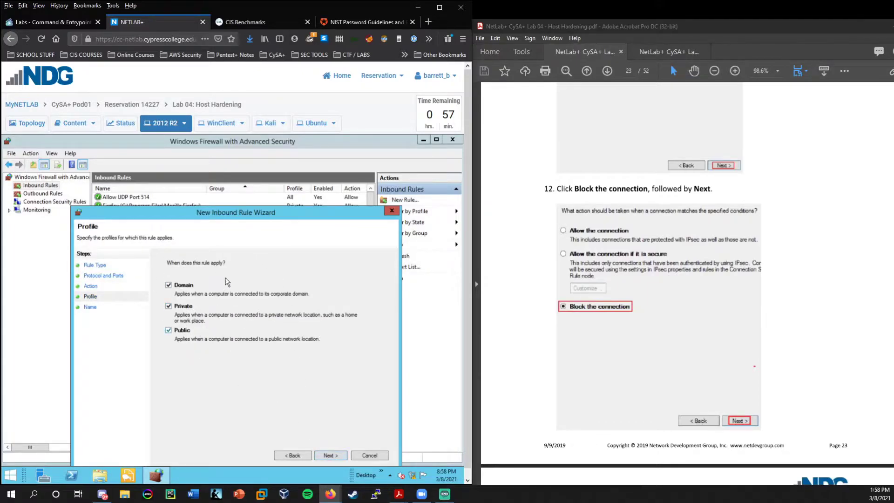
pyautogui.scroll(-5, 605, 339)
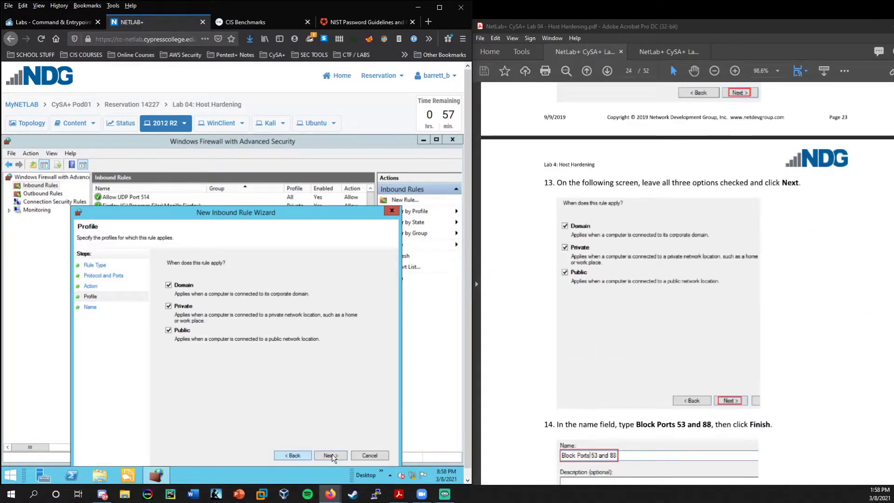
pyautogui.click(334, 454)
pyautogui.scroll(-4, 696, 345)
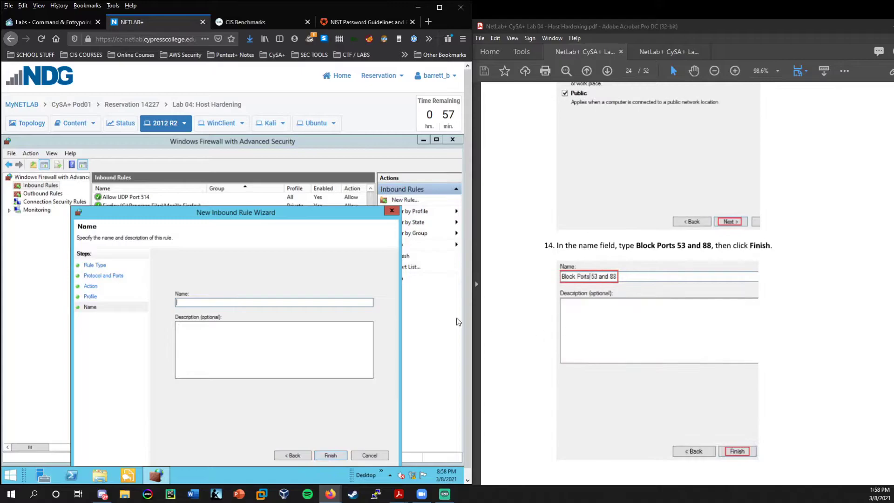
pyautogui.write('Block Ports (53 and 880')
# Finish the rule and correct its name to 'Block Ports (53 and 88)' in Properties.
pyautogui.click(337, 451)
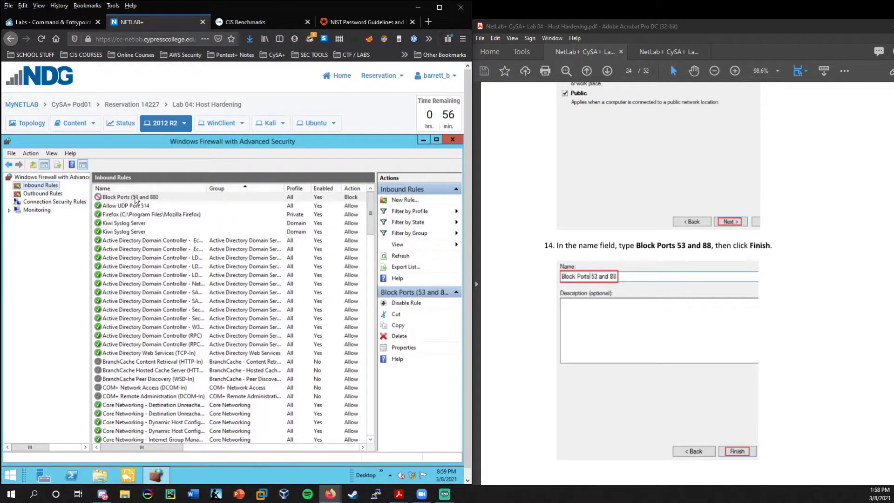
pyautogui.doubleClick(135, 197)
pyautogui.click(236, 228)
pyautogui.press('BackSpace')
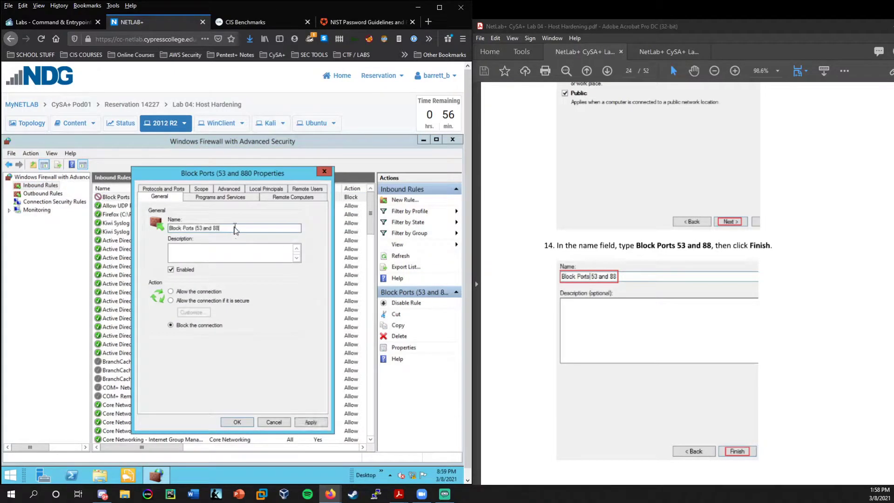
pyautogui.write(')')
pyautogui.click(237, 422)
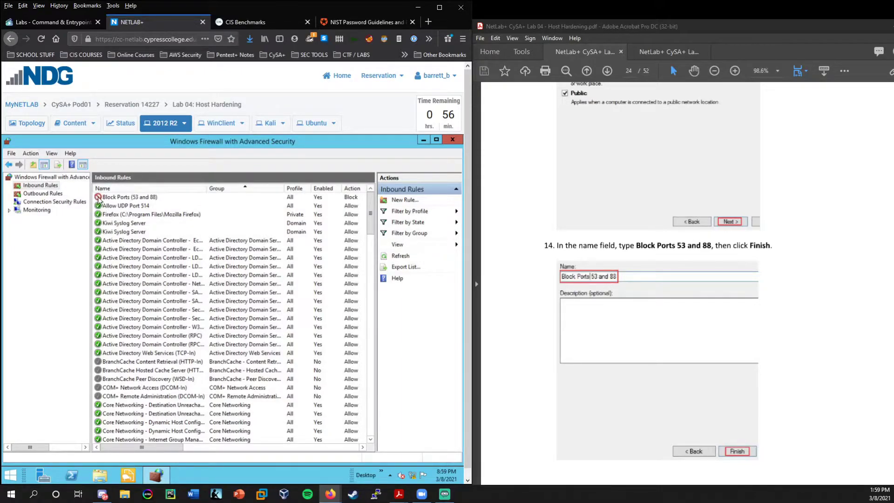
# Select the Block Ports (53 and 88) rule at the top of the inbound list.
pyautogui.click(117, 198)
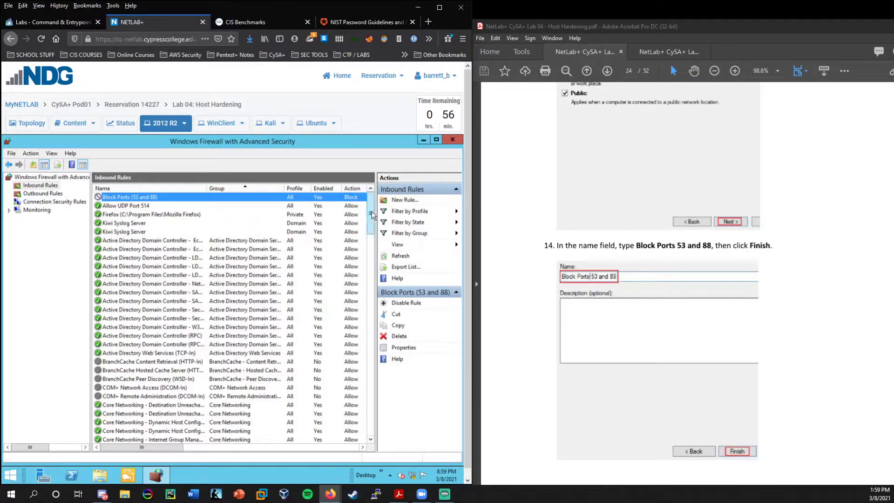
pyautogui.moveTo(370, 213)
pyautogui.mouseDown()
pyautogui.moveTo(371, 439)
pyautogui.moveTo(370, 200)
pyautogui.mouseUp()
pyautogui.click(349, 204)
pyautogui.click(352, 198)
pyautogui.scroll(-10, 618, 276)
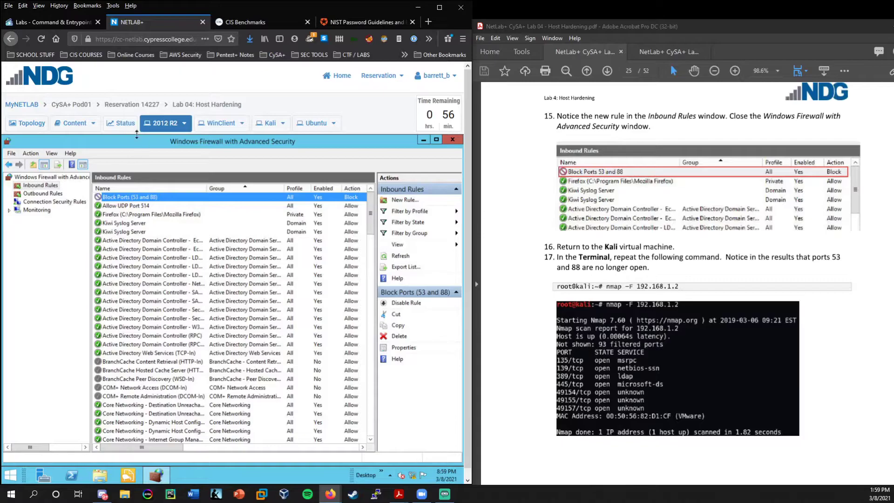
# On Kali, rerun nmap -F 192.168.1.2 and highlight the remaining open ports.
pyautogui.click(260, 124)
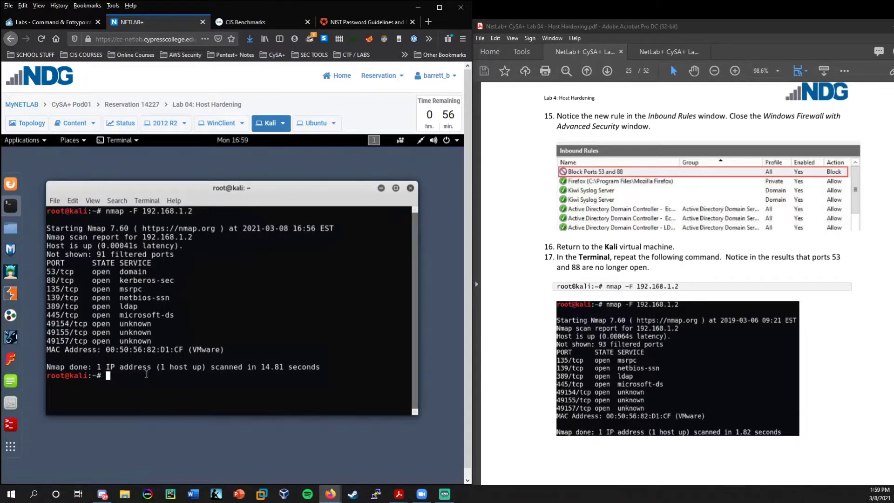
pyautogui.press('Up')
pyautogui.press('Return')
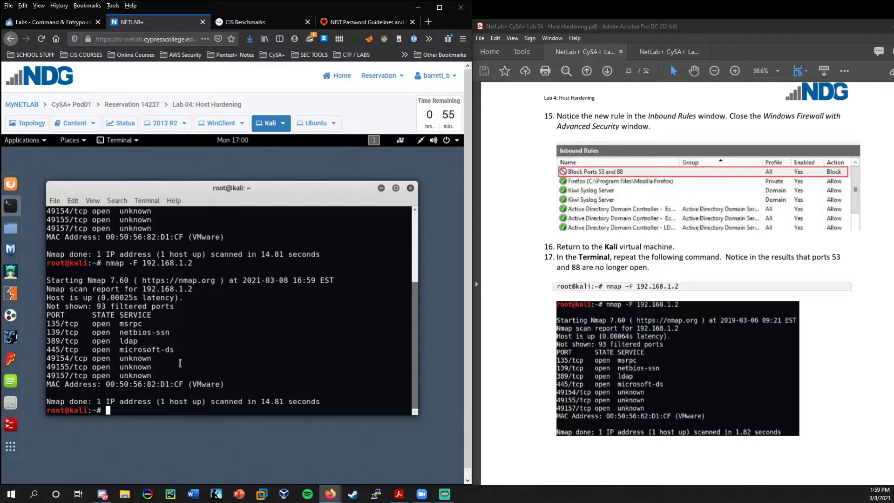
pyautogui.moveTo(168, 376); pyautogui.dragTo(43, 320)
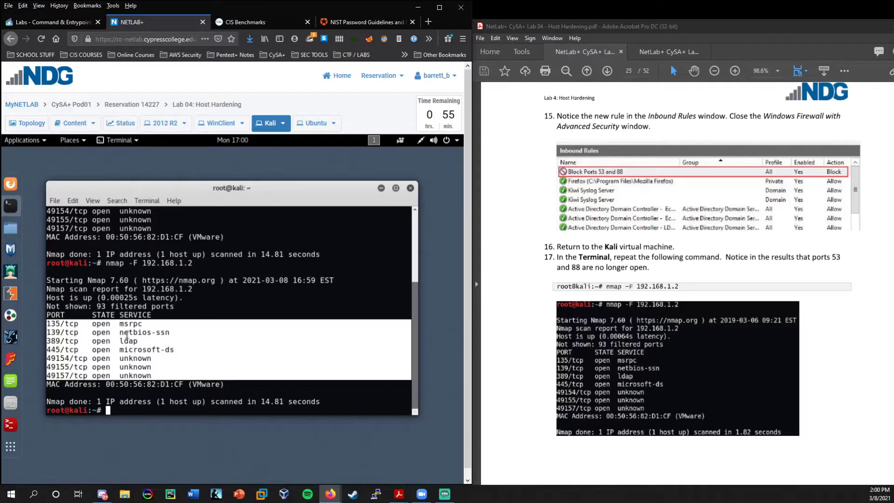
pyautogui.moveTo(131, 345); pyautogui.dragTo(133, 393)
pyautogui.click(132, 409)
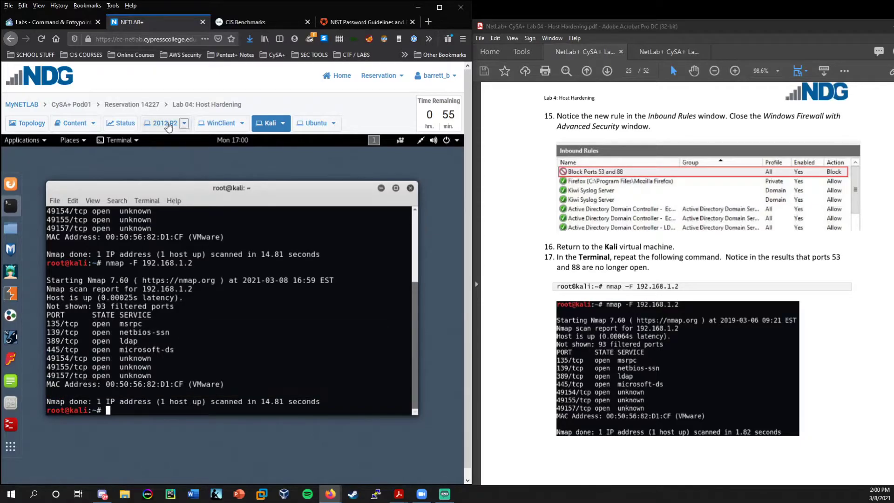
# Point out the Allow UDP Port 514 and Block Ports (53 and 88) rules, then return to Kali.
pyautogui.click(166, 125)
pyautogui.click(121, 203)
pyautogui.click(126, 197)
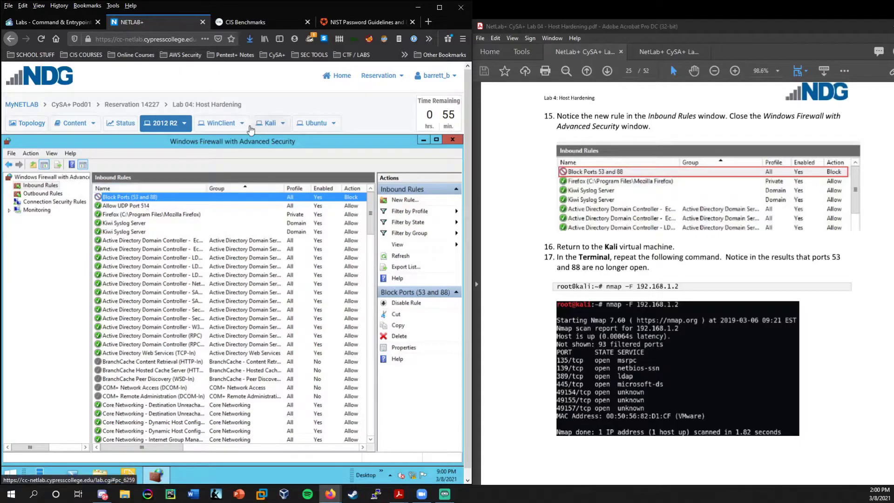
pyautogui.click(270, 123)
pyautogui.scroll(-3, 703, 288)
pyautogui.scroll(-10, 703, 288)
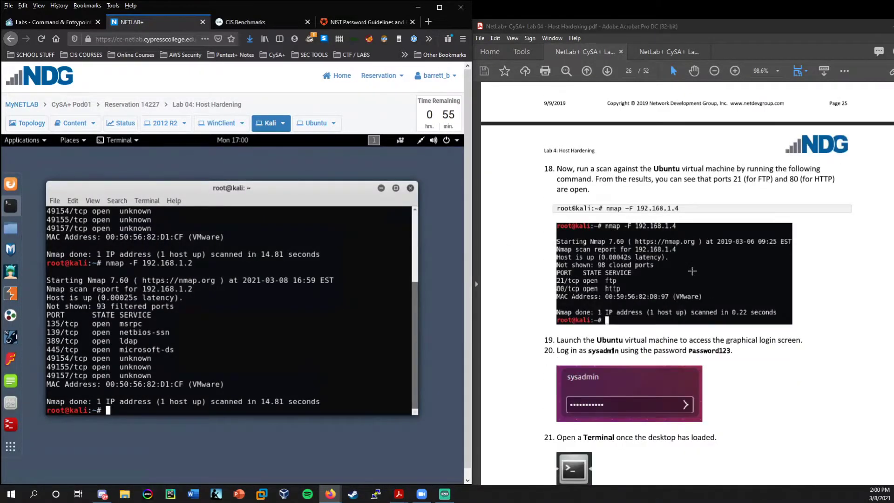
pyautogui.scroll(1, 687, 272)
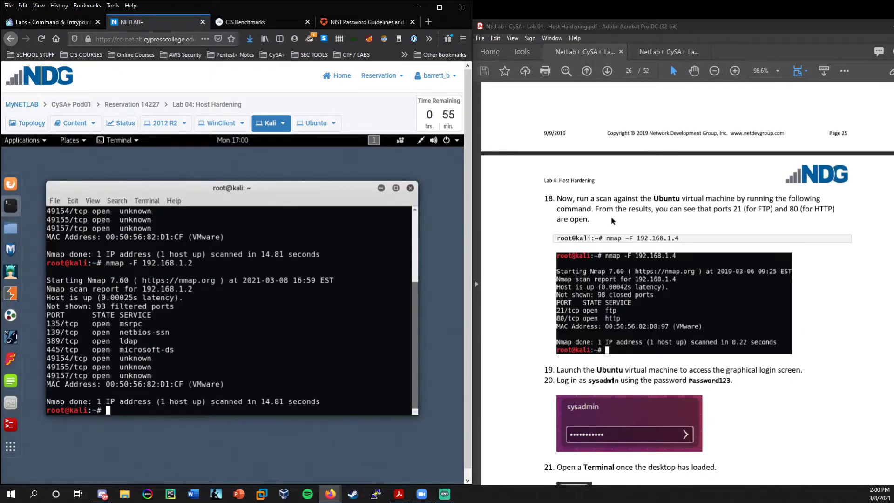
# View the lab topology, then run nmap -F 192.168.1.4 from the Kali terminal.
pyautogui.click(28, 128)
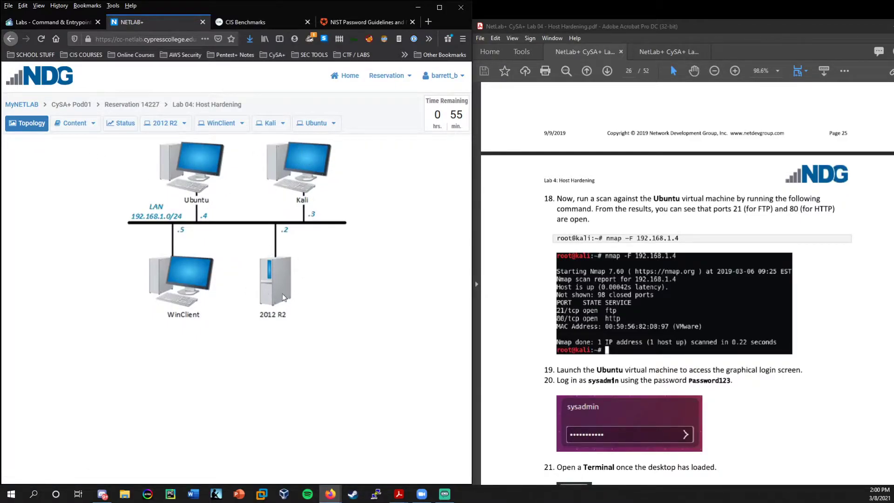
pyautogui.click(269, 123)
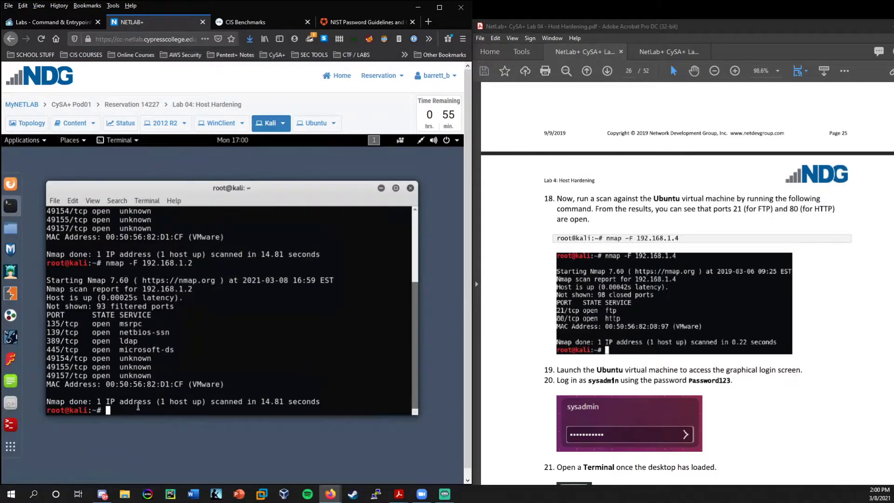
pyautogui.write('nmap -F 192.168.1.4')
pyautogui.press('Return')
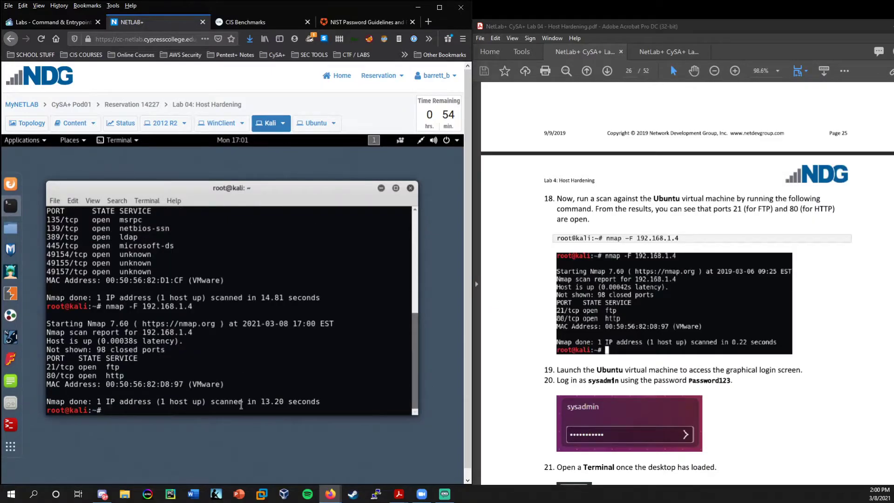
# Highlight the open 21/tcp ftp and 80/tcp http lines in the scan results.
pyautogui.moveTo(122, 367); pyautogui.dragTo(23, 374)
pyautogui.click(57, 374)
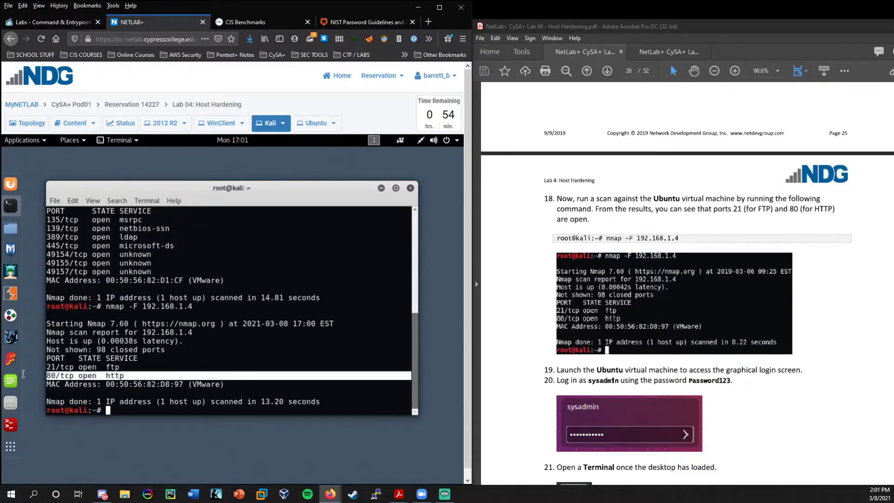
pyautogui.click(143, 407)
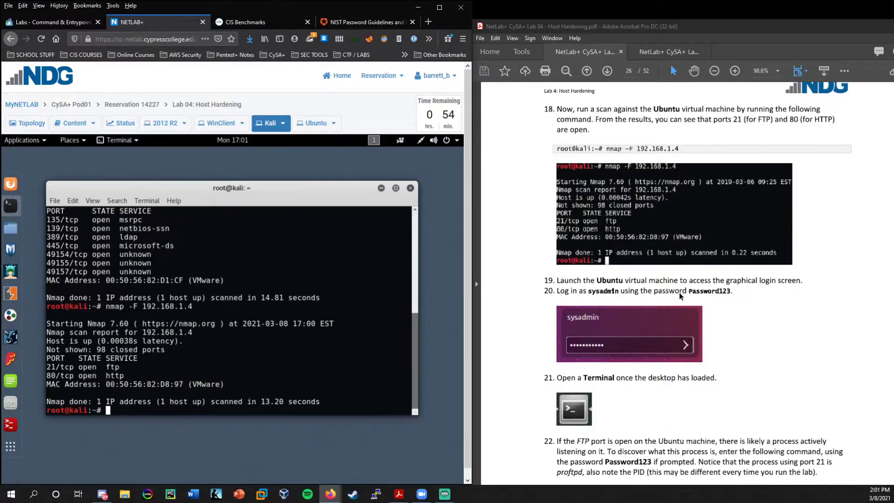
pyautogui.moveTo(120, 367); pyautogui.dragTo(30, 367)
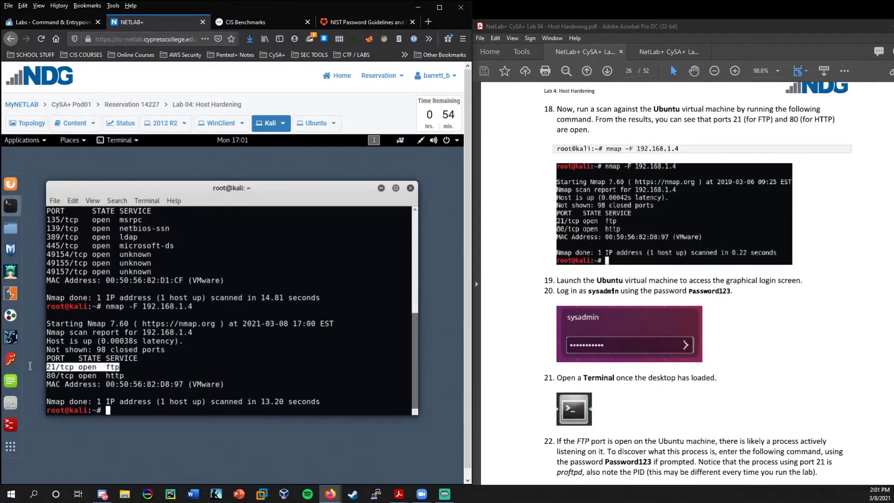
pyautogui.click(141, 372)
pyautogui.moveTo(124, 376); pyautogui.dragTo(47, 375)
pyautogui.click(145, 375)
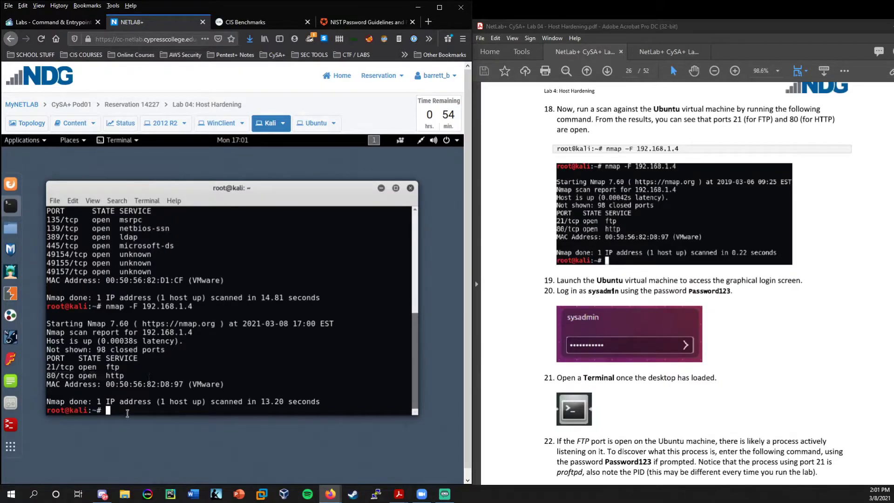
pyautogui.scroll(-3, 669, 379)
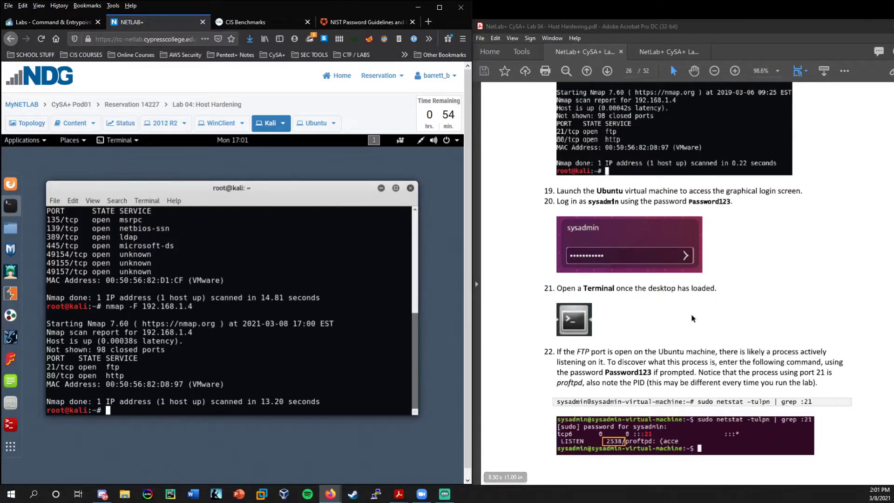
pyautogui.scroll(-3, 652, 321)
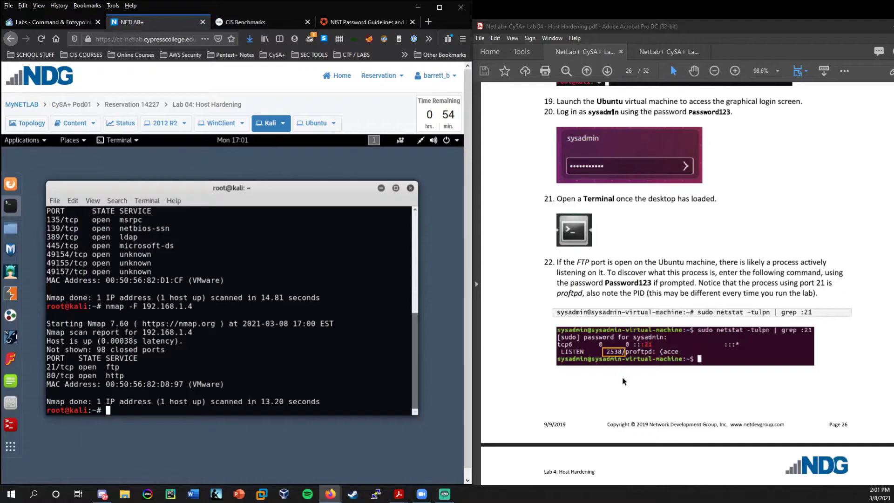
pyautogui.scroll(-1, 626, 368)
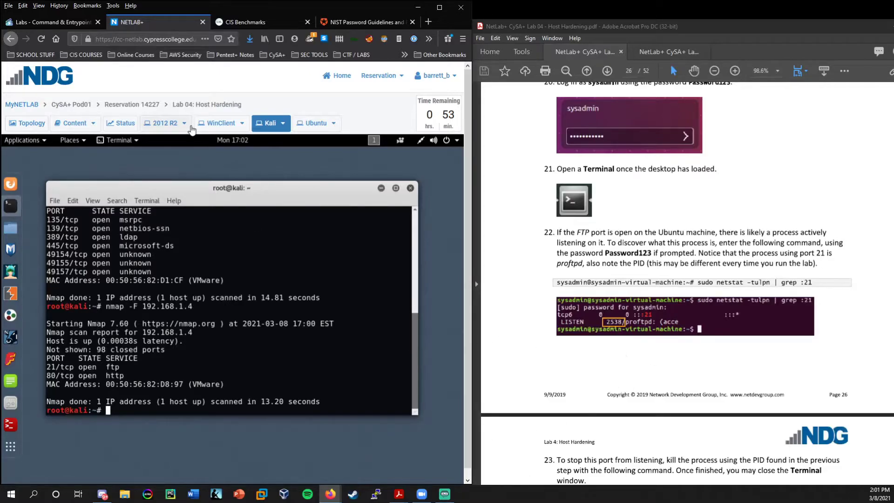
# Log in to the Ubuntu machine by entering the account password.
pyautogui.click(312, 125)
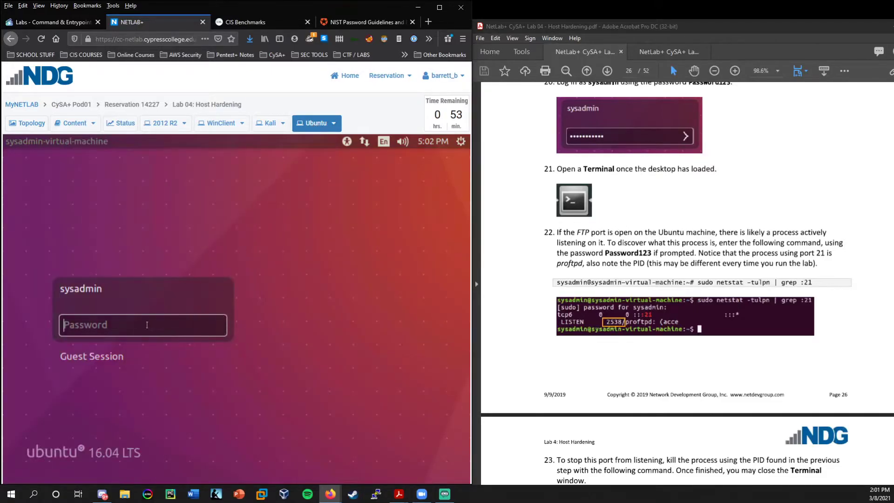
pyautogui.scroll(5, 753, 320)
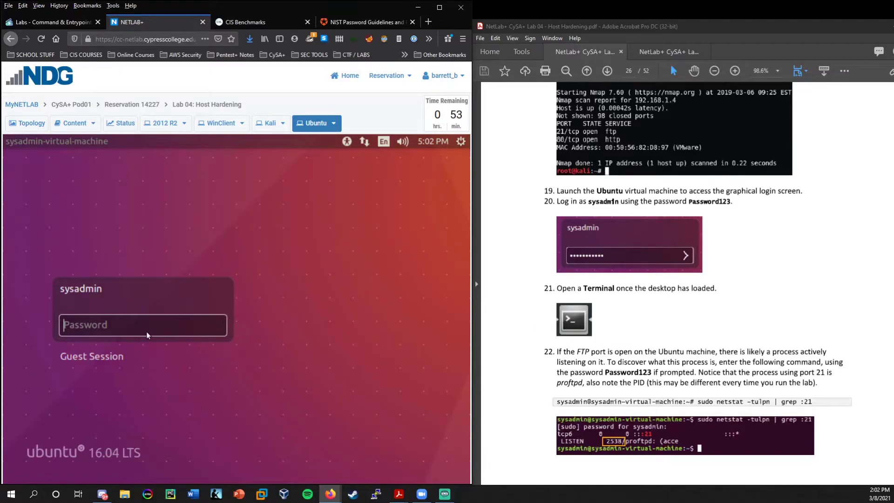
pyautogui.write('Password123')
pyautogui.press('Return')
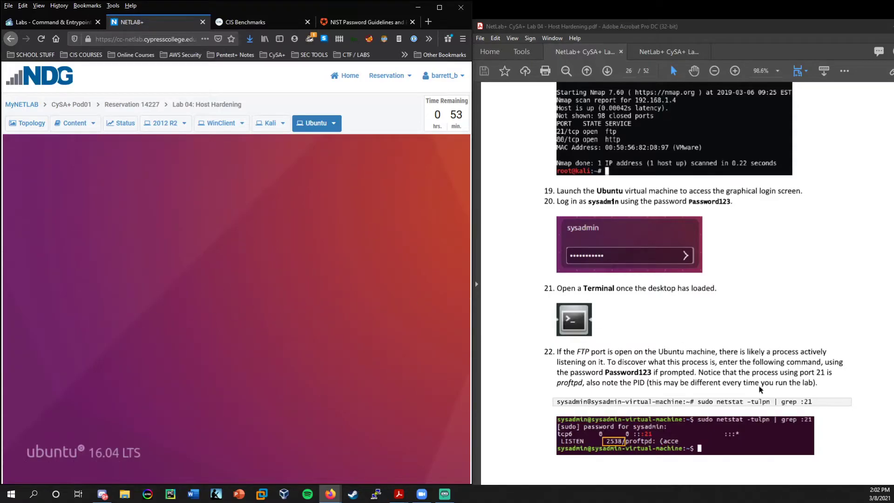
pyautogui.scroll(-3, 672, 336)
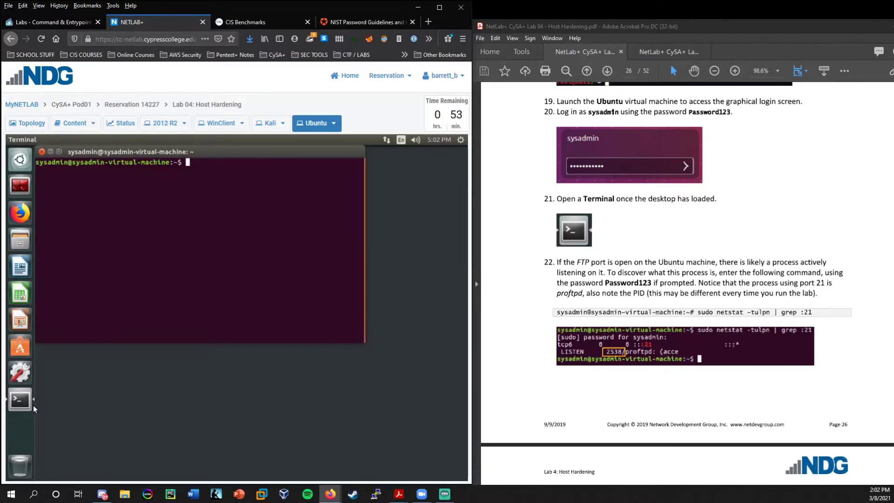
# Nudge the terminal window and type the netstat -tulpn | grep command.
pyautogui.moveTo(252, 173); pyautogui.dragTo(266, 181)
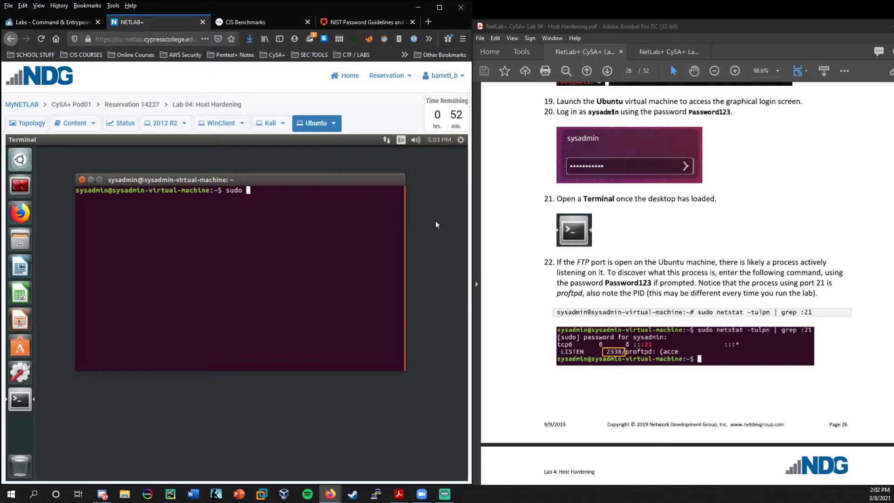
pyautogui.write('netstat -tulpn')
pyautogui.write('|')
pyautogui.write('grep :21')
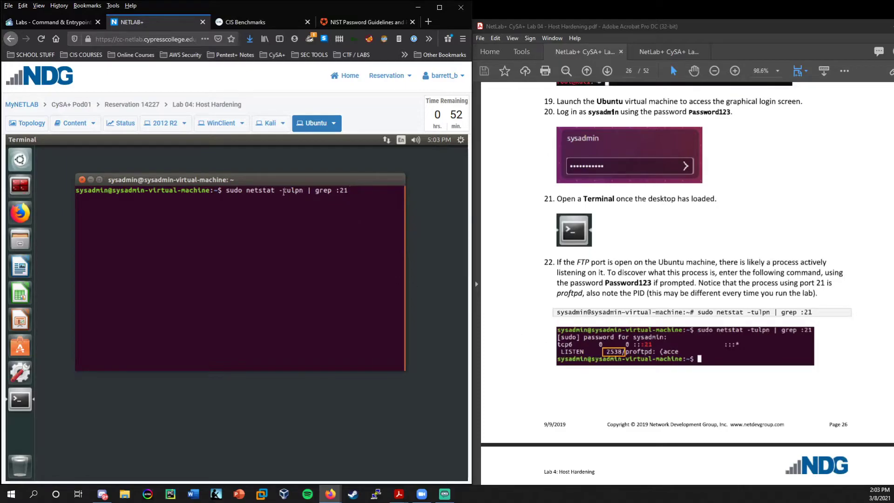
# Run the port 21 netstat check with the sudo password and highlight the listening line.
pyautogui.moveTo(305, 191); pyautogui.dragTo(226, 191)
pyautogui.click(308, 191)
pyautogui.moveTo(400, 191); pyautogui.dragTo(312, 191)
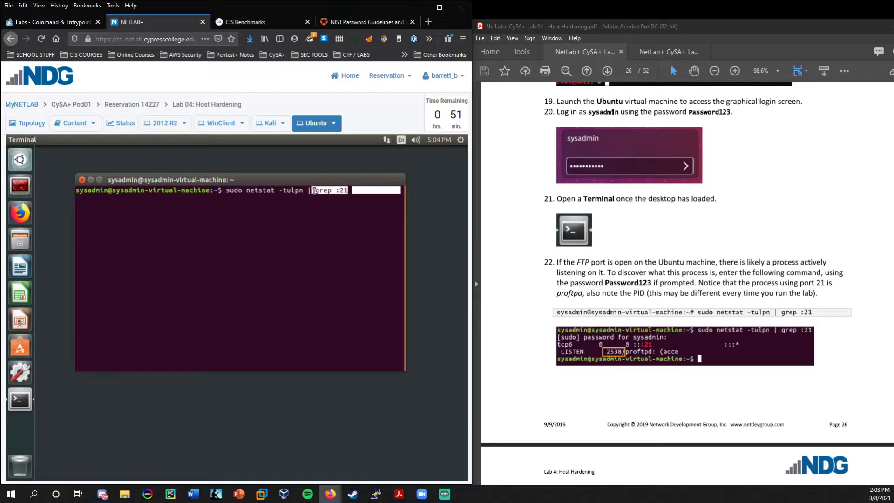
pyautogui.click(353, 191)
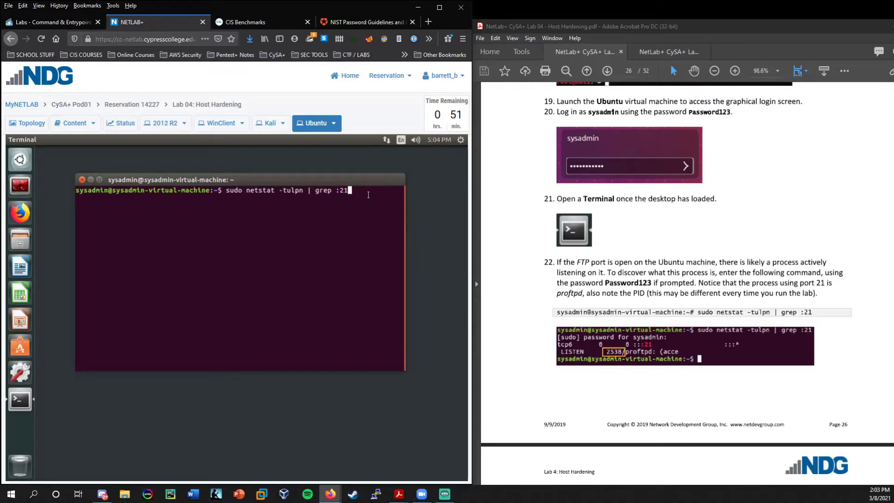
pyautogui.press('Return')
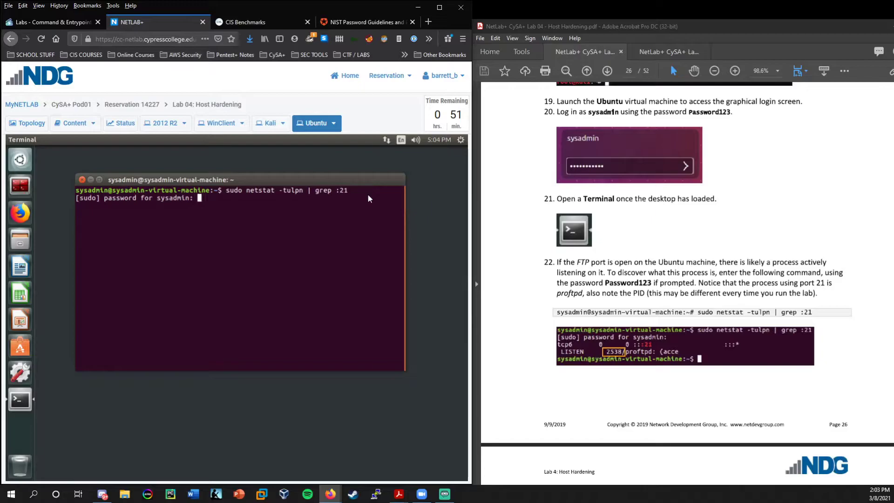
pyautogui.press('Return')
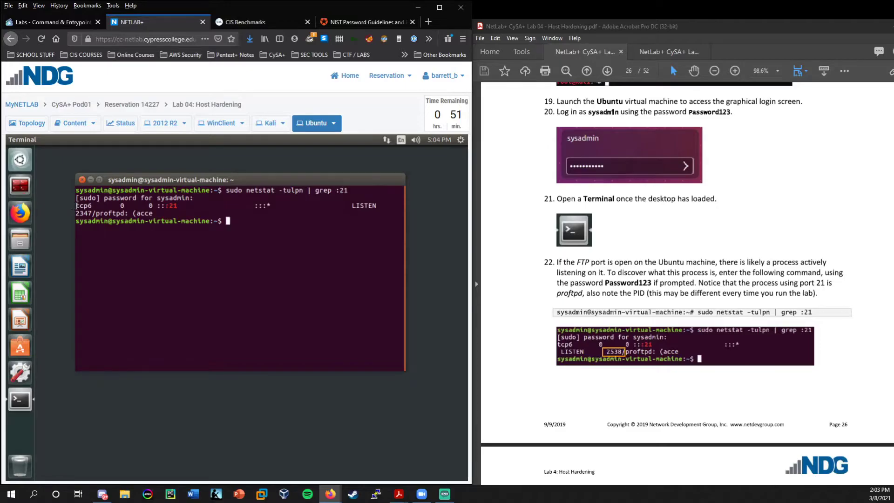
pyautogui.moveTo(76, 205); pyautogui.dragTo(181, 214)
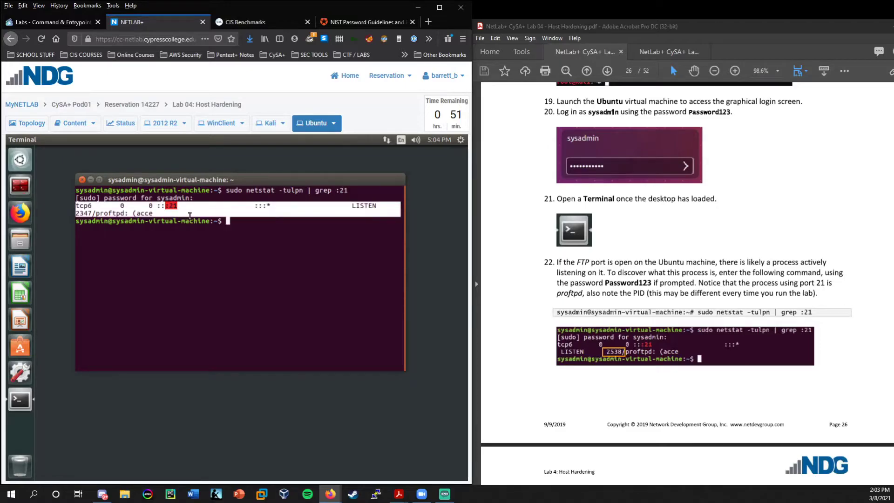
# Highlight the proftpd PID 2347 in the port 21 output.
pyautogui.click(187, 214)
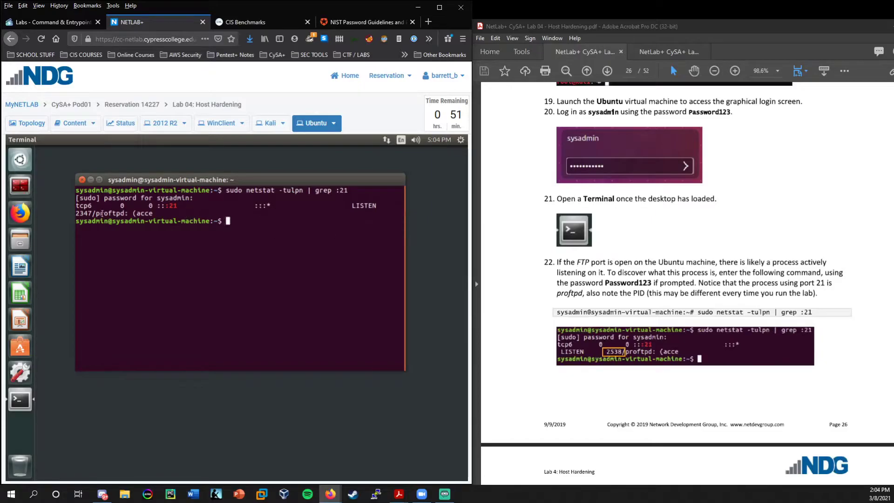
pyautogui.moveTo(93, 213); pyautogui.dragTo(74, 214)
pyautogui.click(87, 213)
pyautogui.moveTo(93, 213); pyautogui.dragTo(73, 213)
pyautogui.click(176, 214)
pyautogui.moveTo(93, 212); pyautogui.dragTo(75, 213)
pyautogui.click(237, 223)
# Run netstat -tulpn unfiltered and point out the cupsd, apache2 and avahi-daemon PIDs.
pyautogui.press('Up')
pyautogui.press('BackSpace')
pyautogui.press('BackSpace')
pyautogui.press('BackSpace')
pyautogui.press('BackSpace')
pyautogui.press('BackSpace')
pyautogui.press('BackSpace')
pyautogui.press('BackSpace')
pyautogui.press('BackSpace')
pyautogui.write('n')
pyautogui.press('Return')
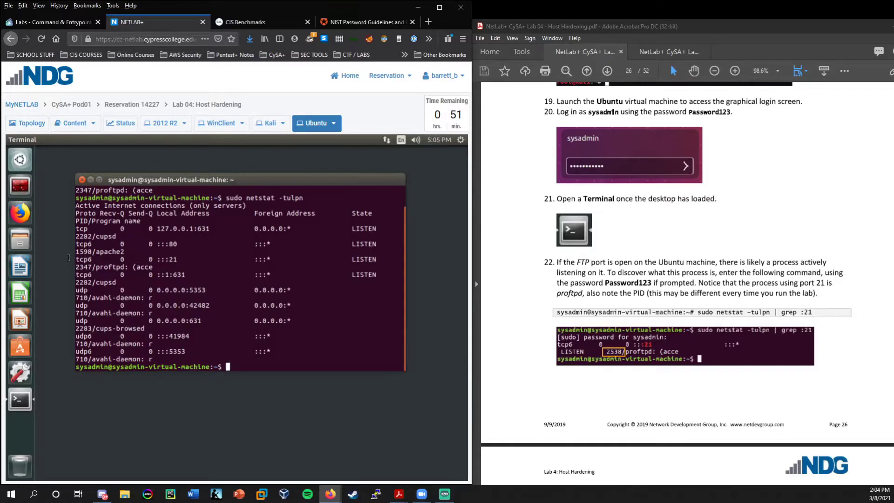
pyautogui.doubleClick(82, 236)
pyautogui.doubleClick(77, 252)
pyautogui.click(91, 292)
pyautogui.doubleClick(89, 282)
pyautogui.doubleClick(84, 297)
pyautogui.doubleClick(83, 313)
pyautogui.click(89, 316)
# Clear the terminal with Ctrl+L and rerun the port 21 check, highlighting the proftpd line.
pyautogui.press('Up')
pyautogui.press('Up')
pyautogui.press('Down')
pyautogui.press('Down')
pyautogui.hotkey('ctrl', 'l')
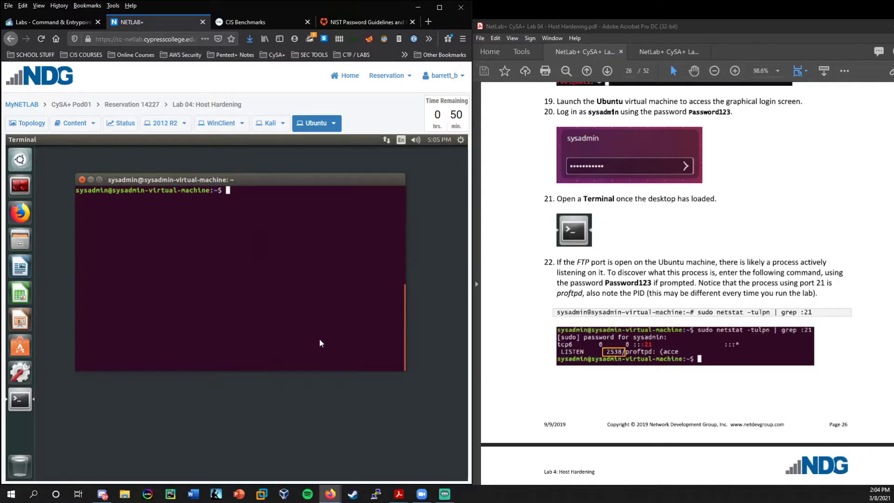
pyautogui.press('Up')
pyautogui.press('Up')
pyautogui.press('Return')
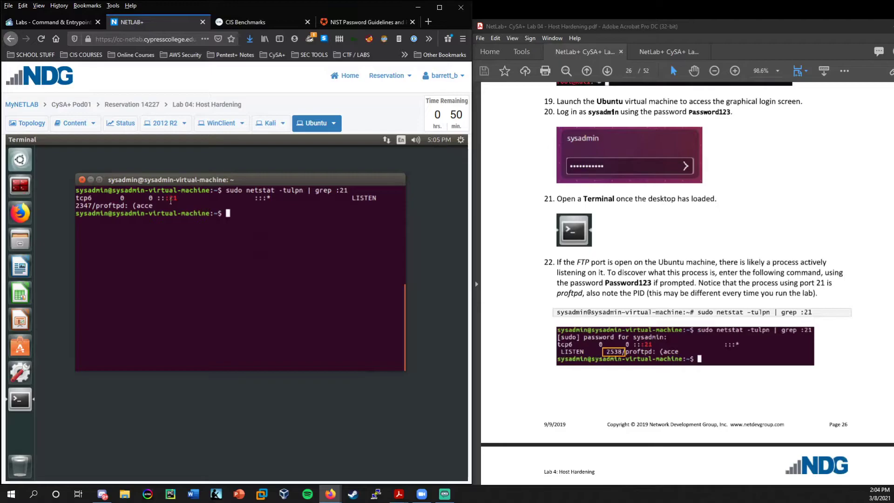
pyautogui.moveTo(326, 206); pyautogui.dragTo(70, 198)
pyautogui.click(75, 199)
pyautogui.scroll(-3, 641, 288)
pyautogui.scroll(-2, 641, 289)
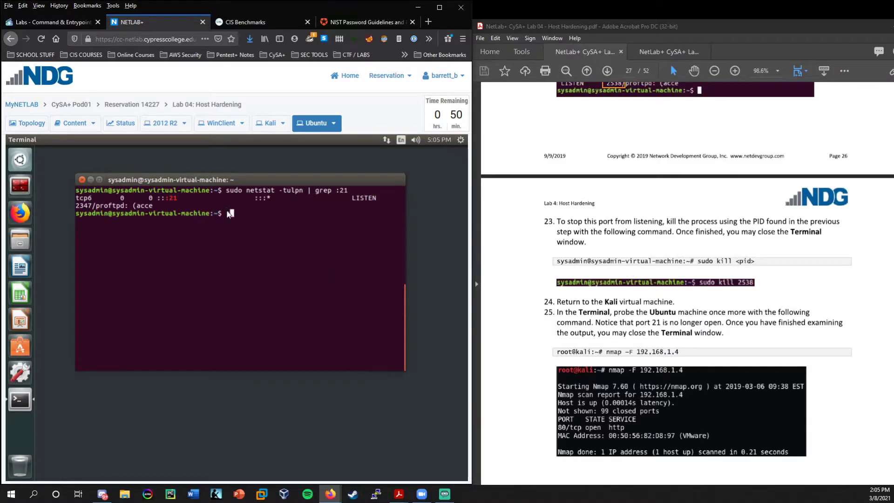
# Kill proftpd (PID 2347) with sudo kill, then rerun the netstat port 21 check to show no listener.
pyautogui.write('kill')
pyautogui.write('2347')
pyautogui.moveTo(400, 213); pyautogui.dragTo(271, 213)
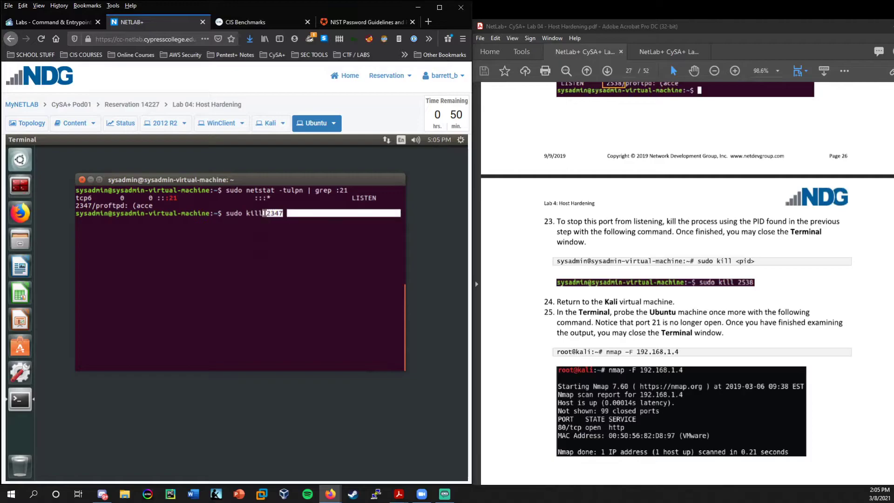
pyautogui.click(270, 212)
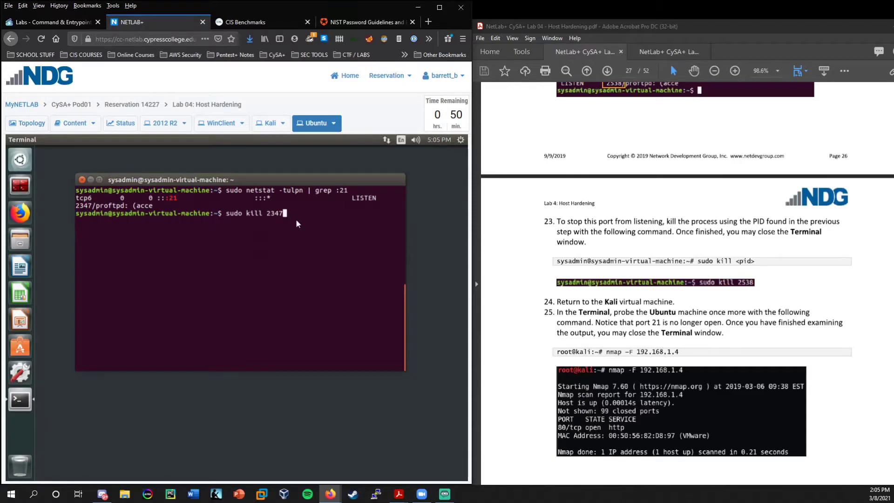
pyautogui.press('Return')
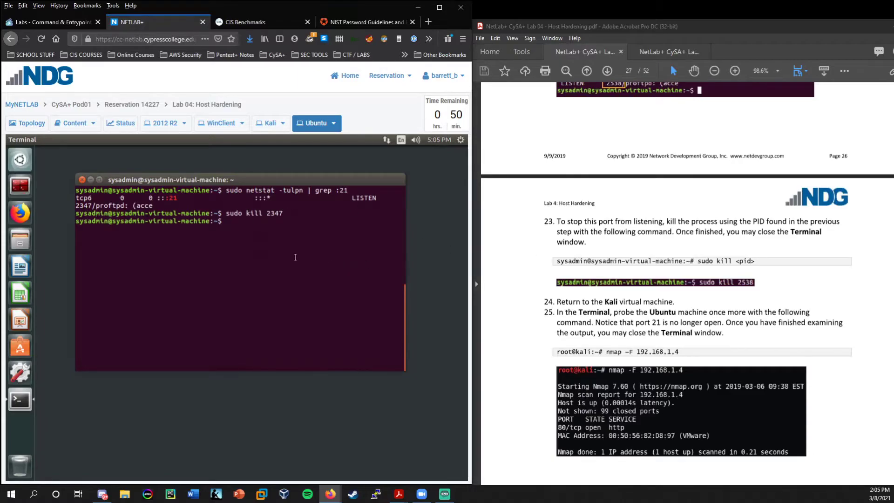
pyautogui.press('Up')
pyautogui.press('Up')
pyautogui.press('Return')
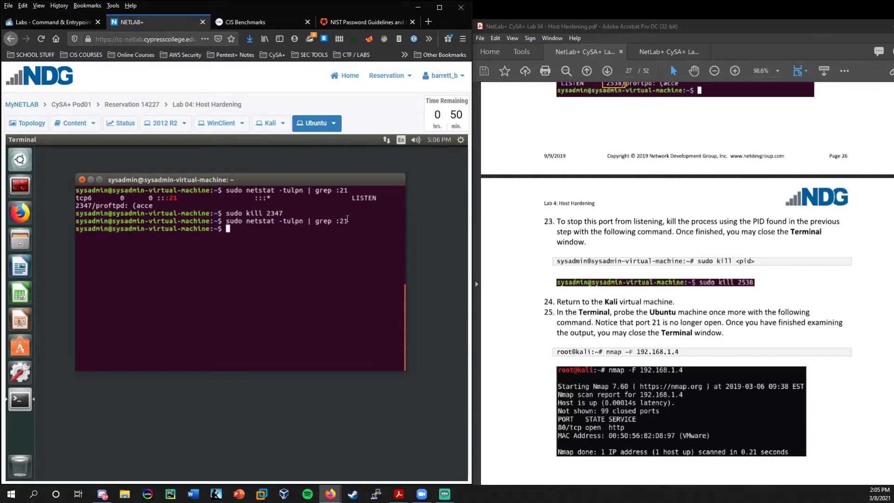
pyautogui.tripleClick(230, 212)
pyautogui.click(230, 210)
# On Kali, clear the terminal and rerun nmap -F 192.168.1.4, showing only 80/tcp http open.
pyautogui.click(259, 124)
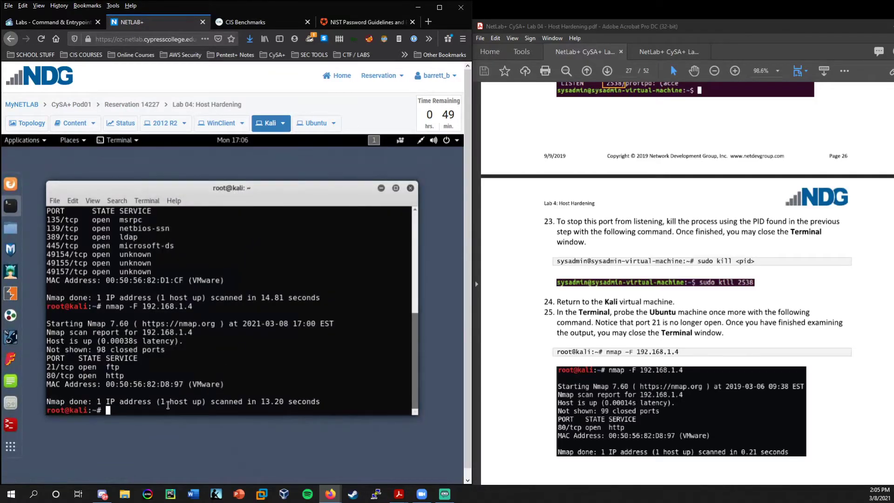
pyautogui.hotkey('ctrl', 'l')
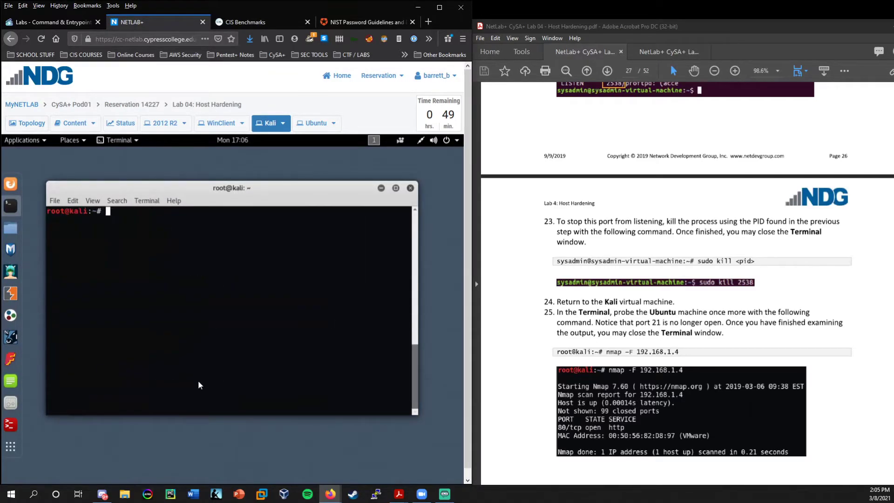
pyautogui.press('Up')
pyautogui.press('Return')
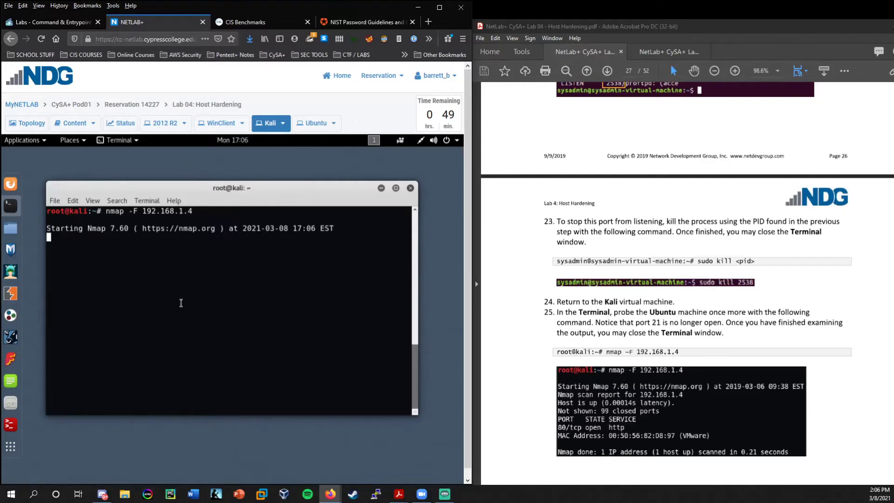
pyautogui.scroll(-3, 692, 357)
pyautogui.scroll(2, 692, 358)
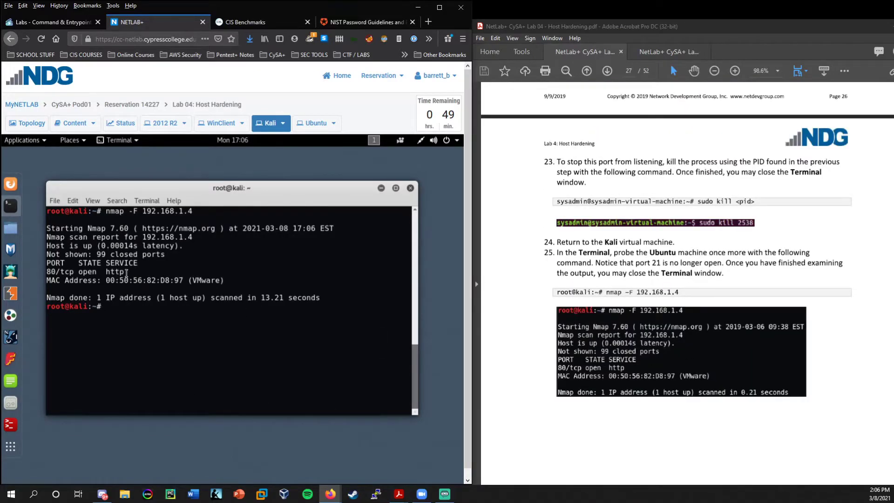
pyautogui.tripleClick(119, 272)
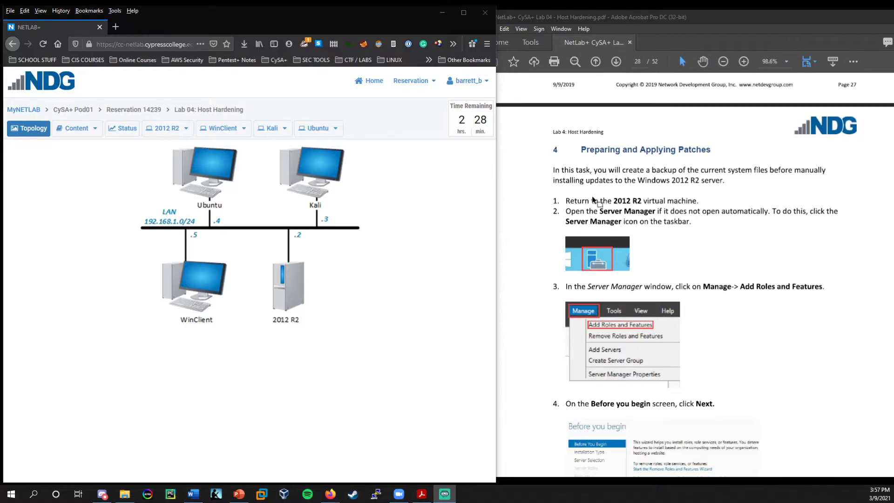
# Open the 2012 R2 server's console from the topology and reposition the Server Manager window.
pyautogui.click(293, 287)
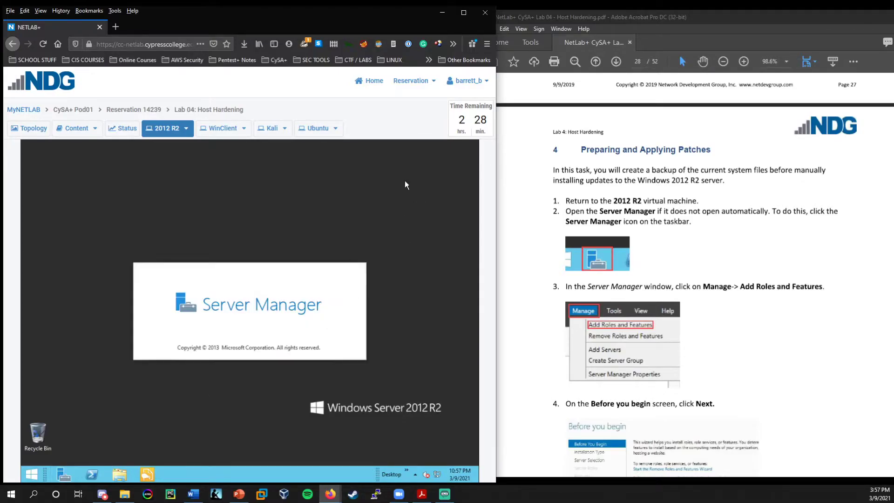
pyautogui.moveTo(398, 217); pyautogui.dragTo(340, 180)
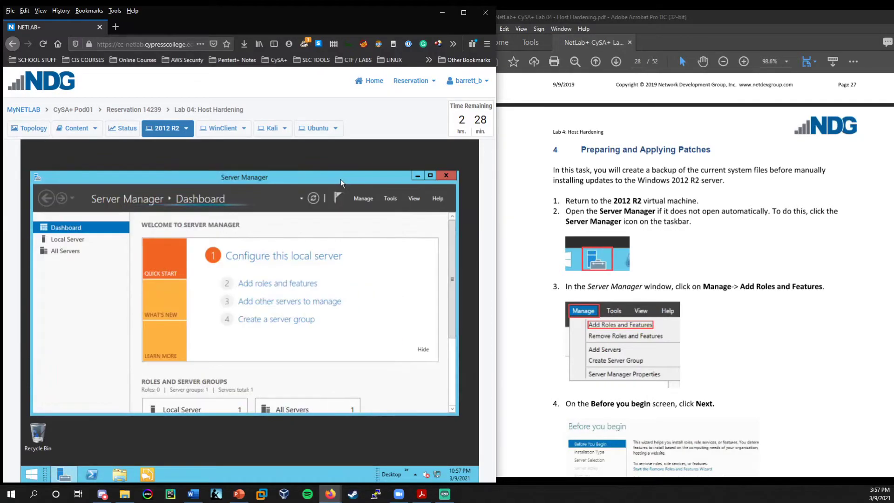
# Start Add Roles and Features, keeping role-based installation and this server, through to the Features page.
pyautogui.click(372, 195)
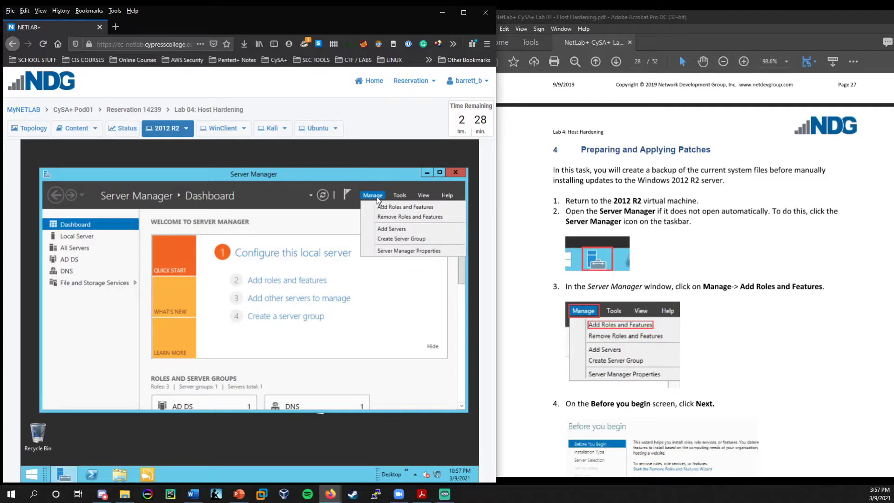
pyautogui.click(405, 207)
pyautogui.moveTo(278, 157); pyautogui.dragTo(302, 164)
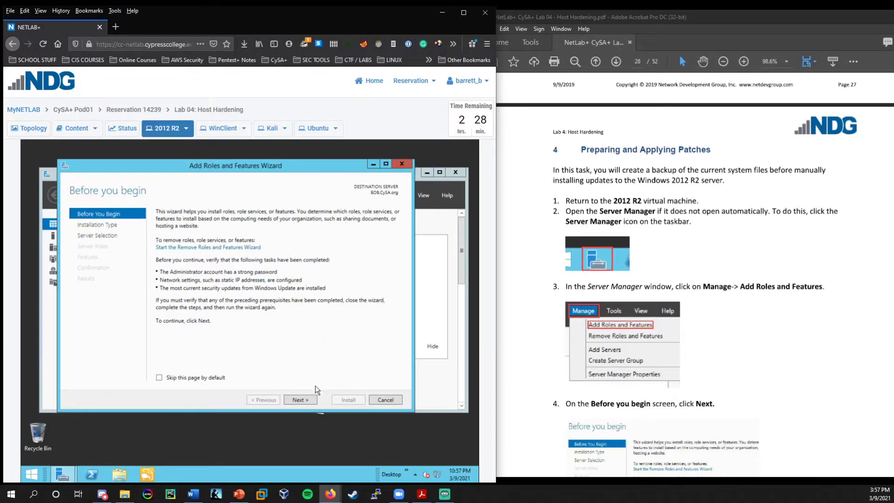
pyautogui.click(303, 397)
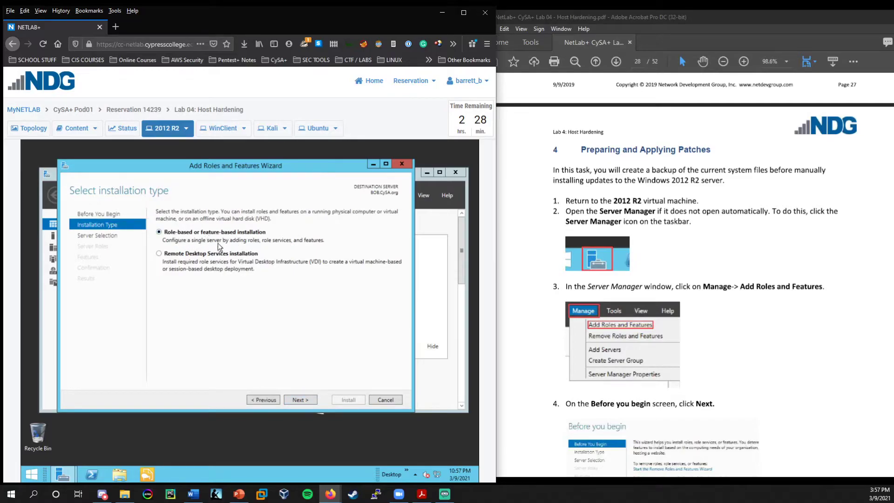
pyautogui.click(309, 400)
pyautogui.scroll(-10, 577, 332)
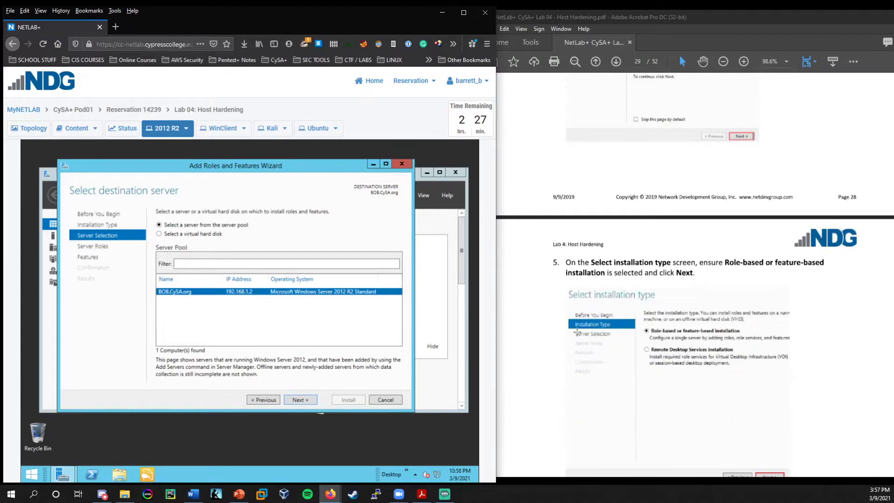
pyautogui.scroll(-8, 577, 332)
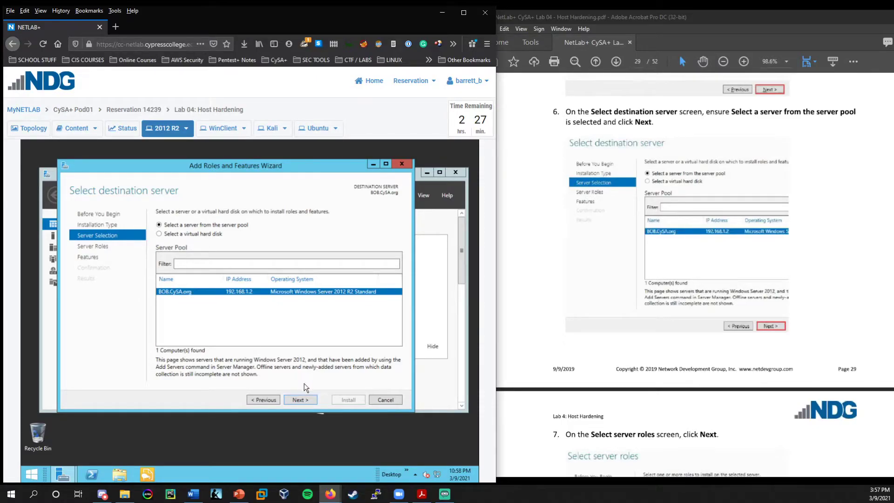
pyautogui.click(306, 400)
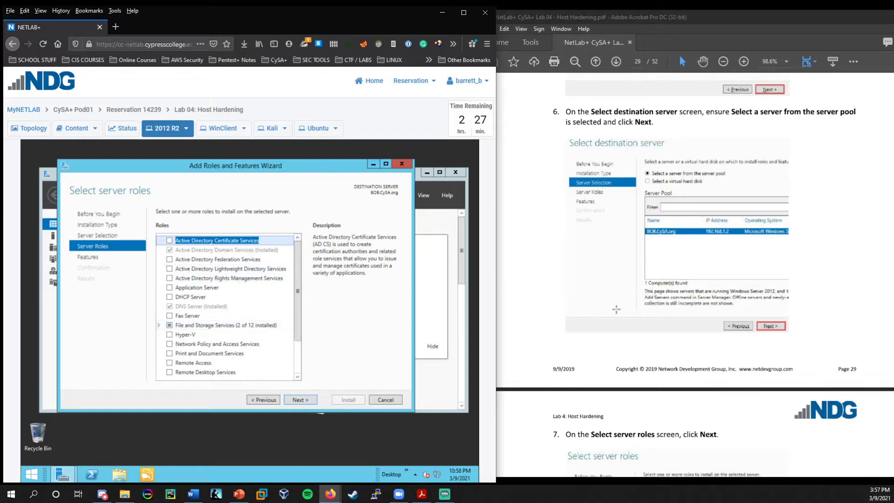
pyautogui.scroll(-5, 616, 303)
pyautogui.scroll(-1, 615, 303)
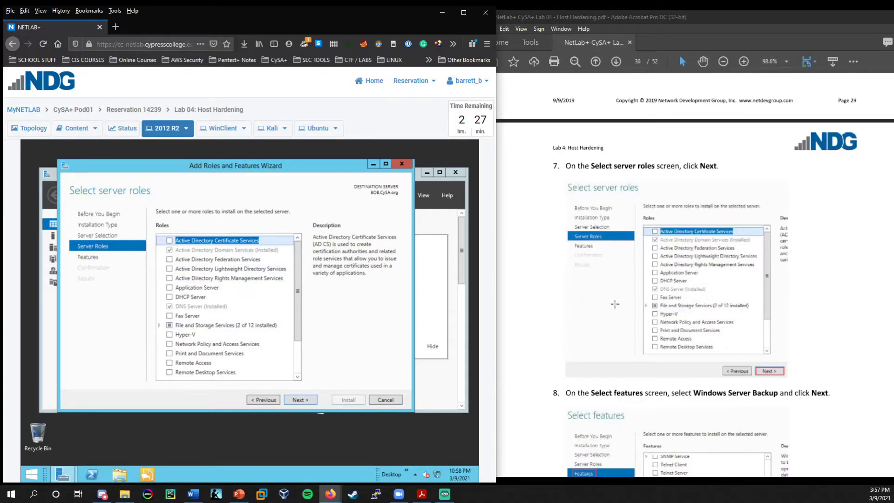
pyautogui.click(297, 400)
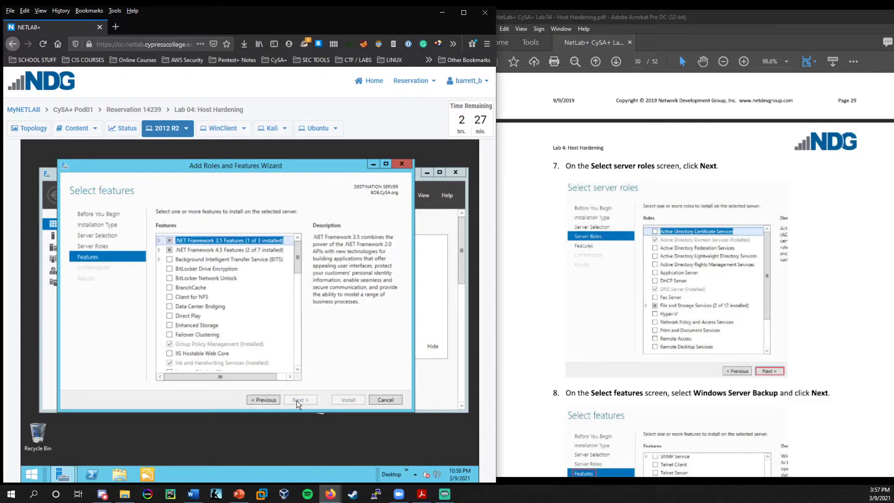
# Tick Windows Server Backup, install it, and close the finished wizard.
pyautogui.scroll(-6, 703, 261)
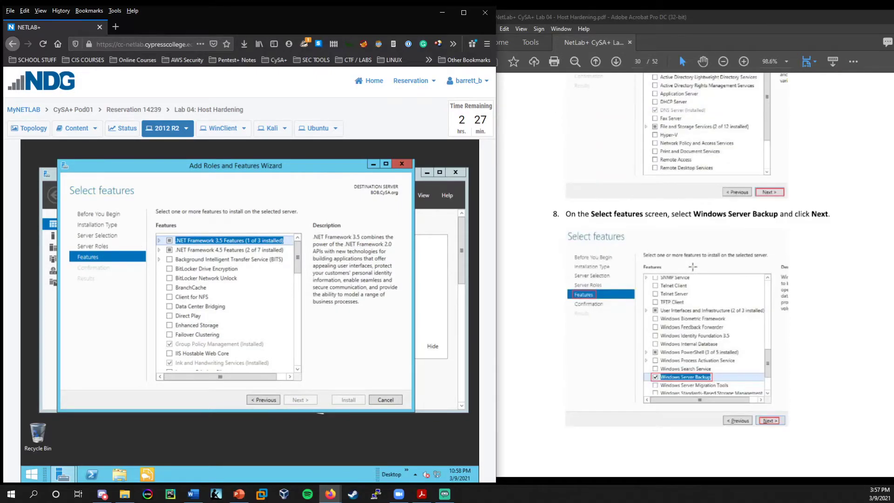
pyautogui.scroll(-1, 693, 267)
pyautogui.scroll(-5, 215, 290)
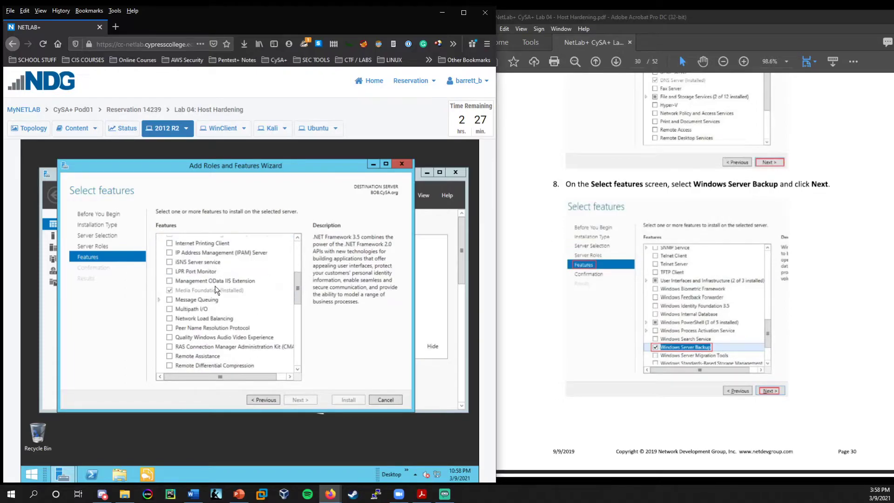
pyautogui.scroll(-5, 216, 290)
pyautogui.scroll(-3, 216, 293)
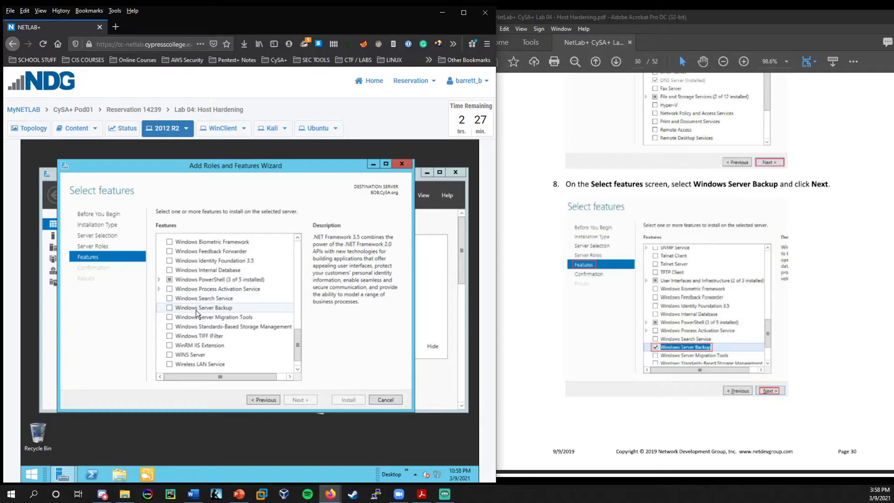
pyautogui.click(170, 308)
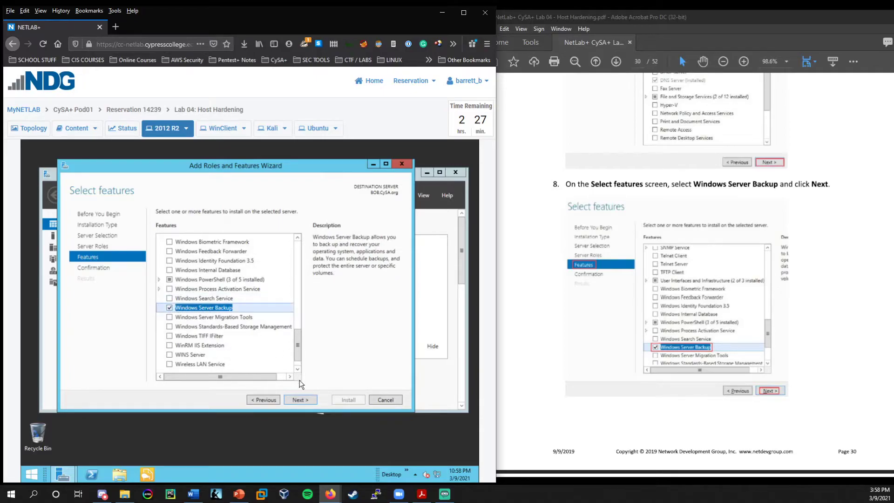
pyautogui.click(303, 399)
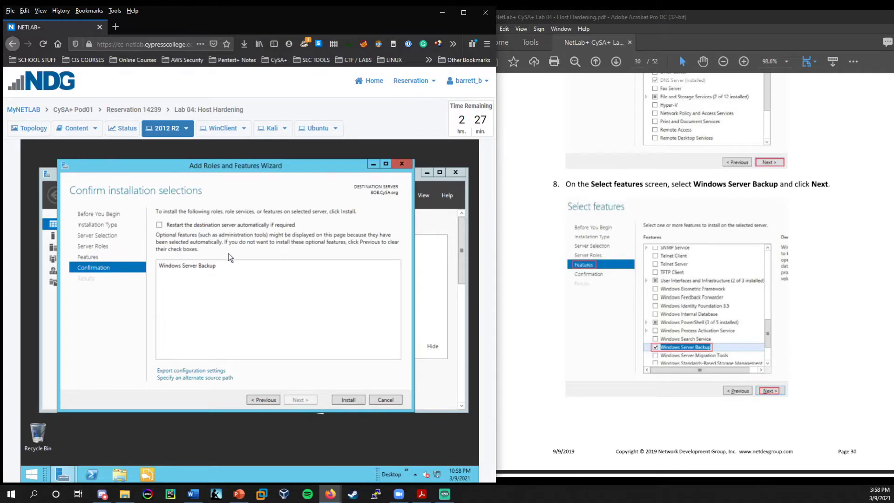
pyautogui.scroll(-5, 638, 299)
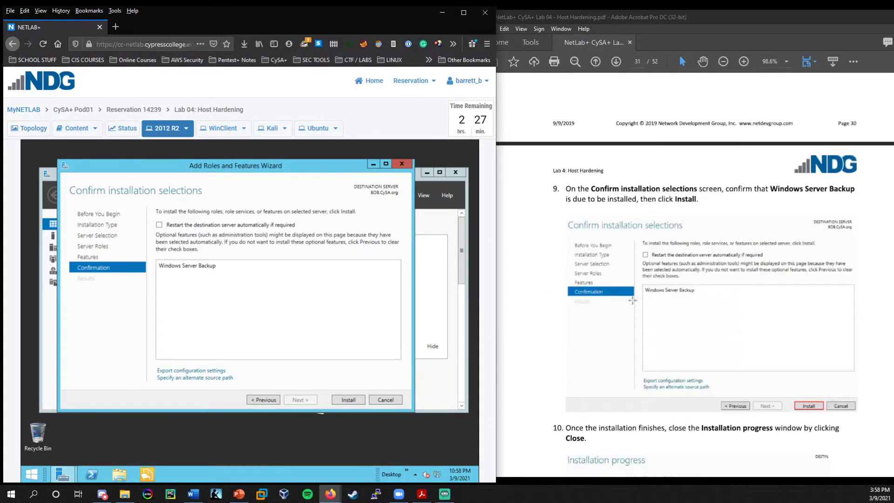
pyautogui.scroll(-1, 503, 321)
pyautogui.click(359, 398)
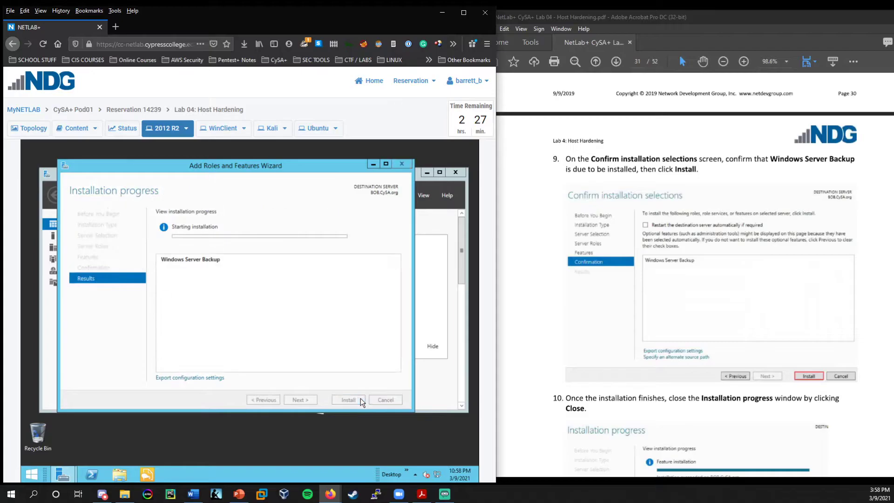
pyautogui.scroll(-8, 647, 333)
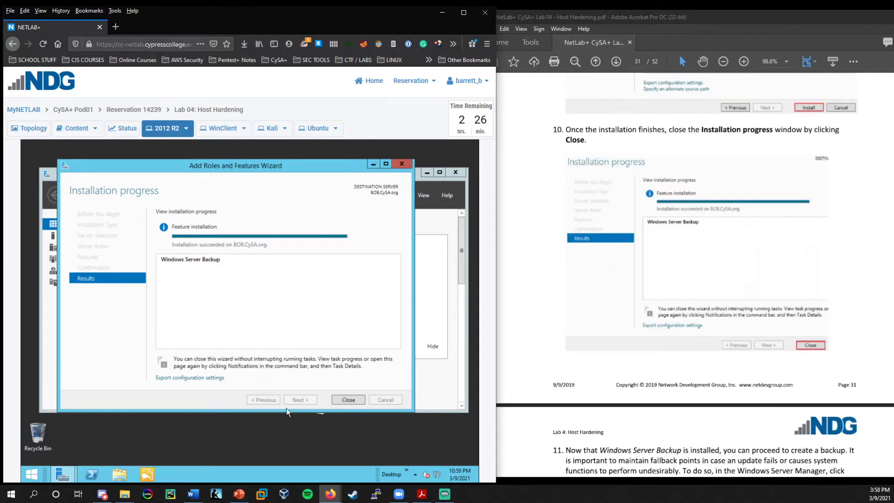
pyautogui.click(337, 401)
# Launch Windows Server Backup from Server Manager's Tools menu and select Local Backup.
pyautogui.scroll(-5, 672, 284)
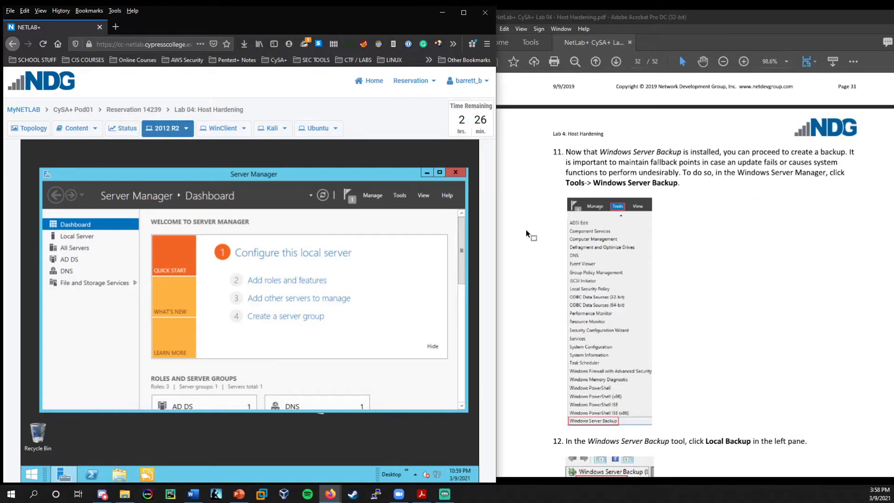
pyautogui.click(395, 194)
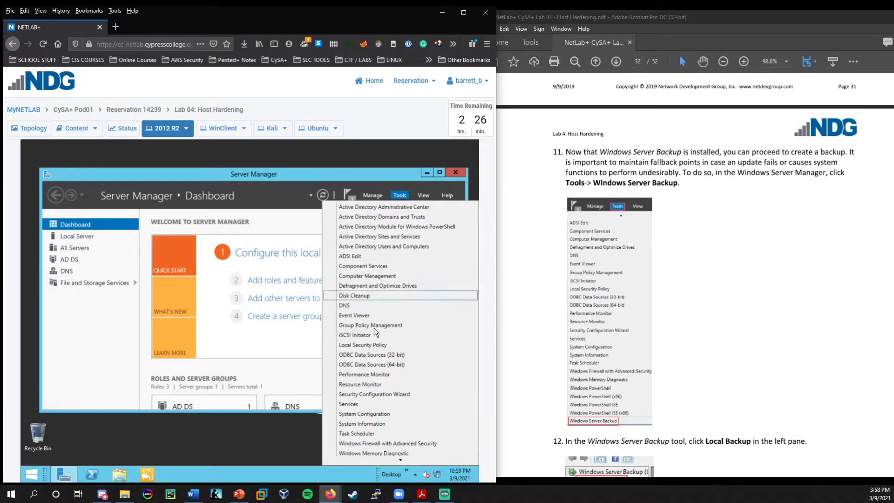
pyautogui.scroll(-2, 368, 395)
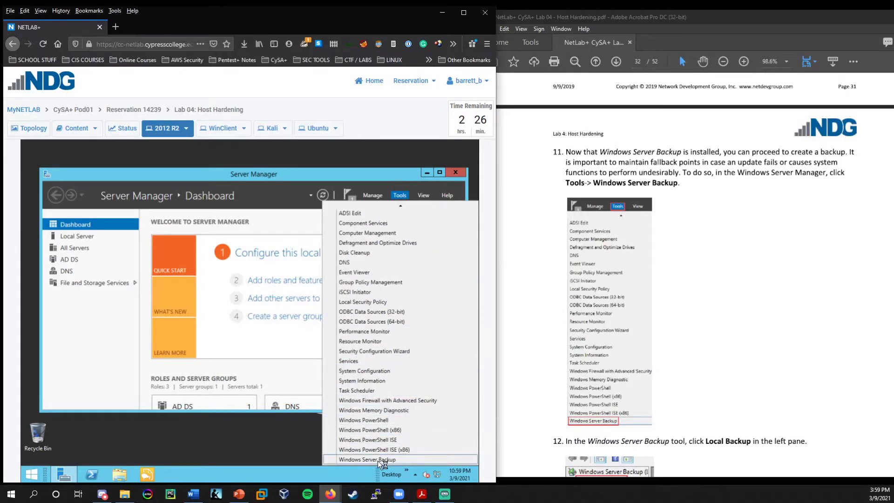
pyautogui.click(378, 460)
pyautogui.scroll(-4, 643, 307)
pyautogui.scroll(-4, 643, 307)
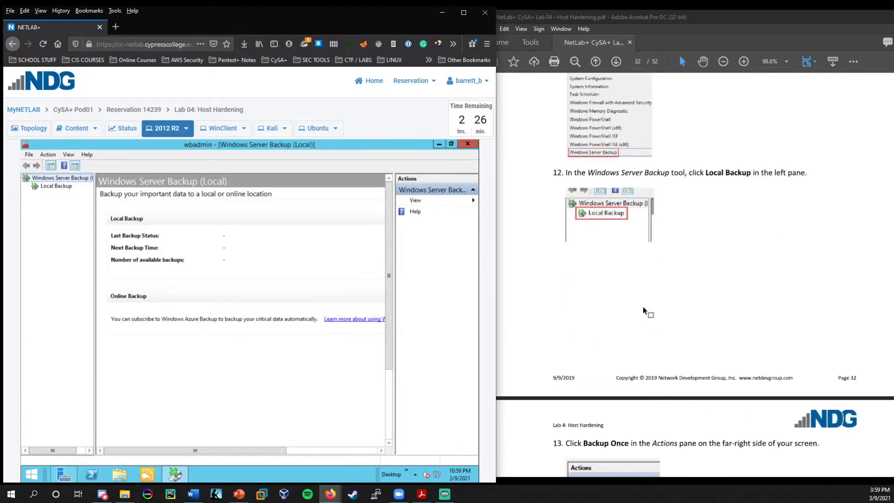
pyautogui.scroll(-1, 644, 311)
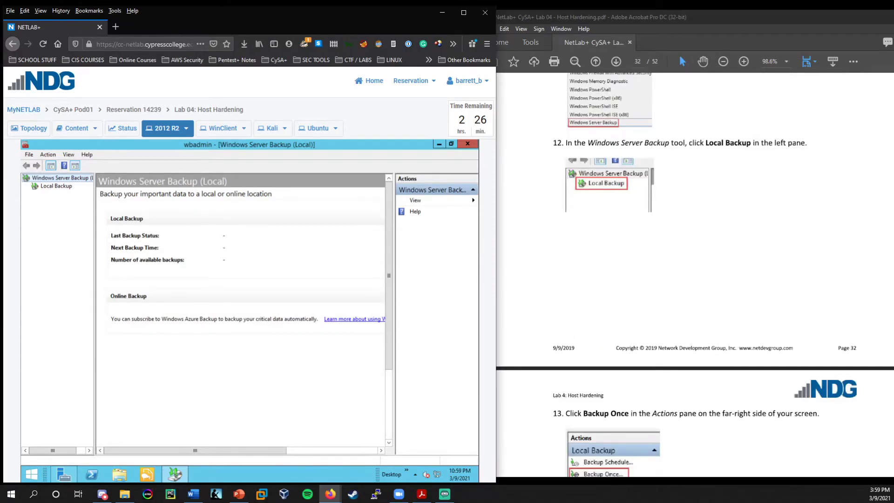
pyautogui.click(57, 186)
pyautogui.scroll(-10, 651, 312)
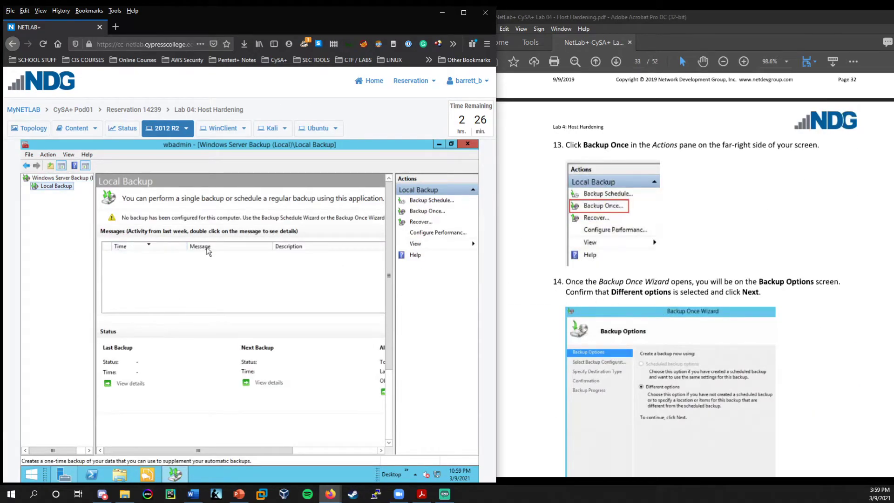
# Run Backup Once with Different options, Full server and local drives, targeting Backup (E:).
pyautogui.click(429, 212)
pyautogui.scroll(-3, 553, 242)
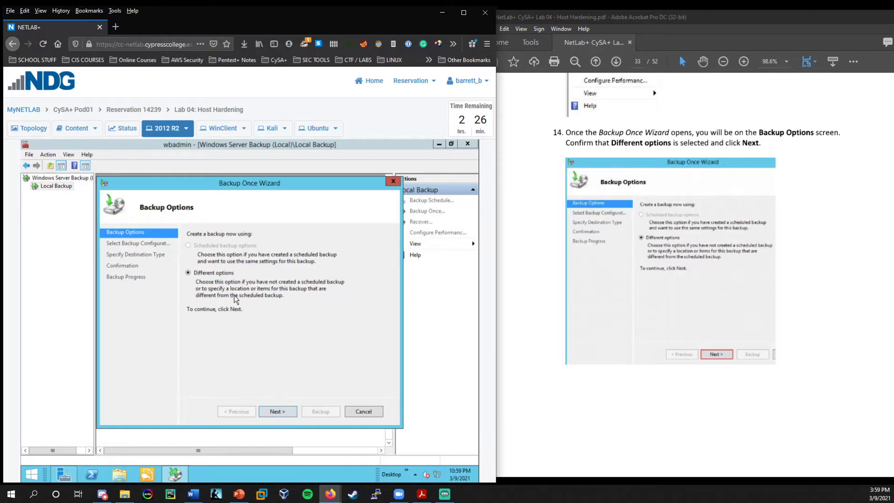
pyautogui.click(281, 415)
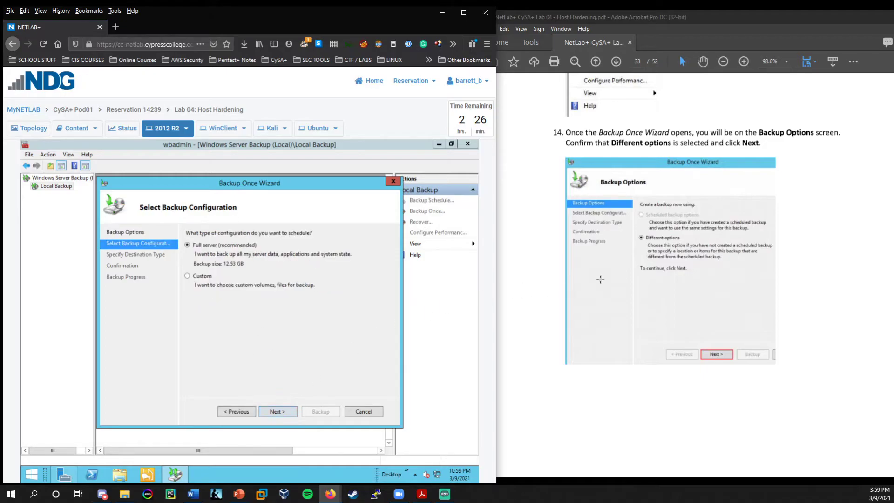
pyautogui.scroll(-10, 600, 279)
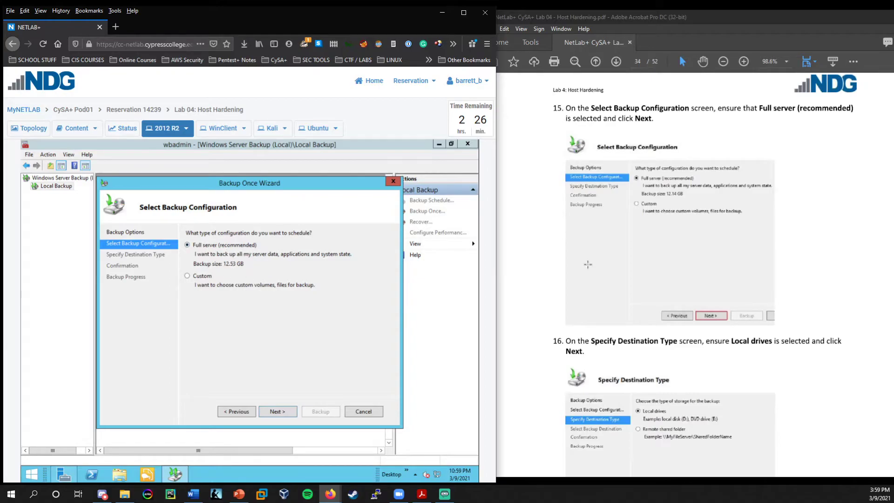
pyautogui.scroll(-2, 652, 279)
pyautogui.click(283, 412)
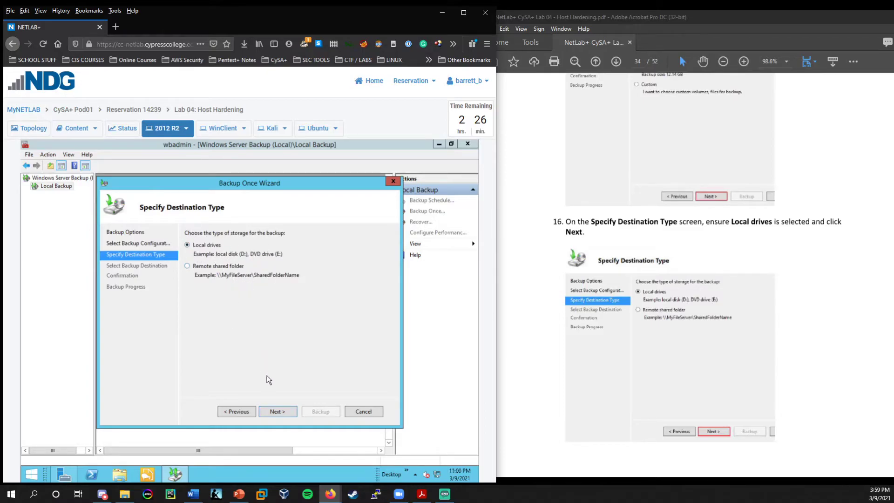
pyautogui.click(282, 412)
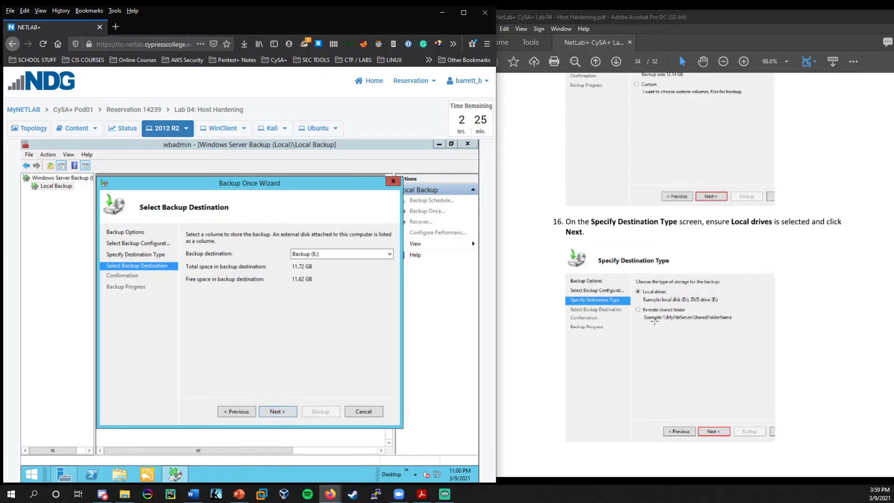
pyautogui.scroll(-9, 654, 321)
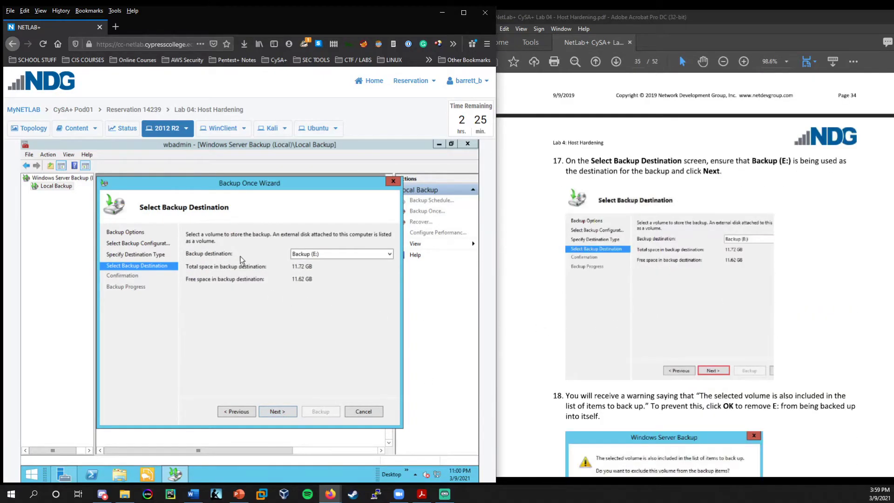
pyautogui.click(339, 255)
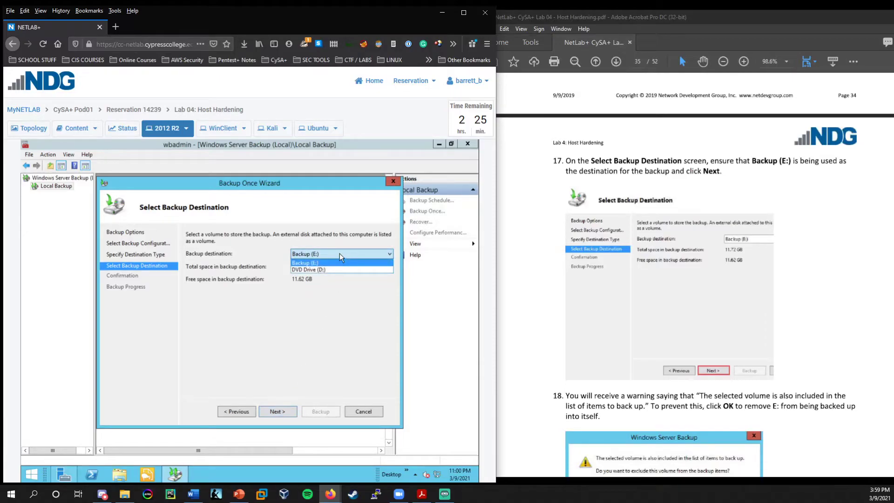
pyautogui.click(340, 253)
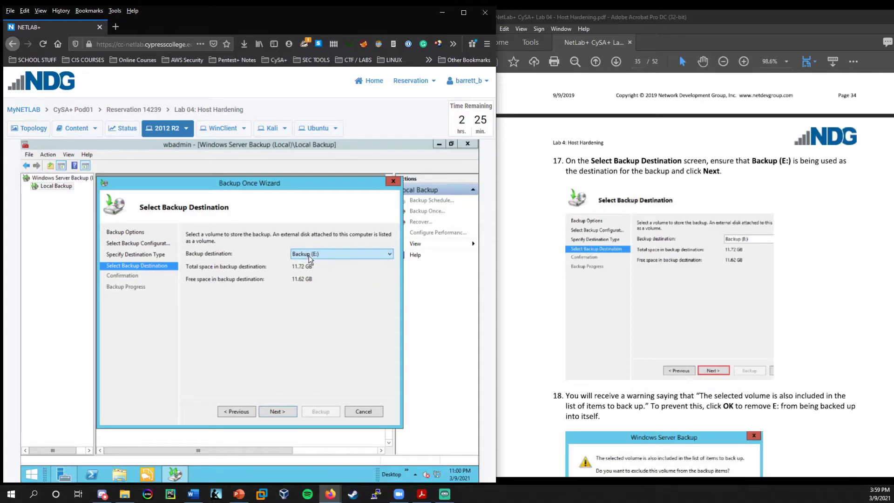
# Accept Backup (E:), exclude E: from the backup items, and accept the same-disk warning.
pyautogui.click(276, 409)
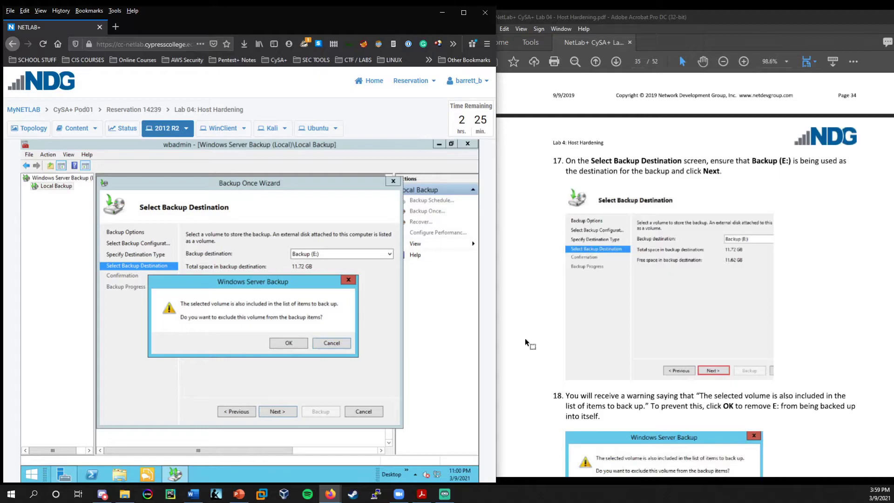
pyautogui.scroll(-5, 694, 308)
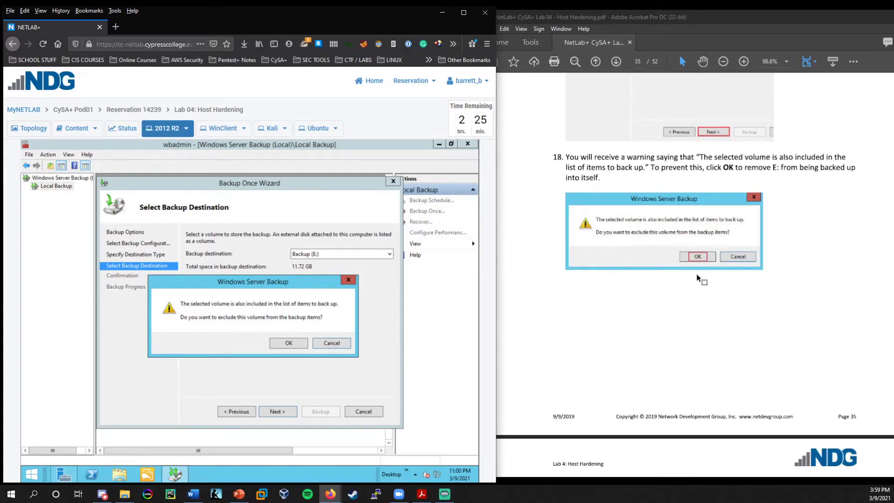
pyautogui.click(286, 342)
pyautogui.scroll(-5, 577, 268)
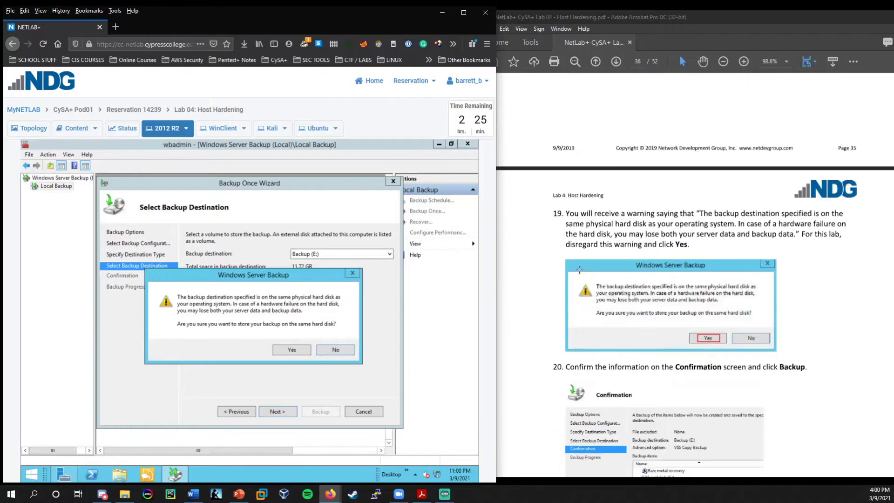
pyautogui.click(291, 350)
pyautogui.scroll(-5, 643, 289)
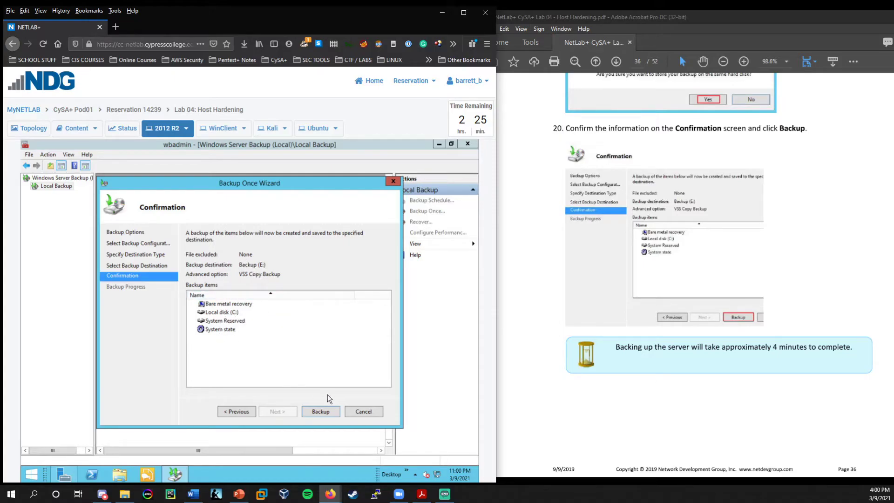
# Start the backup and dismiss the resulting not-enough-free-space error.
pyautogui.click(320, 412)
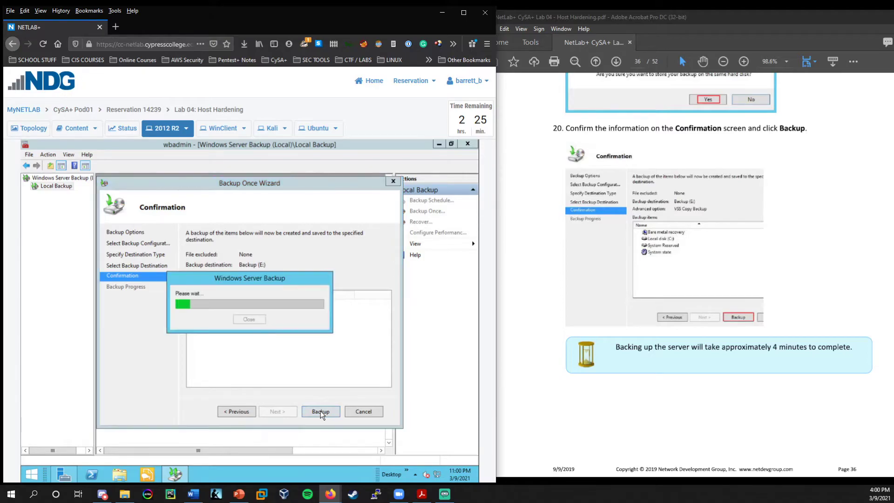
pyautogui.scroll(-4, 688, 263)
pyautogui.scroll(2, 688, 263)
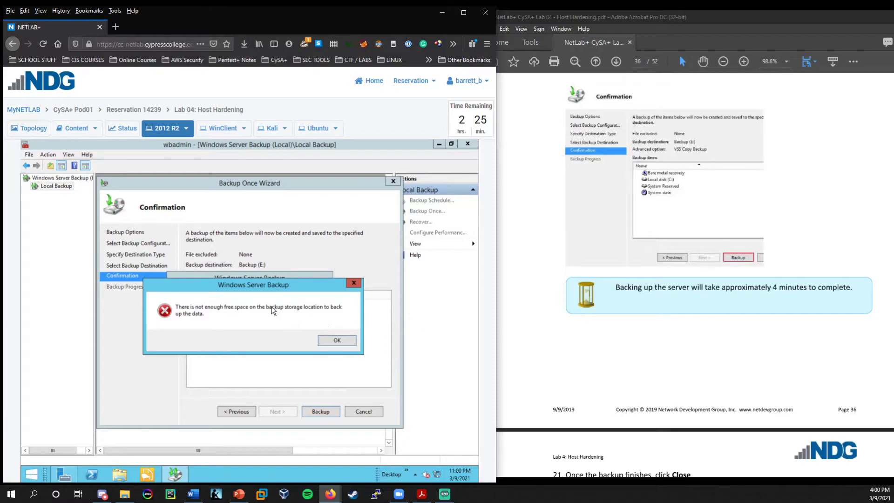
pyautogui.moveTo(306, 291)
pyautogui.mouseDown()
pyautogui.moveTo(325, 297)
pyautogui.moveTo(301, 300)
pyautogui.mouseUp()
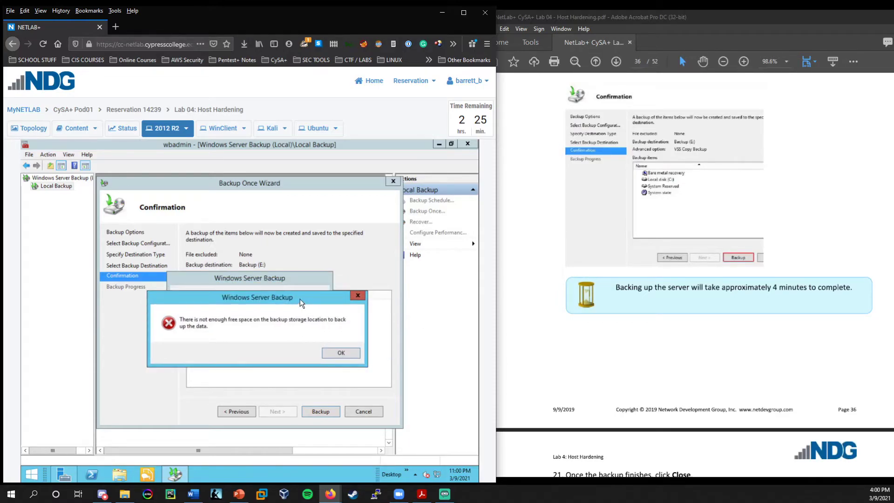
pyautogui.scroll(-7, 614, 319)
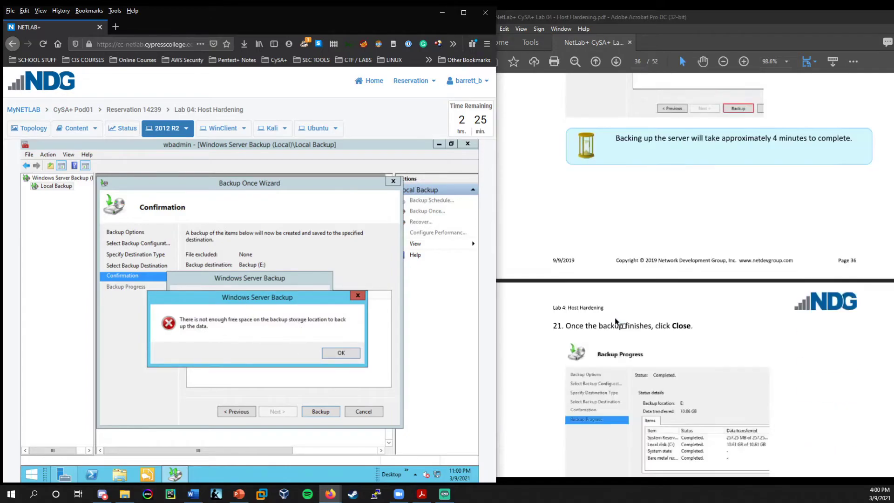
pyautogui.scroll(-5, 614, 319)
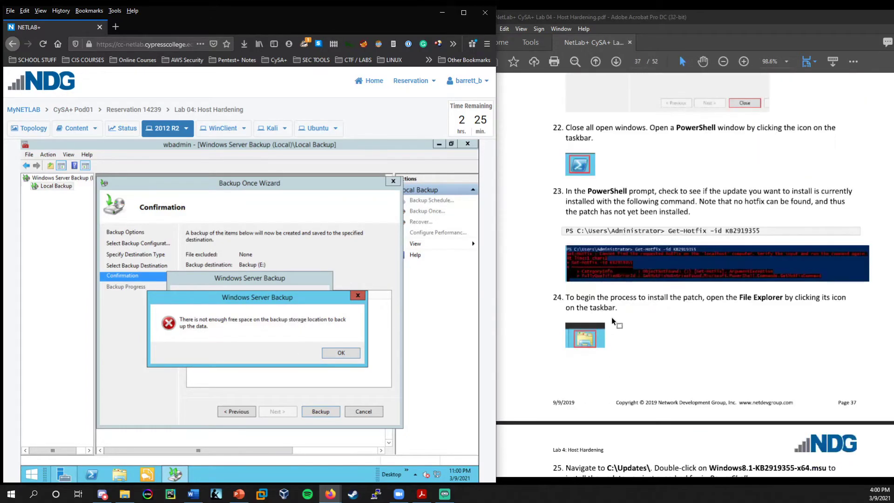
pyautogui.scroll(12, 614, 320)
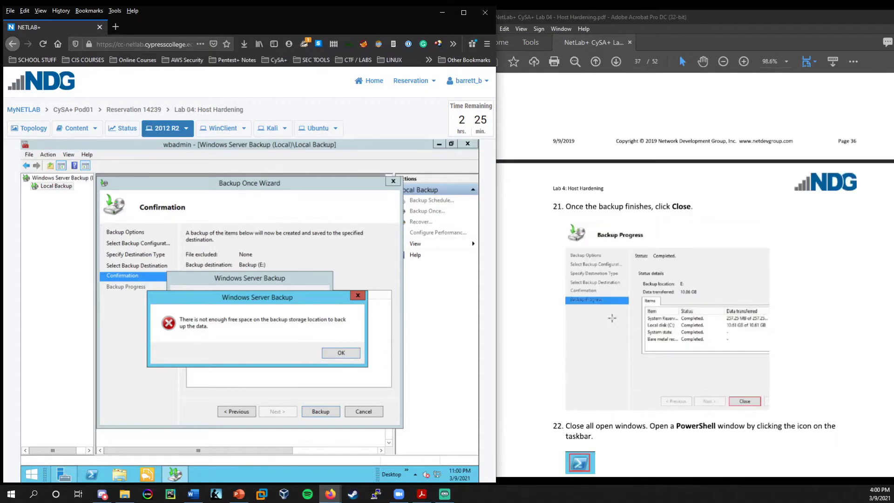
pyautogui.scroll(2, 611, 318)
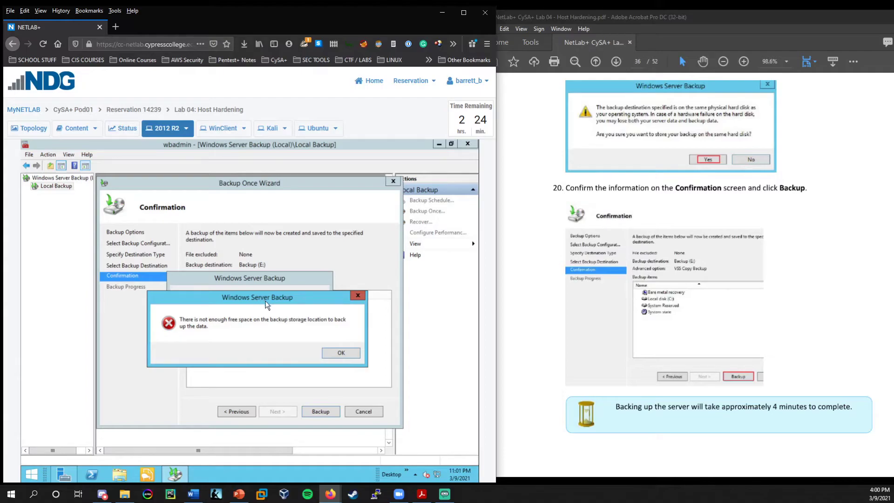
pyautogui.click(339, 353)
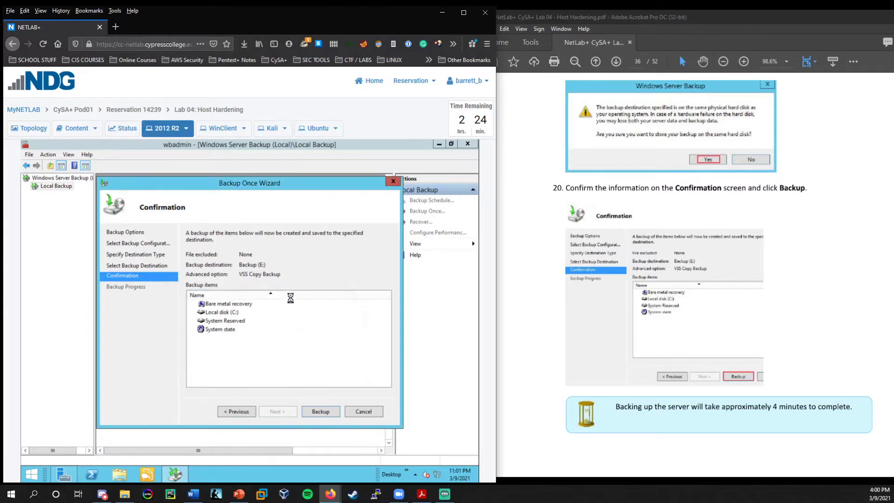
# Close the Backup Once wizard without running the backup.
pyautogui.scroll(-5, 737, 377)
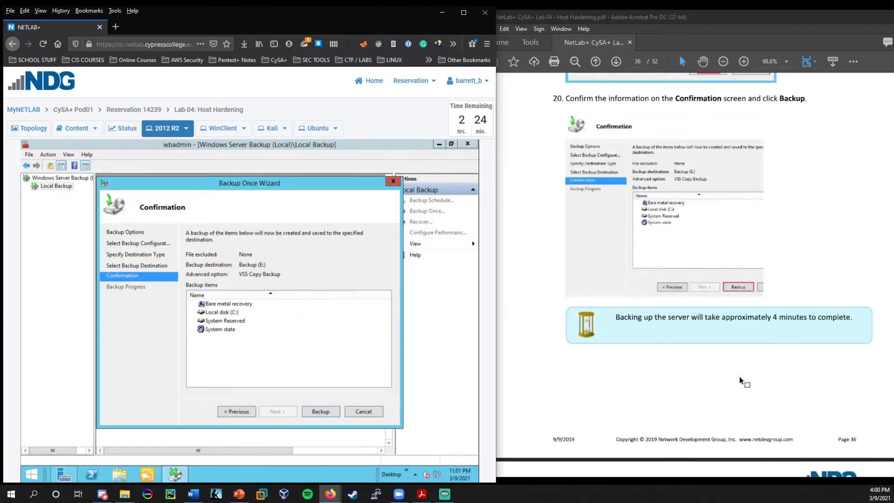
pyautogui.scroll(3, 737, 377)
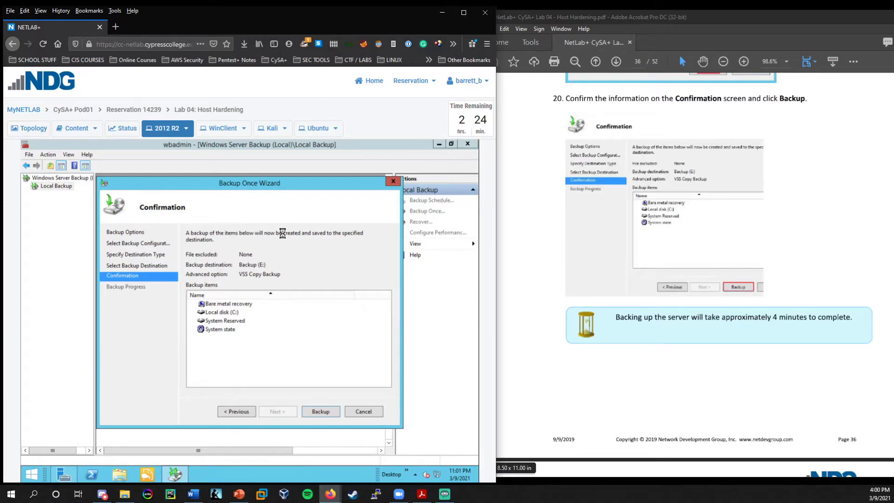
pyautogui.moveTo(303, 181); pyautogui.dragTo(326, 199)
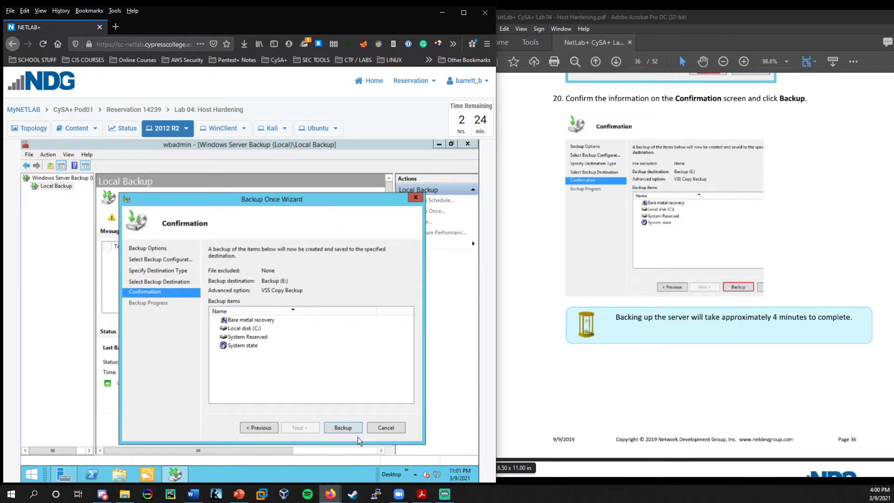
pyautogui.click(415, 197)
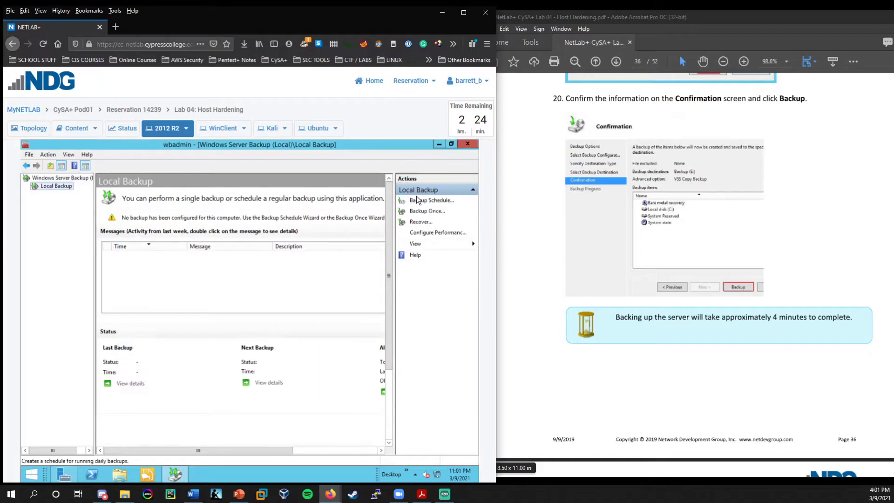
# Close Windows Server Backup and Server Manager, then bring up PowerShell's taskbar jump list.
pyautogui.click(467, 144)
pyautogui.scroll(-5, 592, 233)
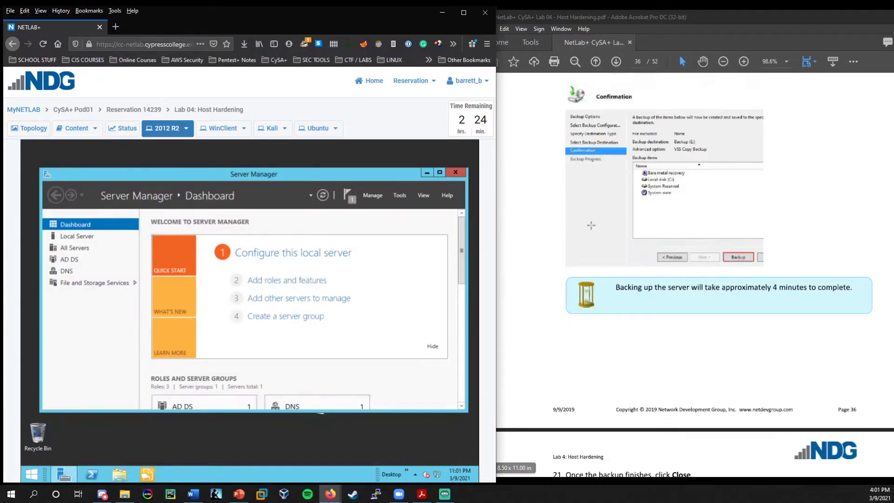
pyautogui.scroll(-4, 592, 233)
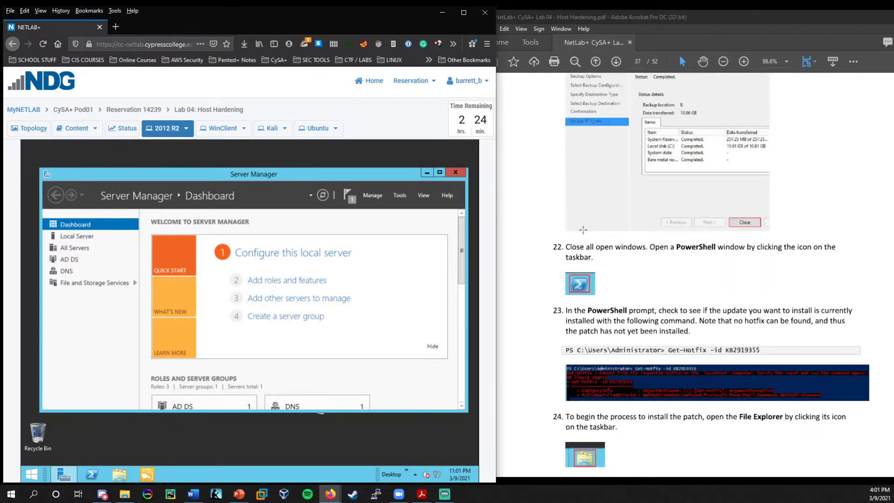
pyautogui.scroll(-3, 583, 230)
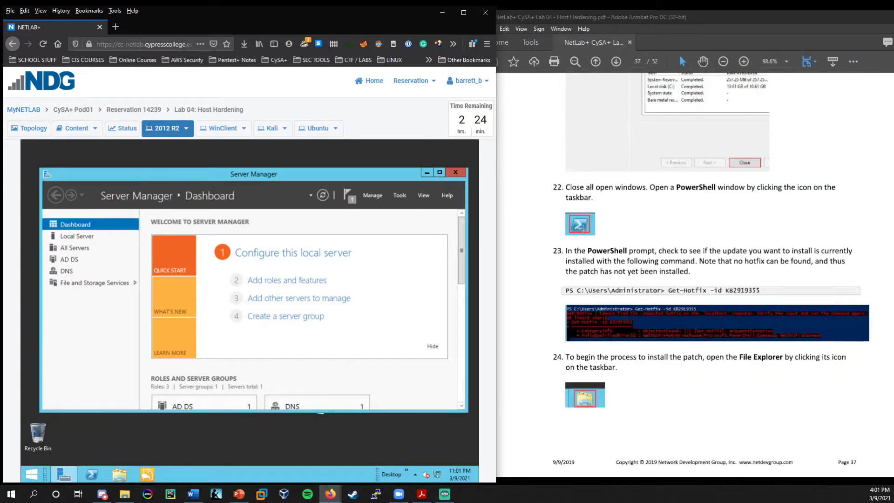
pyautogui.scroll(-2, 583, 230)
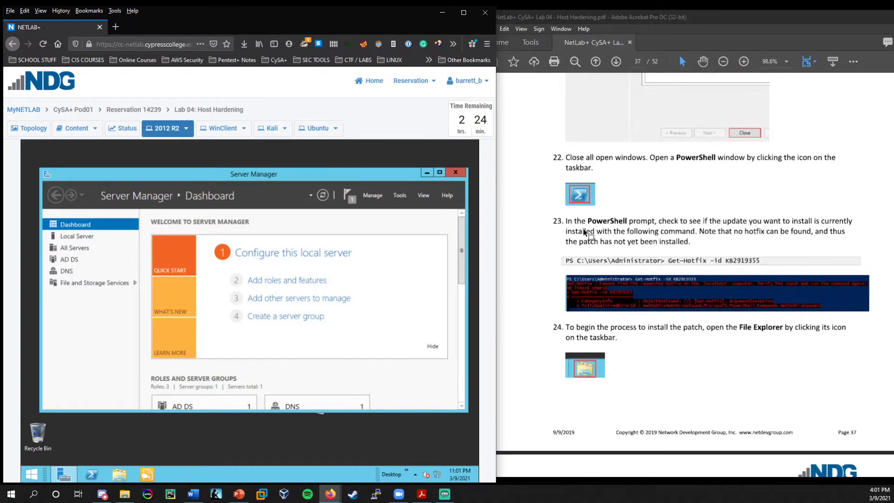
pyautogui.click(456, 173)
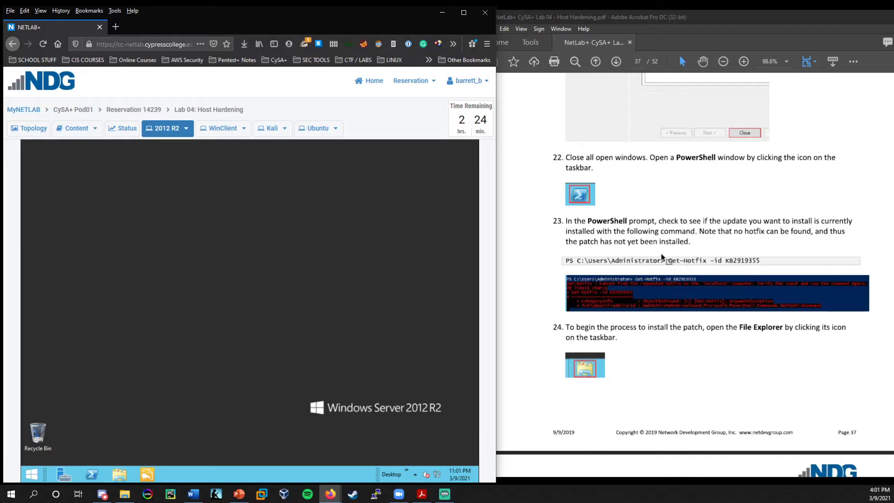
pyautogui.rightClick(90, 473)
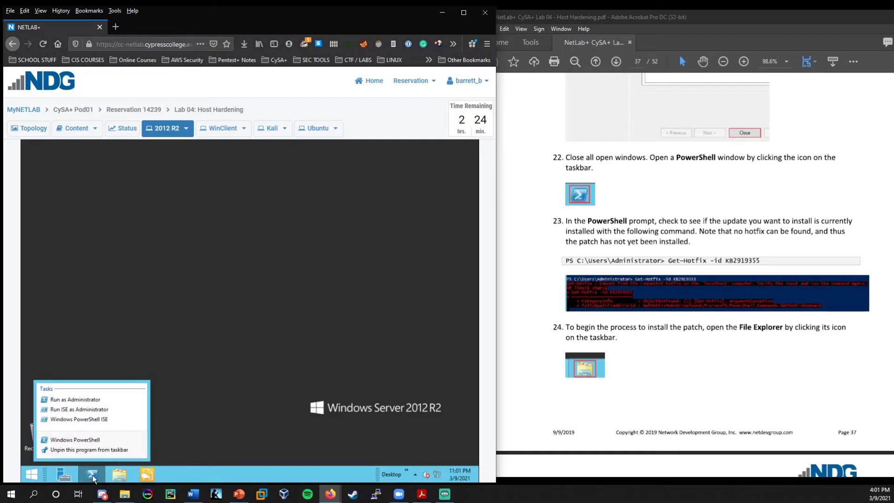
# Launch PowerShell as administrator and switch its console to a larger Lucida Console font.
pyautogui.click(74, 399)
pyautogui.moveTo(273, 146); pyautogui.dragTo(310, 161)
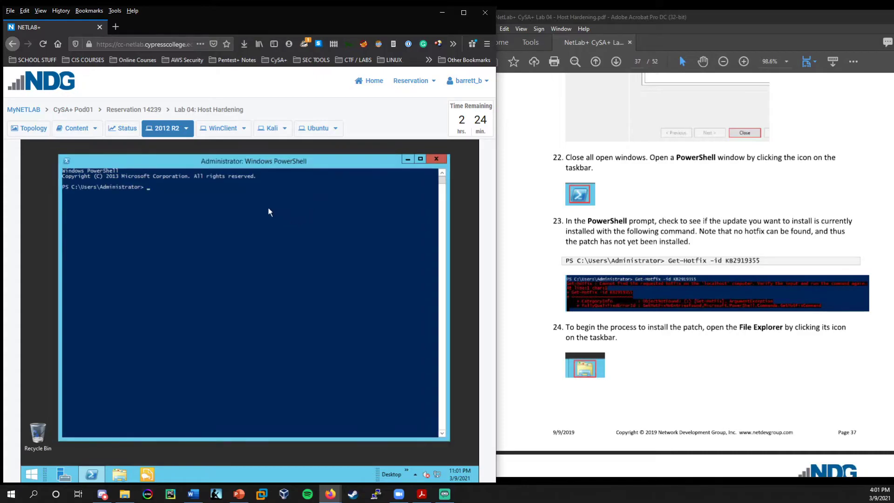
pyautogui.click(173, 185)
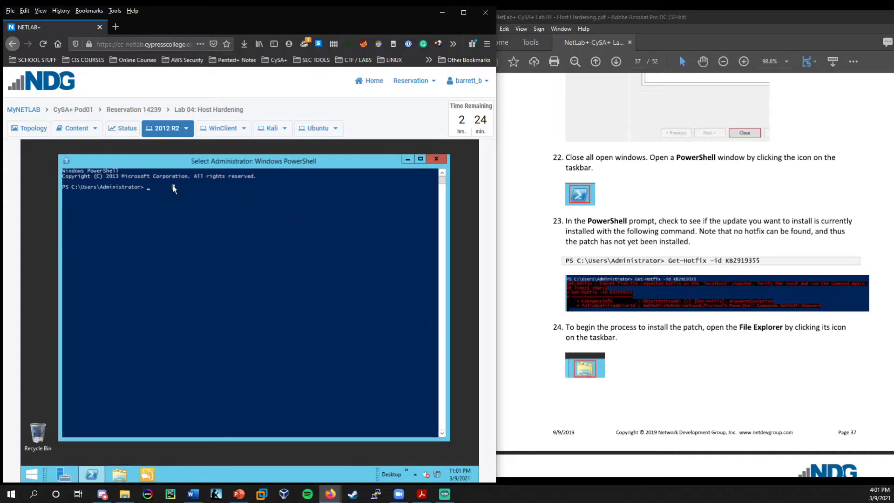
pyautogui.rightClick(167, 160)
pyautogui.click(195, 246)
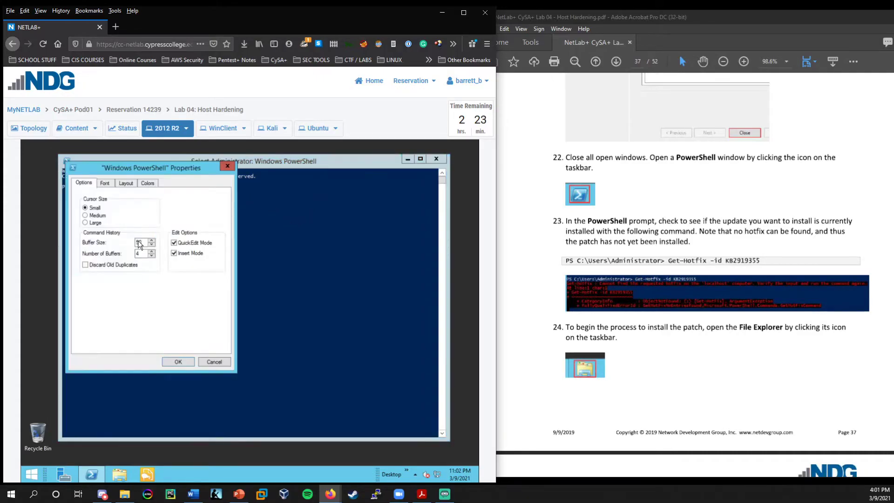
pyautogui.click(106, 183)
pyautogui.click(112, 330)
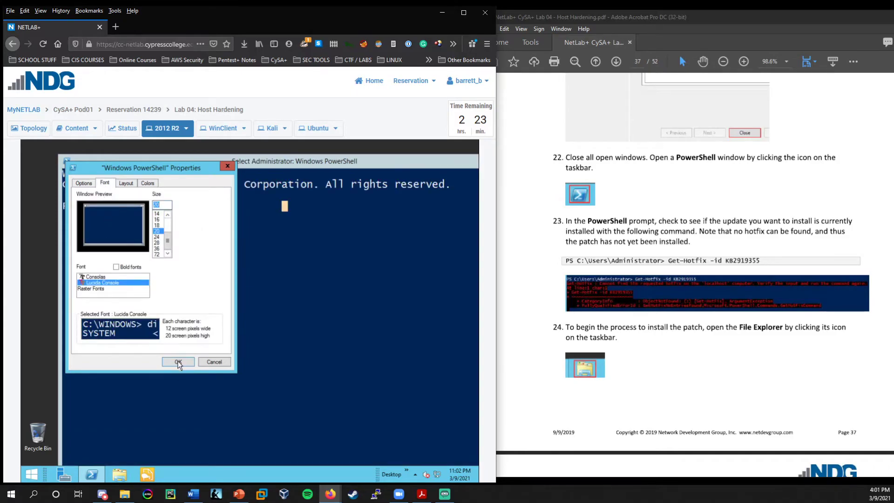
pyautogui.click(177, 361)
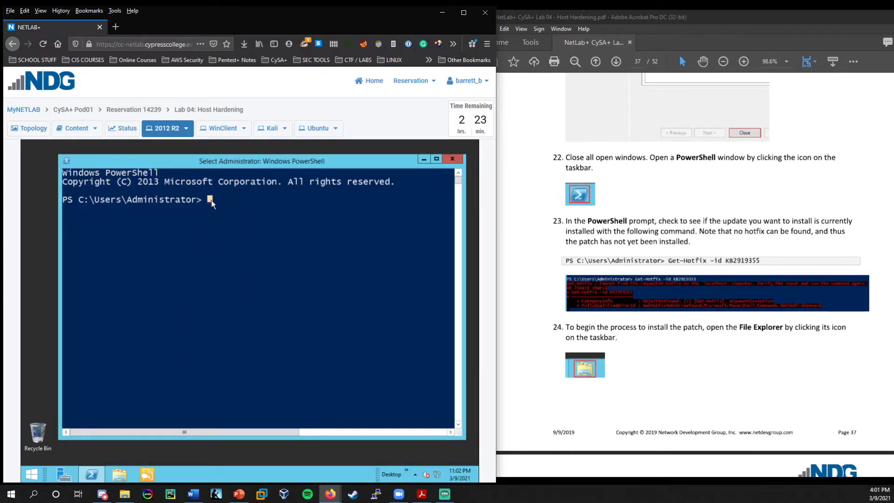
# Run Get-Hotfix -id KB2919355, confirming the hotfix is not installed.
pyautogui.write('Get-')
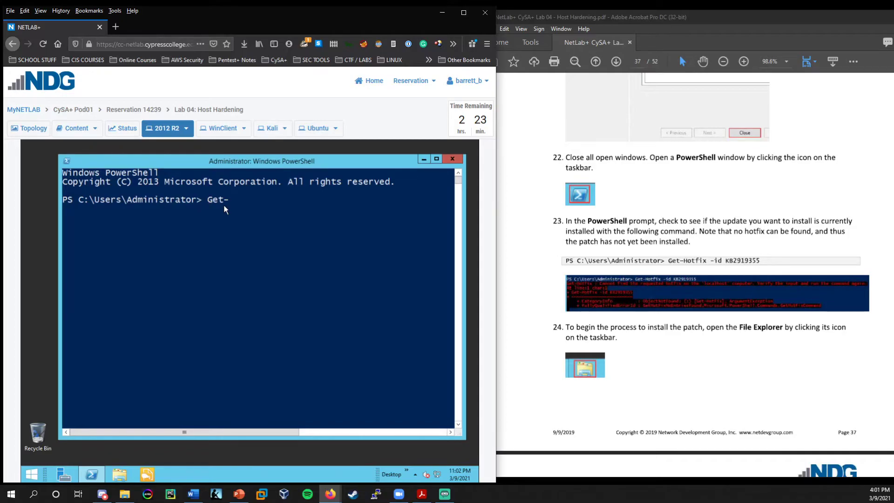
pyautogui.write('Hotfix -id KB29193')
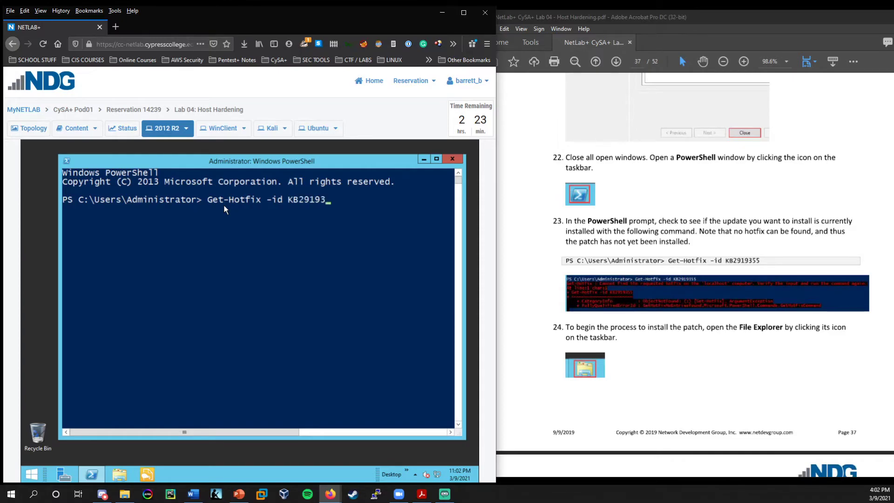
pyautogui.write('55')
pyautogui.press('Return')
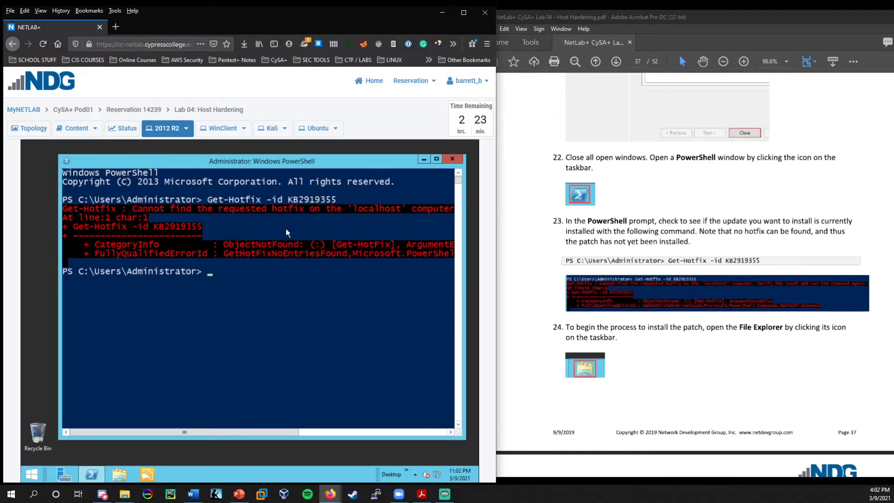
pyautogui.scroll(-3, 691, 370)
pyautogui.scroll(-1, 684, 367)
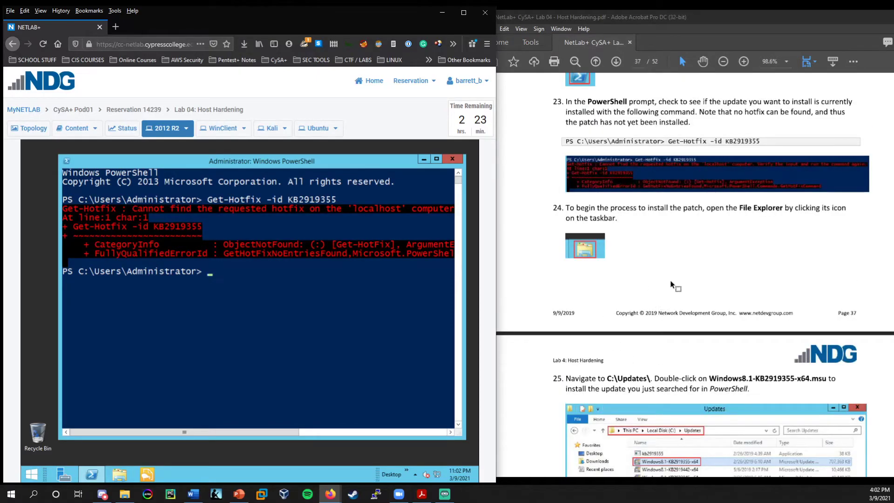
# Open the C:\Updates folder in File Explorer.
pyautogui.click(121, 476)
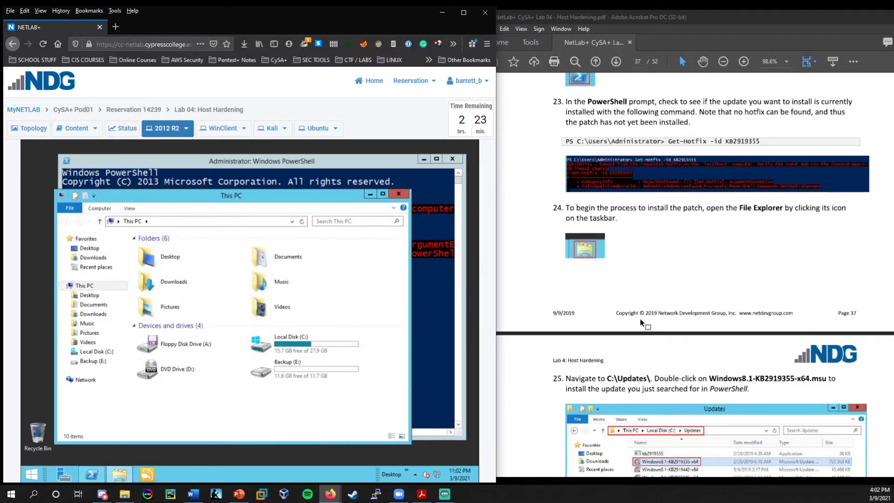
pyautogui.scroll(-8, 641, 322)
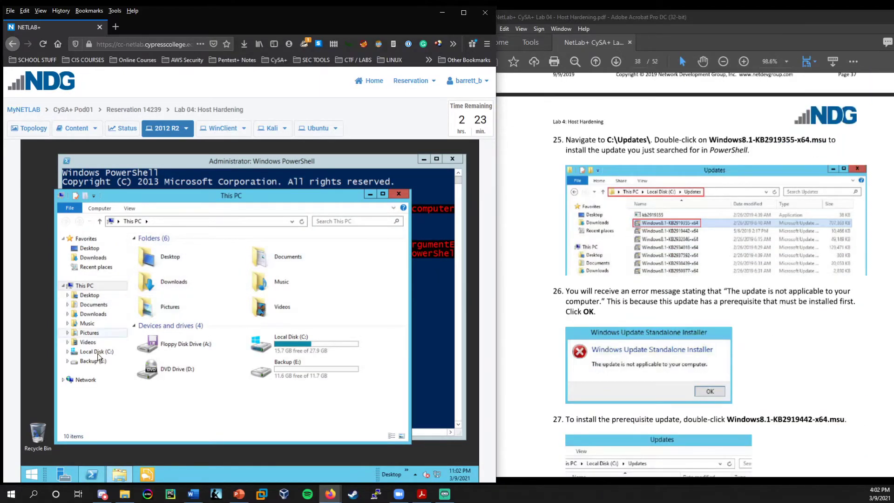
pyautogui.click(97, 353)
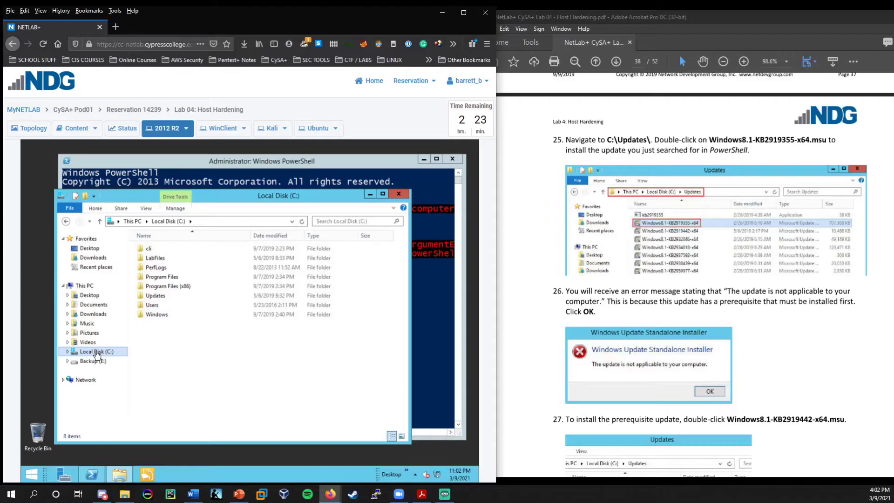
pyautogui.doubleClick(154, 296)
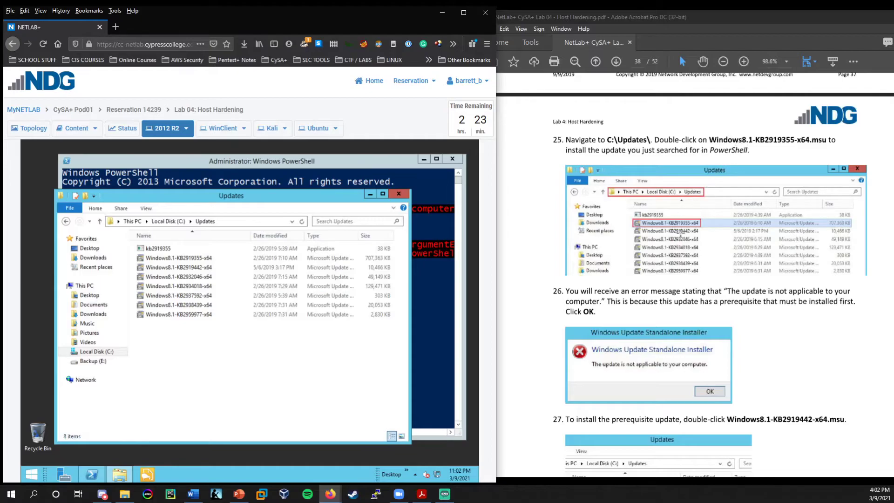
# Try installing Windows8.1-KB2919355-x64 and dismiss its not-applicable error.
pyautogui.click(194, 259)
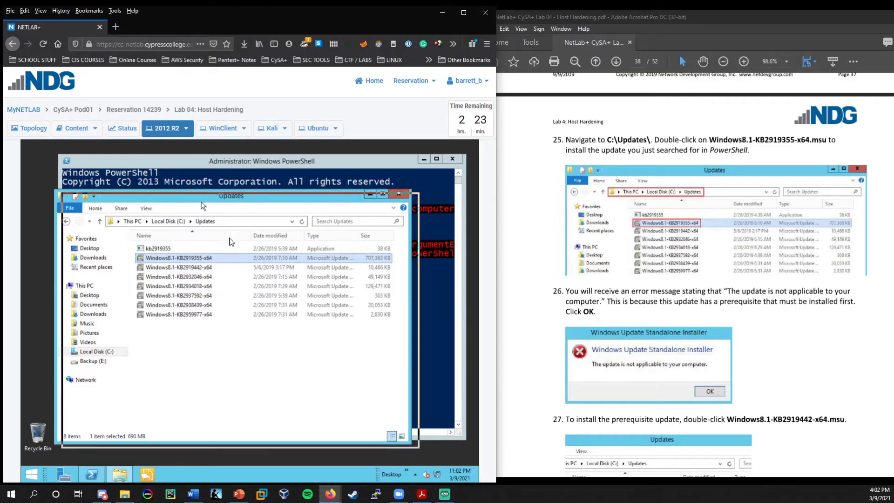
pyautogui.moveTo(221, 194); pyautogui.dragTo(197, 170)
pyautogui.scroll(-1, 527, 276)
pyautogui.scroll(-4, 527, 275)
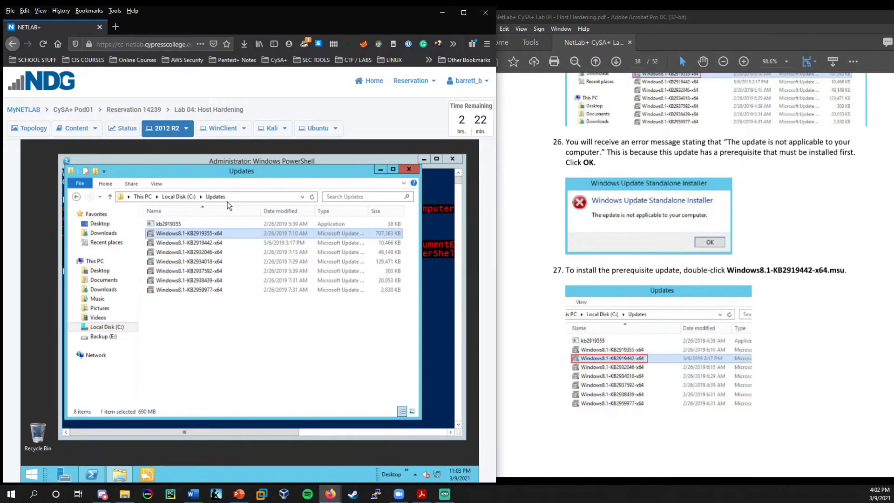
pyautogui.doubleClick(191, 233)
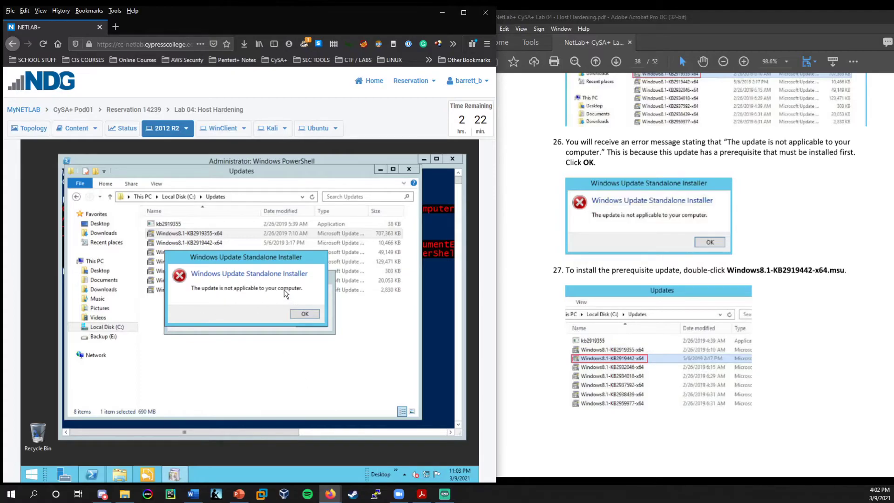
pyautogui.click(300, 314)
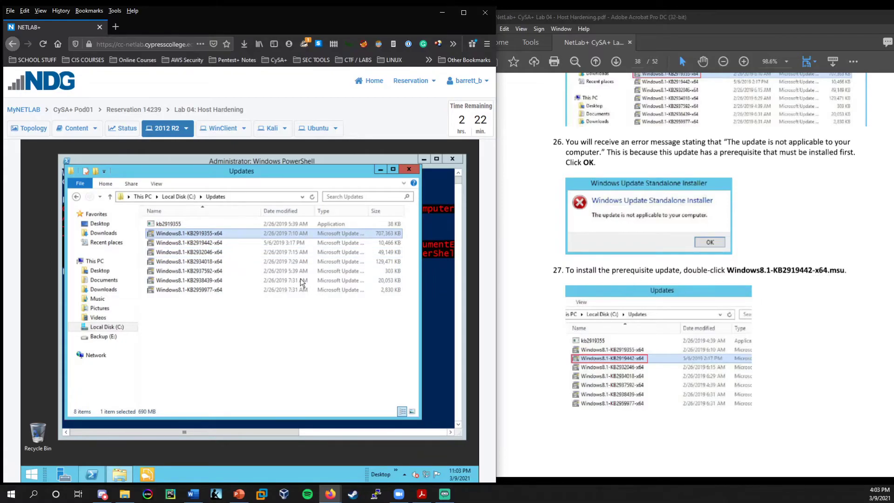
pyautogui.click(196, 245)
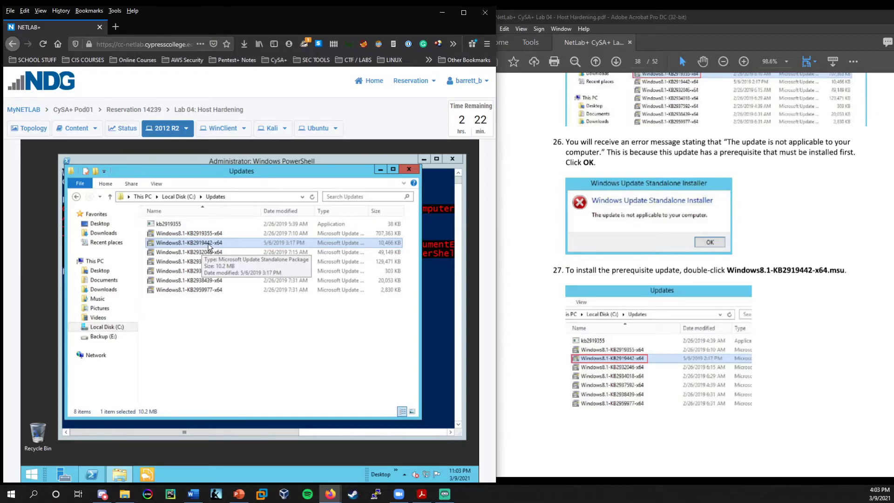
# Install Windows8.1-KB2919442-x64, confirming with Yes and closing the installer when done.
pyautogui.doubleClick(209, 246)
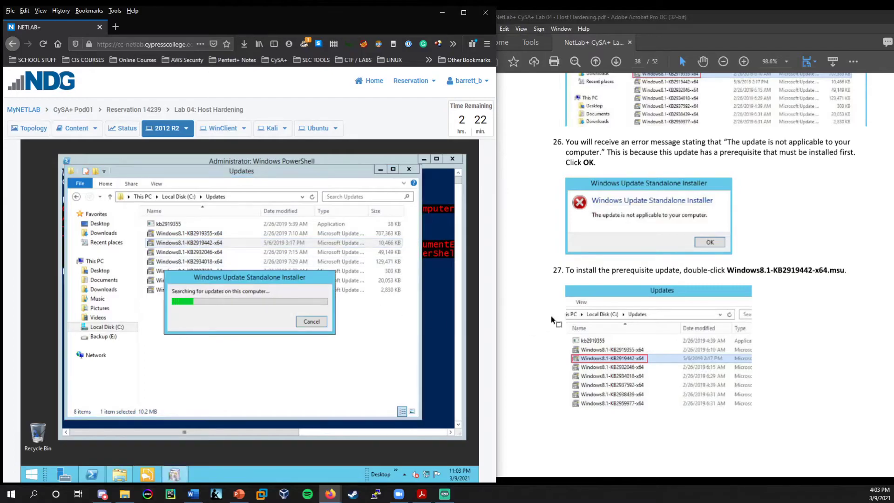
pyautogui.scroll(-3, 561, 309)
pyautogui.scroll(-3, 561, 311)
pyautogui.scroll(-2, 564, 315)
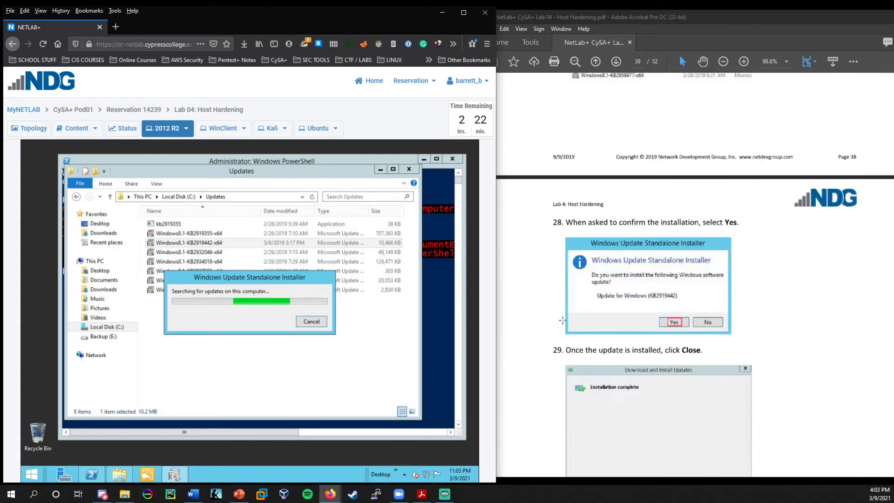
pyautogui.scroll(5, 561, 320)
pyautogui.click(261, 327)
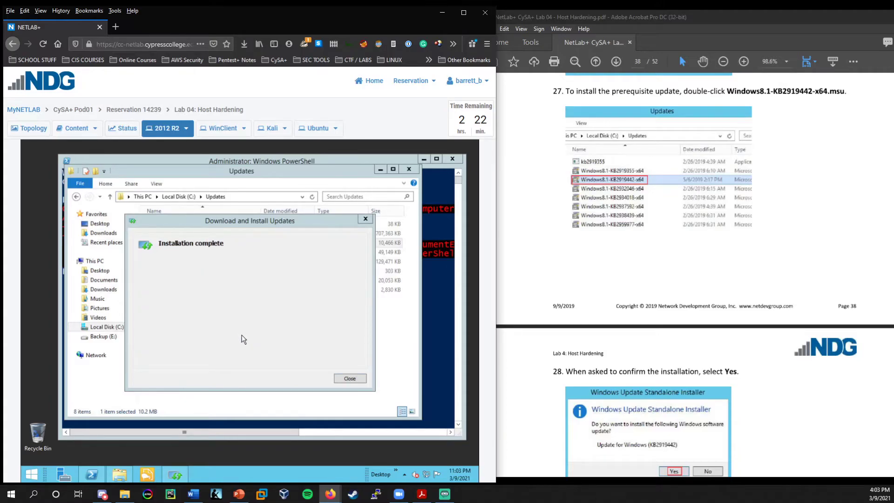
pyautogui.click(347, 377)
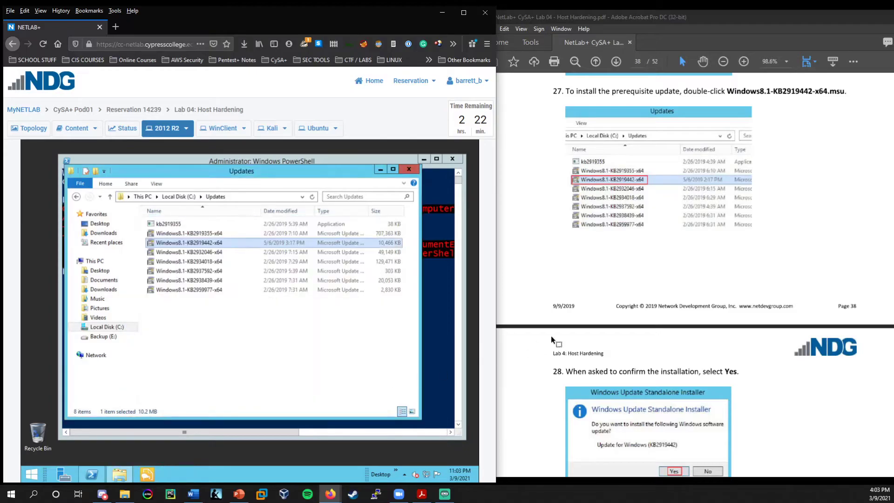
pyautogui.scroll(-10, 568, 331)
pyautogui.scroll(-2, 657, 302)
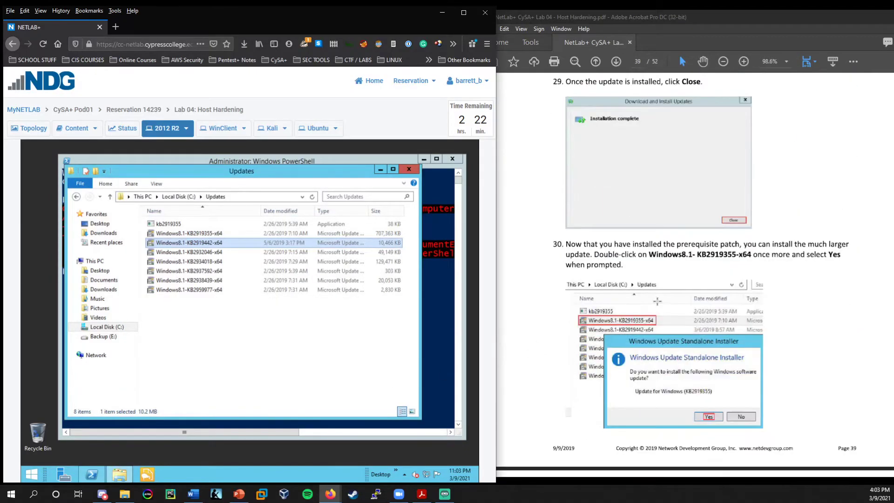
# Install Windows8.1-KB2919355-x64 and choose Restart Now once installation completes.
pyautogui.click(208, 234)
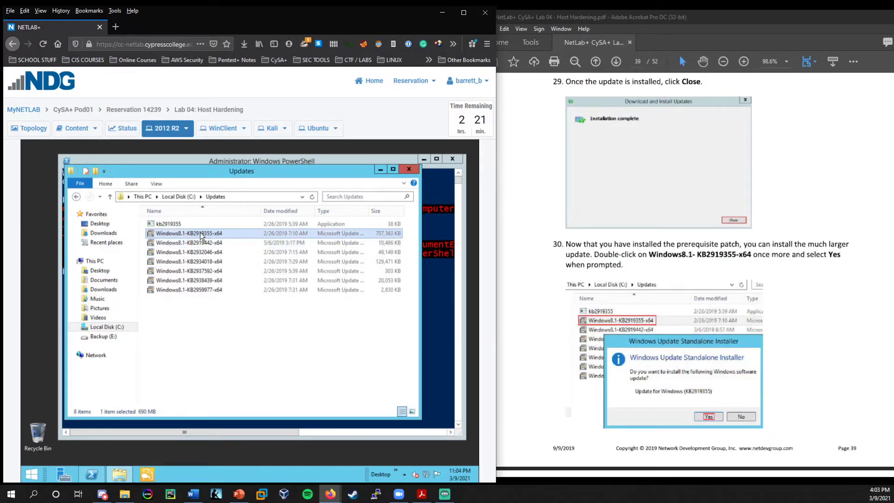
pyautogui.doubleClick(208, 236)
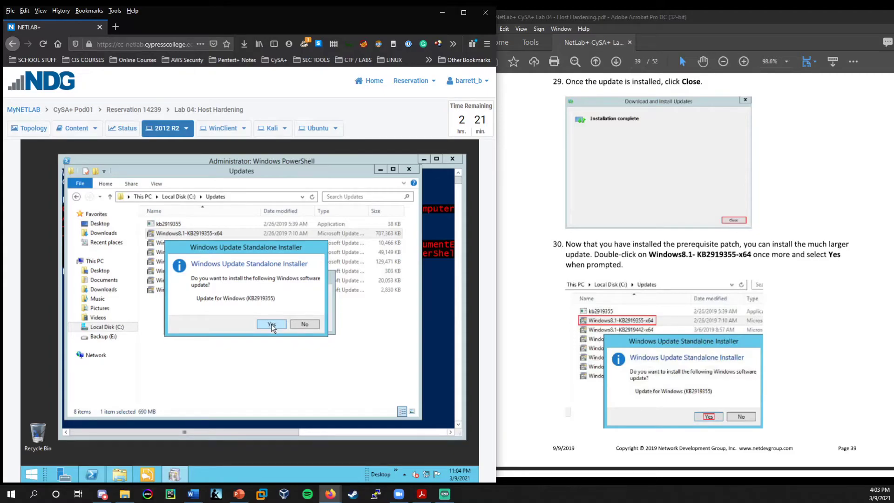
pyautogui.click(271, 324)
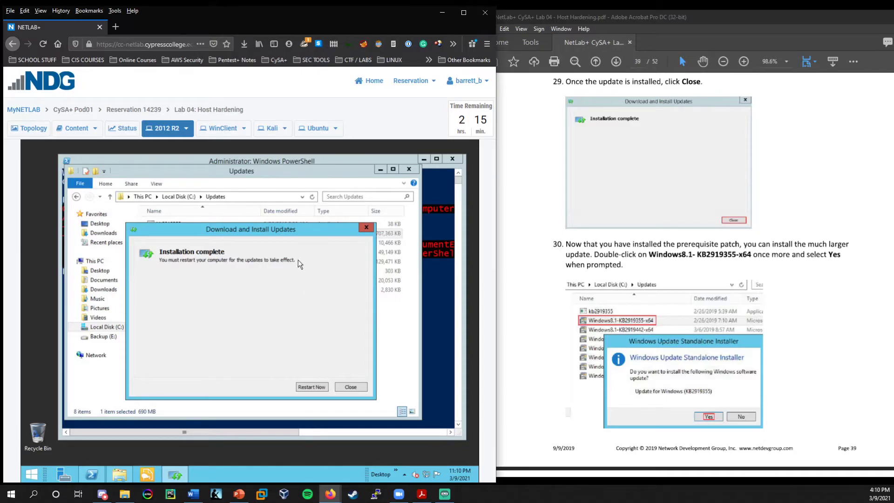
pyautogui.moveTo(320, 235); pyautogui.dragTo(277, 278)
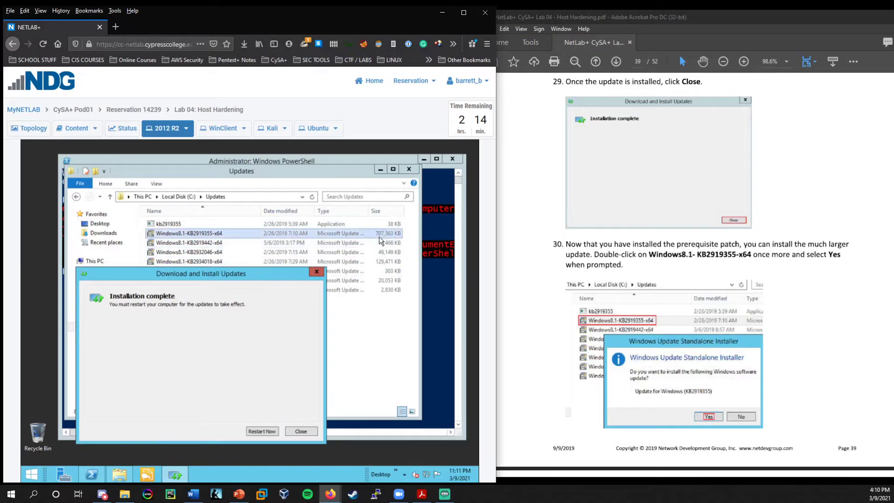
pyautogui.moveTo(269, 274); pyautogui.dragTo(336, 252)
pyautogui.scroll(-5, 602, 370)
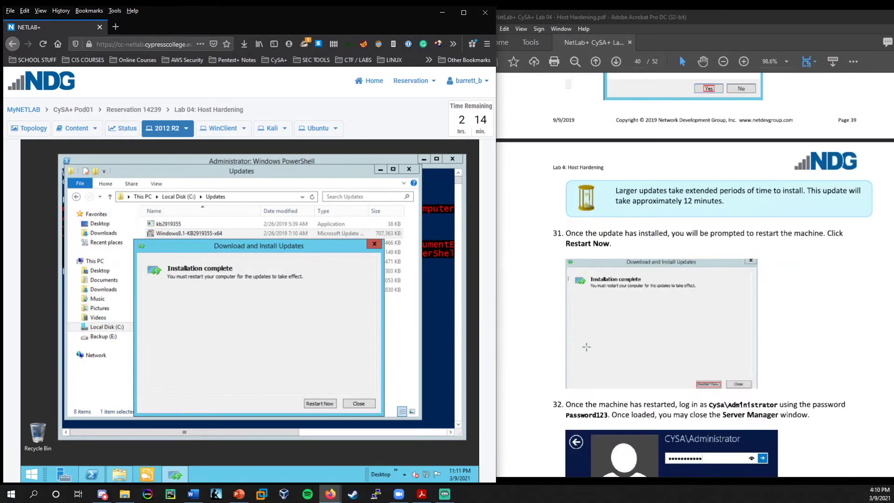
pyautogui.click(314, 406)
pyautogui.scroll(-3, 625, 293)
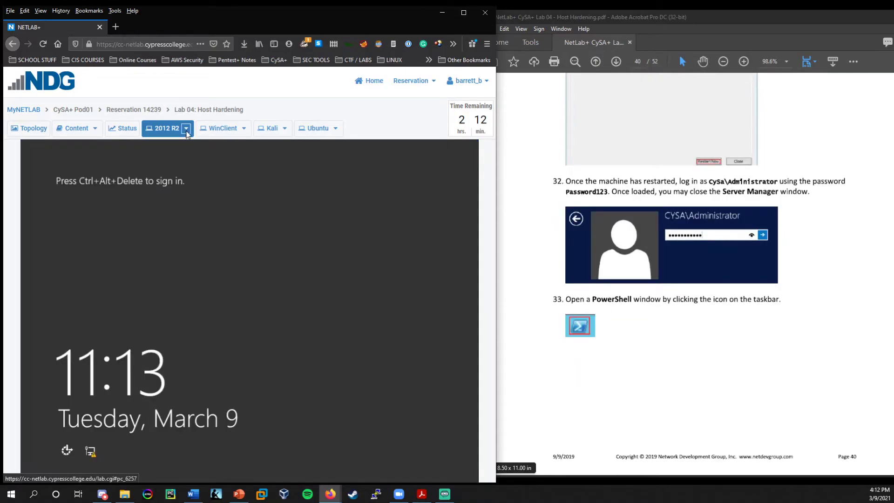
# Send the sign-in signal to the VM and log in as CYSA\Administrator with the account password.
pyautogui.click(186, 131)
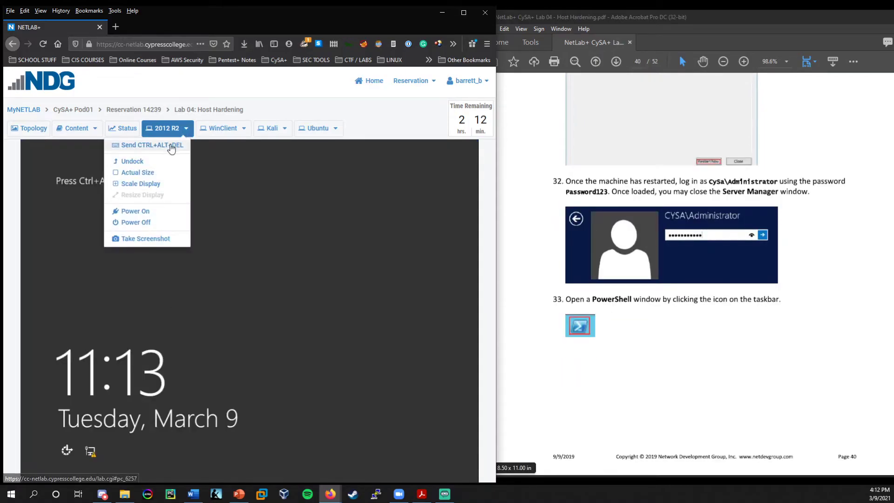
pyautogui.click(185, 148)
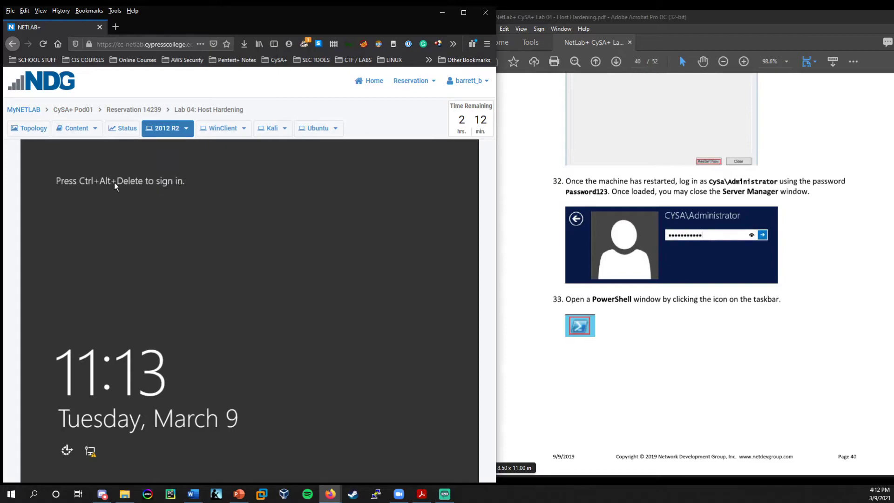
pyautogui.click(187, 128)
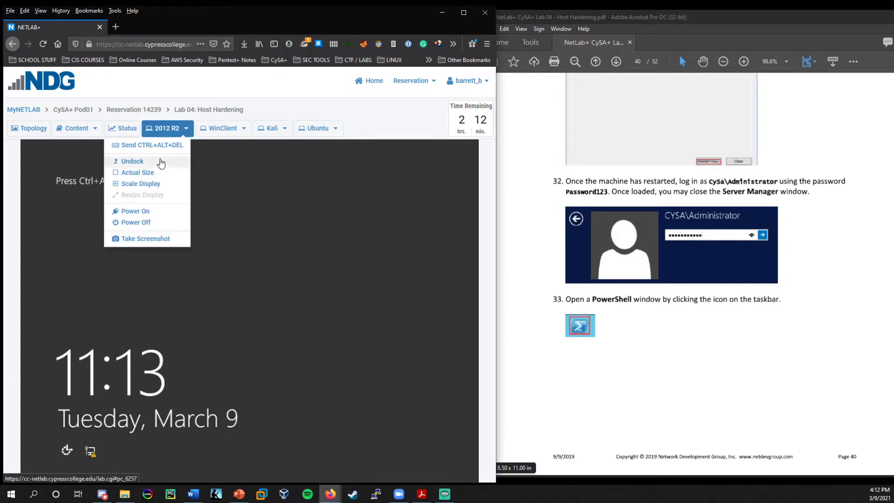
pyautogui.click(155, 147)
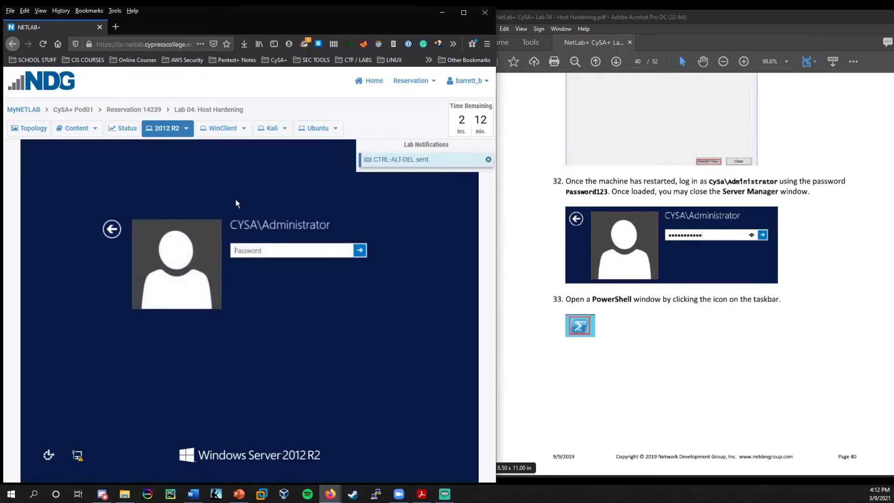
pyautogui.write('Password123')
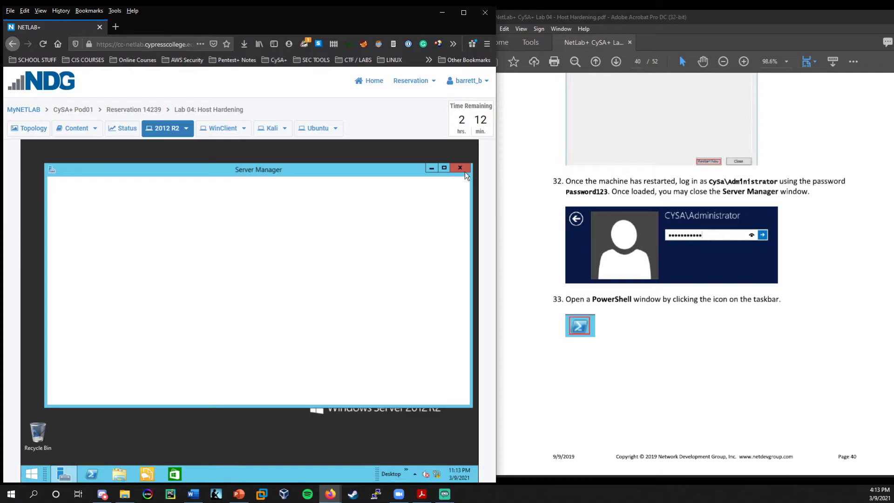
# Run Get-Hotfix -id KB2919355 in PowerShell and maximize the window to read the result.
pyautogui.scroll(-5, 607, 326)
pyautogui.scroll(-1, 605, 326)
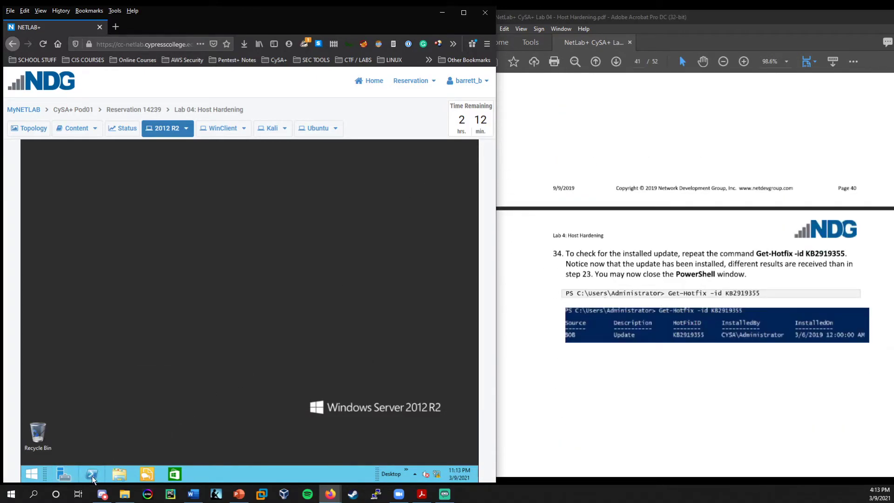
pyautogui.click(91, 474)
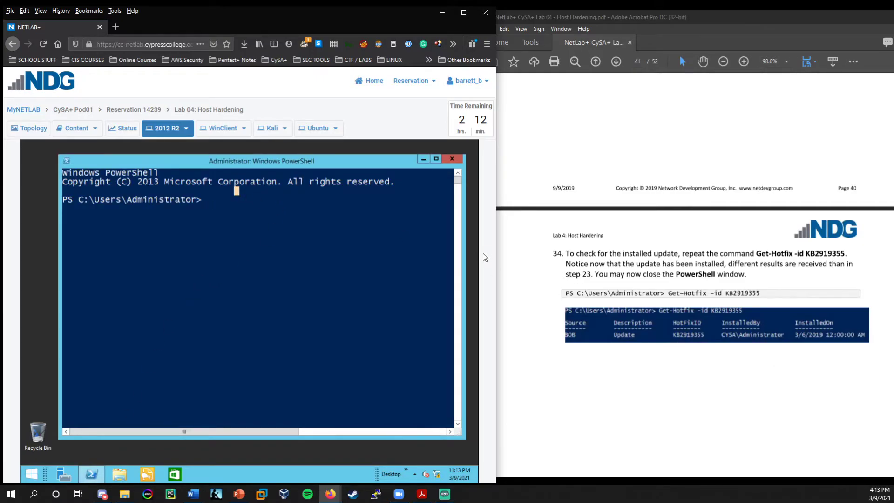
pyautogui.write('Get-Hotfix -id KB')
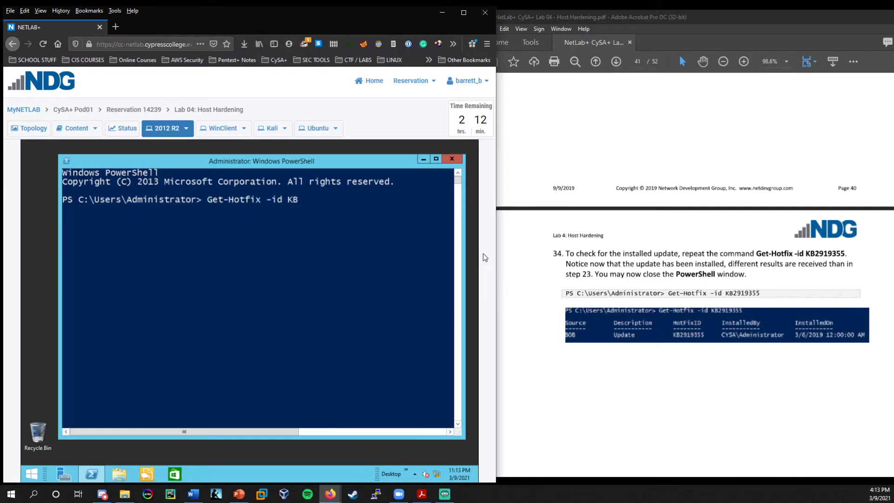
pyautogui.write('2919355')
pyautogui.press('Return')
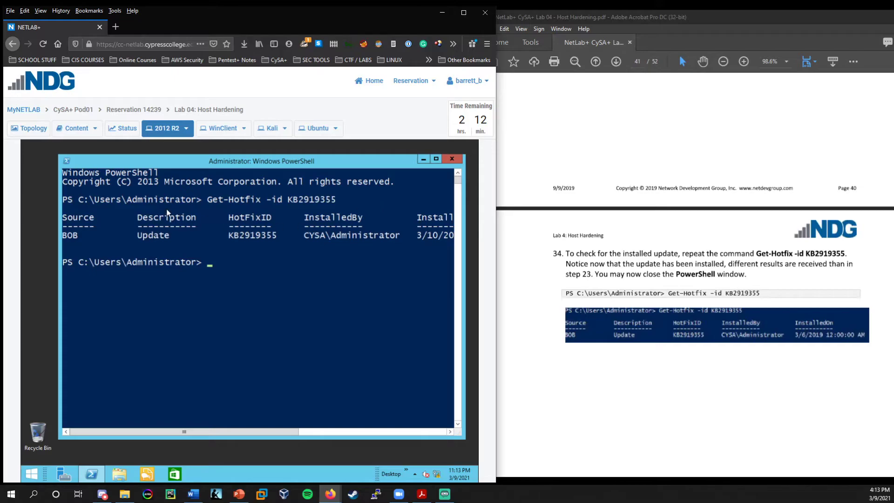
pyautogui.moveTo(384, 160); pyautogui.dragTo(363, 152)
pyautogui.doubleClick(359, 151)
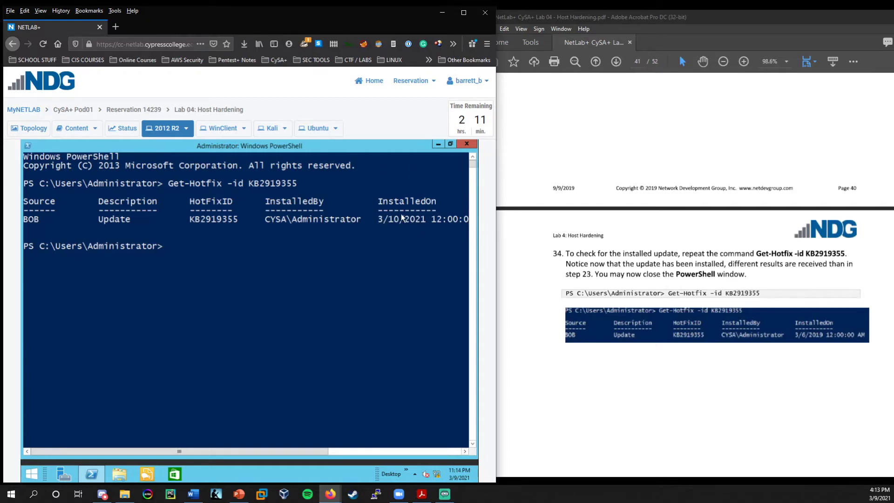
pyautogui.scroll(-10, 501, 274)
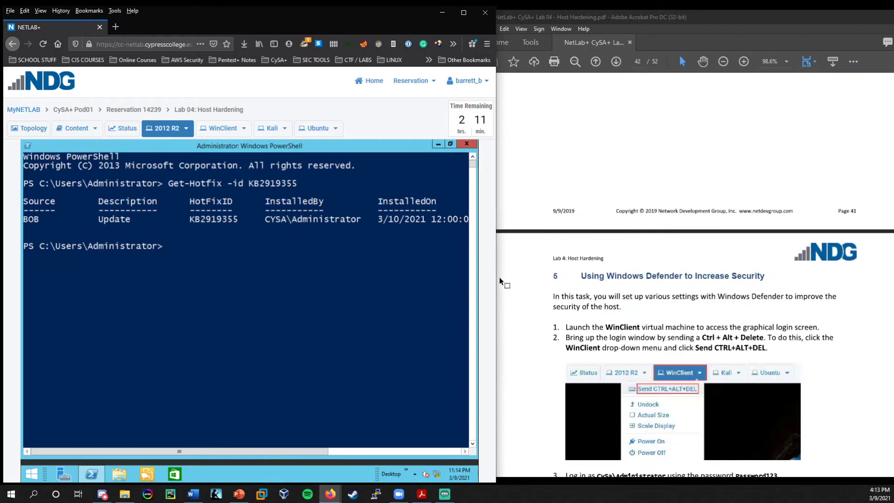
pyautogui.scroll(-5, 499, 278)
pyautogui.click(374, 211)
# Restore and close the PowerShell window, then switch the lab view to WinClient.
pyautogui.click(451, 143)
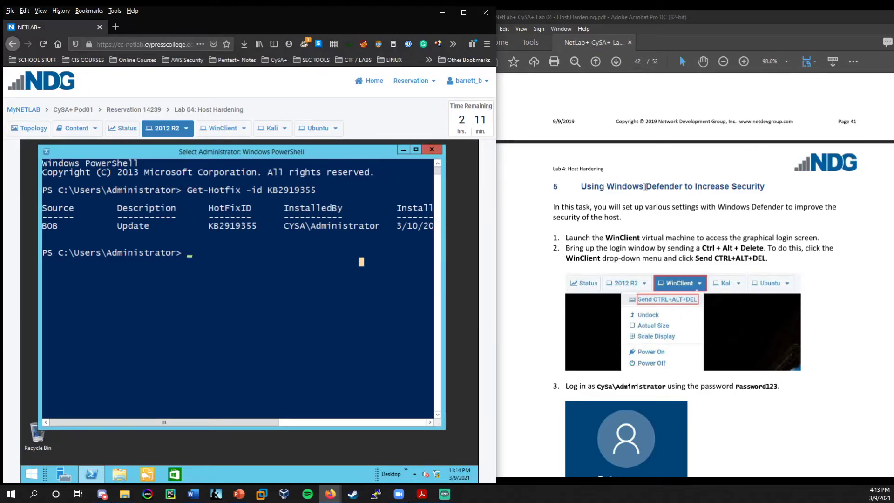
pyautogui.click(435, 149)
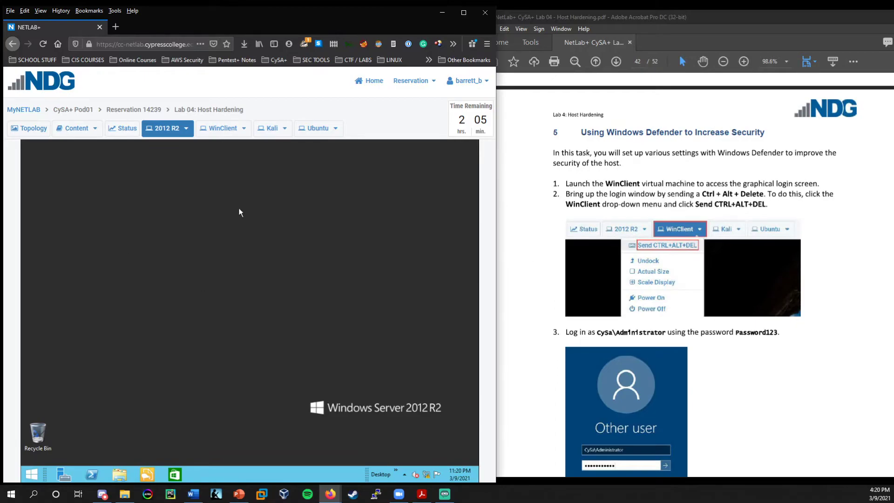
pyautogui.click(222, 129)
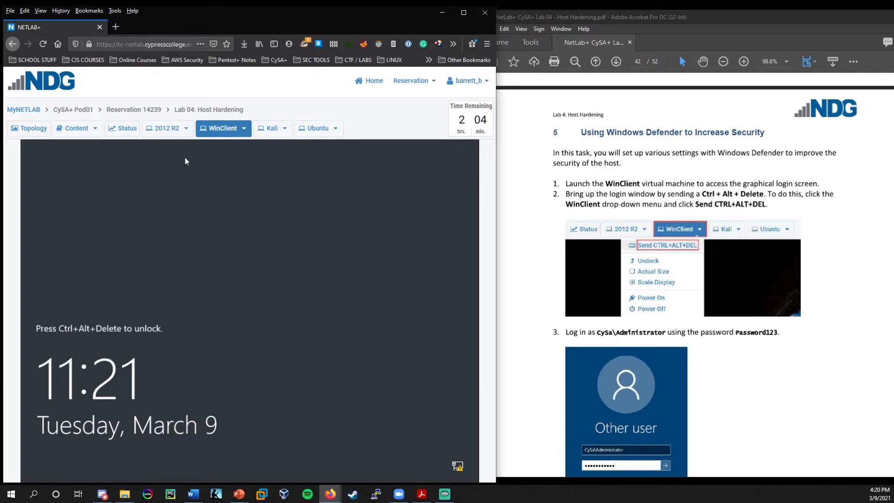
# Send Ctrl+Alt+Del to WinClient and sign in as CySa\Administrator with the account password.
pyautogui.click(243, 128)
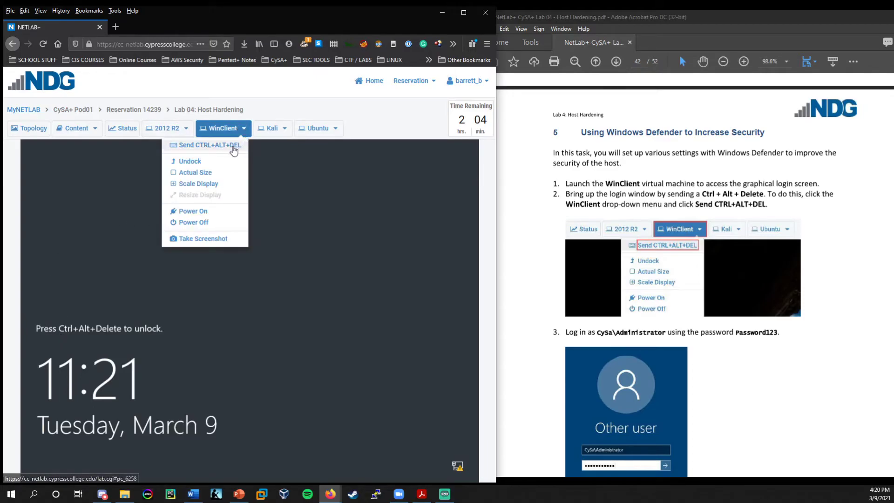
pyautogui.click(232, 146)
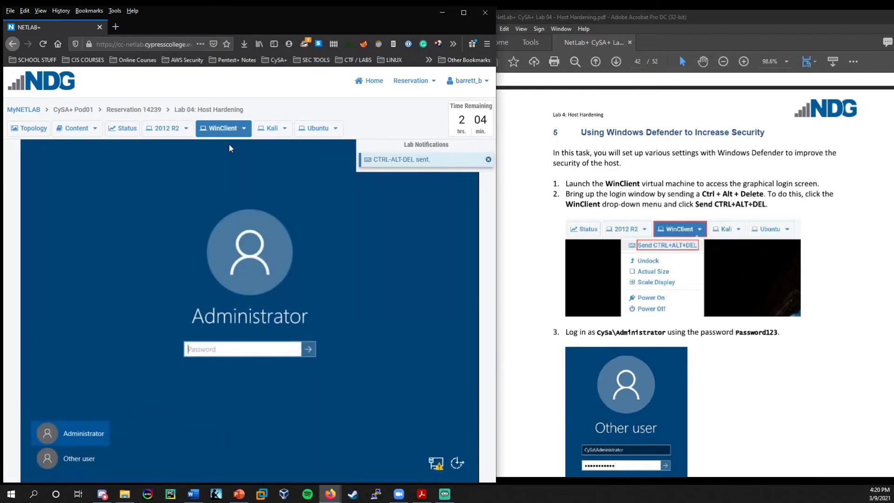
pyautogui.scroll(-3, 592, 275)
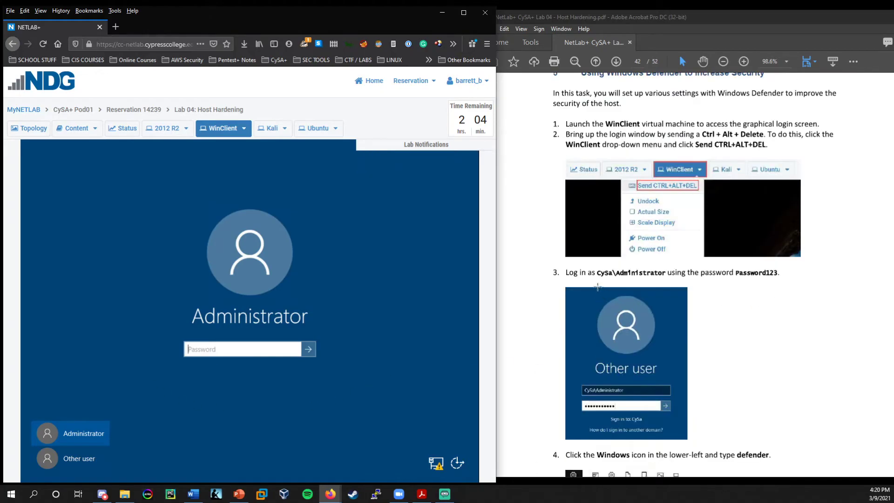
pyautogui.moveTo(595, 274); pyautogui.dragTo(666, 276)
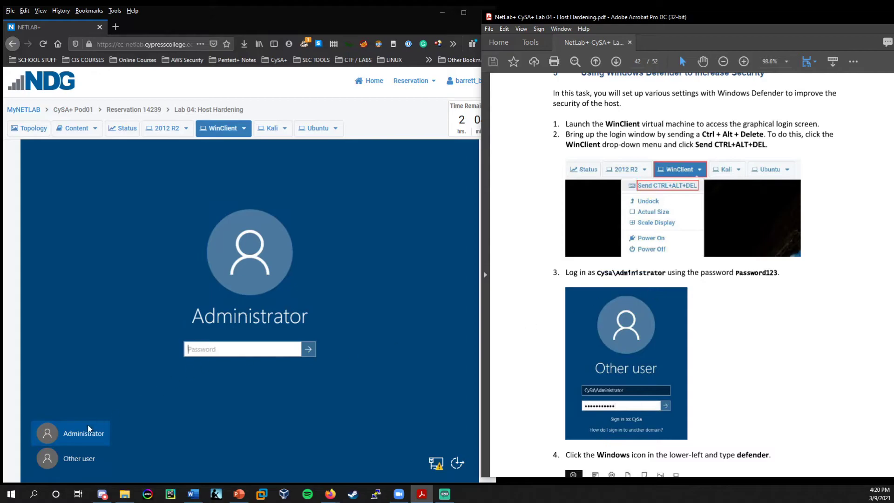
pyautogui.click(58, 458)
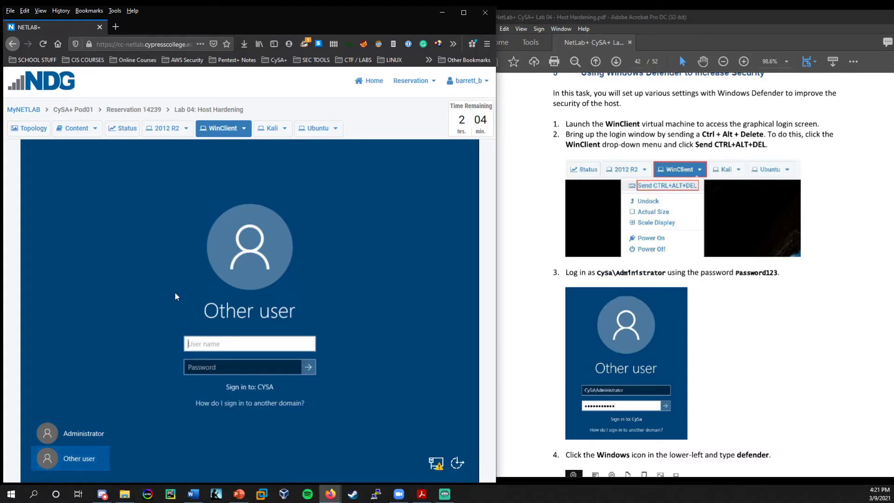
pyautogui.write('CySa\\Administrator')
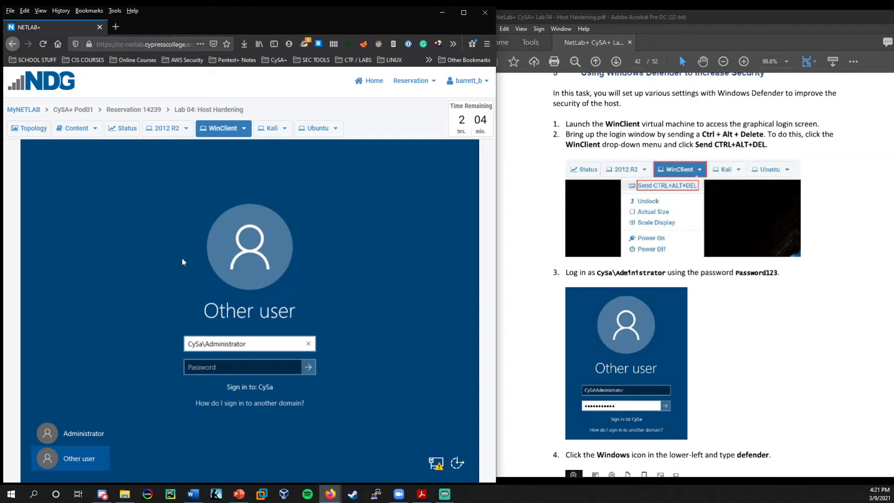
pyautogui.press('Tab')
pyautogui.write('Passwor')
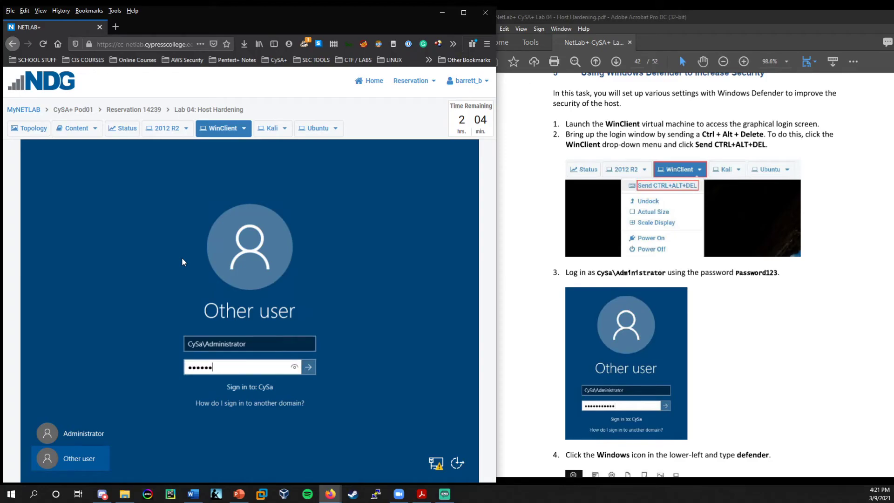
pyautogui.write('d123')
pyautogui.press('Return')
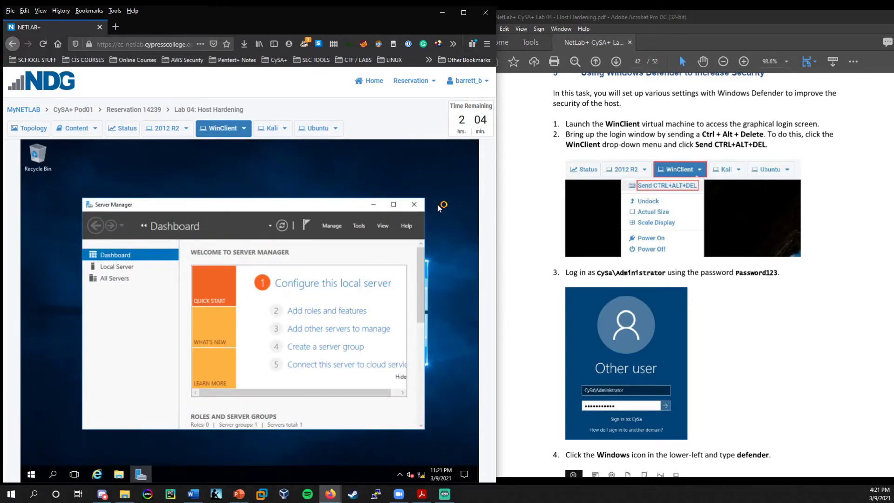
# Close Server Manager and launch Windows Defender via search, dismissing the What's new notice.
pyautogui.click(414, 205)
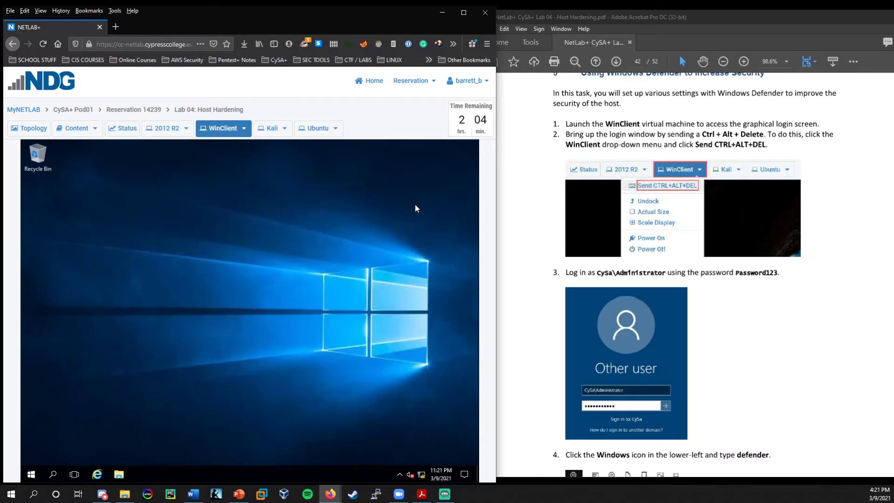
pyautogui.scroll(-5, 777, 298)
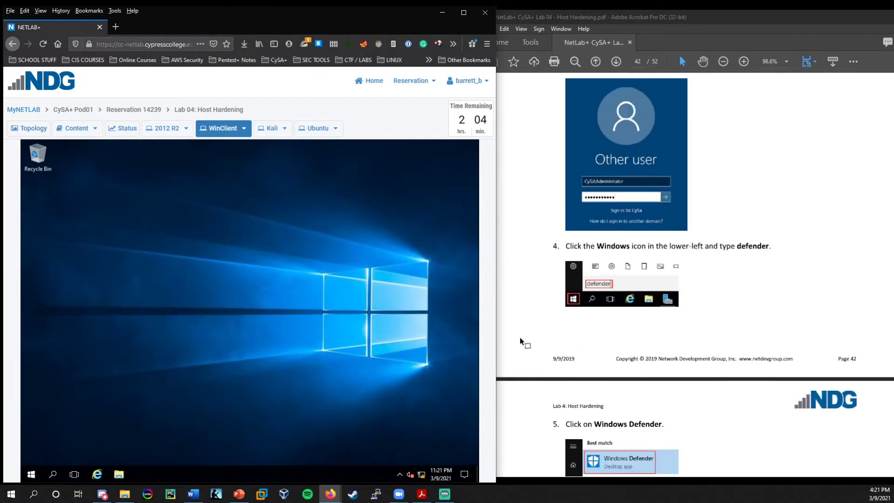
pyautogui.click(49, 474)
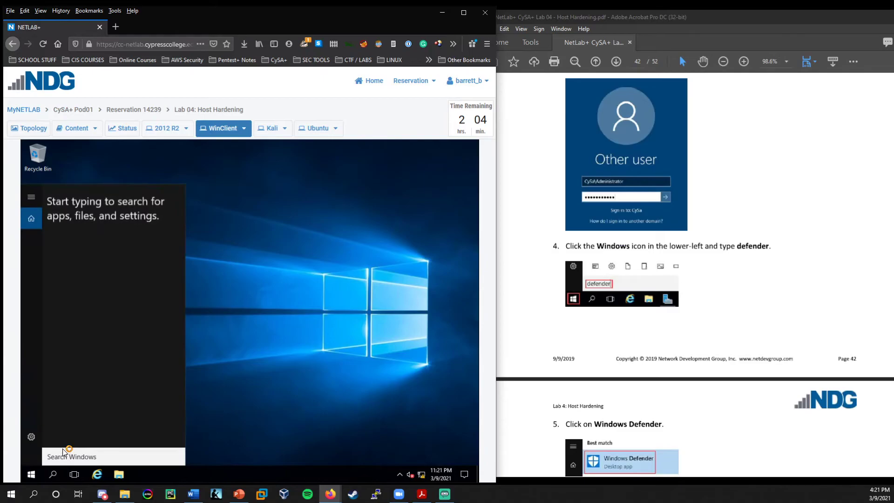
pyautogui.write('defender')
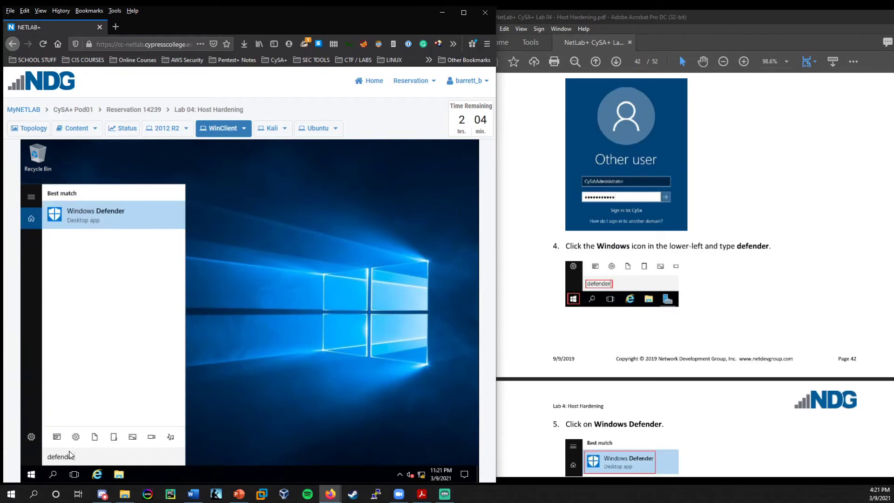
pyautogui.press('Return')
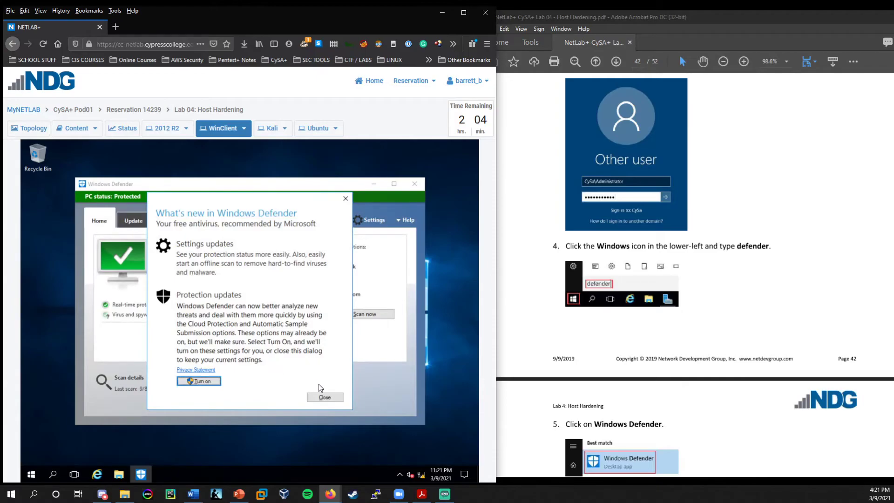
pyautogui.click(331, 398)
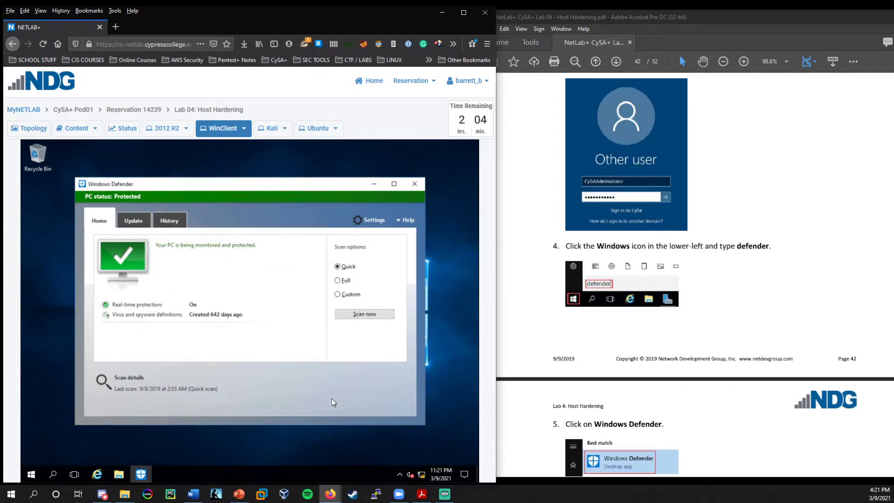
# Review Defender's status showing PC Protected and real-time protection On.
pyautogui.scroll(-8, 661, 332)
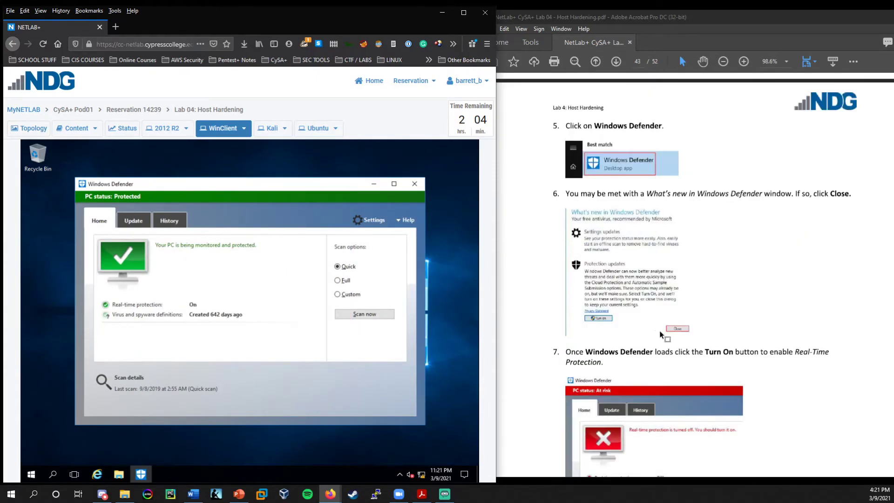
pyautogui.scroll(-4, 696, 343)
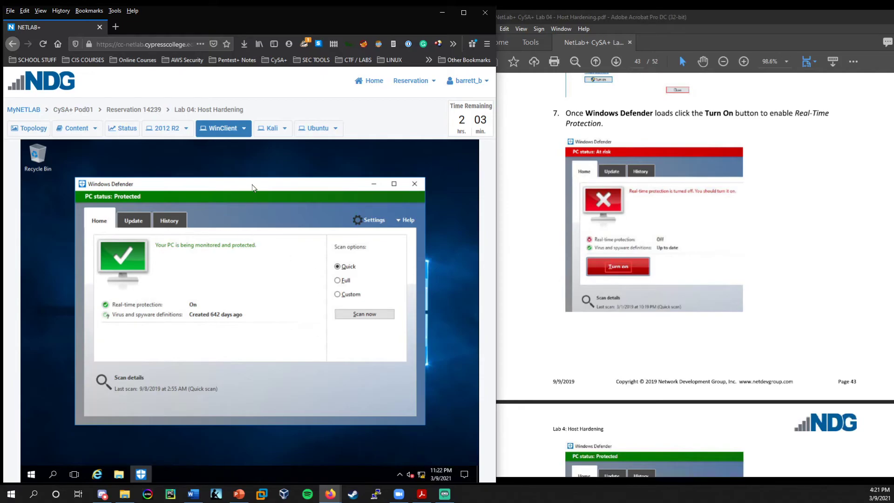
pyautogui.moveTo(253, 188); pyautogui.dragTo(260, 190)
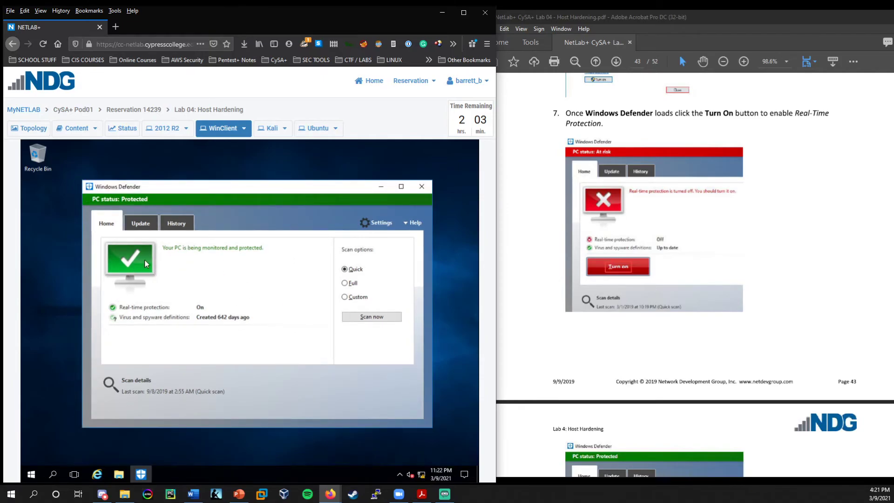
pyautogui.scroll(-3, 591, 261)
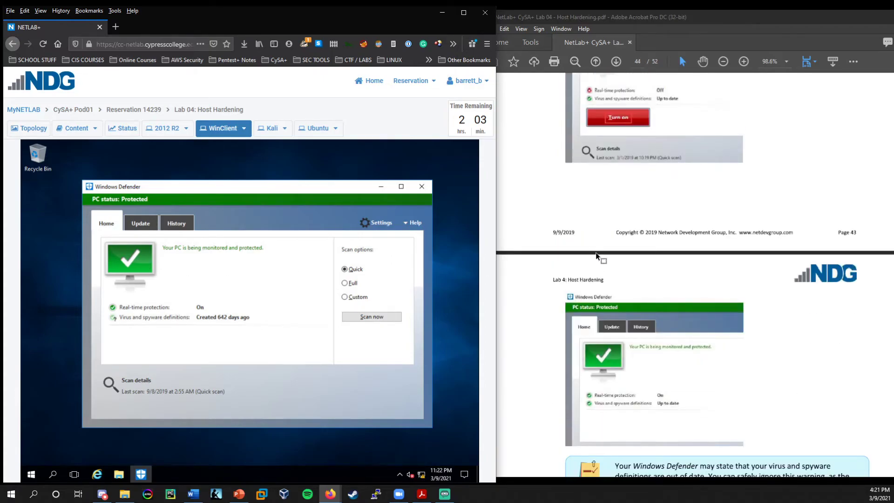
pyautogui.scroll(4, 598, 252)
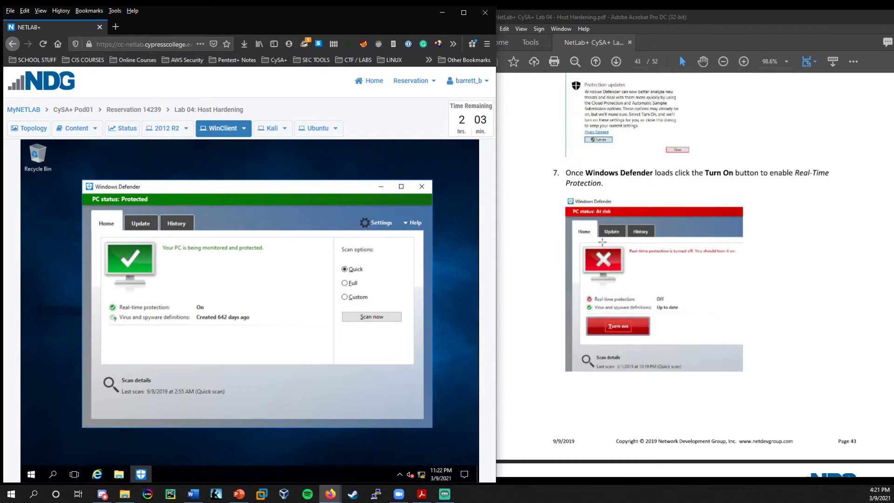
pyautogui.scroll(-1, 602, 241)
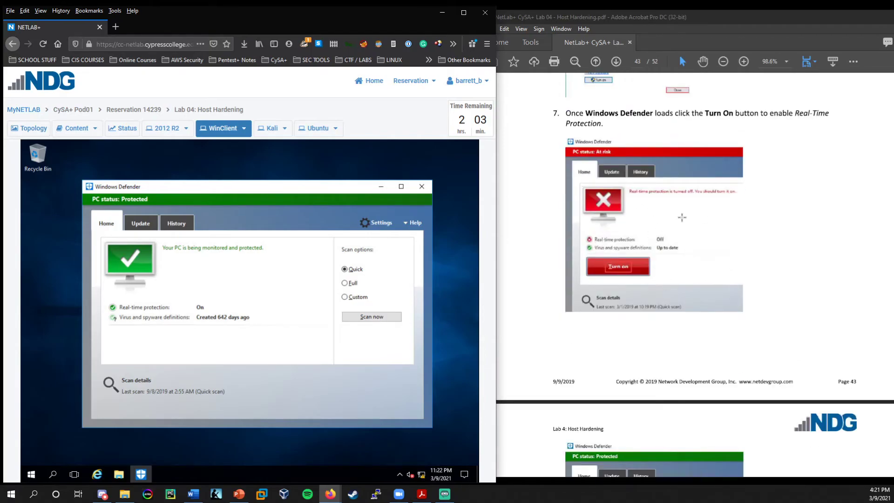
pyautogui.scroll(-2, 618, 279)
pyautogui.scroll(-5, 619, 298)
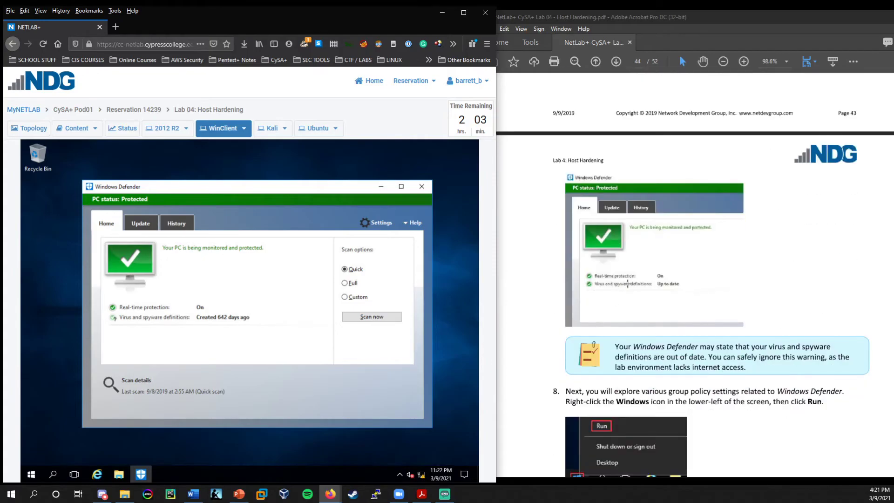
pyautogui.scroll(-2, 622, 279)
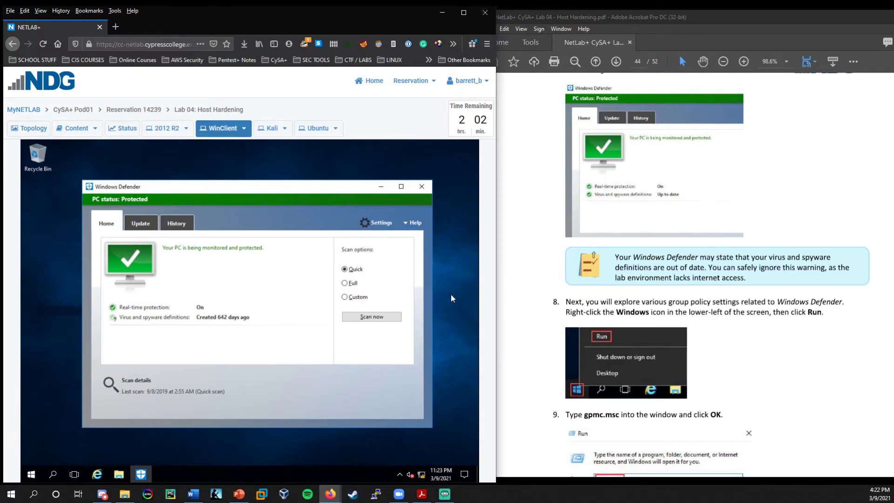
pyautogui.scroll(-5, 713, 279)
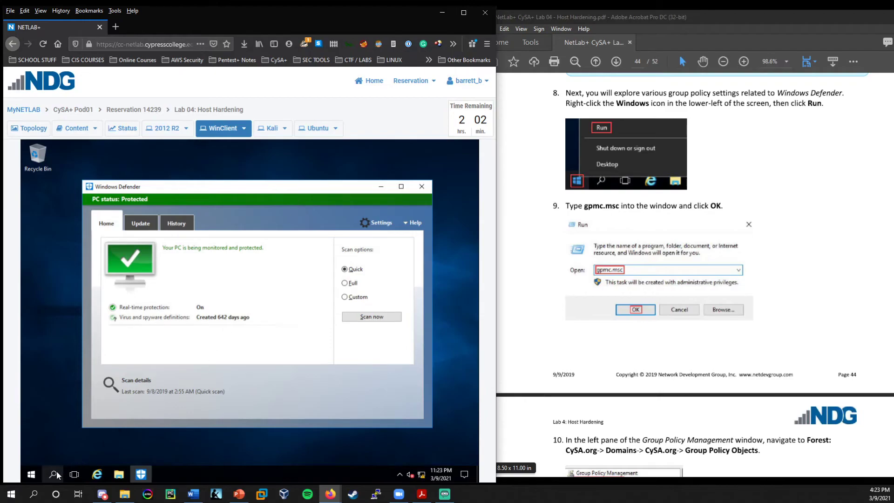
# Launch gpmc.msc from the Run box to open Group Policy Management.
pyautogui.rightClick(33, 476)
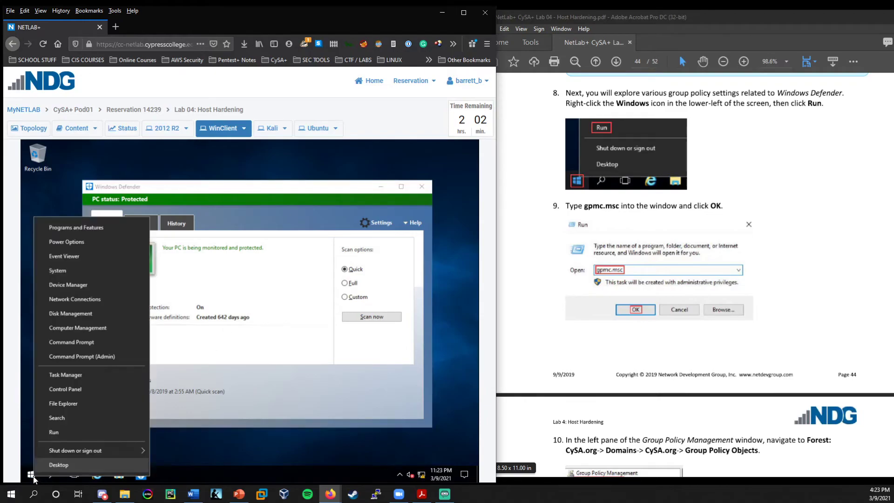
pyautogui.click(61, 433)
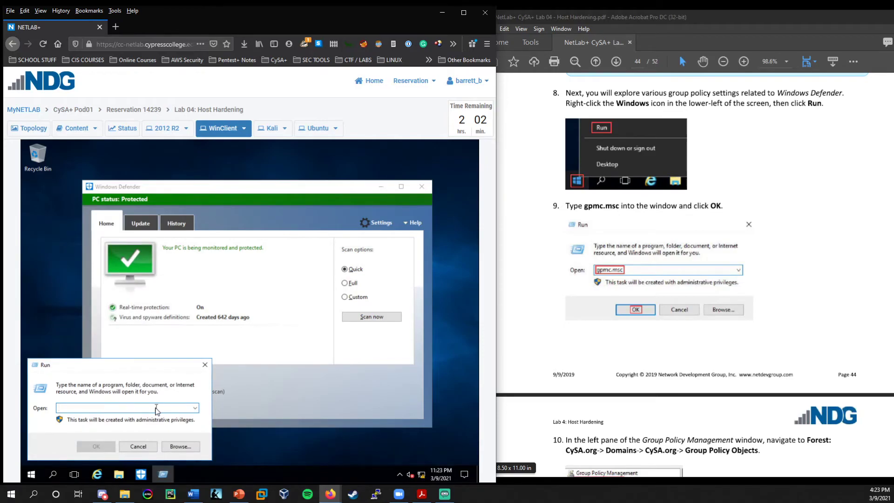
pyautogui.write('gpmc.msc')
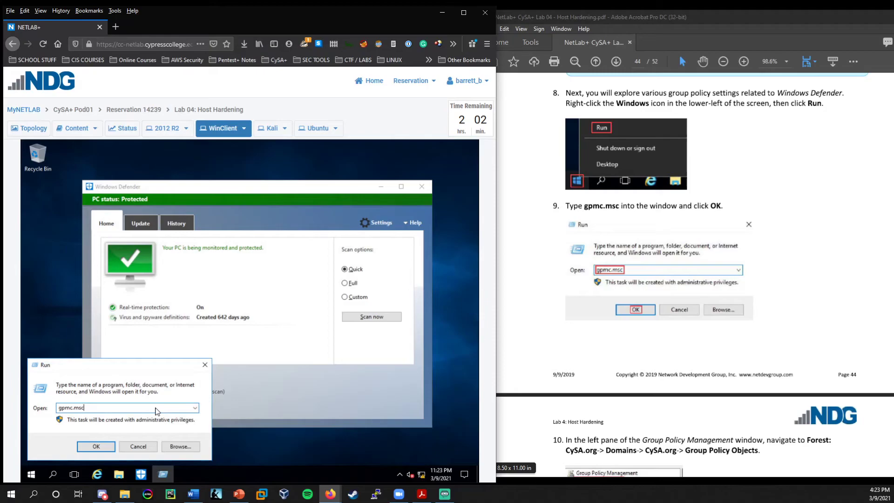
pyautogui.press('Return')
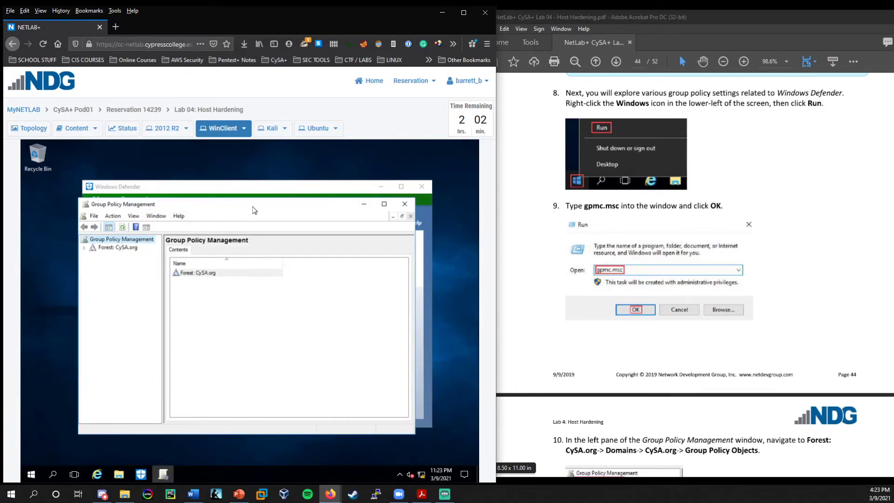
# Maximize the console and expand Forest: CySA.org > Domains > CySA.org.
pyautogui.click(379, 205)
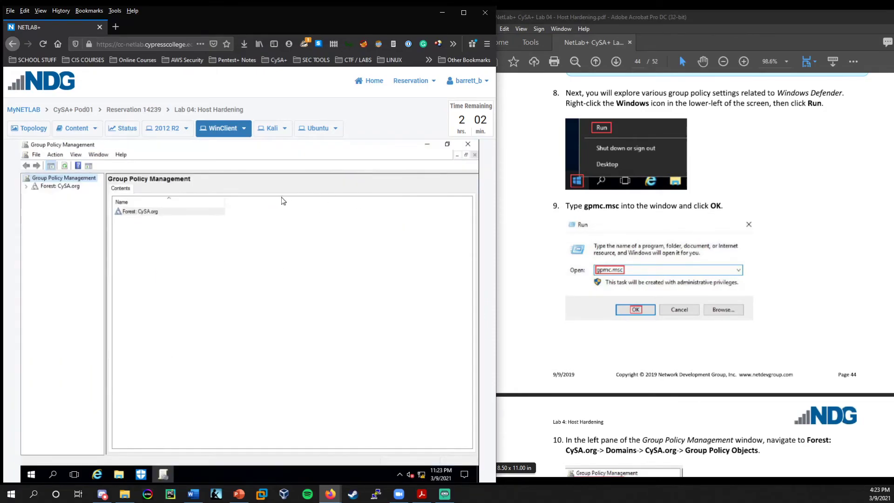
pyautogui.scroll(-5, 753, 395)
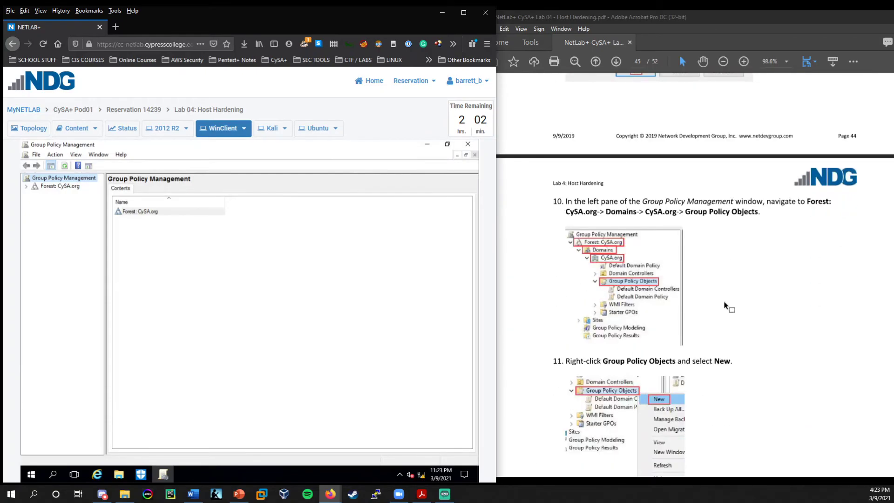
pyautogui.click(27, 187)
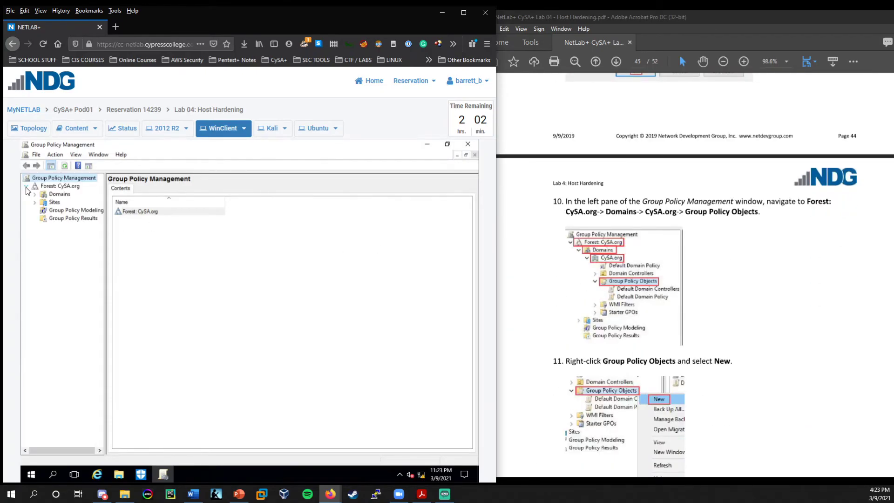
pyautogui.click(52, 195)
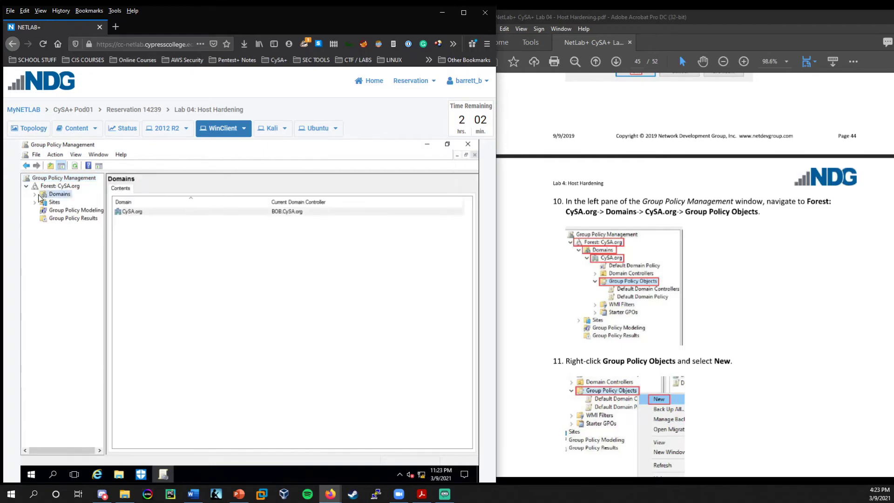
pyautogui.doubleClick(64, 194)
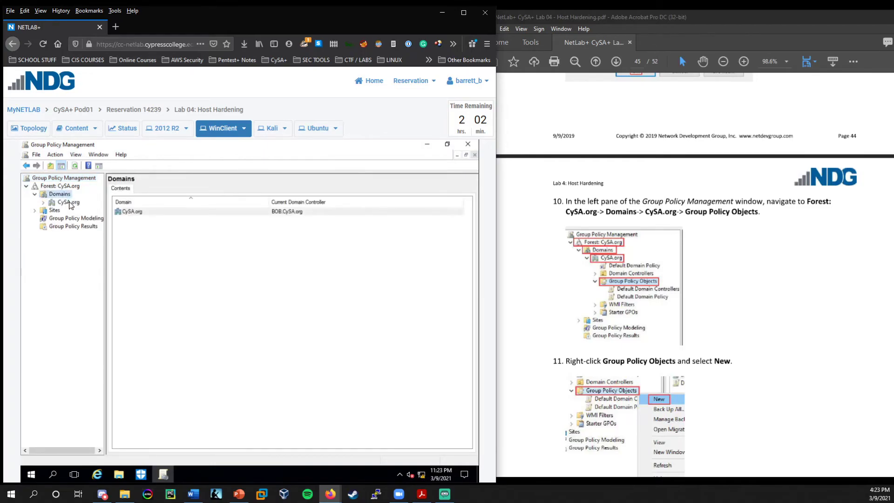
pyautogui.click(68, 202)
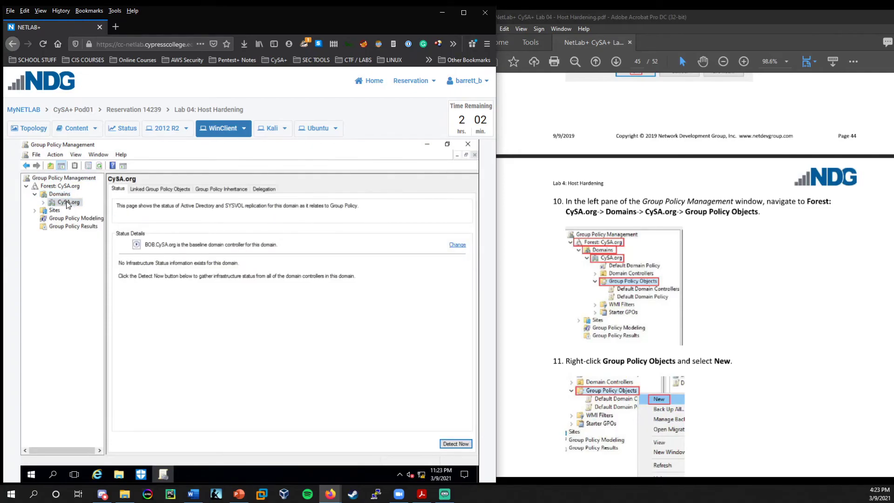
pyautogui.doubleClick(67, 203)
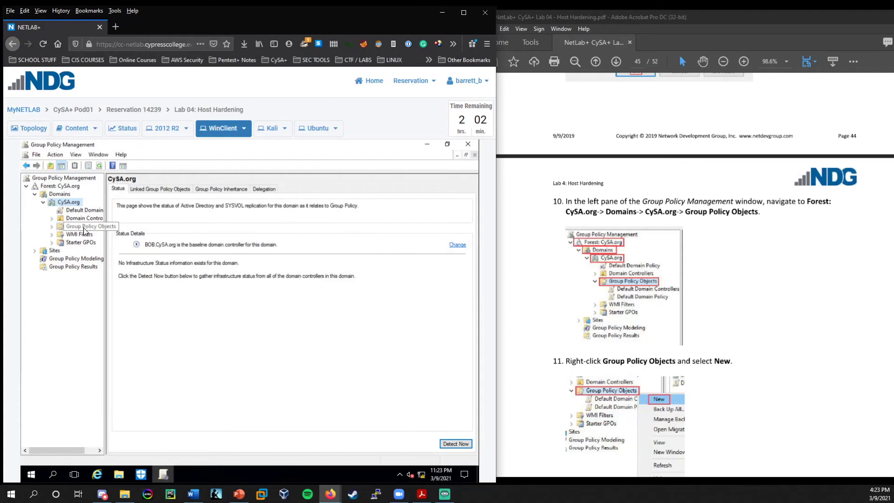
# Open Group Policy Objects and widen the tree pane so full names show.
pyautogui.doubleClick(84, 227)
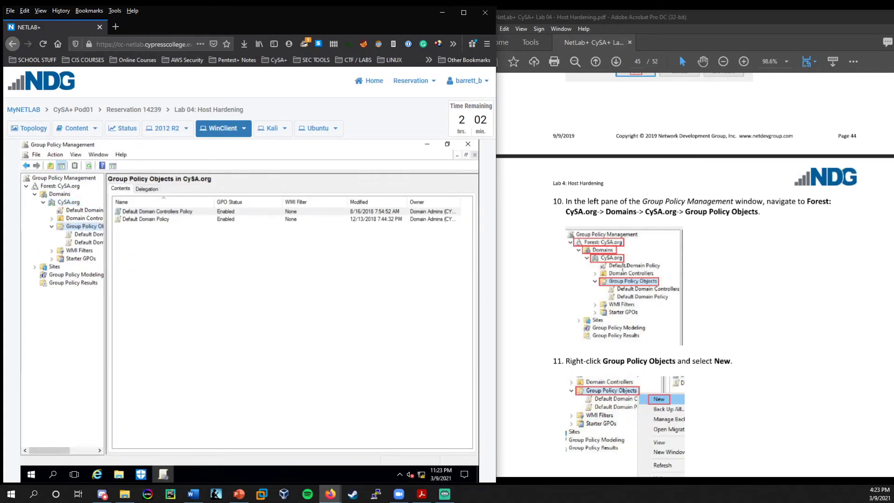
pyautogui.scroll(-5, 690, 272)
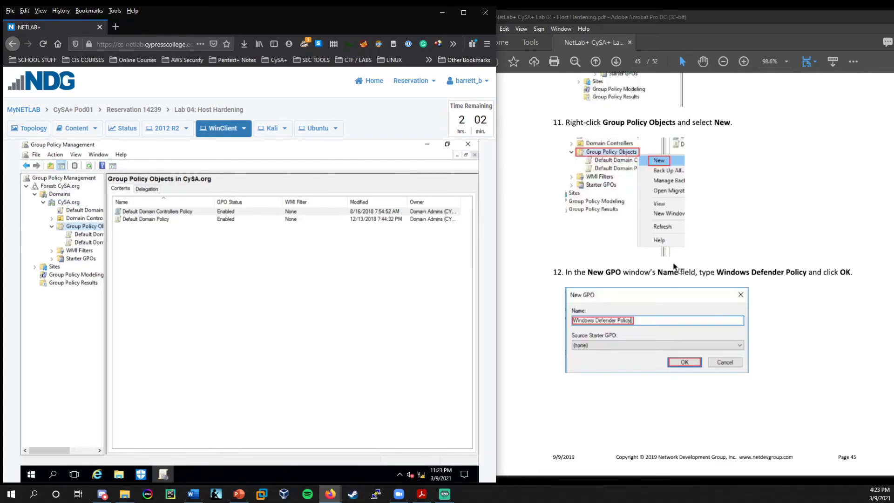
pyautogui.rightClick(86, 228)
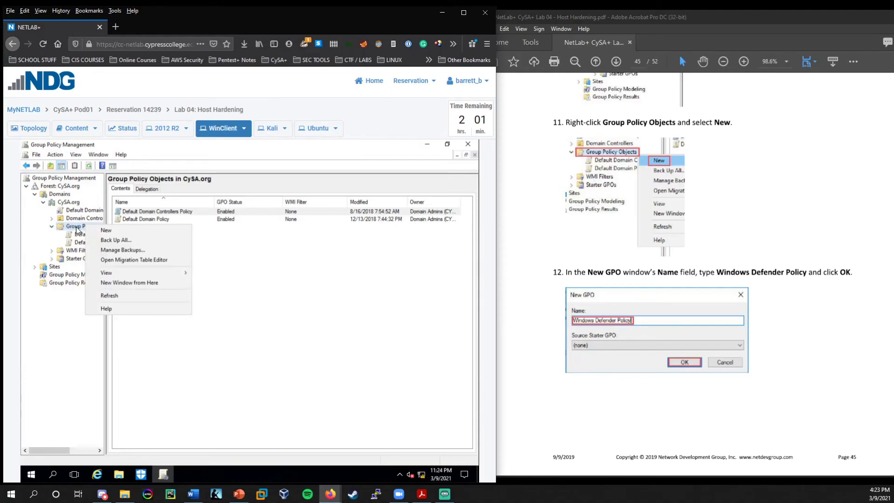
pyautogui.click(107, 221)
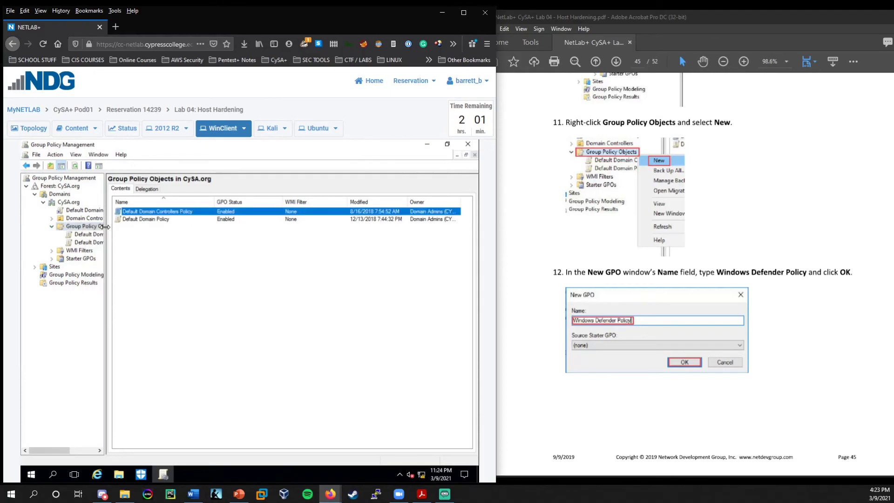
pyautogui.moveTo(106, 226); pyautogui.dragTo(163, 231)
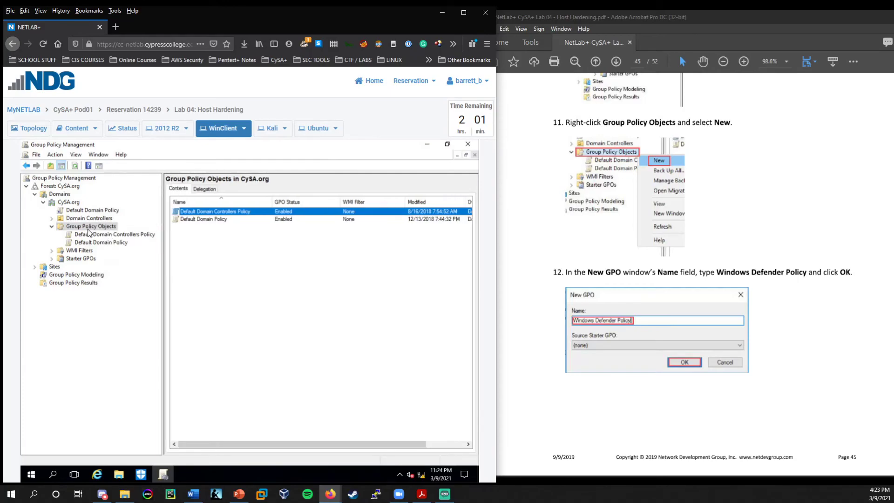
# Create a new GPO named 'Windows Defender Policy' under CySA.org's Group Policy Objects.
pyautogui.rightClick(77, 228)
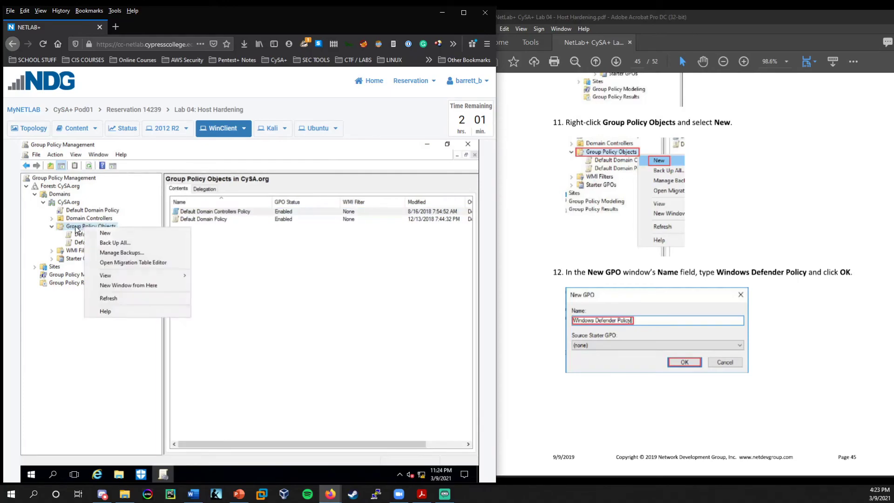
pyautogui.click(110, 233)
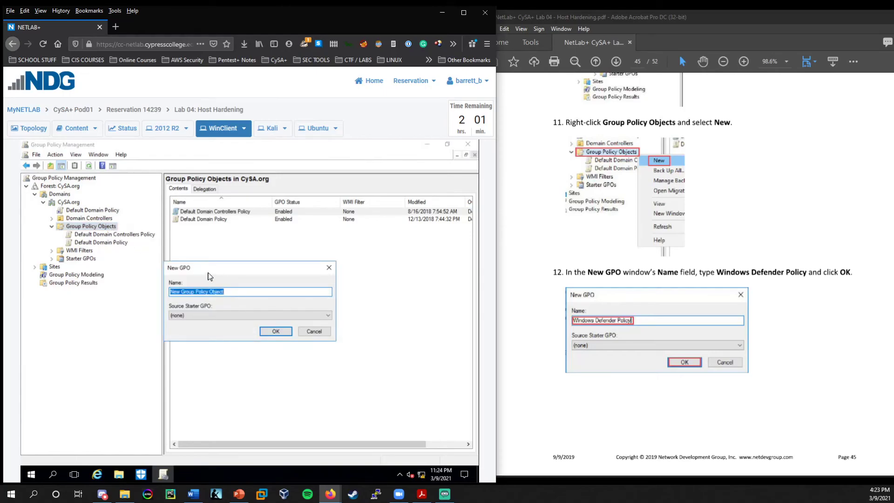
pyautogui.write('W')
pyautogui.write('indows Defender Policy')
pyautogui.press('Return')
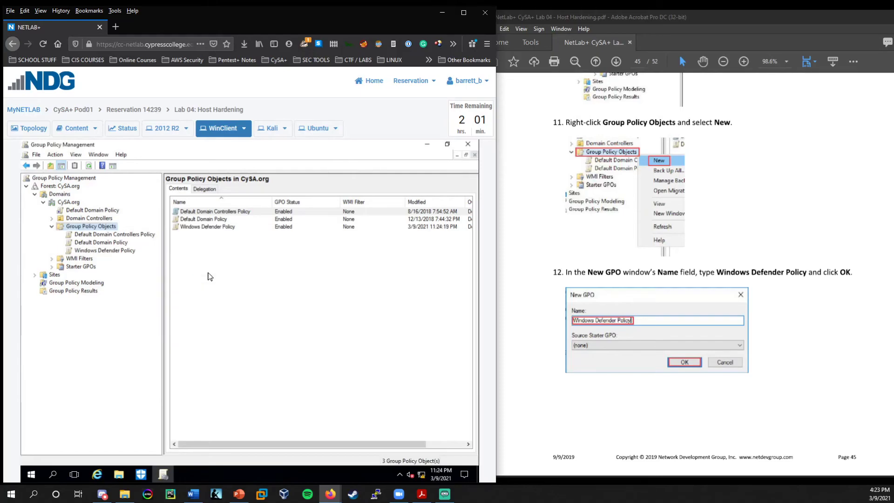
pyautogui.scroll(-6, 764, 279)
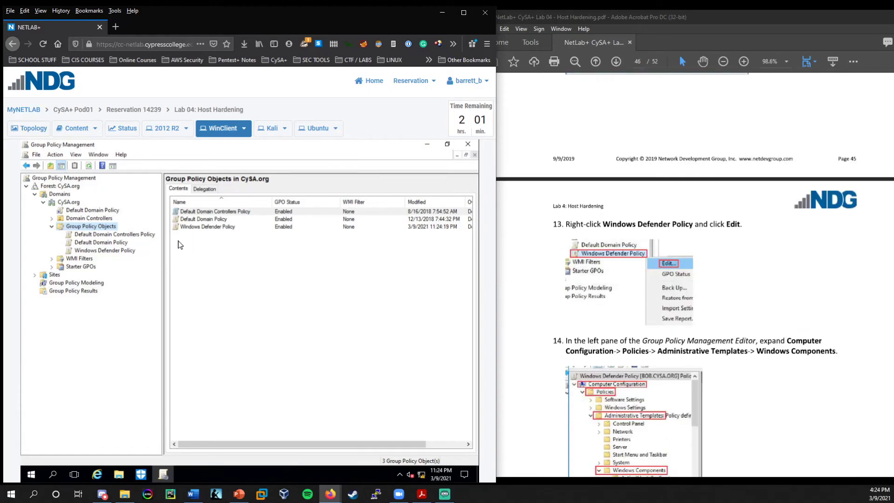
# Edit Windows Defender Policy and expand Computer Configuration > Policies > Administrative Templates.
pyautogui.rightClick(101, 251)
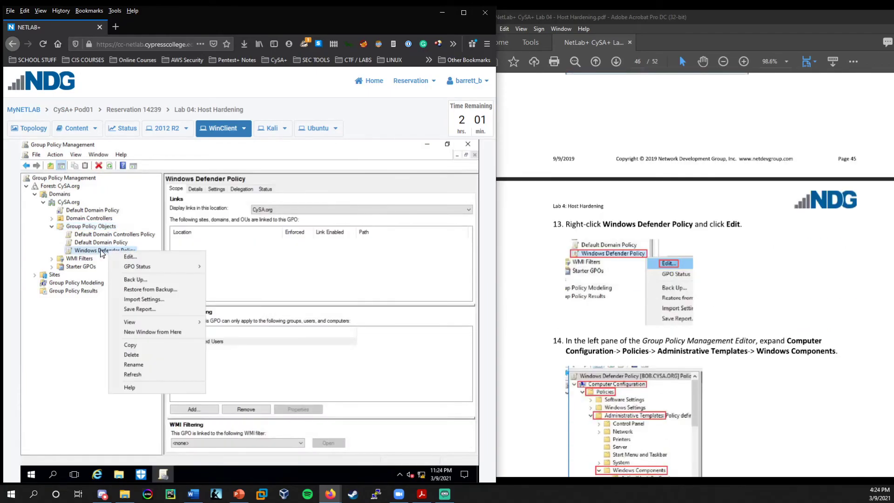
pyautogui.click(126, 257)
pyautogui.scroll(-3, 691, 313)
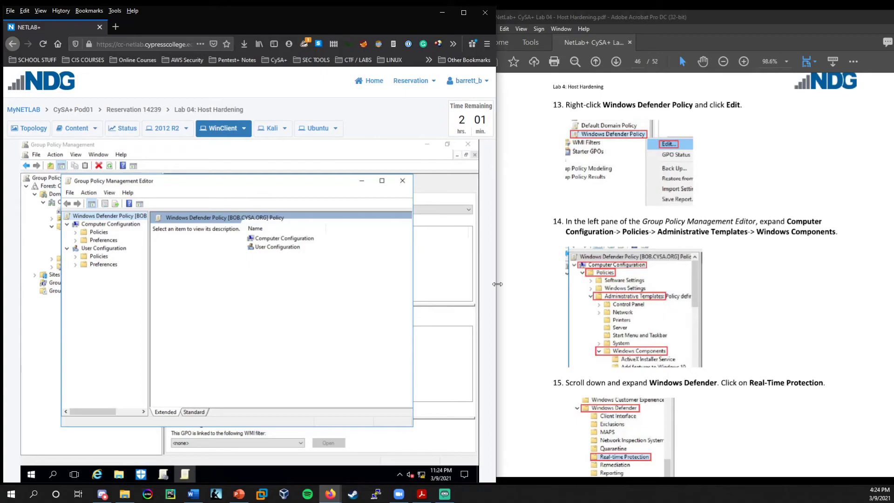
pyautogui.doubleClick(99, 233)
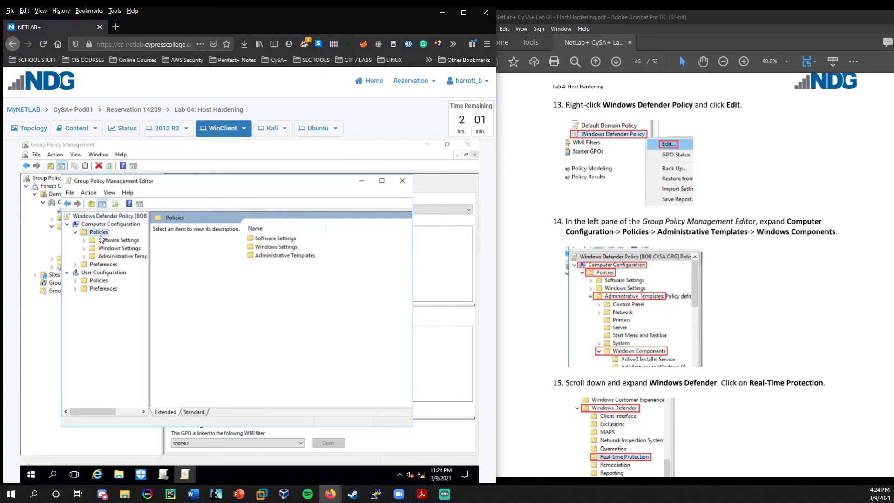
pyautogui.doubleClick(113, 257)
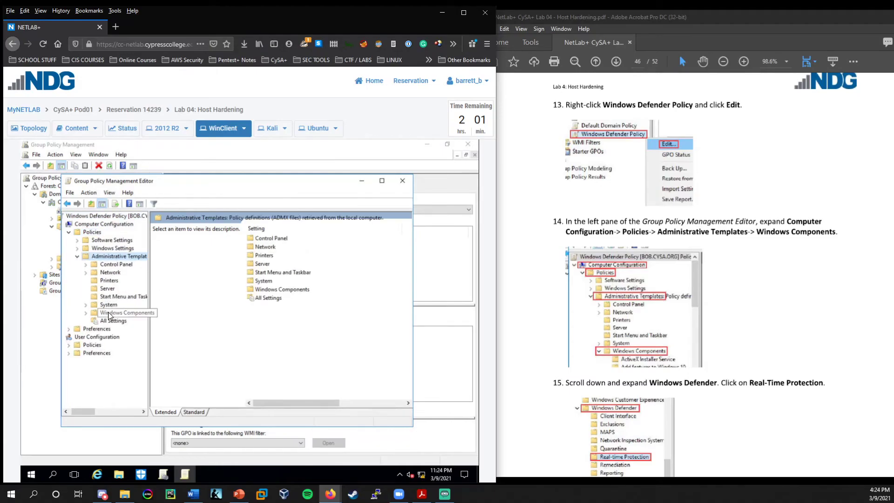
# Drill into Windows Components > Windows Defender > Real-time Protection to list its 13 policies.
pyautogui.moveTo(152, 321); pyautogui.dragTo(165, 320)
pyautogui.doubleClick(131, 317)
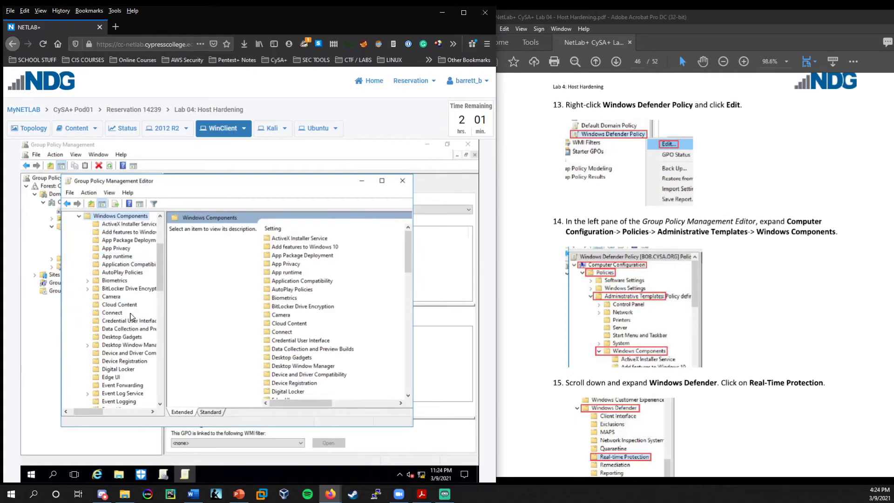
pyautogui.scroll(-3, 725, 293)
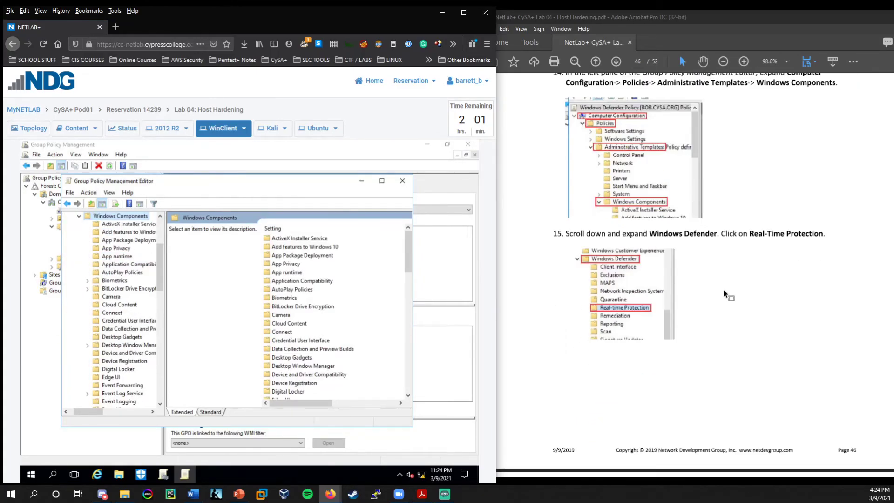
pyautogui.scroll(-12, 302, 281)
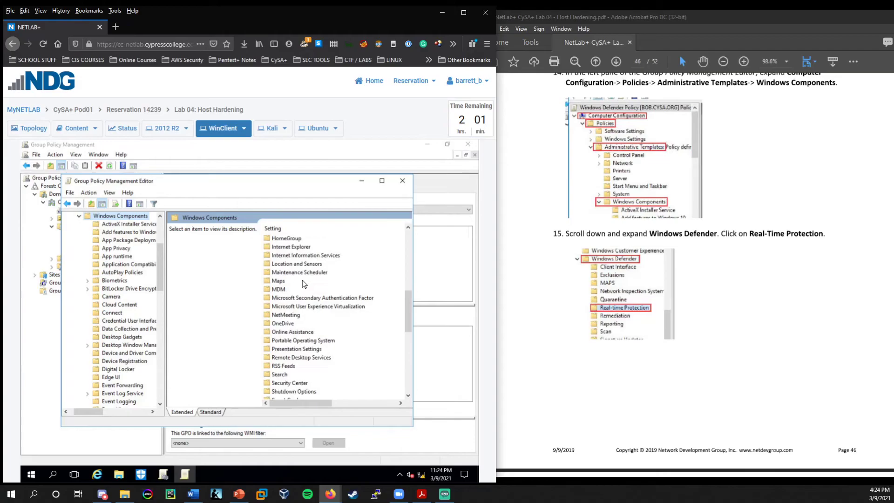
pyautogui.scroll(-5, 302, 280)
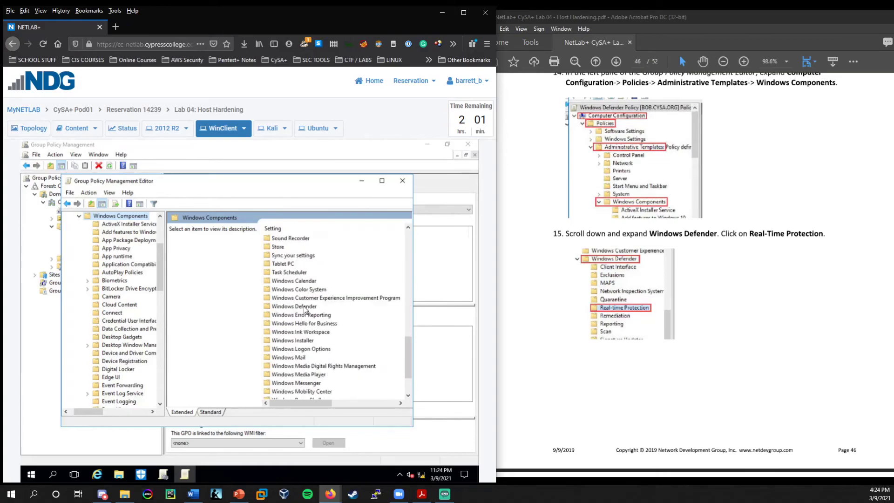
pyautogui.click(305, 308)
pyautogui.doubleClick(304, 308)
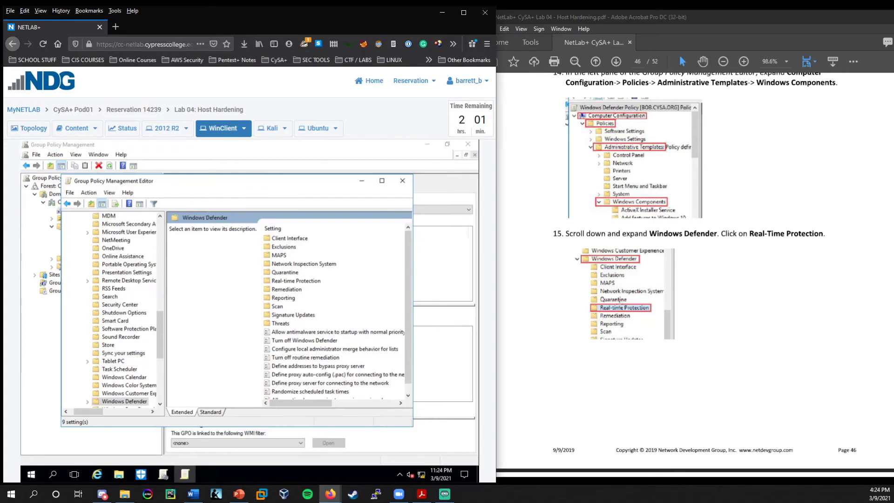
pyautogui.scroll(-3, 601, 316)
pyautogui.doubleClick(278, 281)
pyautogui.scroll(-8, 614, 277)
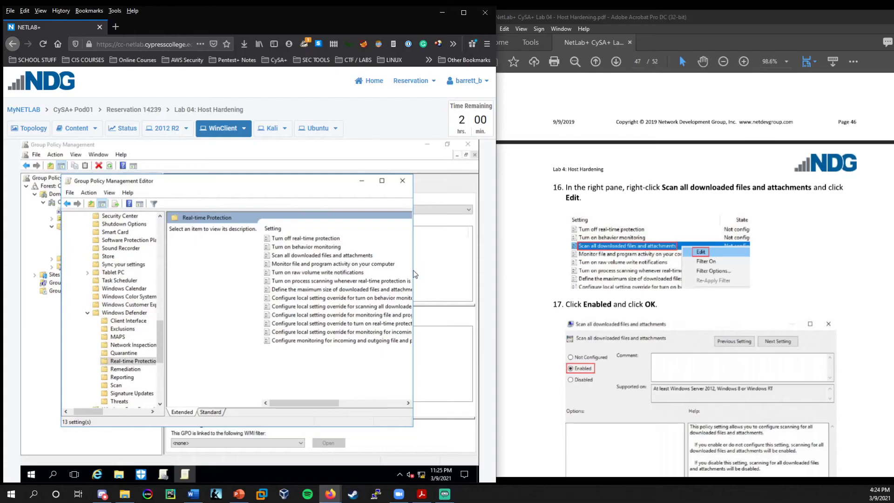
# Set the Real-time Protection policy 'Scan all downloaded files and attachments' to Enabled.
pyautogui.moveTo(413, 270); pyautogui.dragTo(450, 273)
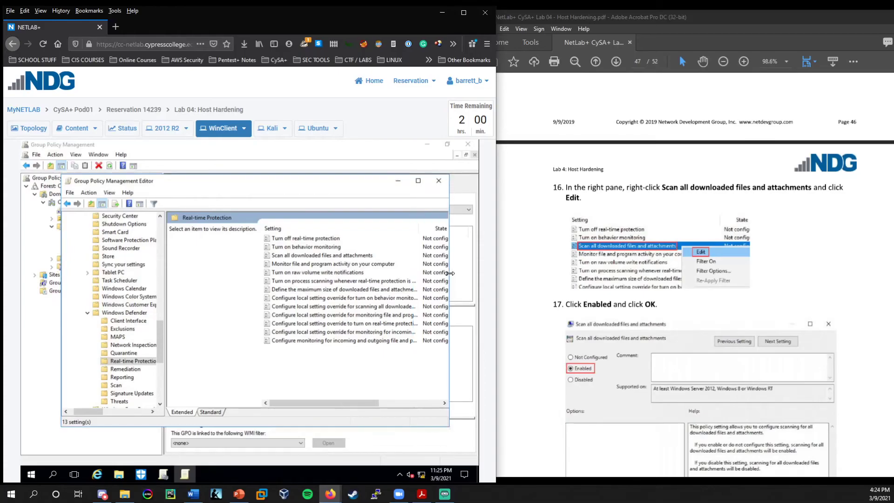
pyautogui.click(303, 256)
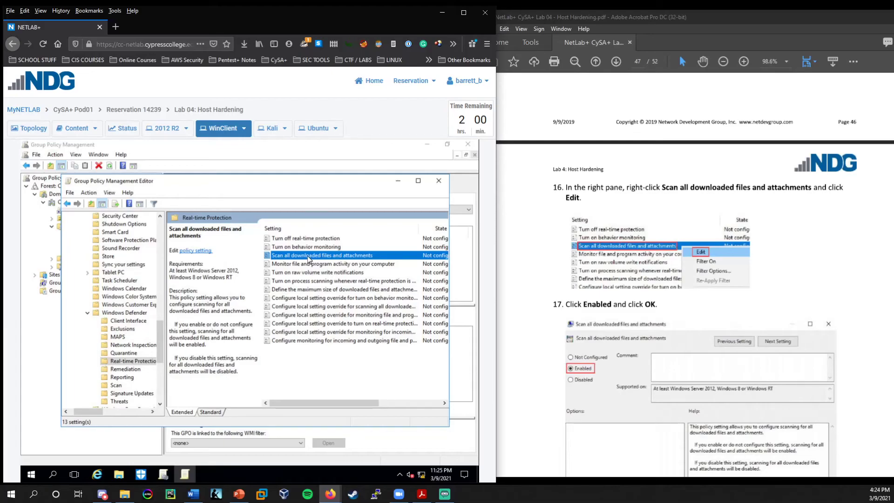
pyautogui.rightClick(308, 258)
pyautogui.click(323, 263)
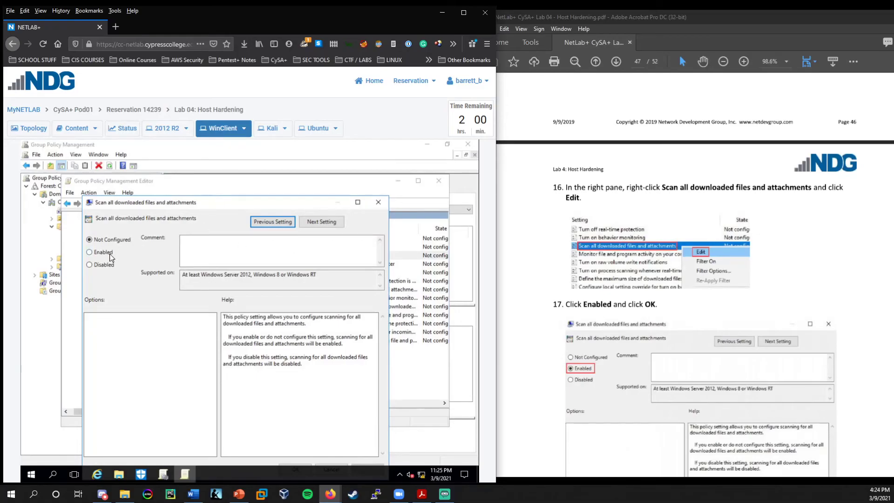
pyautogui.scroll(-4, 644, 283)
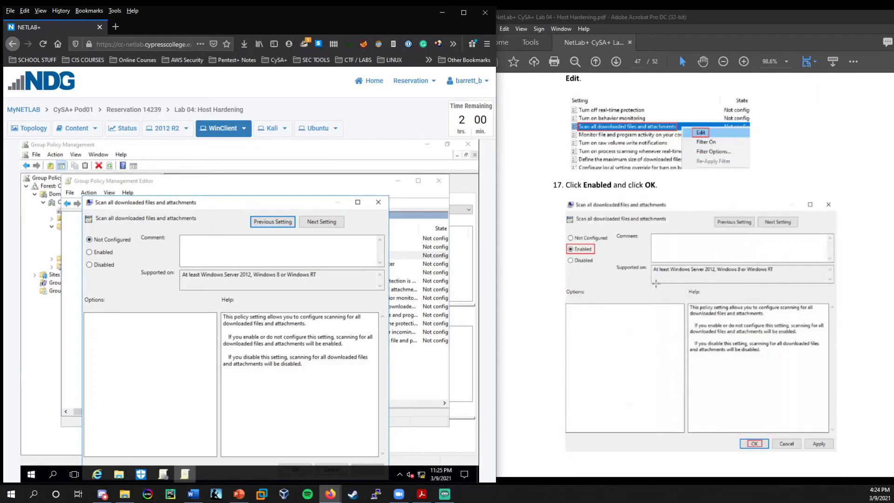
pyautogui.click(108, 253)
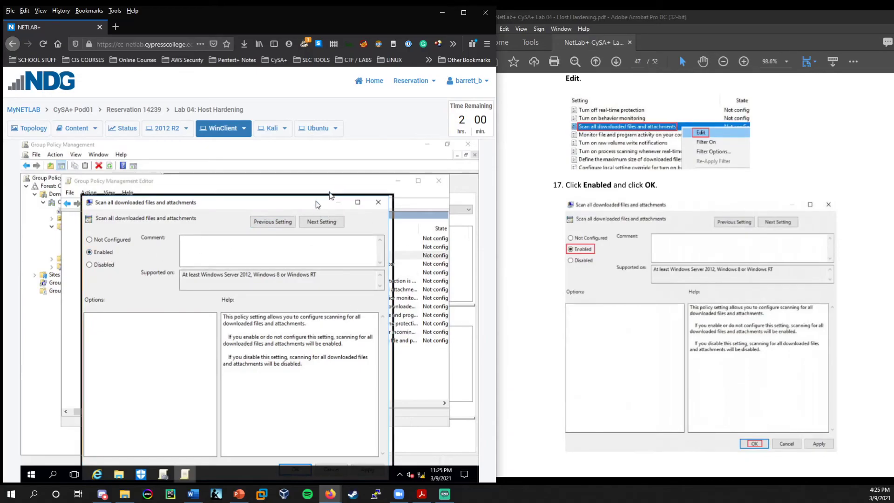
pyautogui.moveTo(318, 205); pyautogui.dragTo(334, 193)
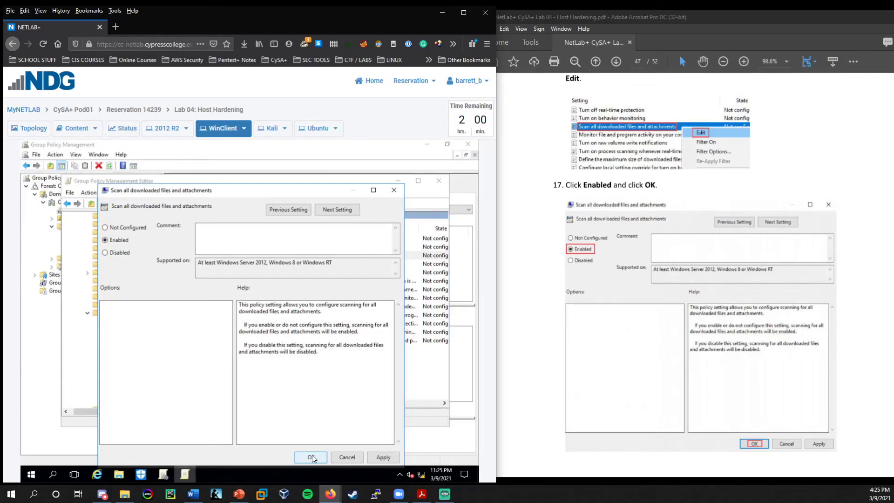
pyautogui.click(311, 458)
pyautogui.scroll(-7, 550, 283)
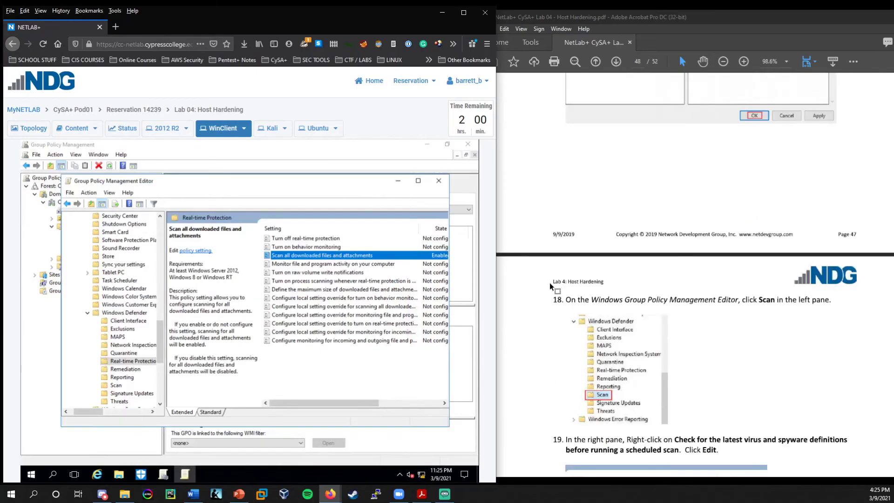
pyautogui.scroll(-4, 549, 283)
pyautogui.scroll(-1, 549, 283)
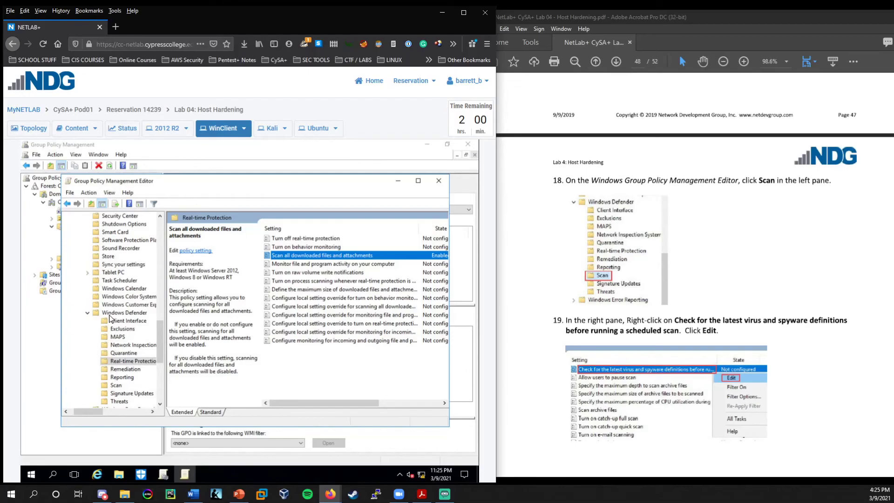
# Under Scan, enable 'Check for the latest virus and spyware definitions before running a scheduled scan'.
pyautogui.click(116, 386)
pyautogui.scroll(-3, 695, 258)
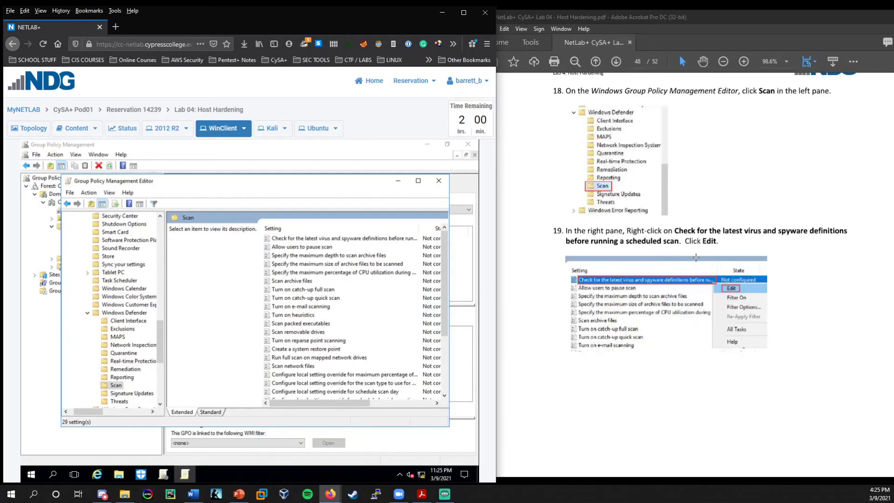
pyautogui.click(306, 239)
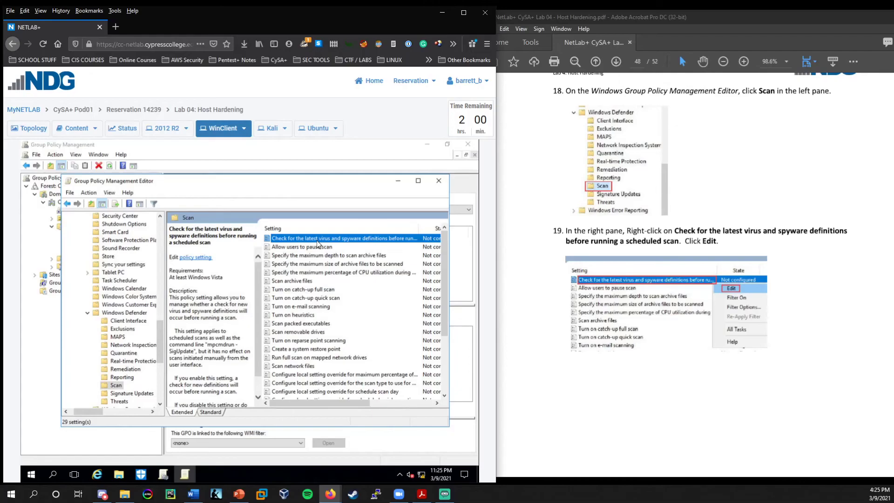
pyautogui.doubleClick(316, 240)
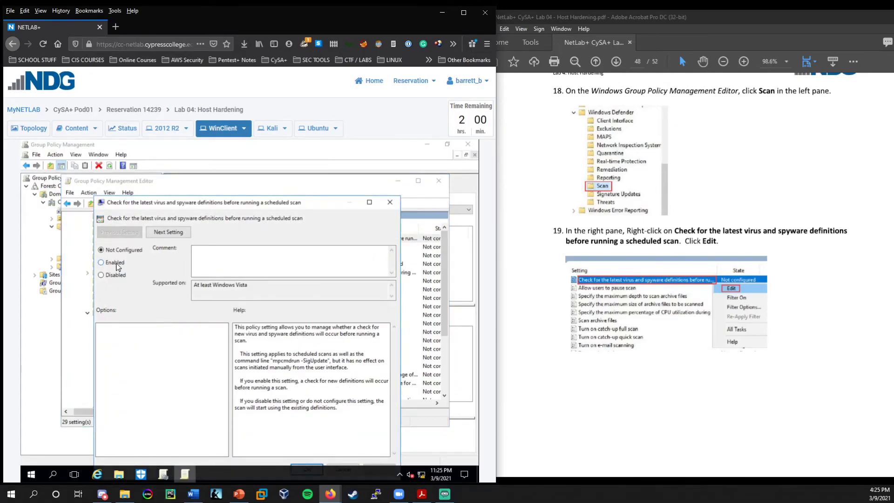
pyautogui.moveTo(255, 206); pyautogui.dragTo(265, 172)
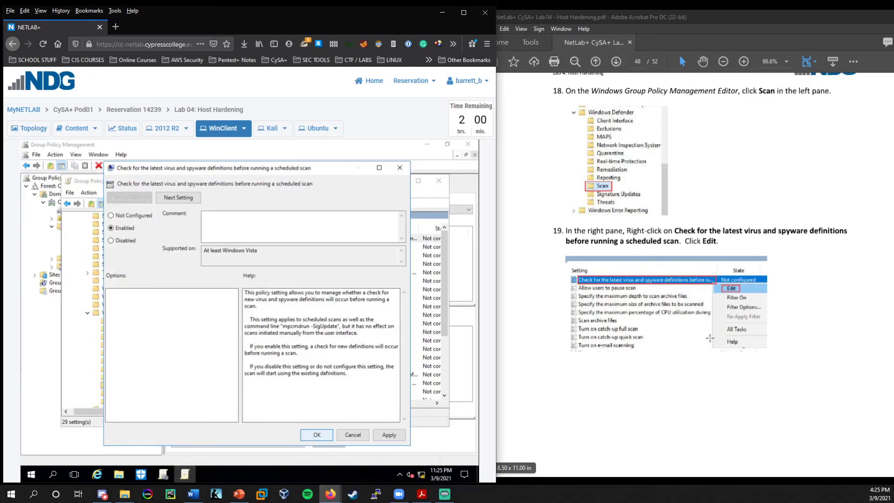
pyautogui.scroll(-6, 644, 324)
pyautogui.scroll(-3, 644, 325)
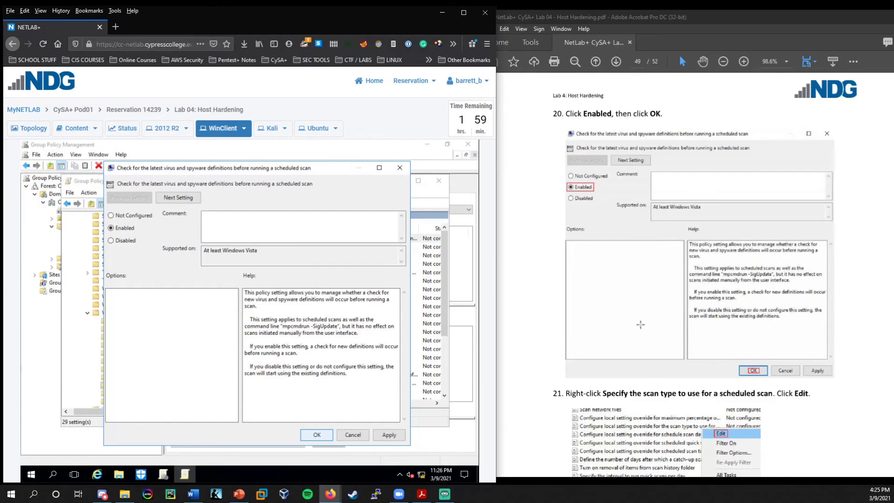
pyautogui.scroll(-3, 569, 285)
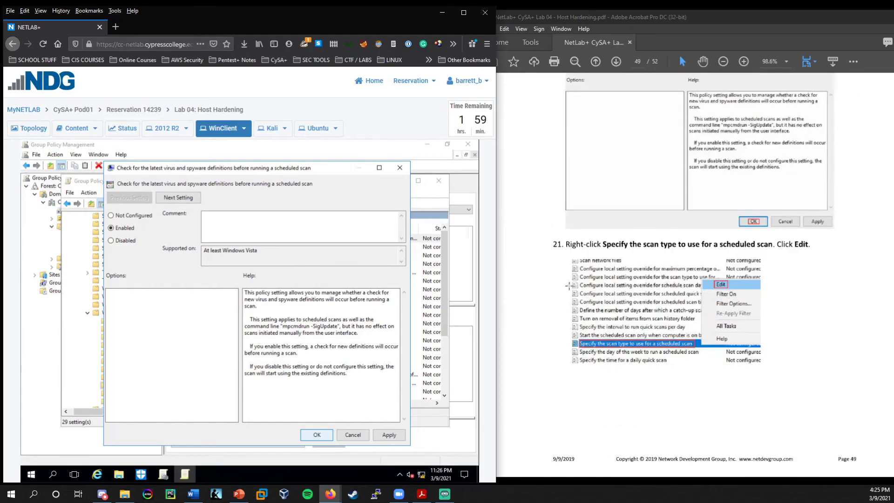
pyautogui.scroll(-1, 569, 285)
pyautogui.press('Return')
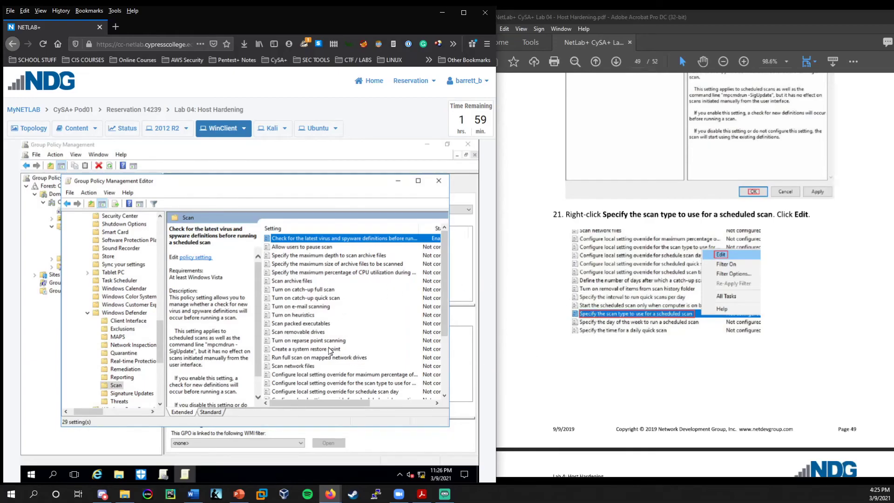
pyautogui.scroll(-4, 328, 350)
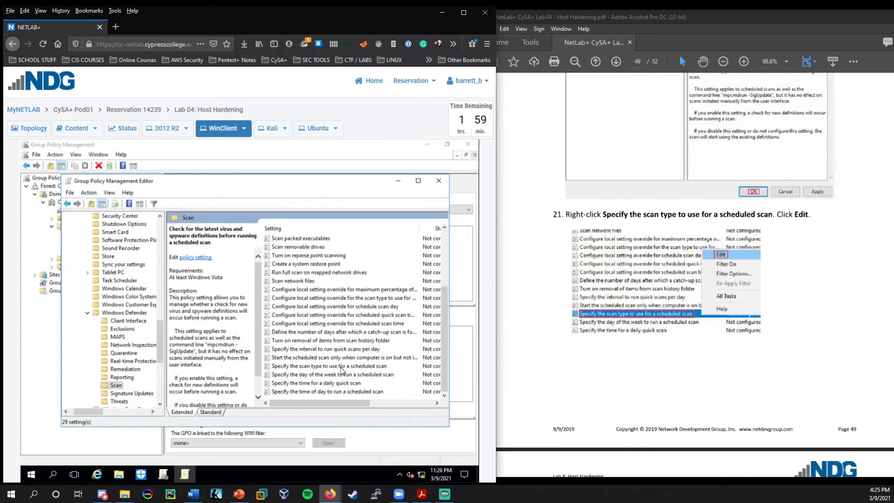
pyautogui.click(341, 366)
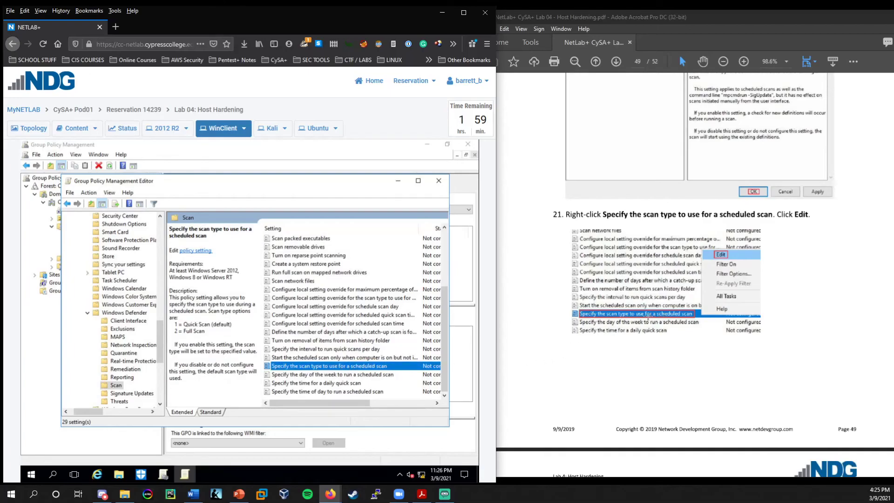
# Enable 'Specify the scan type to use for a scheduled scan' with Full system scan selected.
pyautogui.rightClick(322, 367)
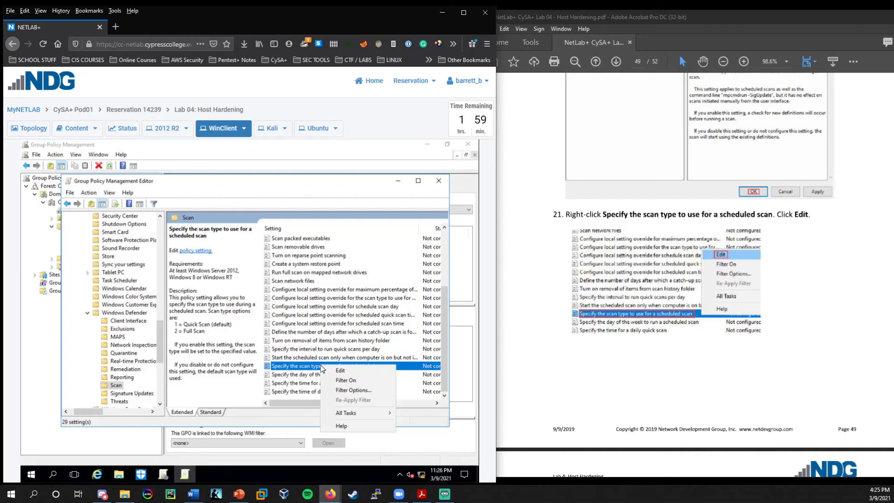
pyautogui.click(332, 370)
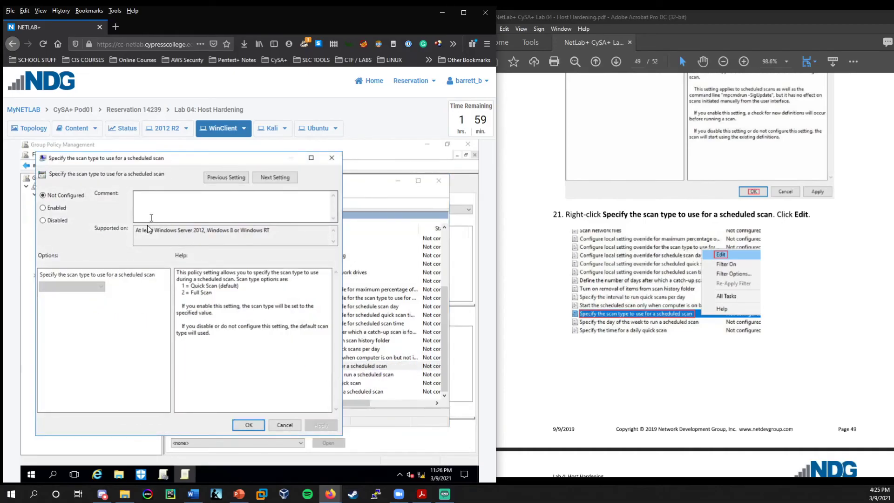
pyautogui.moveTo(229, 162); pyautogui.dragTo(259, 164)
pyautogui.click(88, 211)
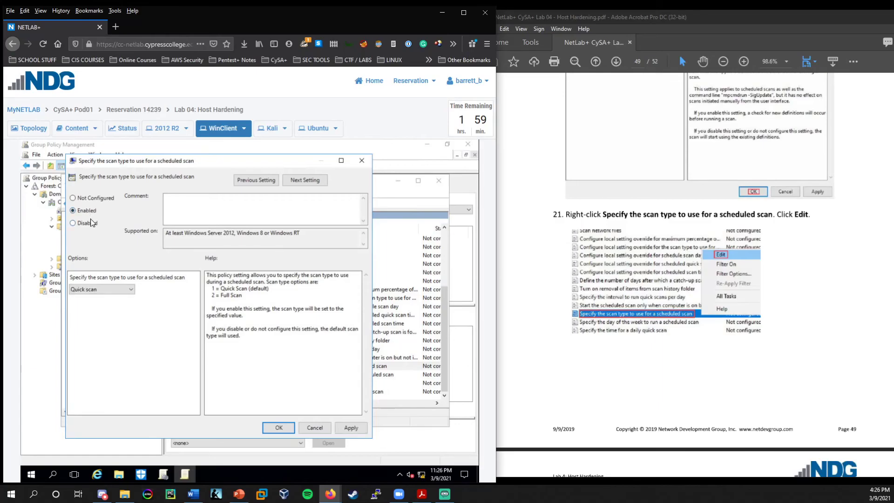
pyautogui.scroll(-5, 663, 356)
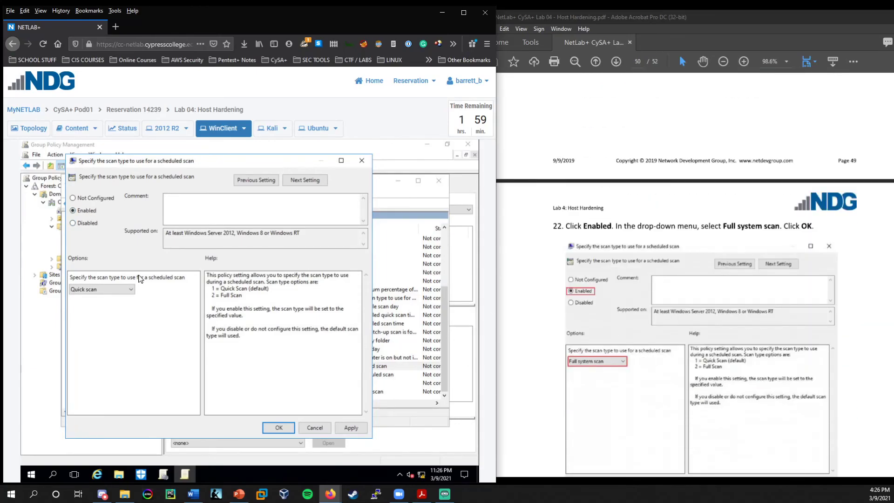
pyautogui.click(127, 290)
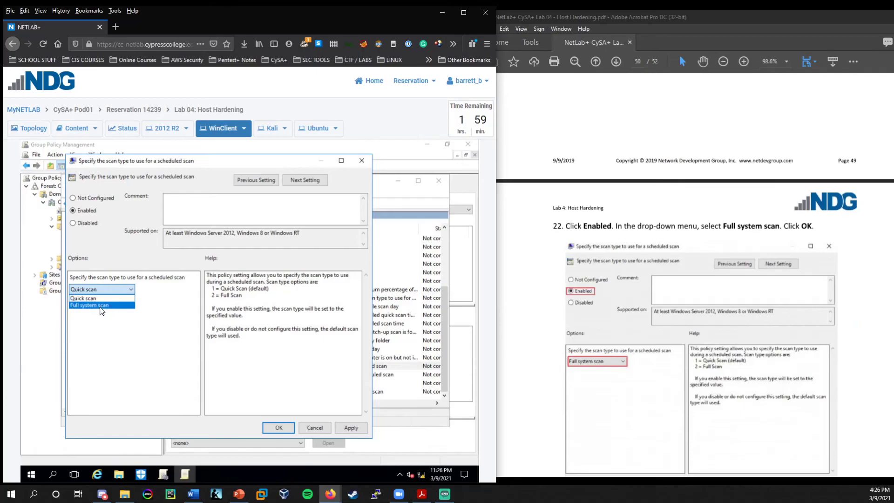
pyautogui.click(101, 305)
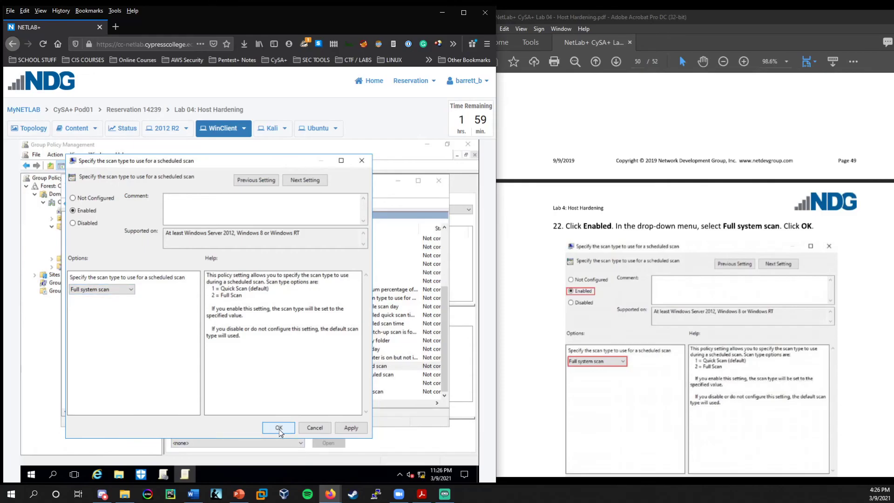
pyautogui.scroll(-8, 654, 291)
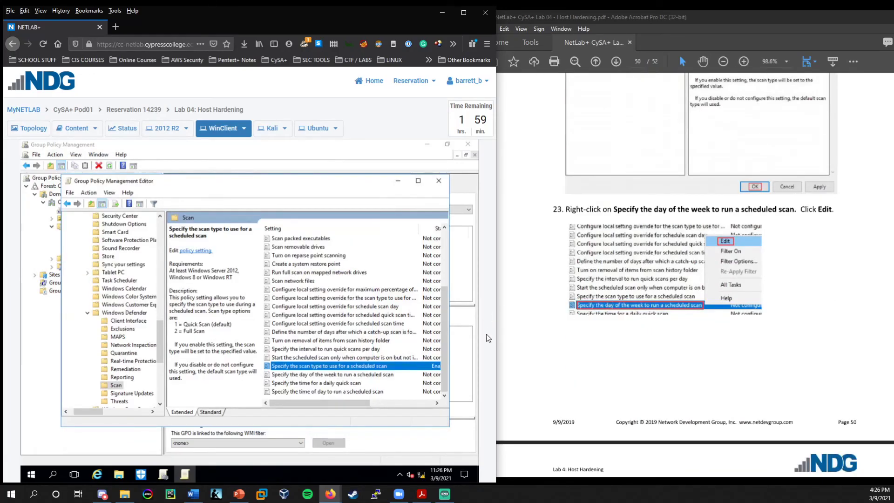
# Enable 'Specify the day of the week to run a scheduled scan' and set it to Tuesday.
pyautogui.click(303, 375)
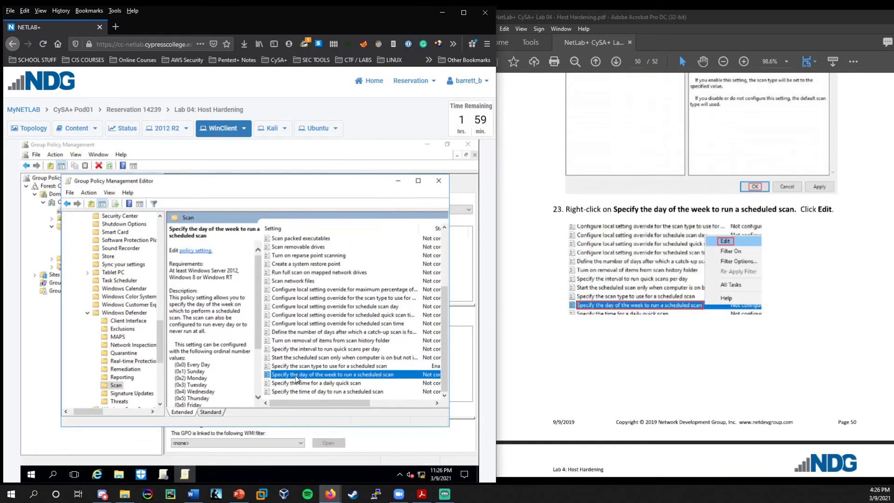
pyautogui.doubleClick(325, 375)
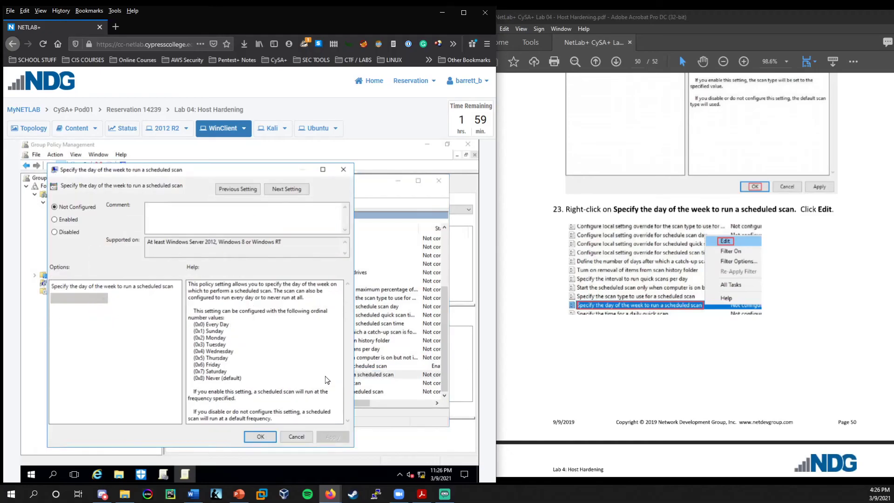
pyautogui.click(64, 223)
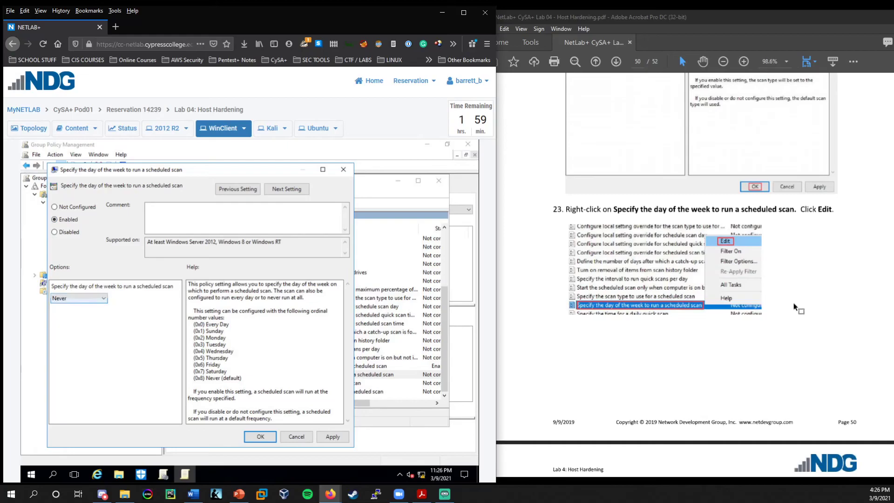
pyautogui.scroll(-6, 788, 313)
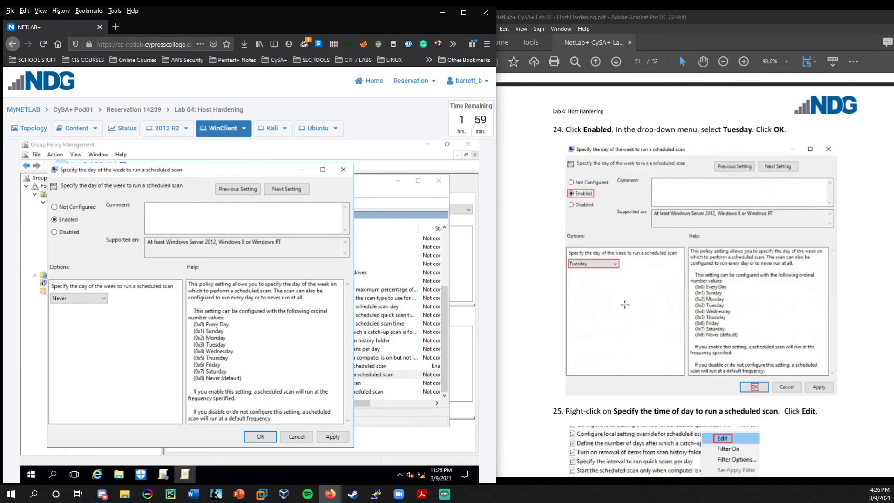
pyautogui.scroll(-1, 626, 307)
pyautogui.click(94, 301)
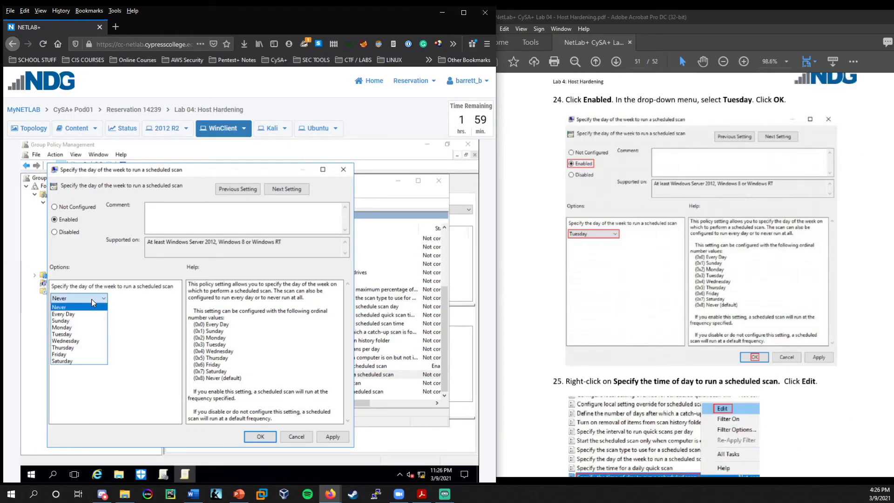
pyautogui.click(71, 334)
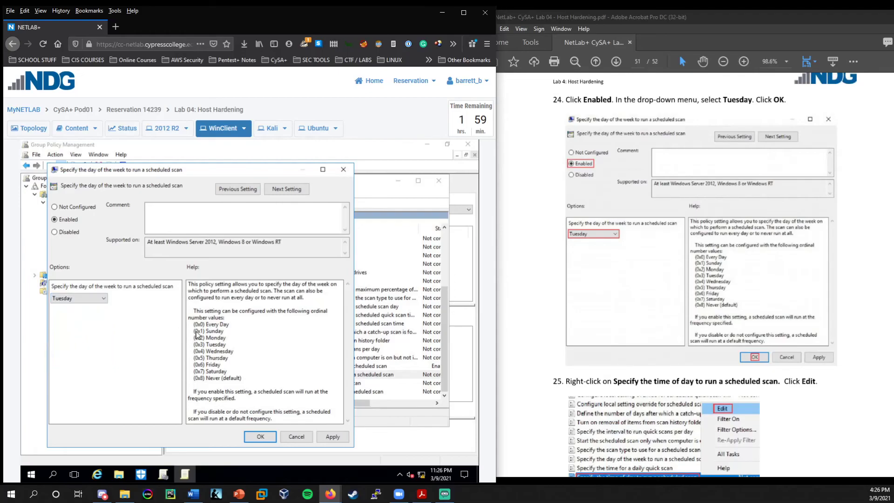
pyautogui.click(260, 437)
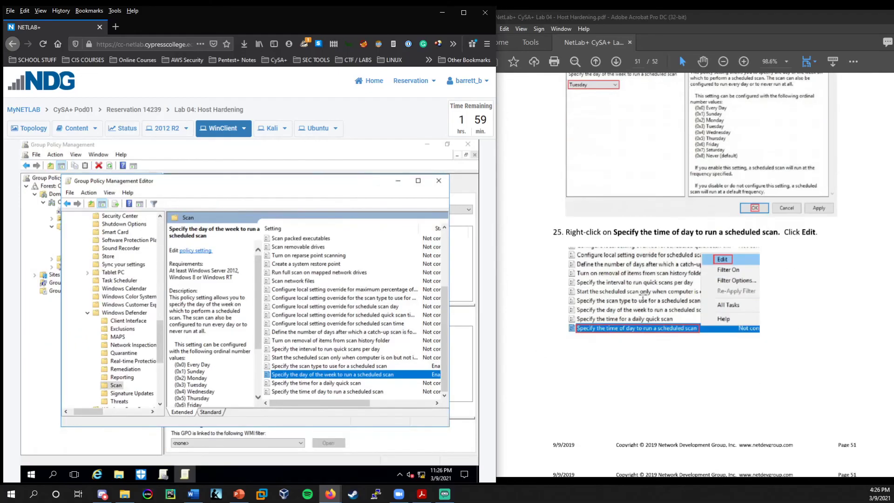
pyautogui.scroll(-5, 644, 295)
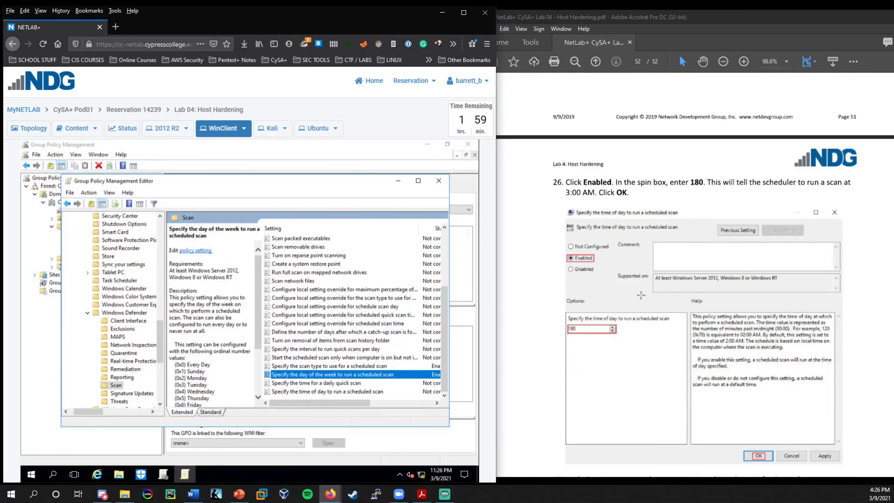
pyautogui.scroll(5, 641, 295)
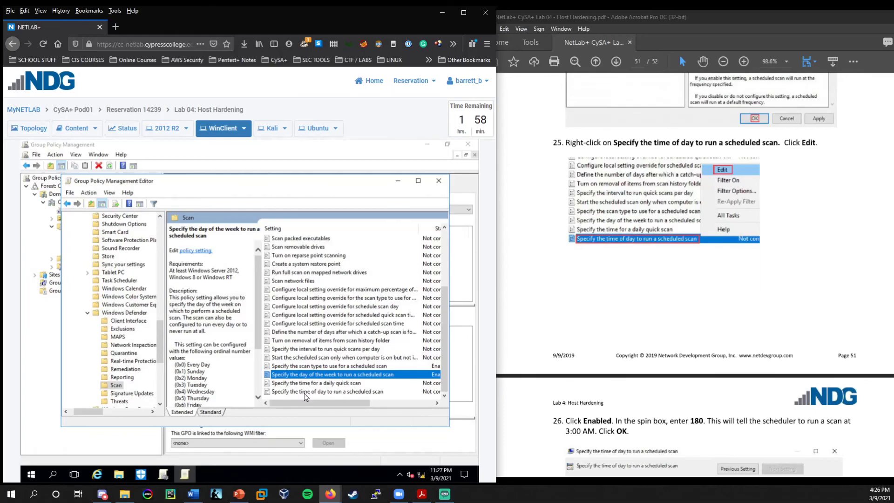
# Enable the time-of-day scheduled scan policy with a start time of 180 minutes (3:00 AM).
pyautogui.doubleClick(307, 391)
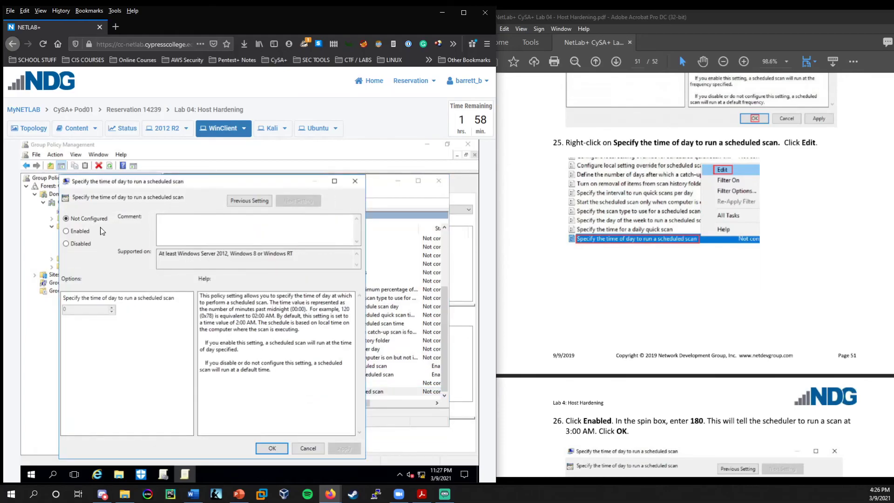
pyautogui.click(82, 231)
pyautogui.scroll(-3, 634, 356)
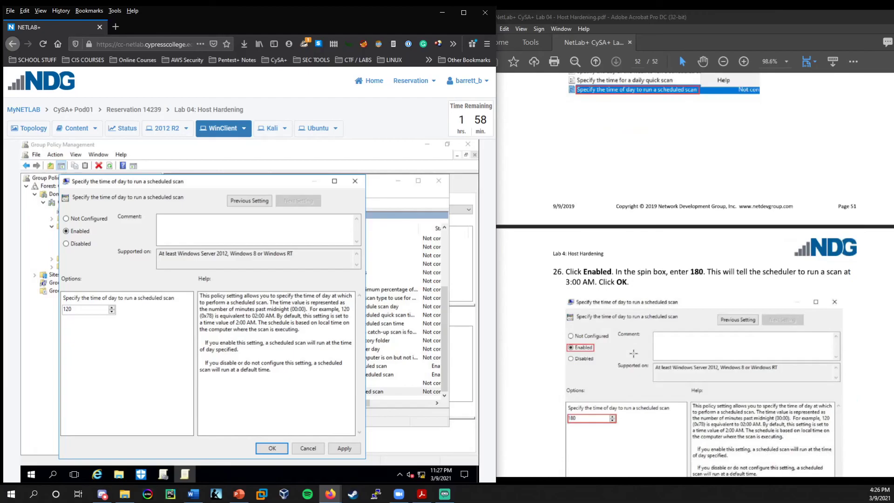
pyautogui.scroll(-2, 634, 354)
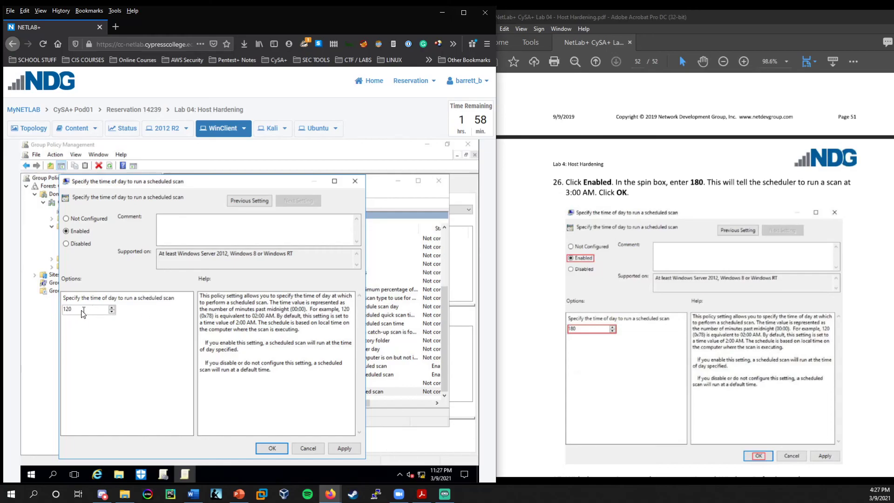
pyautogui.moveTo(82, 309); pyautogui.dragTo(56, 309)
pyautogui.write('18')
pyautogui.click(278, 448)
pyautogui.scroll(-3, 726, 298)
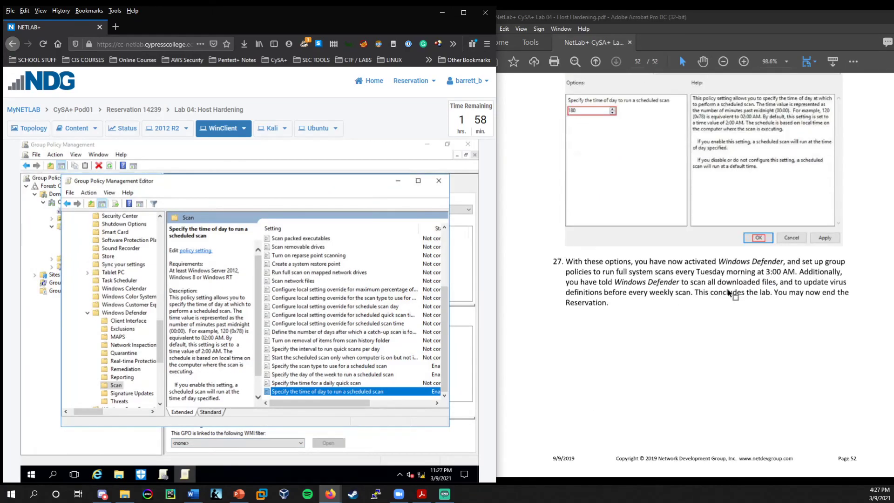
pyautogui.scroll(-1, 723, 320)
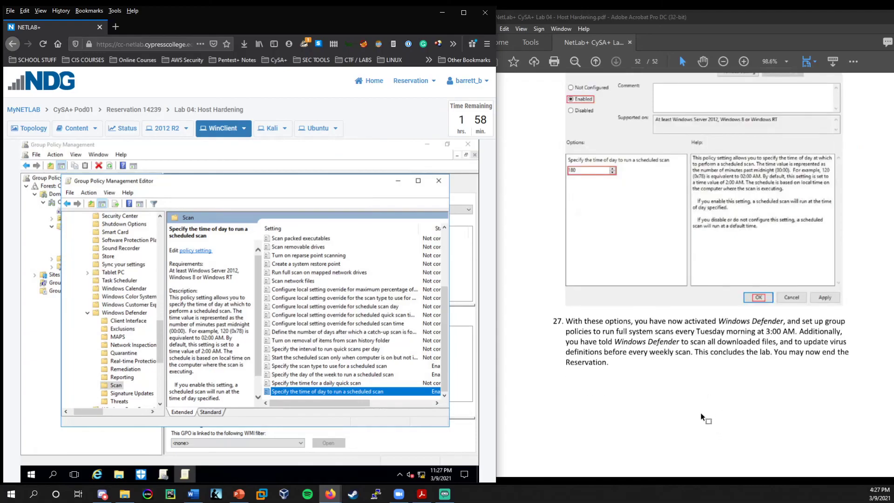
pyautogui.scroll(-2, 656, 416)
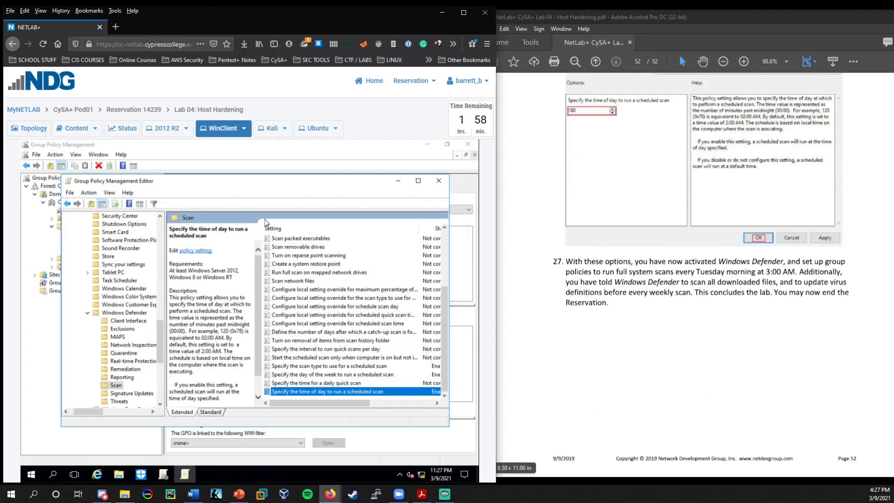
pyautogui.moveTo(289, 189); pyautogui.dragTo(291, 190)
pyautogui.click(705, 309)
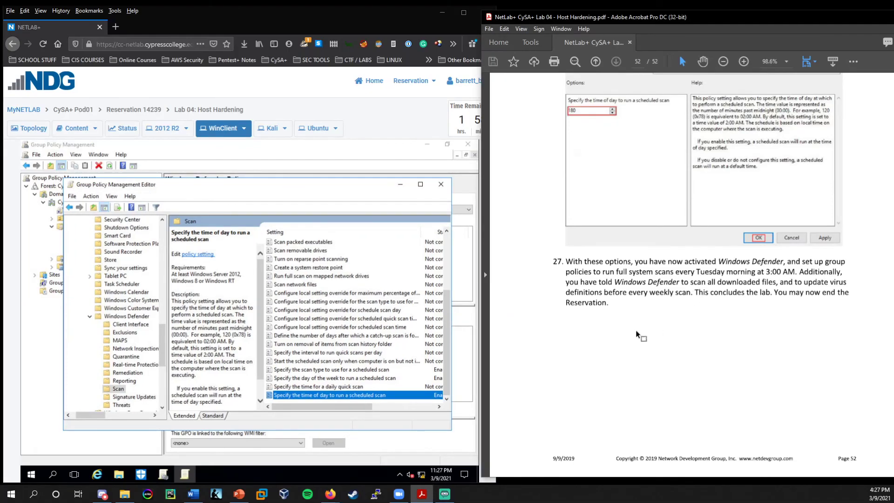
pyautogui.scroll(20, 638, 335)
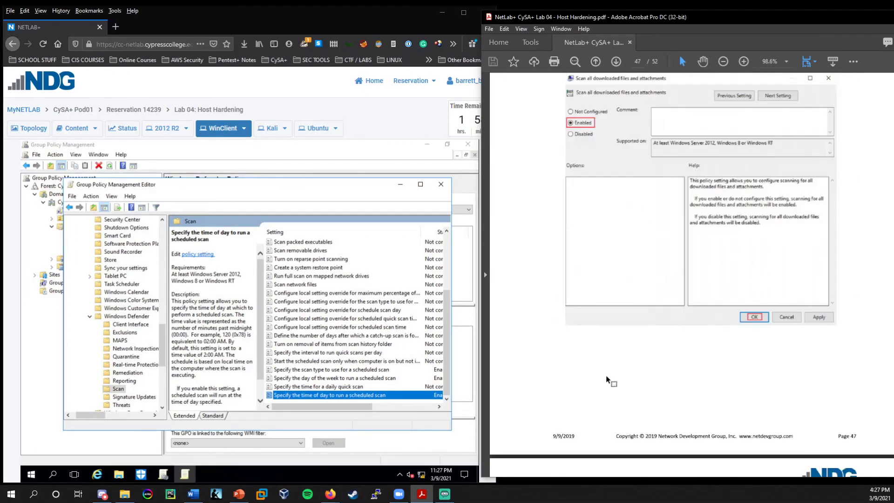
pyautogui.scroll(20, 607, 380)
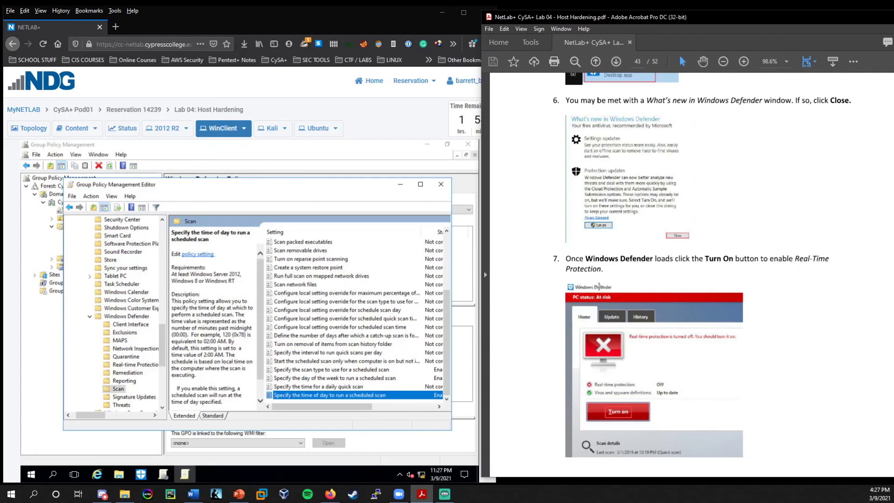
pyautogui.scroll(-10, 599, 286)
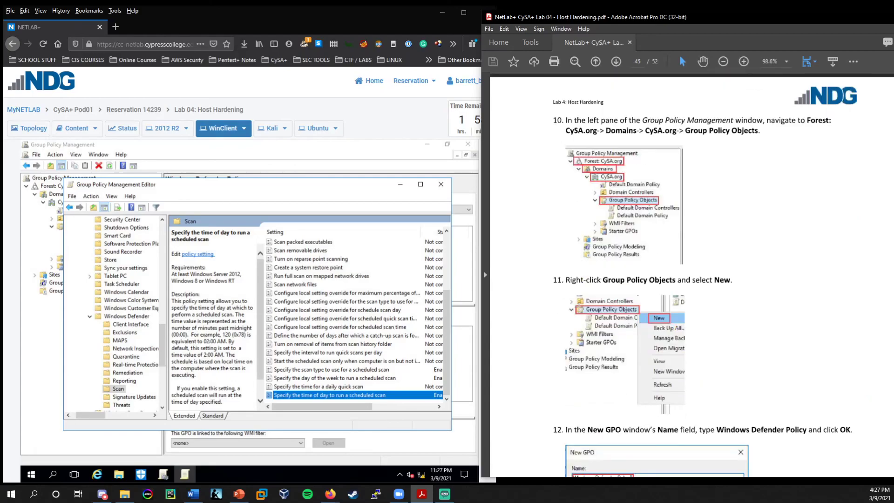
pyautogui.scroll(-1, 578, 303)
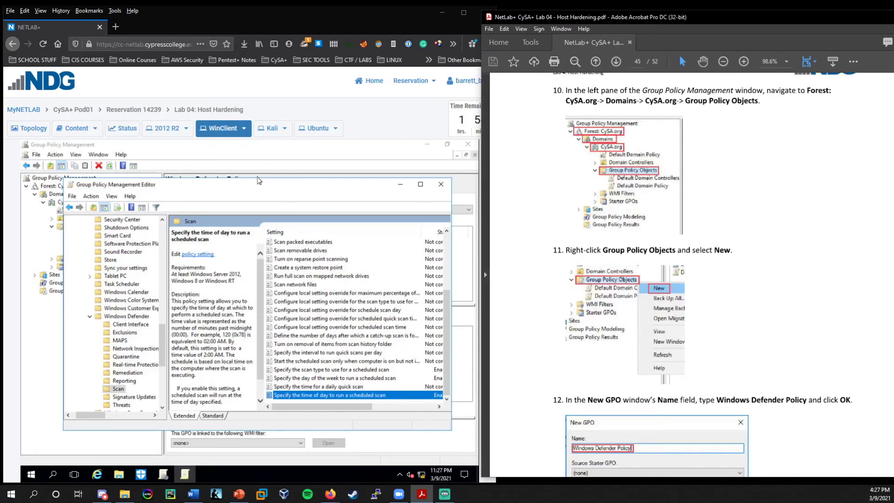
pyautogui.moveTo(259, 183); pyautogui.dragTo(258, 187)
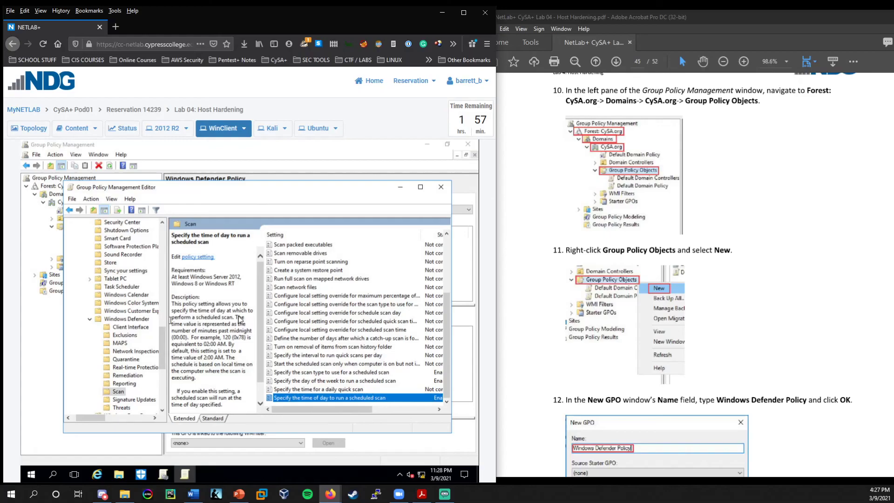
pyautogui.click(346, 381)
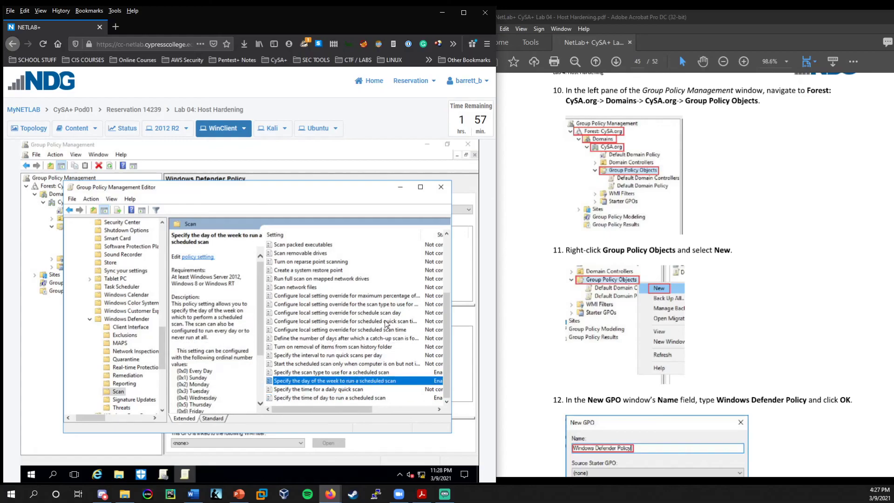
pyautogui.scroll(3, 315, 338)
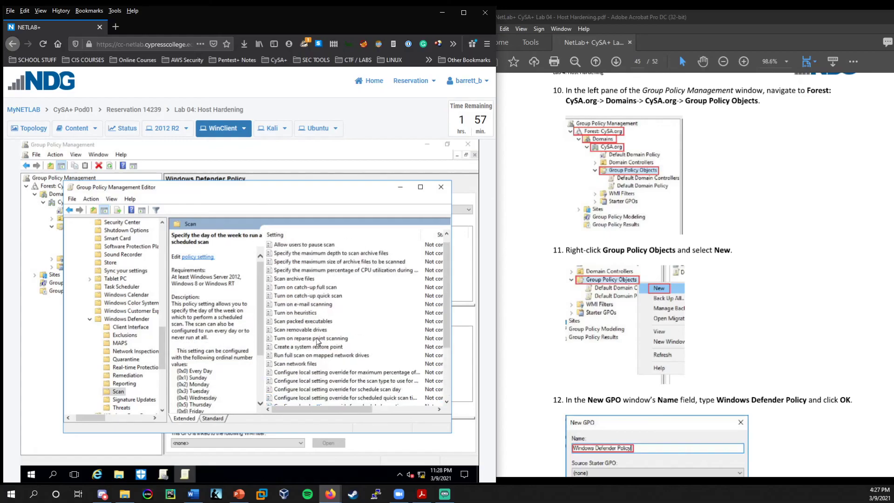
pyautogui.scroll(-3, 285, 334)
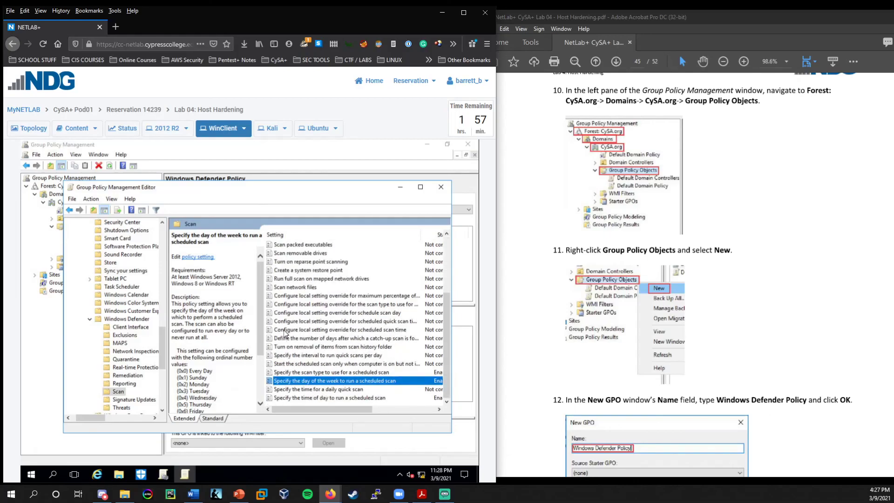
pyautogui.click(322, 346)
pyautogui.click(326, 355)
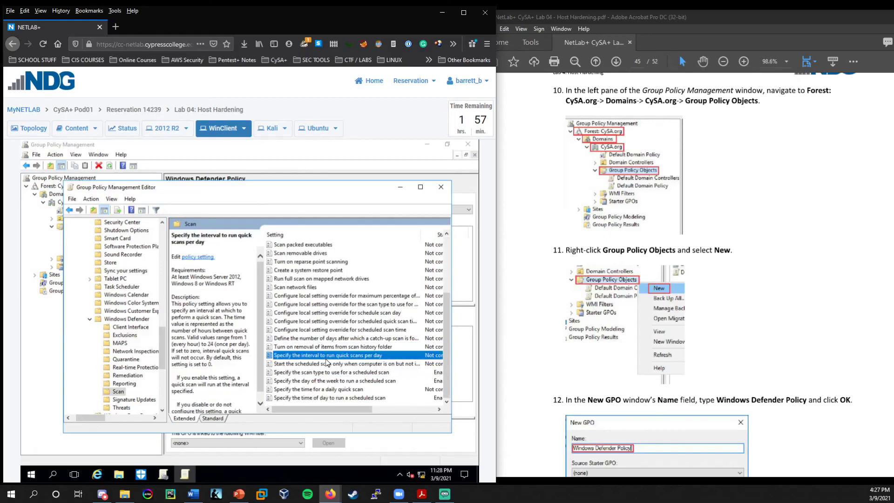
pyautogui.click(330, 381)
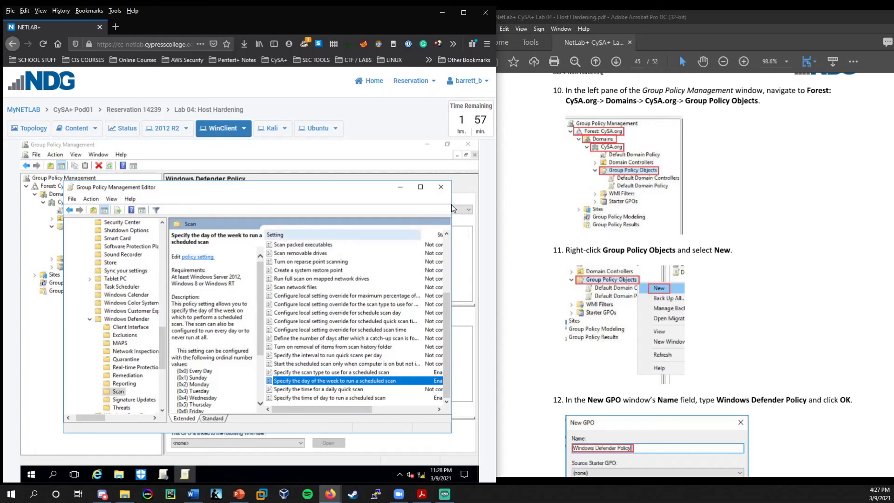
pyautogui.click(729, 332)
pyautogui.scroll(20, 729, 332)
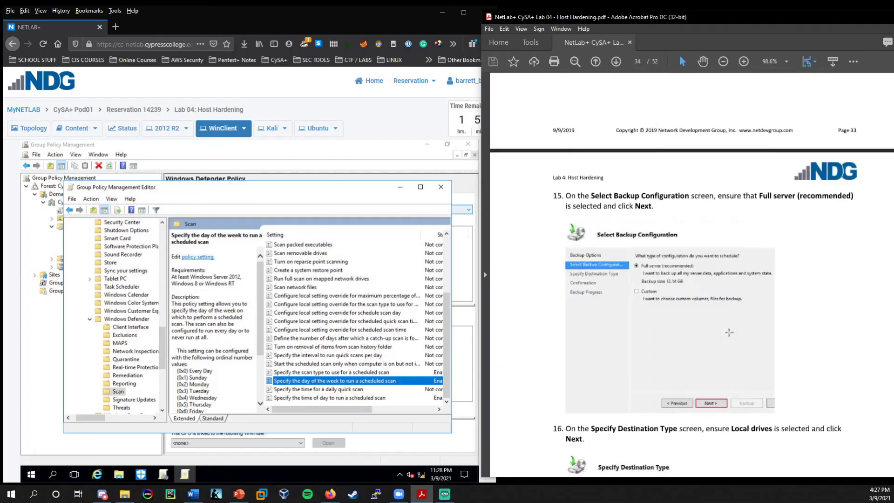
# Return the lab guide to page 1, then scroll to the Objectives on page 3.
pyautogui.press('Home')
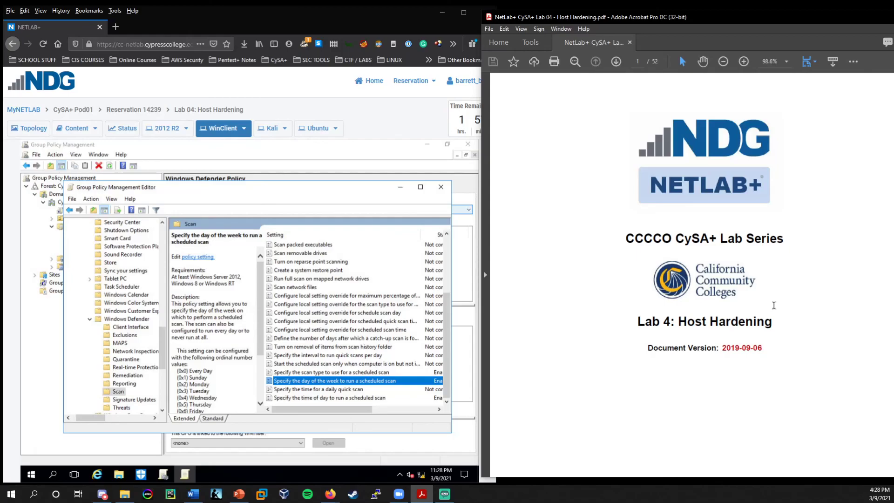
pyautogui.scroll(-7, 773, 305)
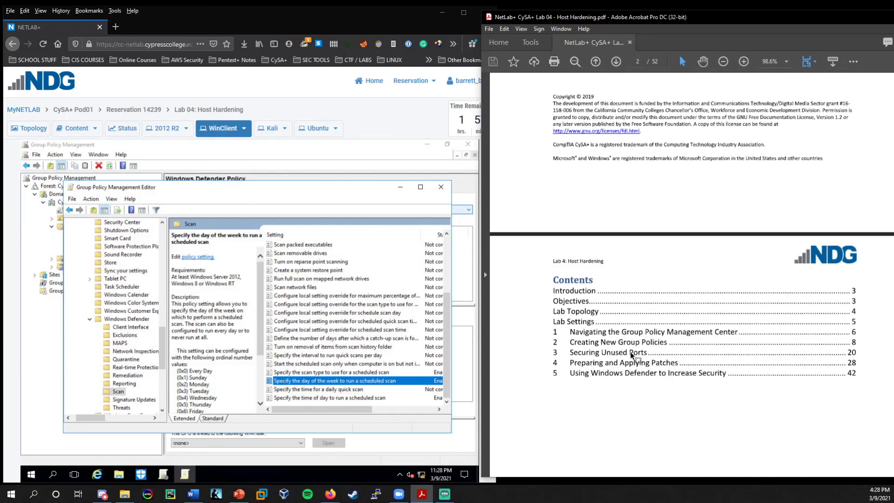
pyautogui.scroll(-7, 642, 396)
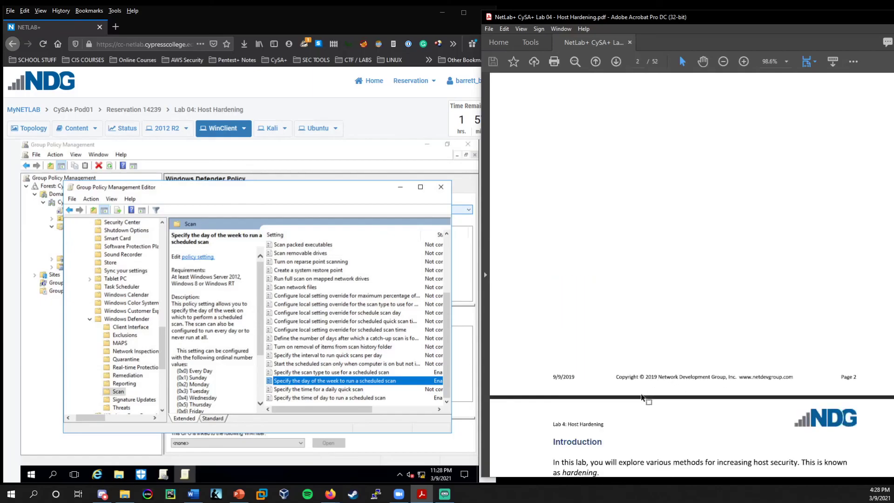
pyautogui.scroll(-15, 642, 397)
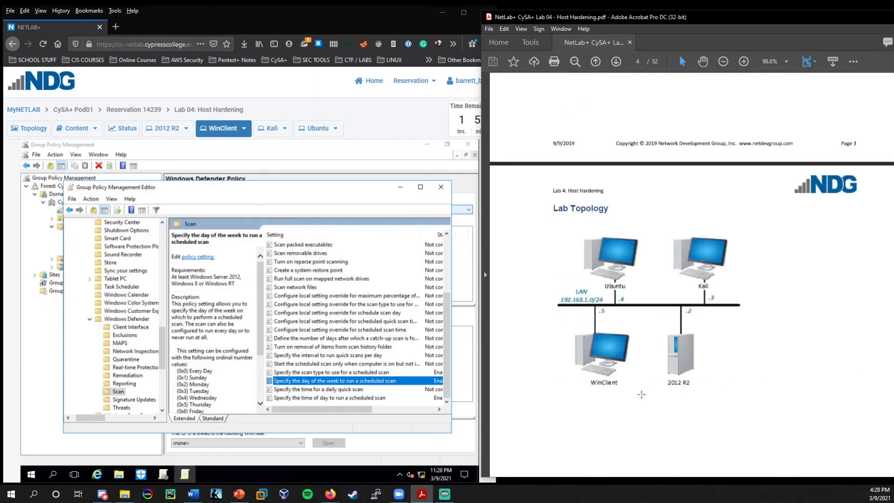
pyautogui.scroll(20, 641, 395)
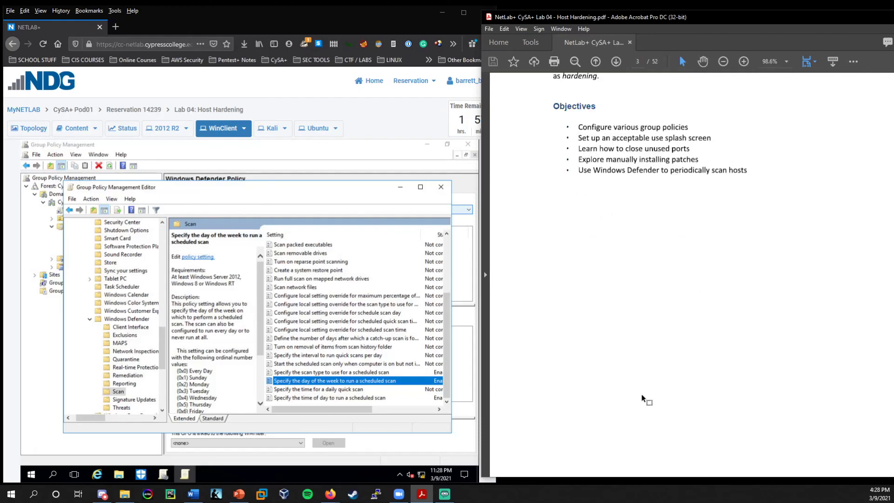